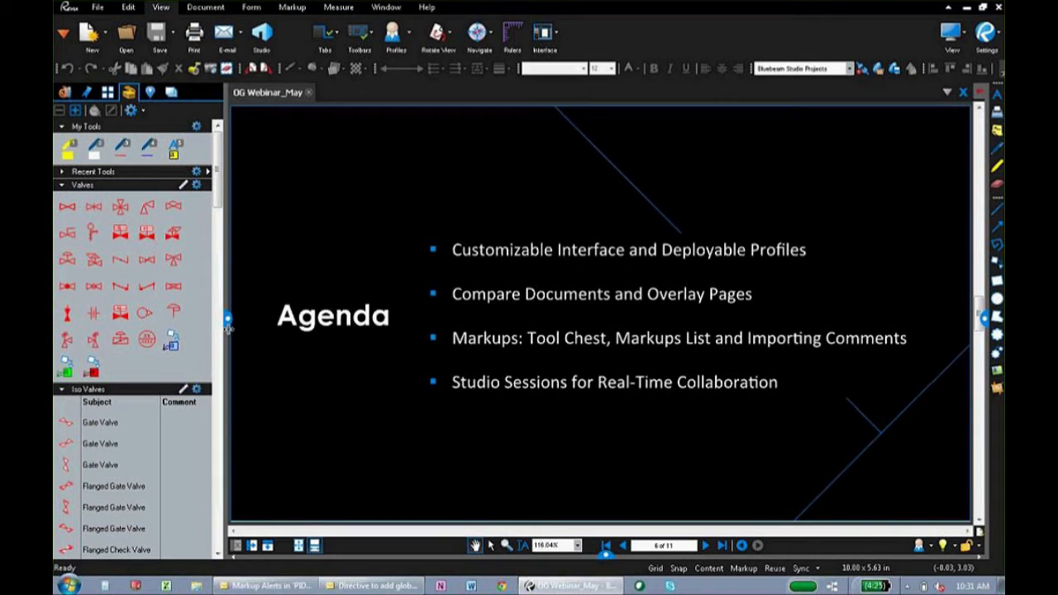
Add a new profile named "LNG Project ABC" through profile management.
left_click(409, 33)
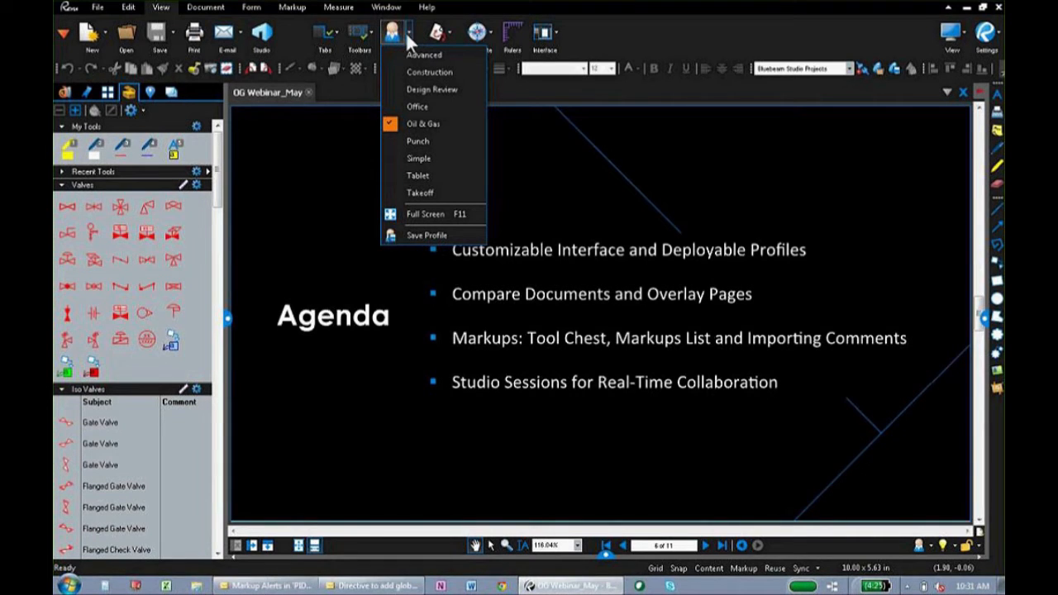
left_click(385, 33)
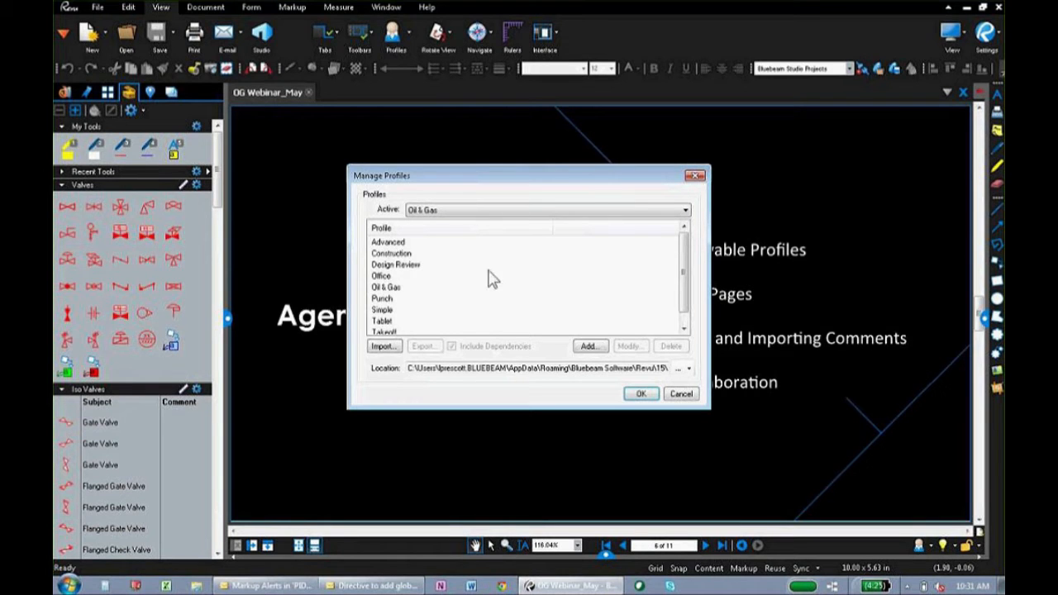
left_click(586, 347)
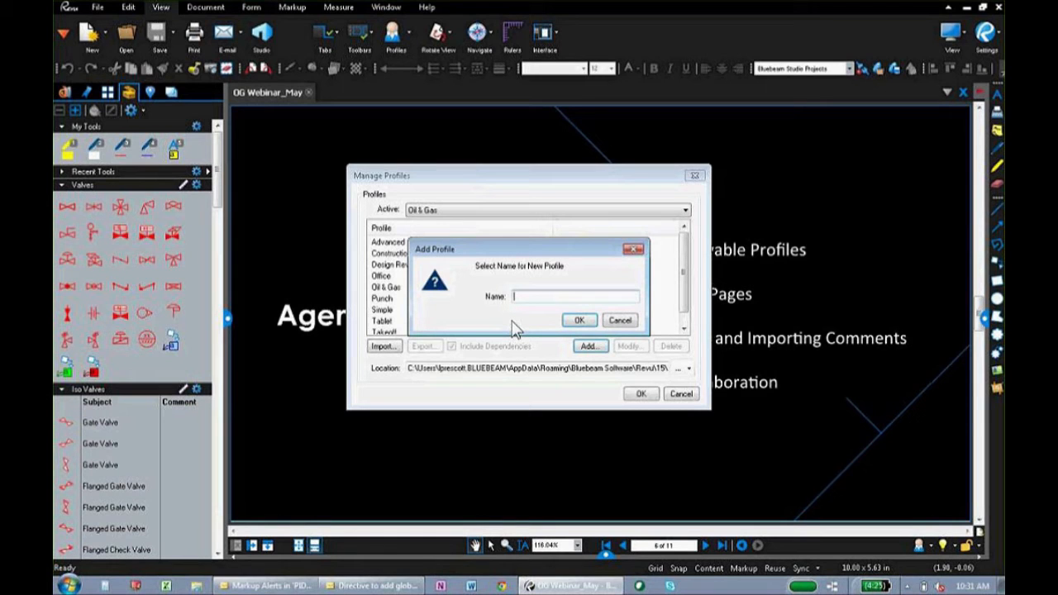
type("LNG Project ABC")
left_click(576, 320)
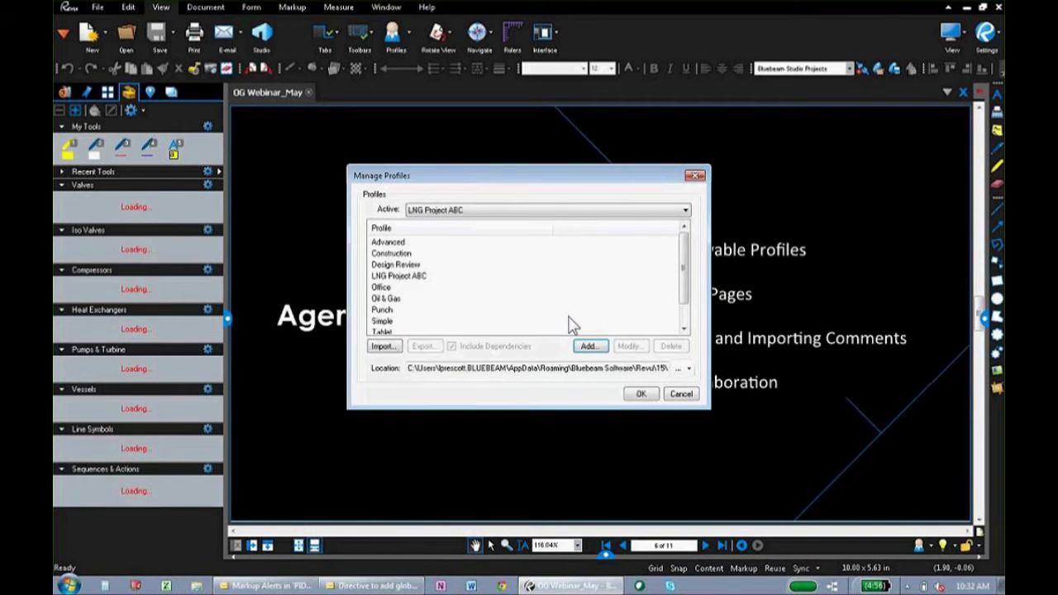
left_click(483, 279)
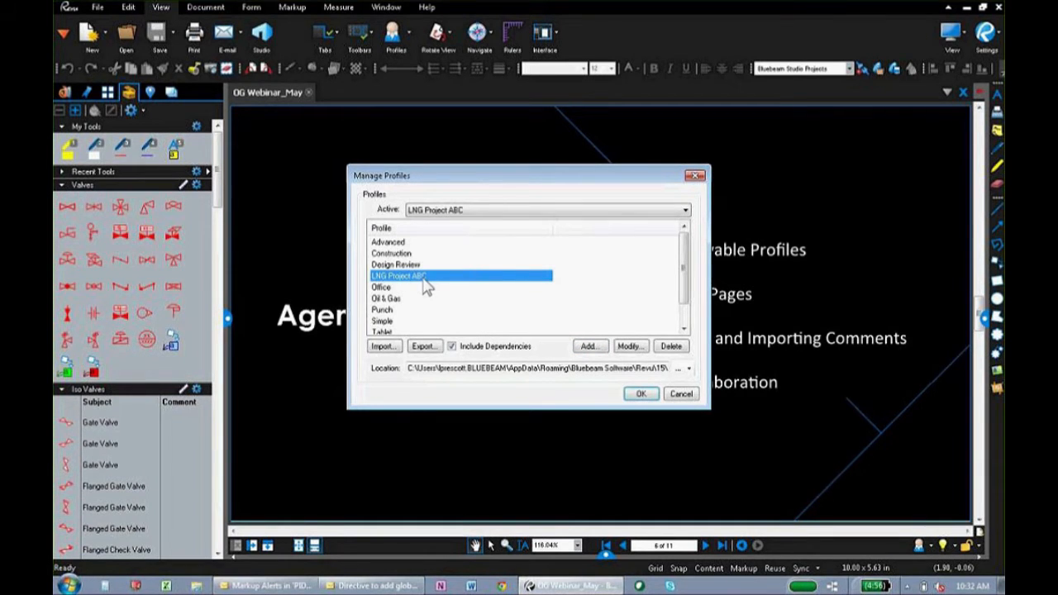
left_click(426, 347)
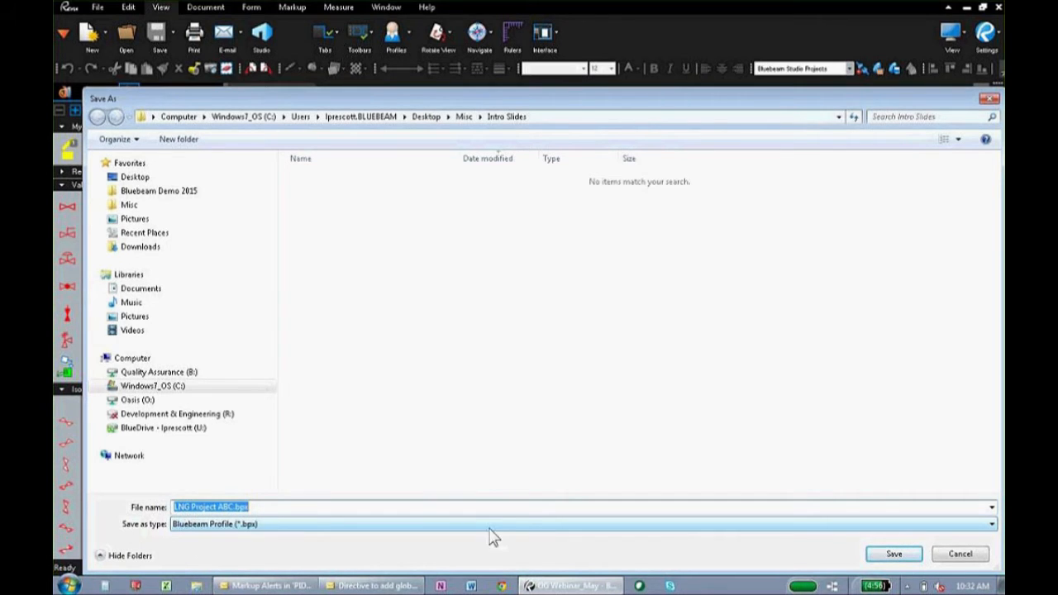
left_click(940, 556)
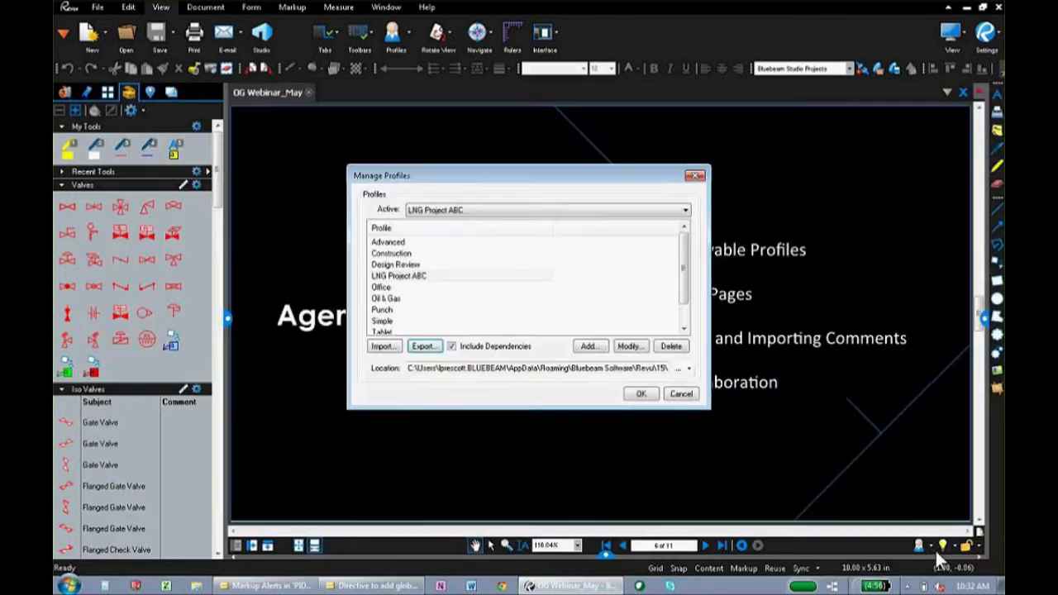
left_click(682, 396)
View the list of available profiles to check which one is active.
left_click(410, 36)
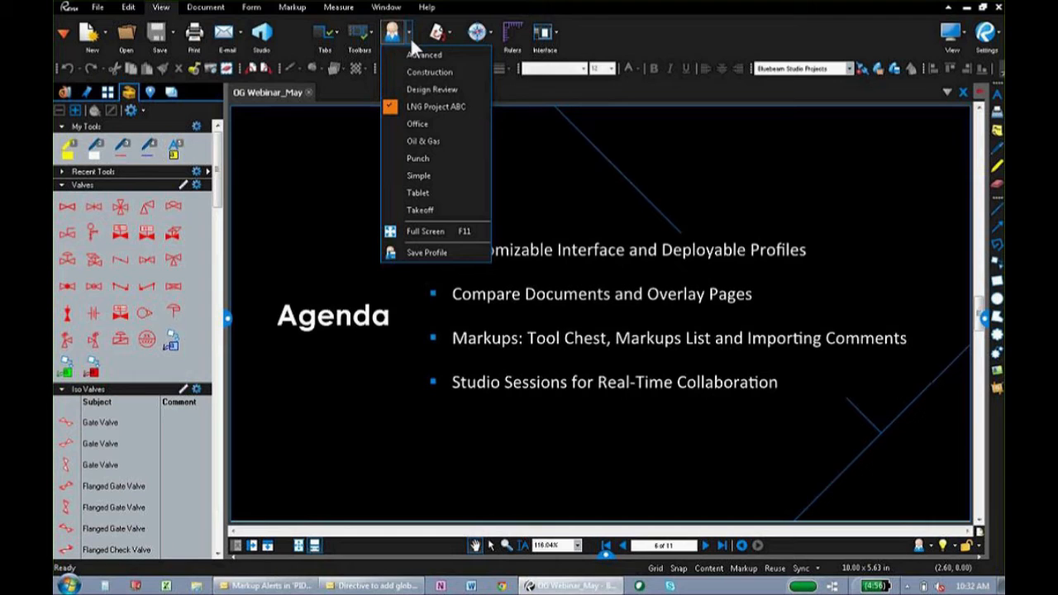
left_click(315, 181)
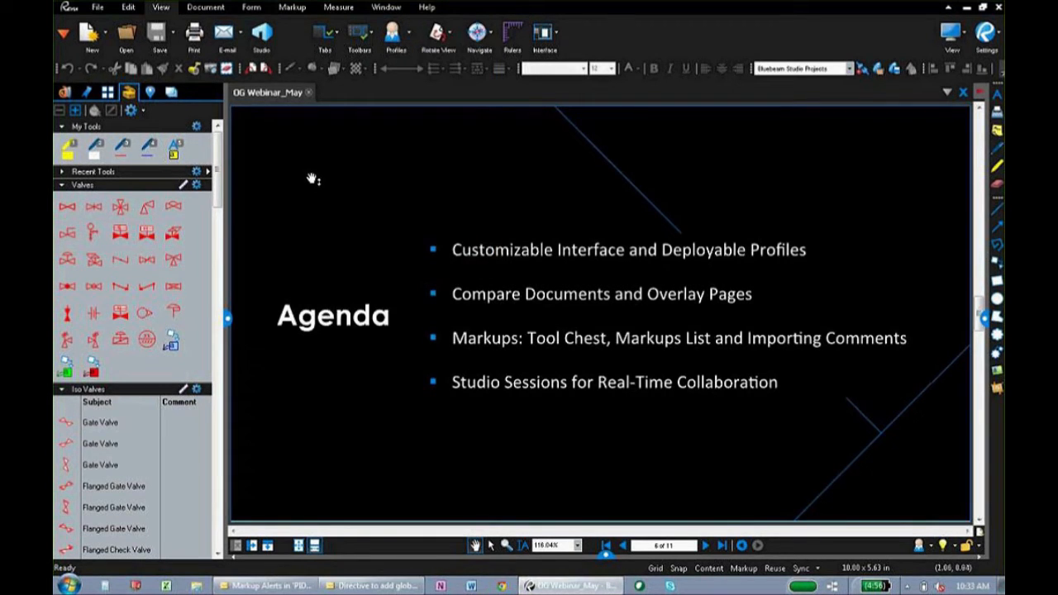
Display File Access and preview PID_01_RA_MU.pdf in the OilGasChemical category.
left_click(63, 34)
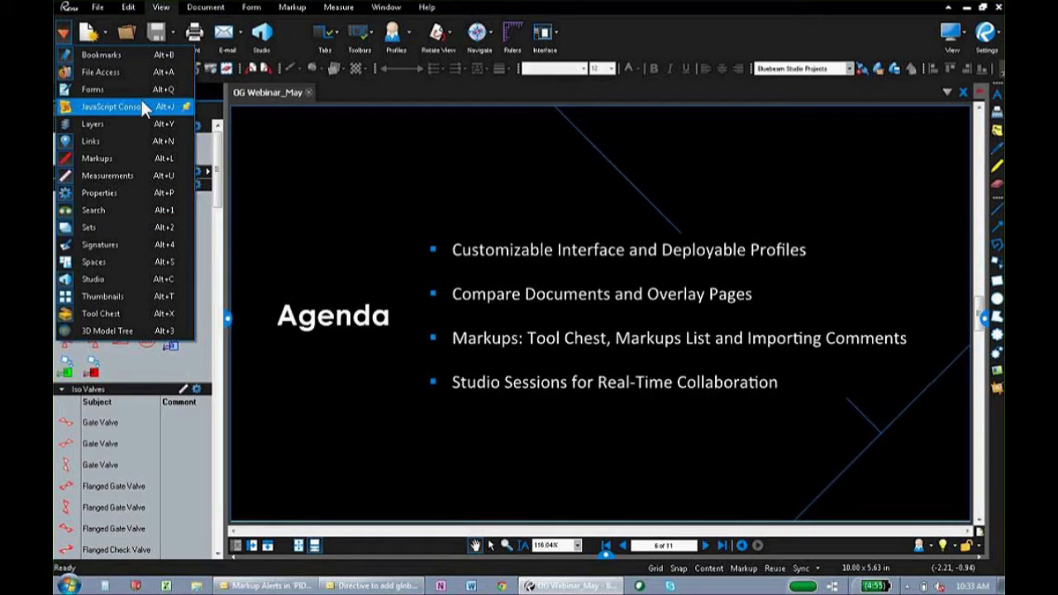
left_click(130, 70)
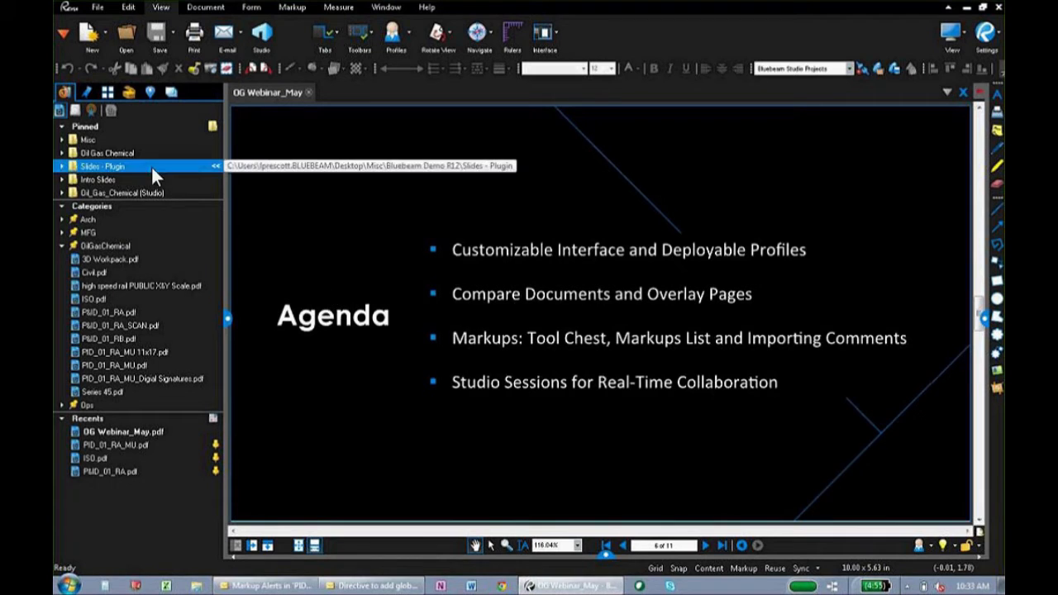
left_click(160, 246)
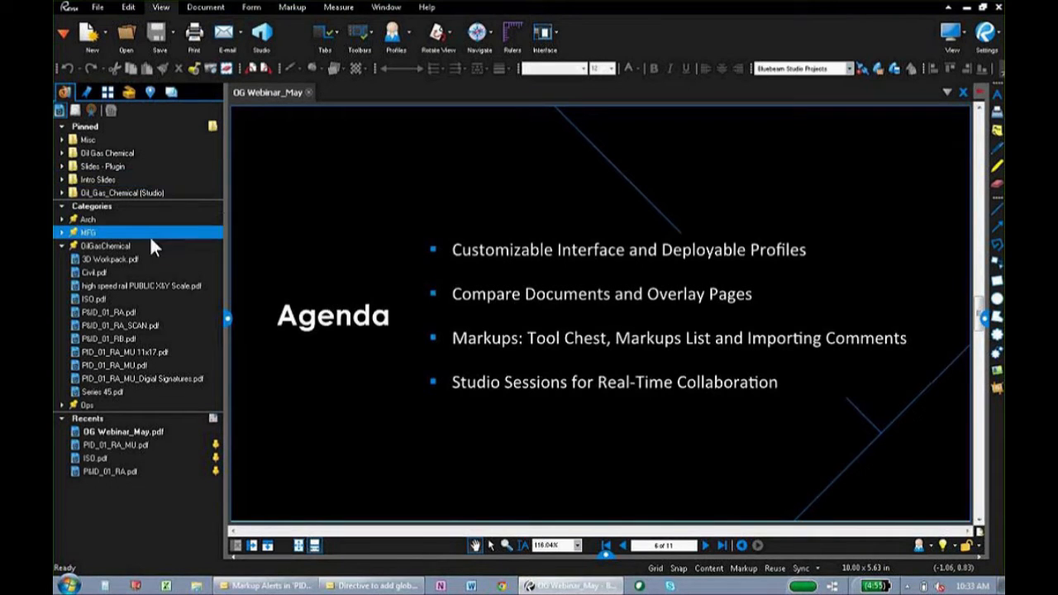
left_click(140, 364)
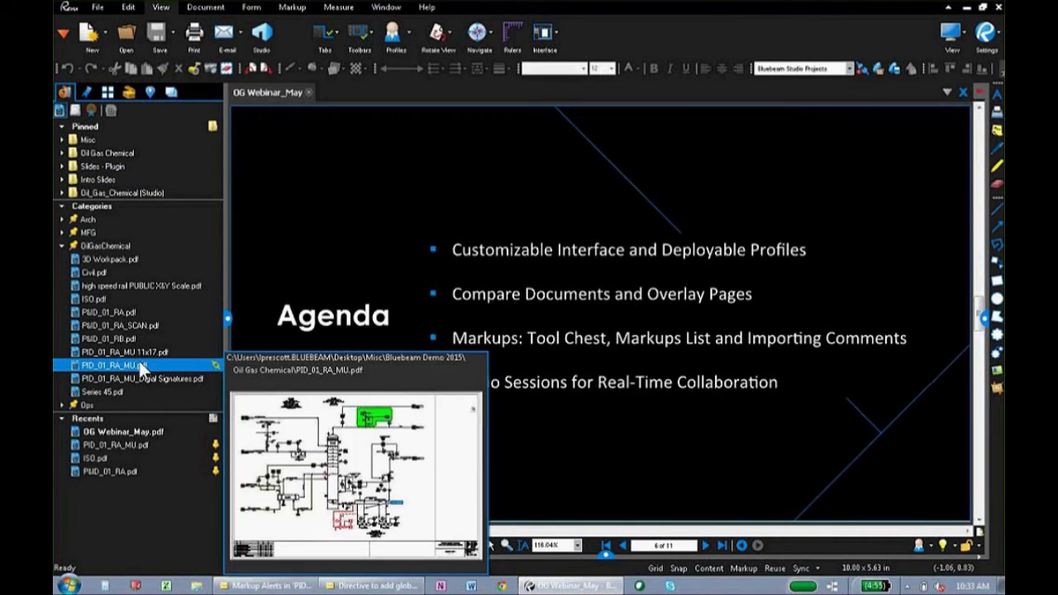
left_click(143, 432)
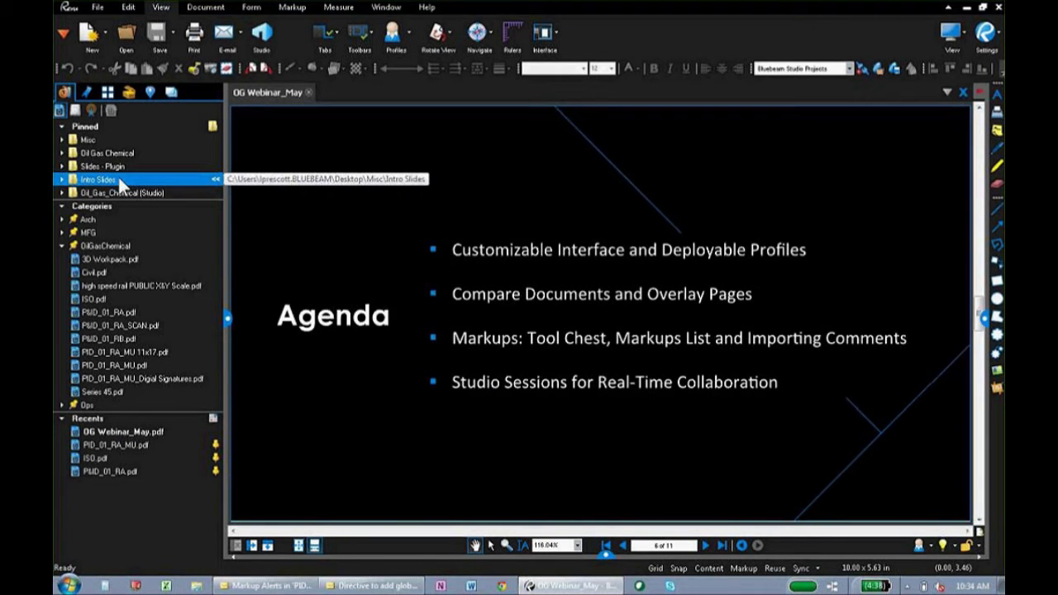
Browse the pinned Slides - Plugin folder, then leave without opening a file.
left_click(118, 166)
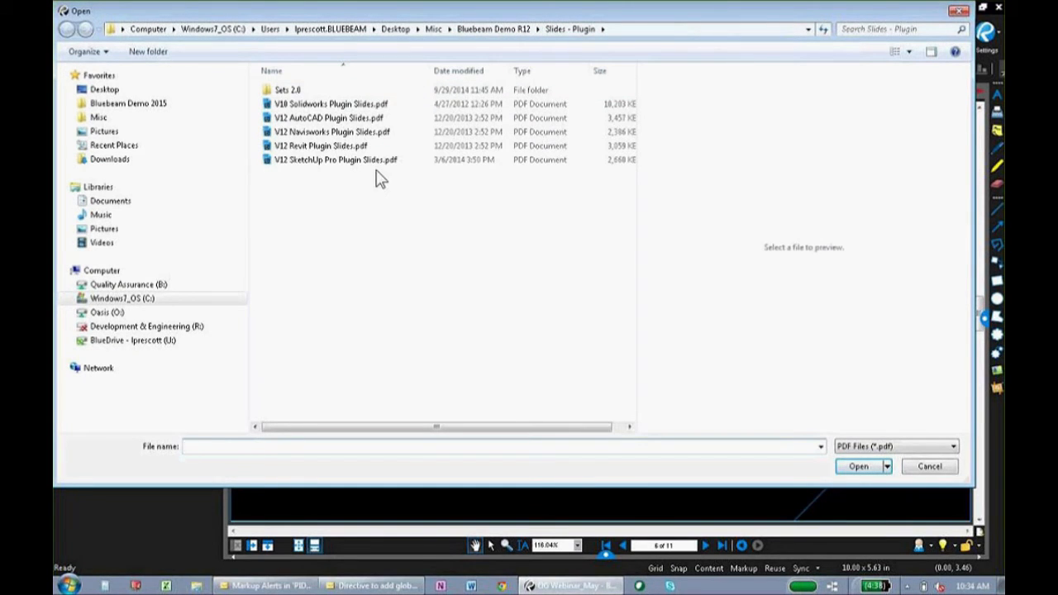
left_click(929, 465)
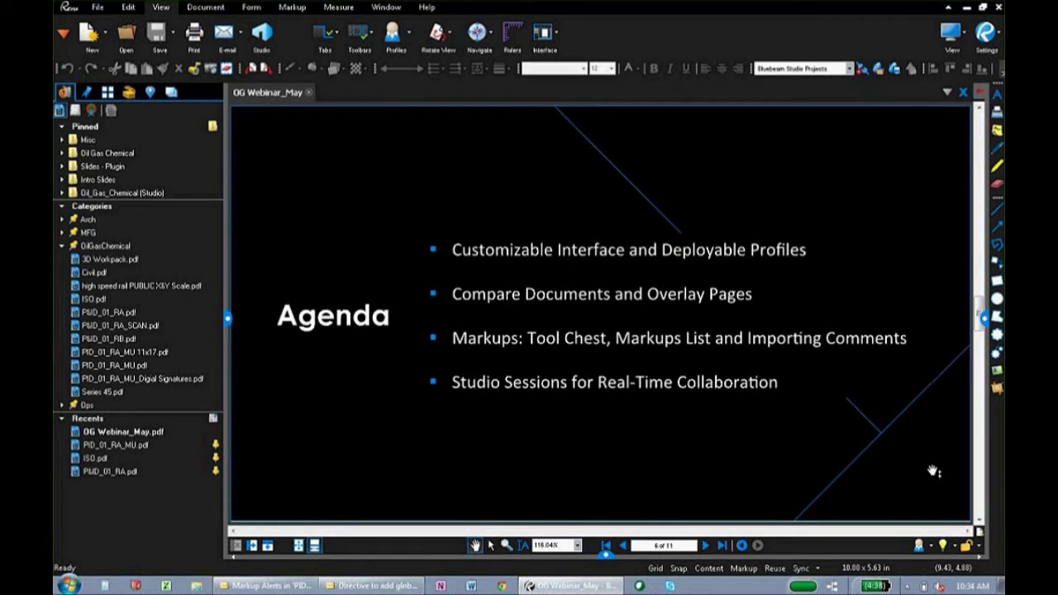
Look at the contact options for technical support and making a suggestion, without choosing one.
left_click(426, 8)
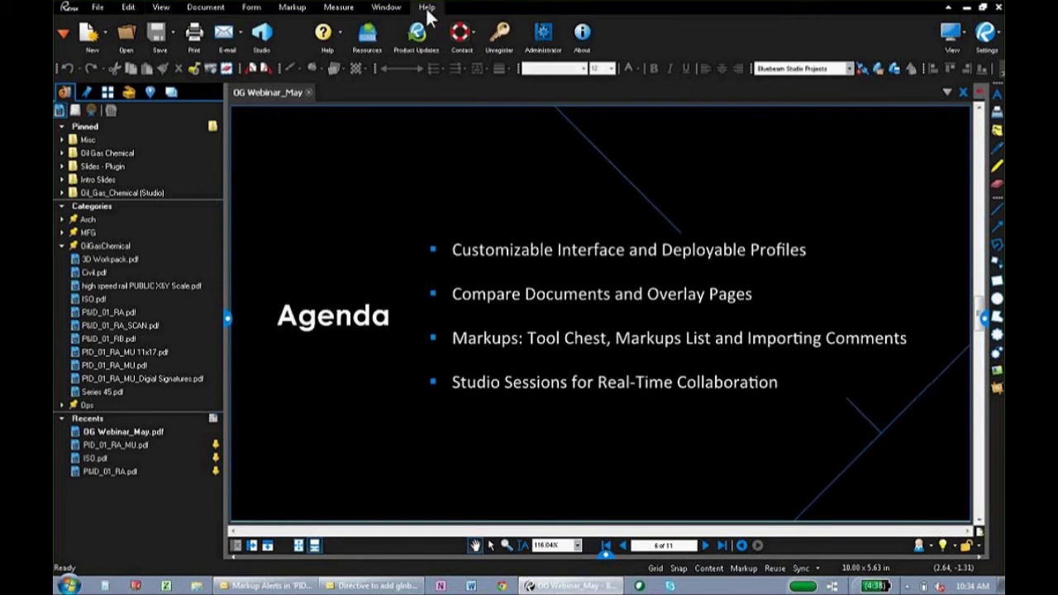
left_click(463, 32)
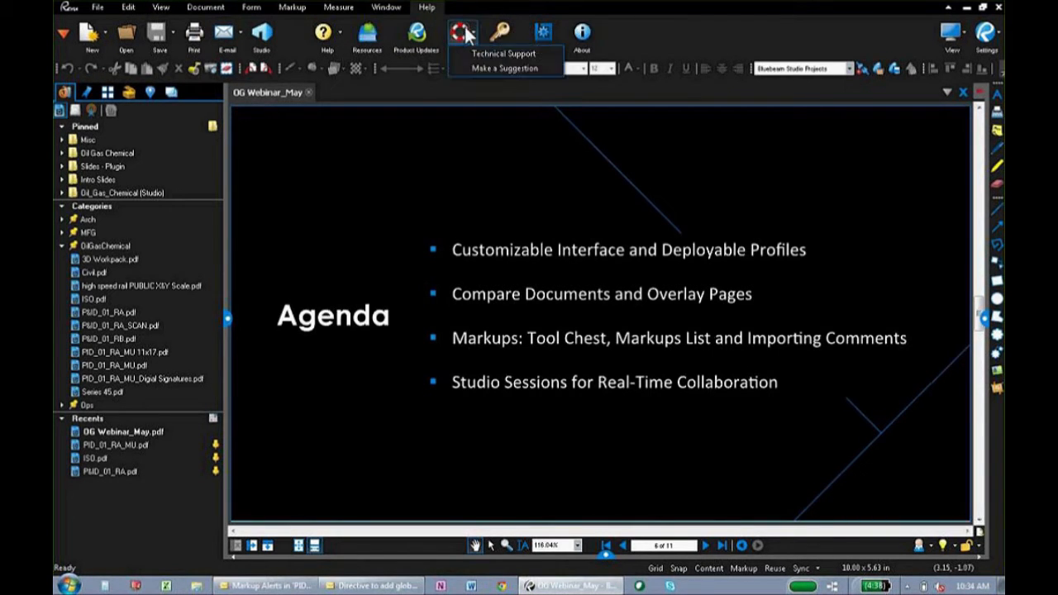
left_click(478, 69)
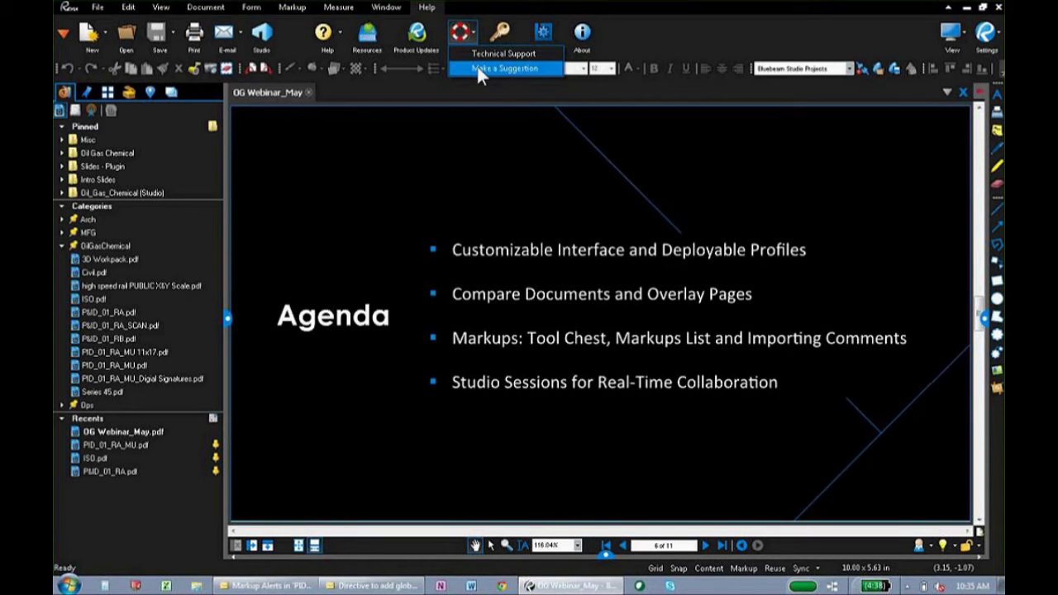
left_click(380, 194)
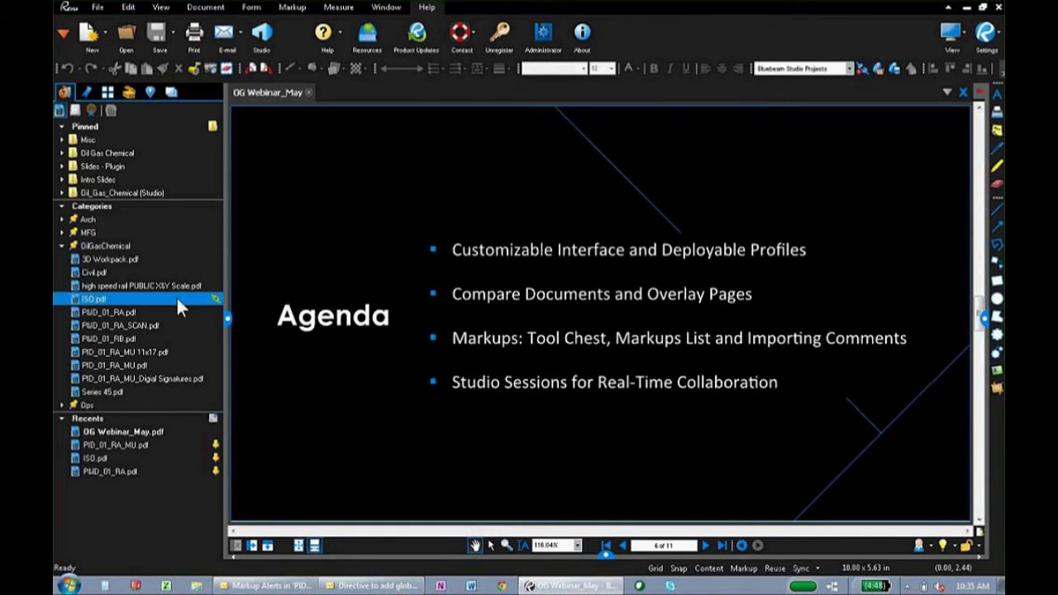
Open the drawings P&ID_01_RA.pdf and PID_01_RA_MU.pdf from the OilGasChemical category.
left_click(150, 309)
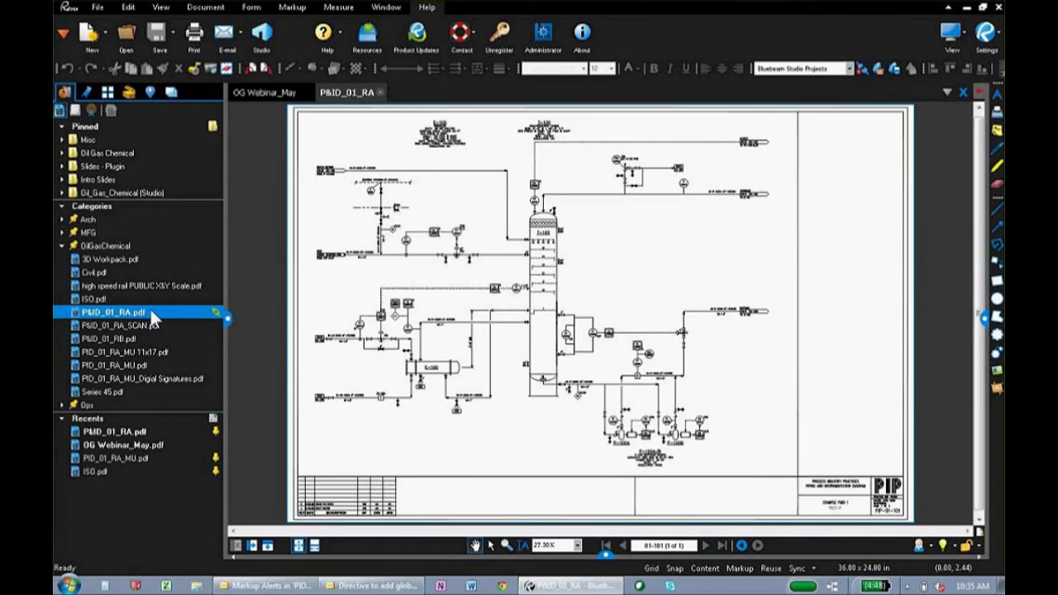
left_click(145, 368)
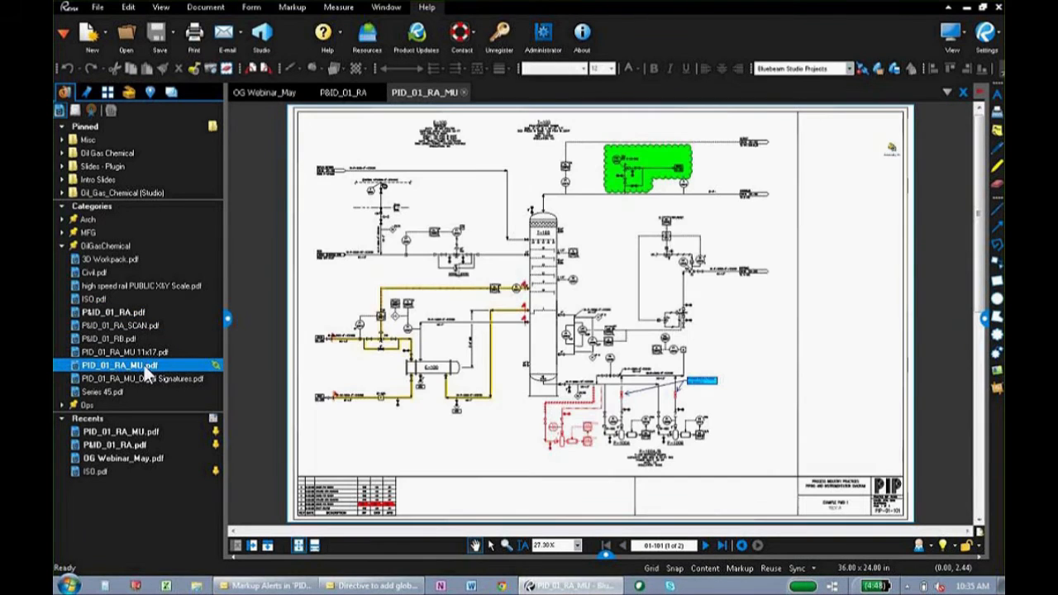
Switch between the open OG Webinar_May, P&ID_01_RA and PID_01_RA_MU documents and examine the marked-up drawing.
mouse_move(141, 350)
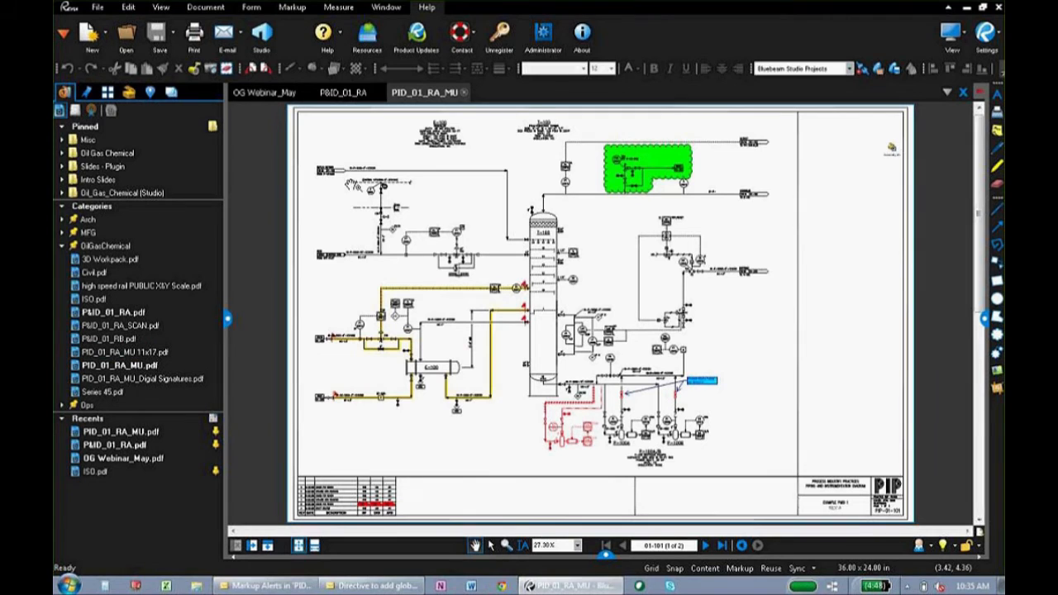
left_click(349, 94)
left_click(298, 95)
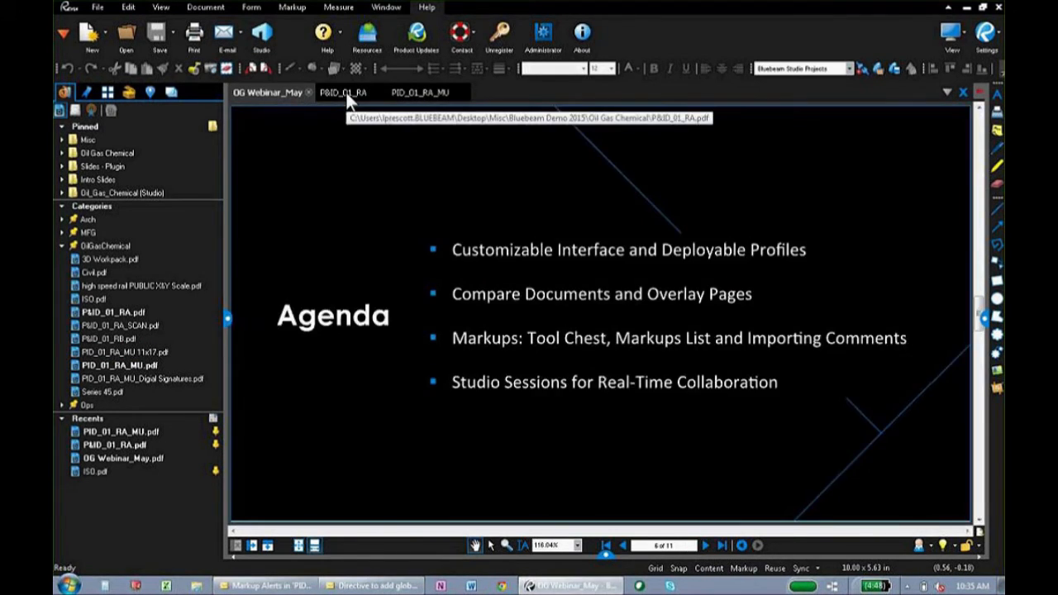
left_click(349, 95)
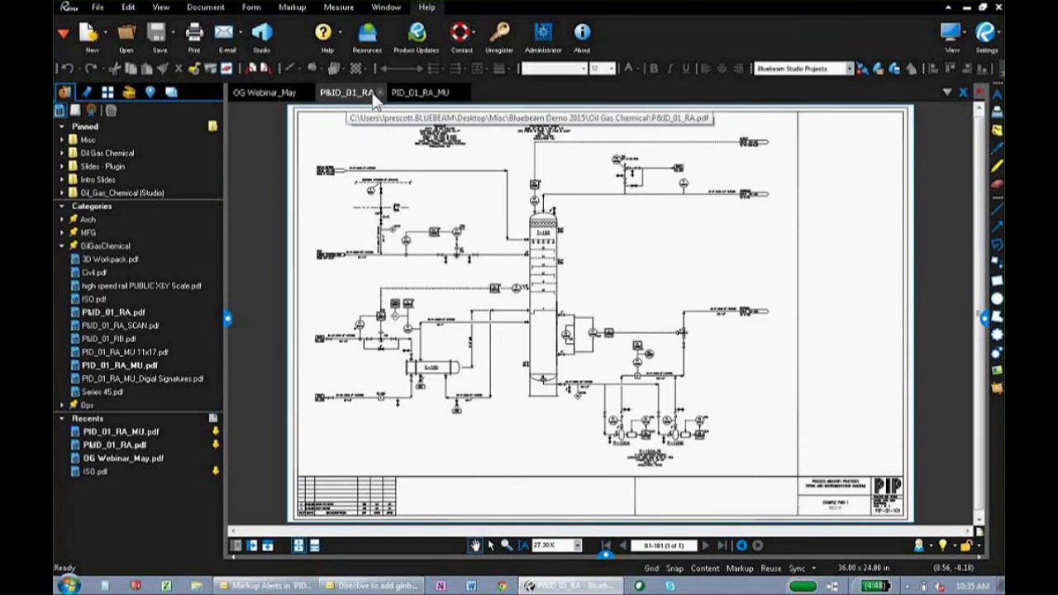
left_click(408, 94)
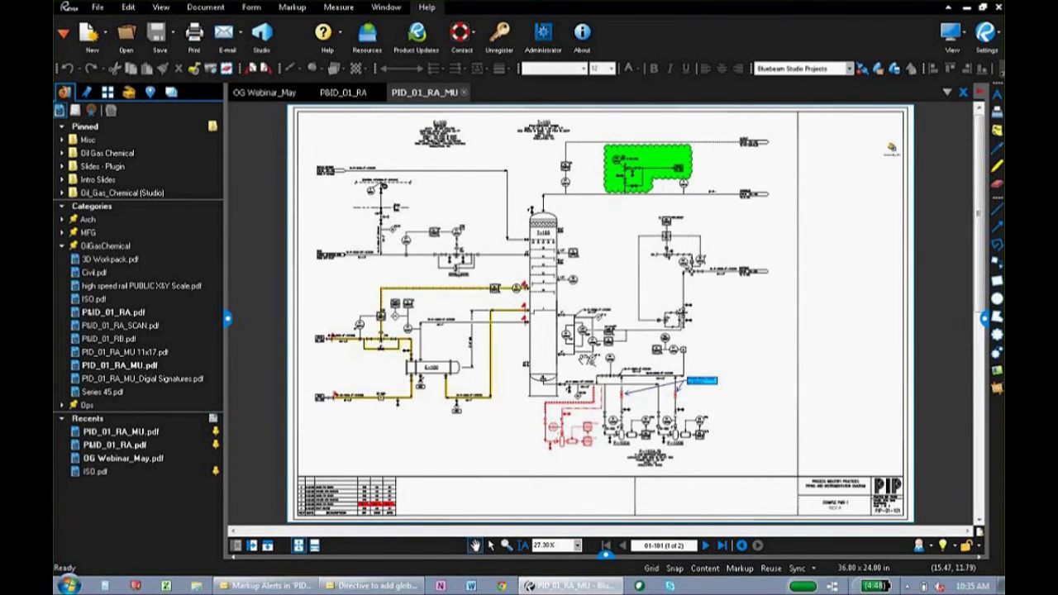
key("ctrl")
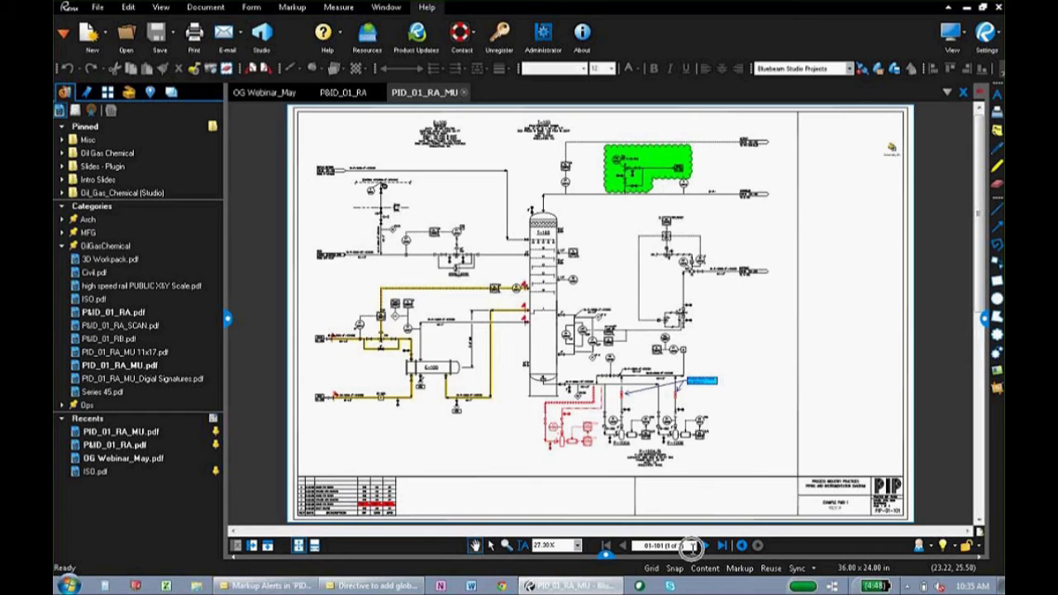
key("ctrl")
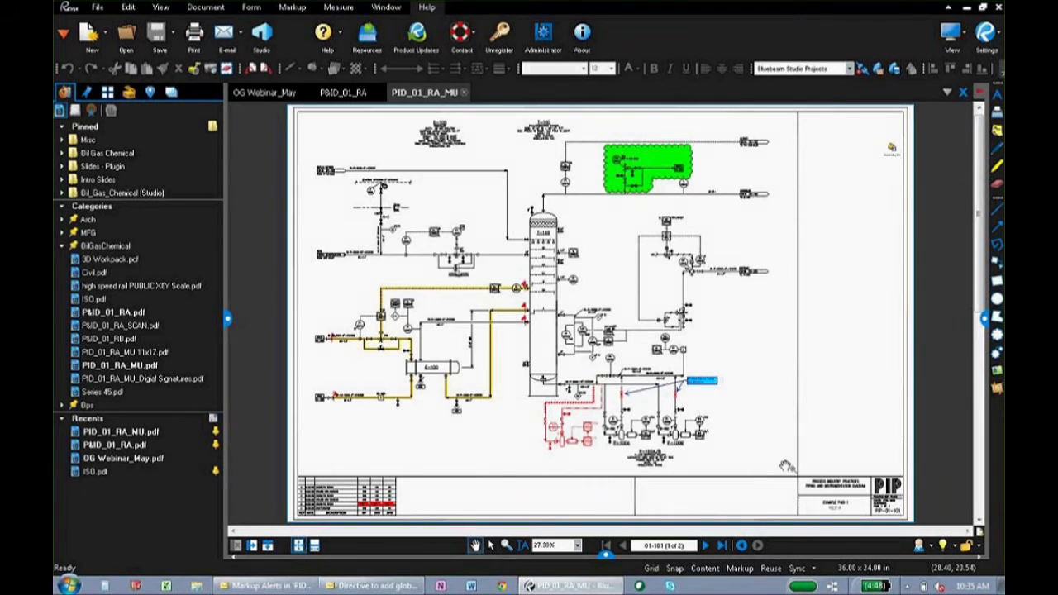
Return to P&ID_01_RA and open the revised drawing P&ID_01_RB.pdf from the OilGasChemical category.
left_click(345, 93)
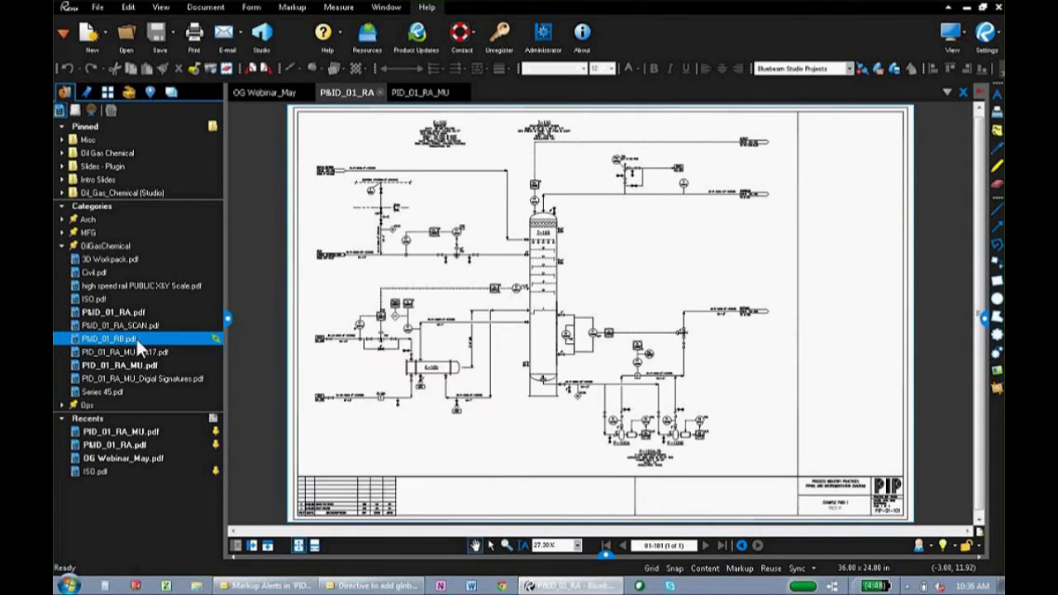
left_click(137, 339)
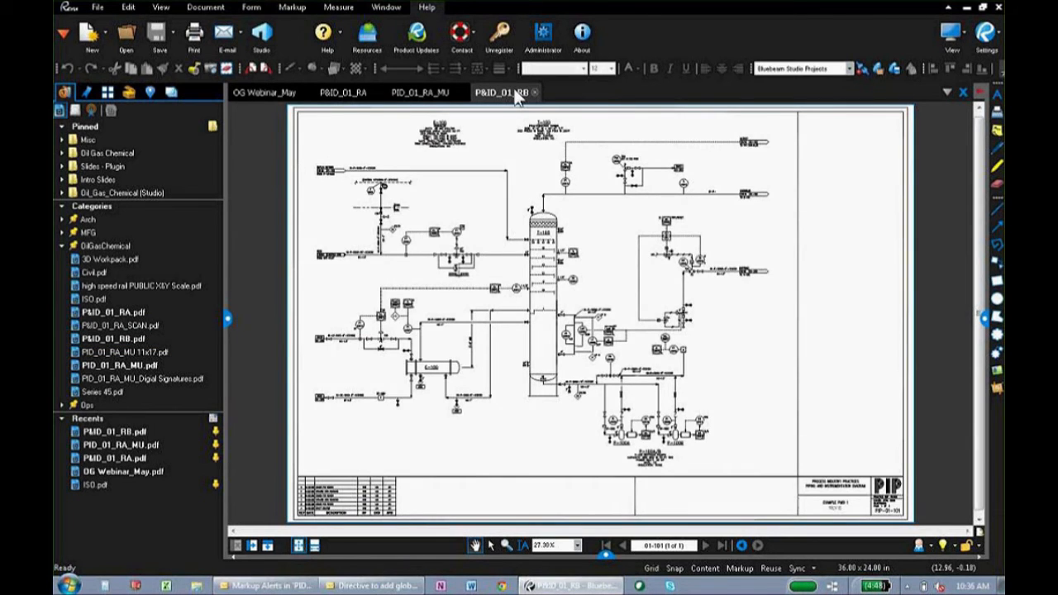
Detach P&ID_01_RB into its own floating window, then dock it back between P&ID_01_RA and PID_01_RA_MU.
left_click_drag(516, 94, 577, 281)
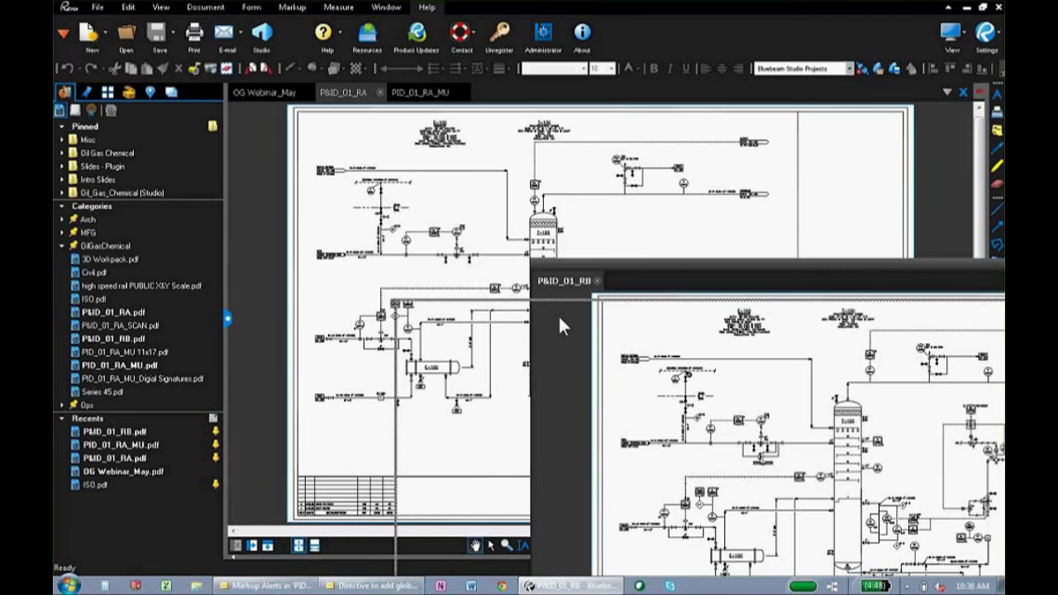
left_click_drag(690, 281, 645, 190)
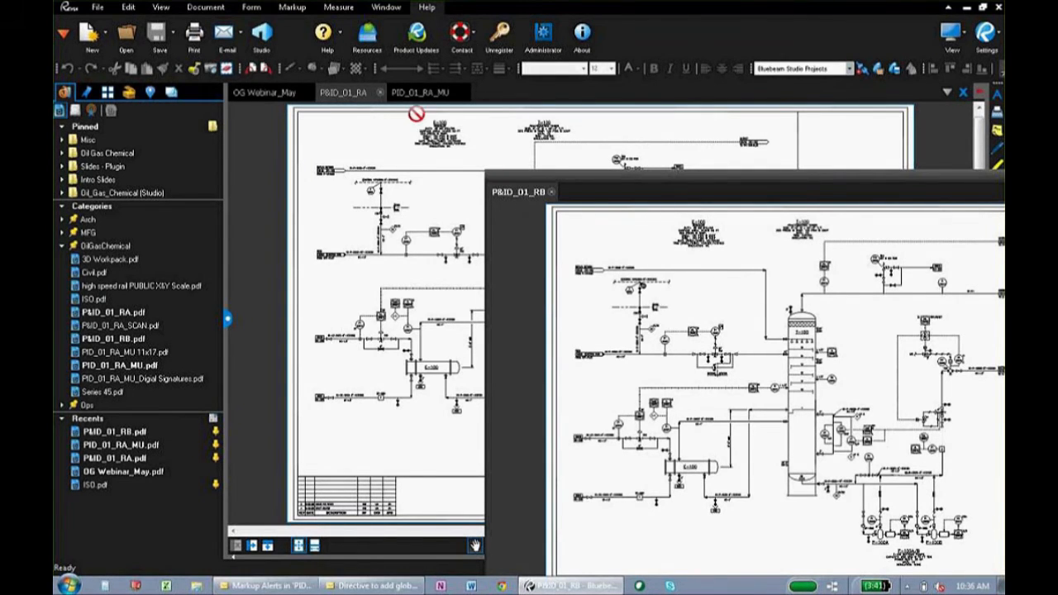
left_click_drag(395, 101, 397, 102)
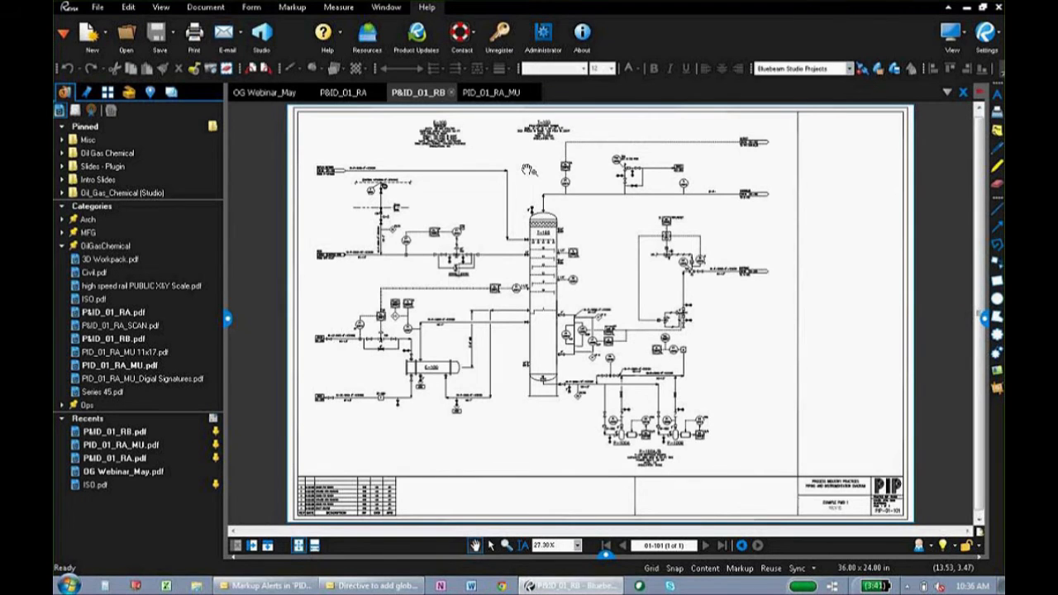
Show the Tool Chest and detach it as a floating window over the P&ID_01_RB drawing.
left_click(130, 96)
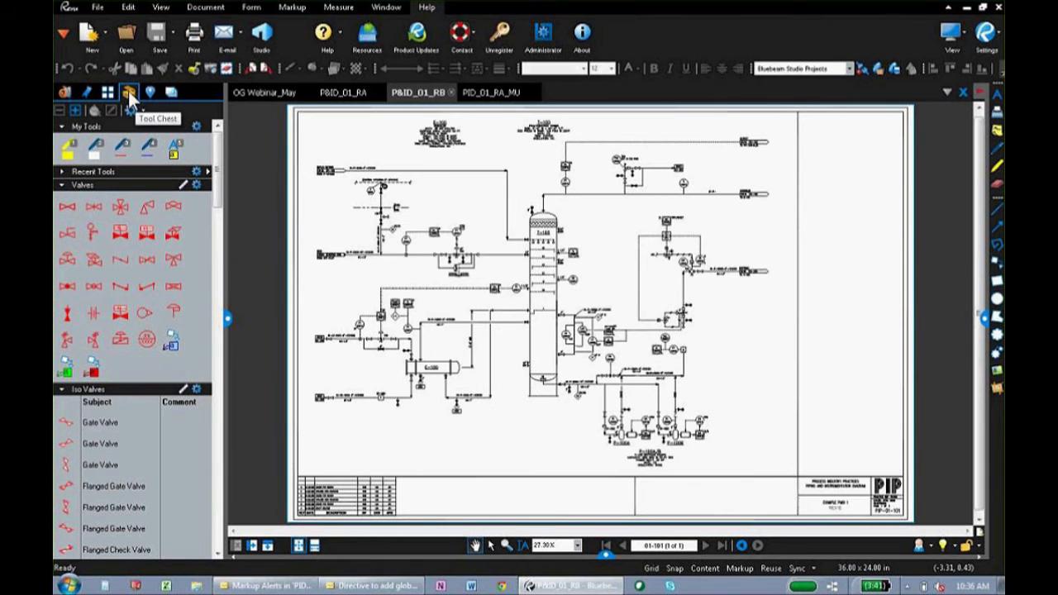
mouse_move(130, 96)
left_mouse_down()
mouse_move(207, 165)
mouse_move(384, 216)
mouse_move(471, 152)
mouse_move(535, 140)
left_mouse_up()
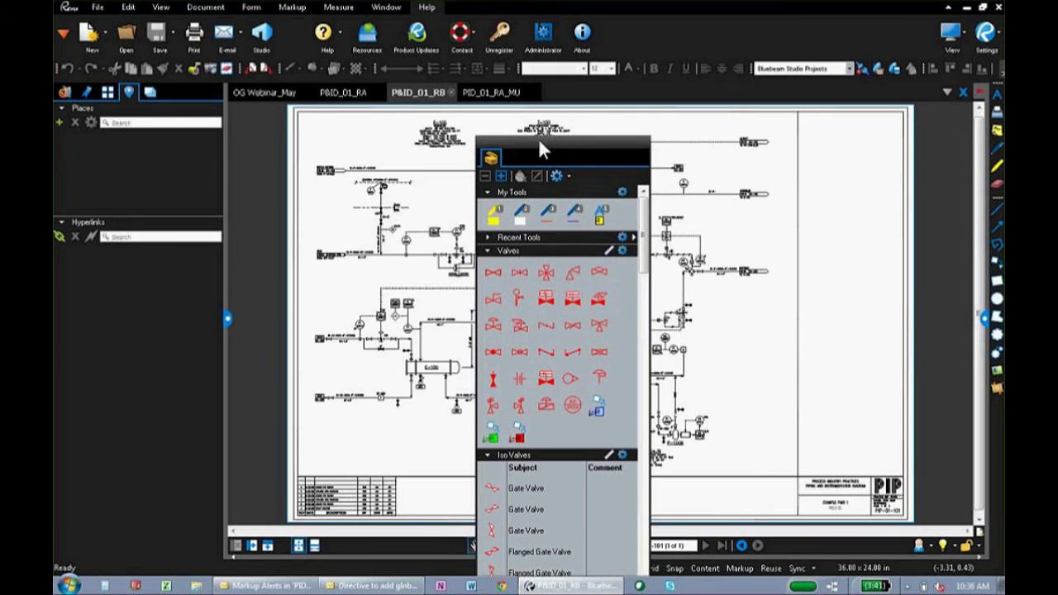
Dock the floating Tool Chest back with the other side panels, show the page thumbnails, and collapse the side panel.
left_click_drag(490, 157, 156, 96)
left_click(107, 93)
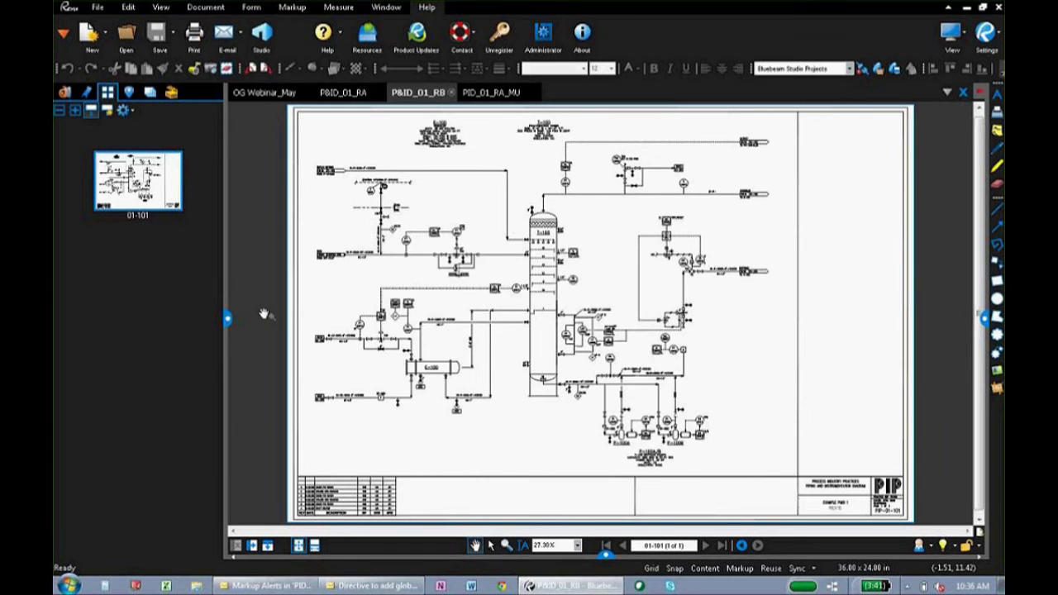
left_click(223, 317)
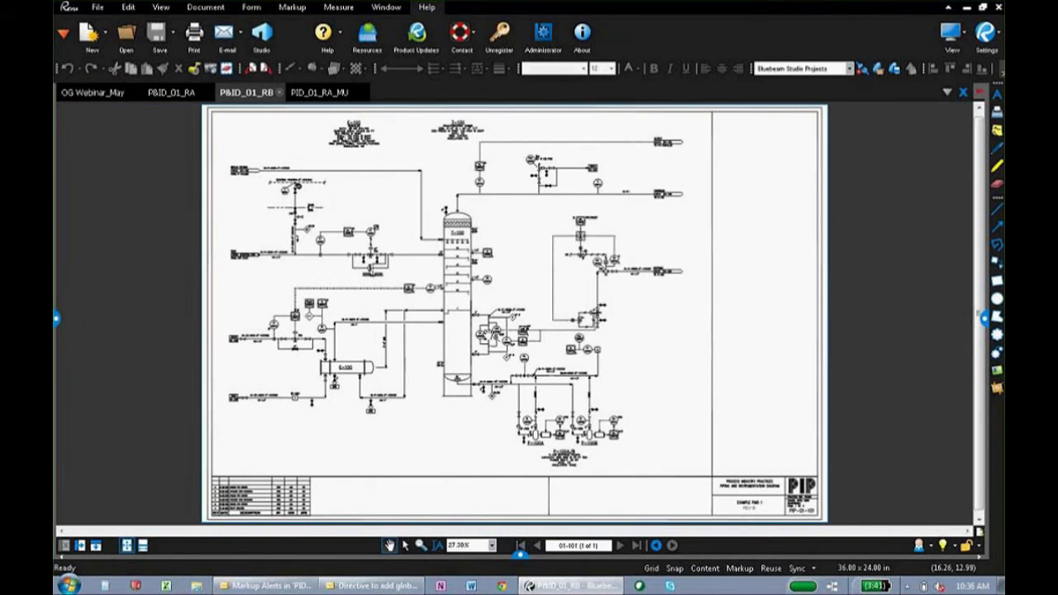
Examine P&ID_01_RB up close around the T-100 level instruments, exchanger E-100 and pumps P-100A/B.
scroll(491, 335, "up", 9)
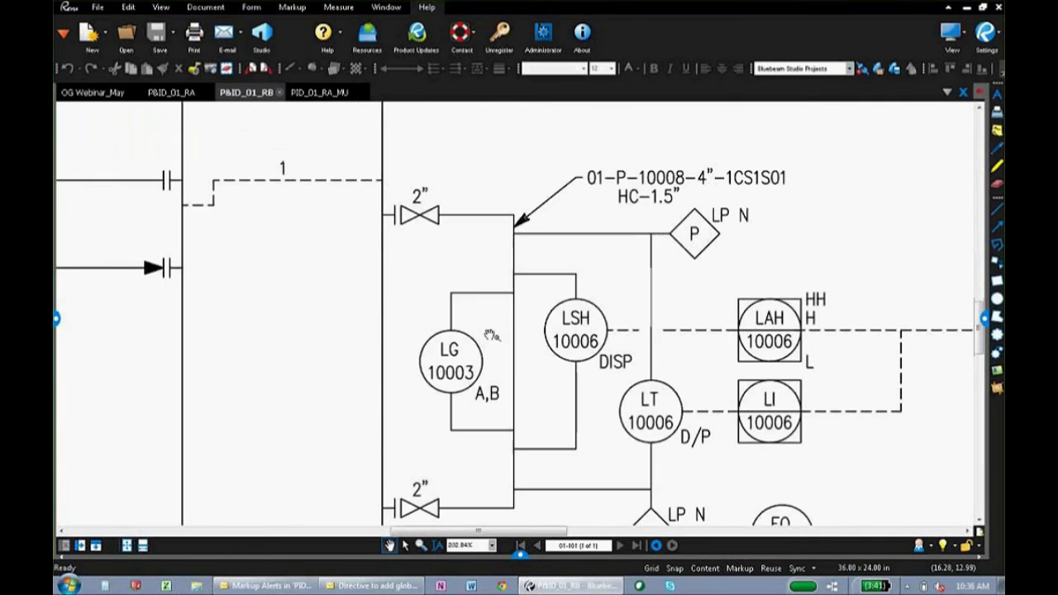
scroll(491, 335, "down", 6)
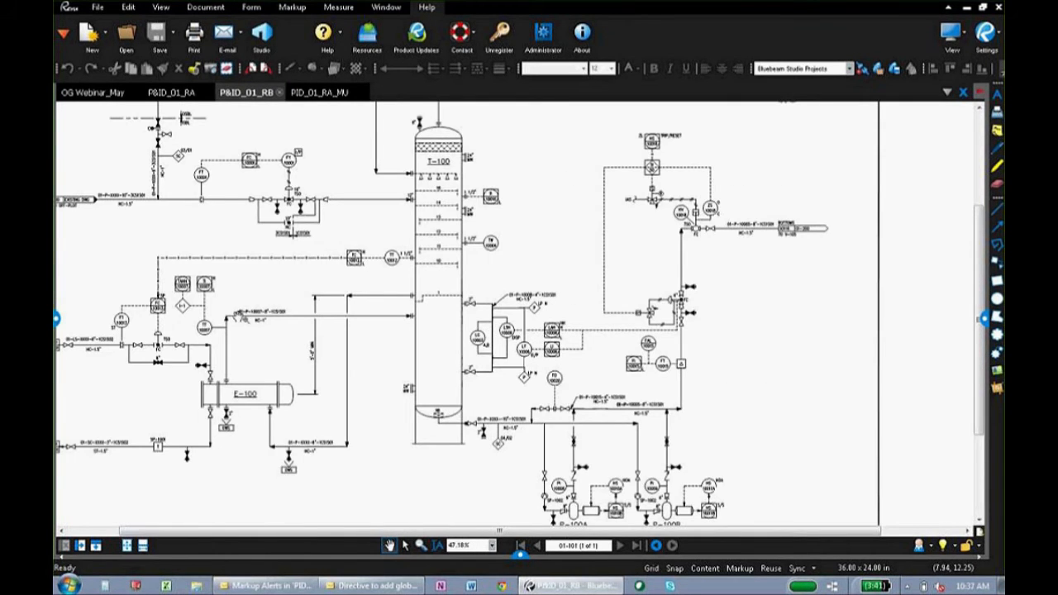
left_click_drag(239, 353, 380, 263)
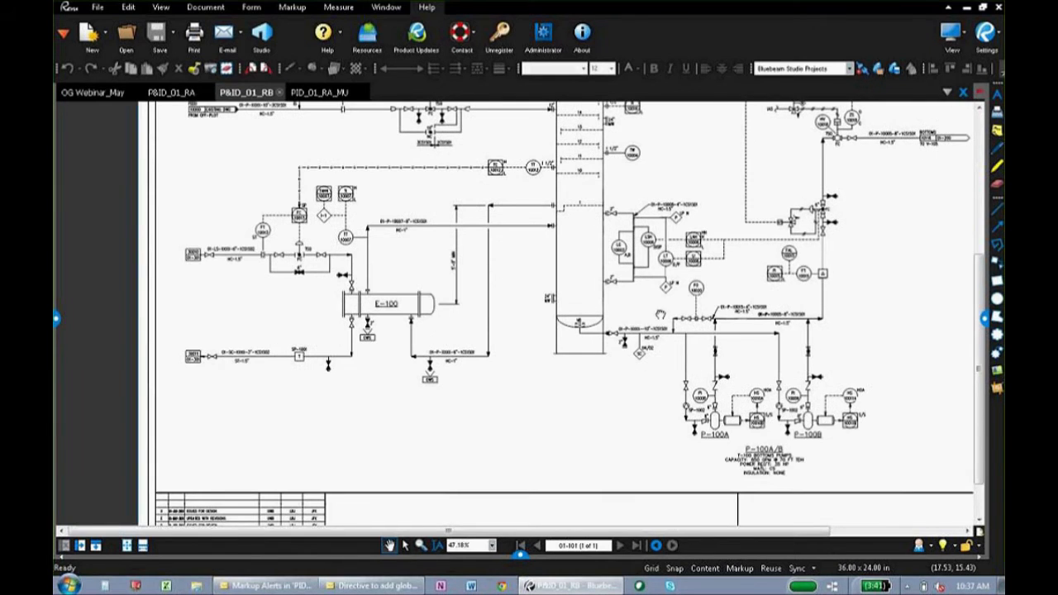
left_click_drag(663, 313, 470, 283)
scroll(562, 402, "up", 4)
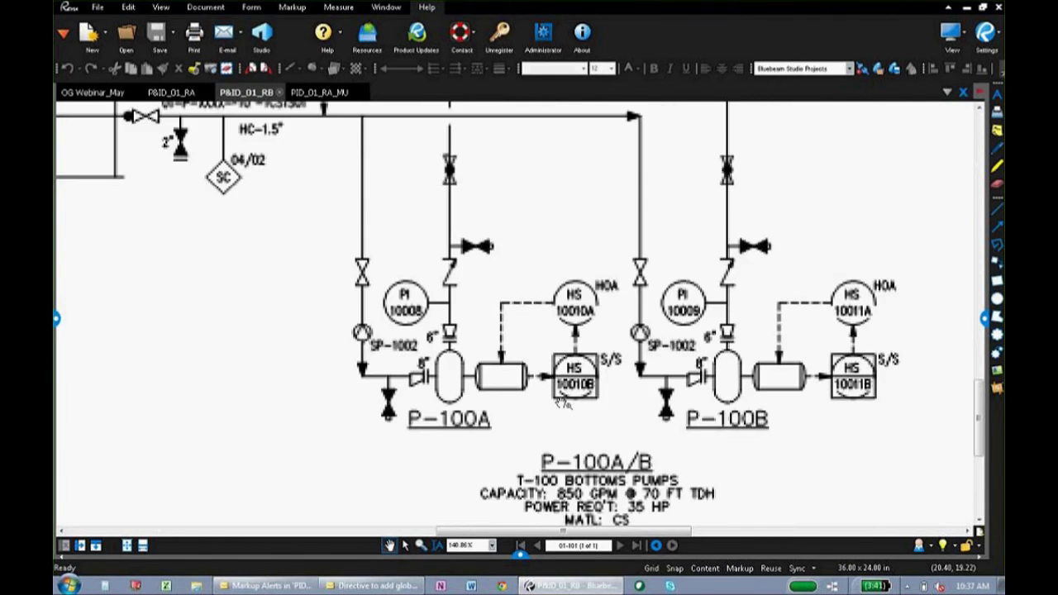
scroll(562, 401, "down", 5)
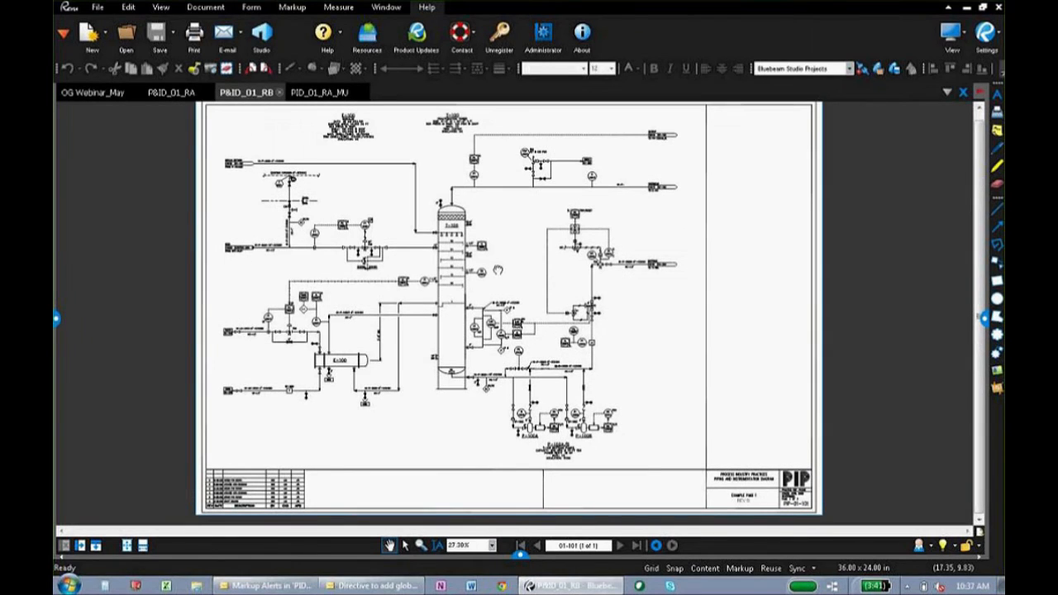
Split the workspace vertically to show P&ID_01_RA beside P&ID_01_RB, and enlarge a different area in each drawing.
left_click(81, 546)
left_click(177, 94)
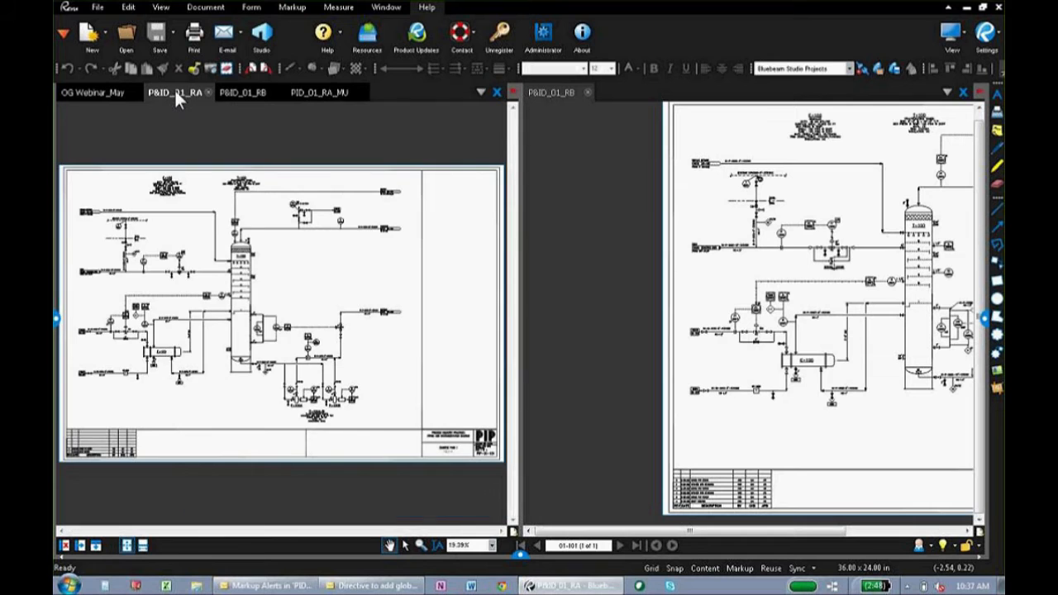
scroll(852, 183, "up", 10)
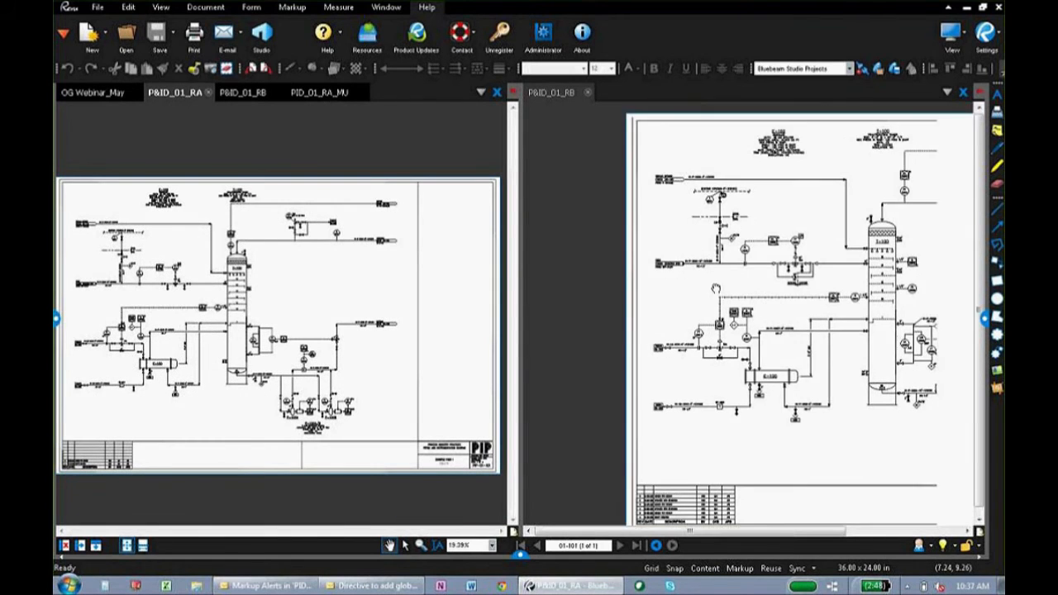
left_click_drag(852, 183, 797, 381)
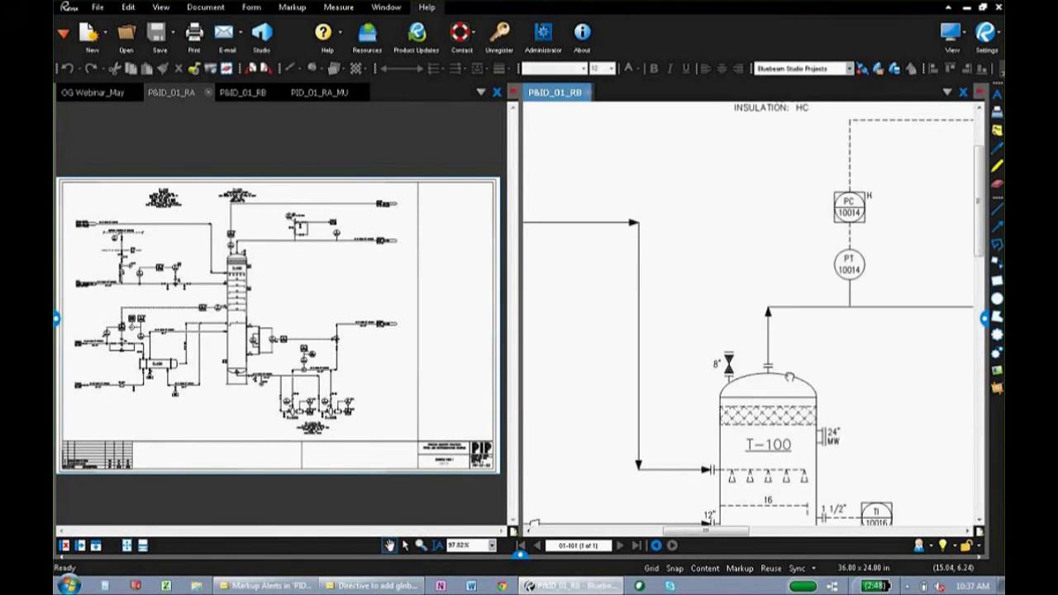
scroll(362, 424, "up", 10)
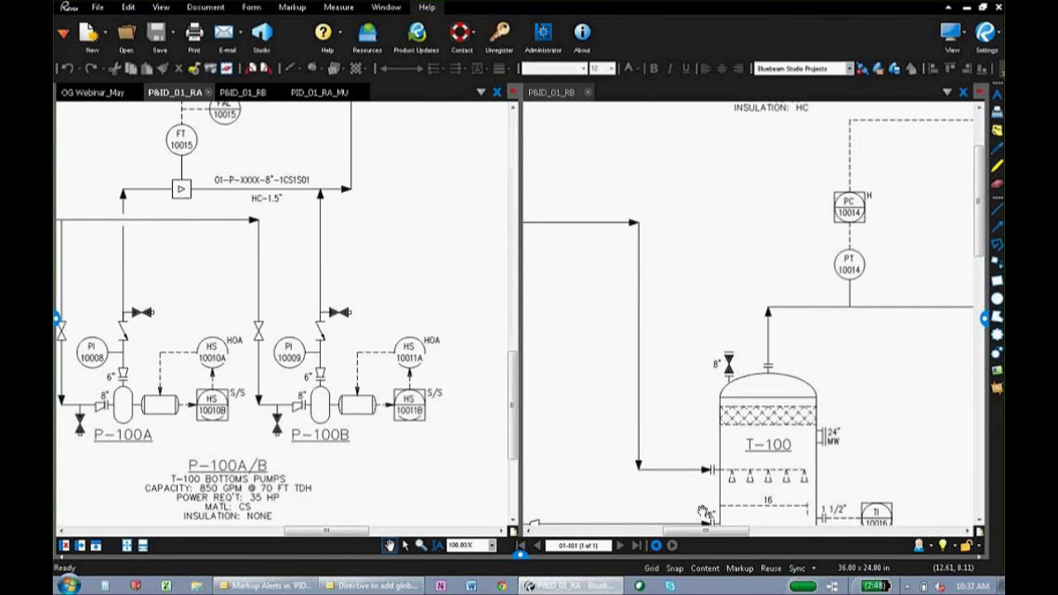
Synchronize the two views, compare the bottoms line and T-100 area in both revisions, and close the second P&ID_01_RB view.
left_click(798, 569)
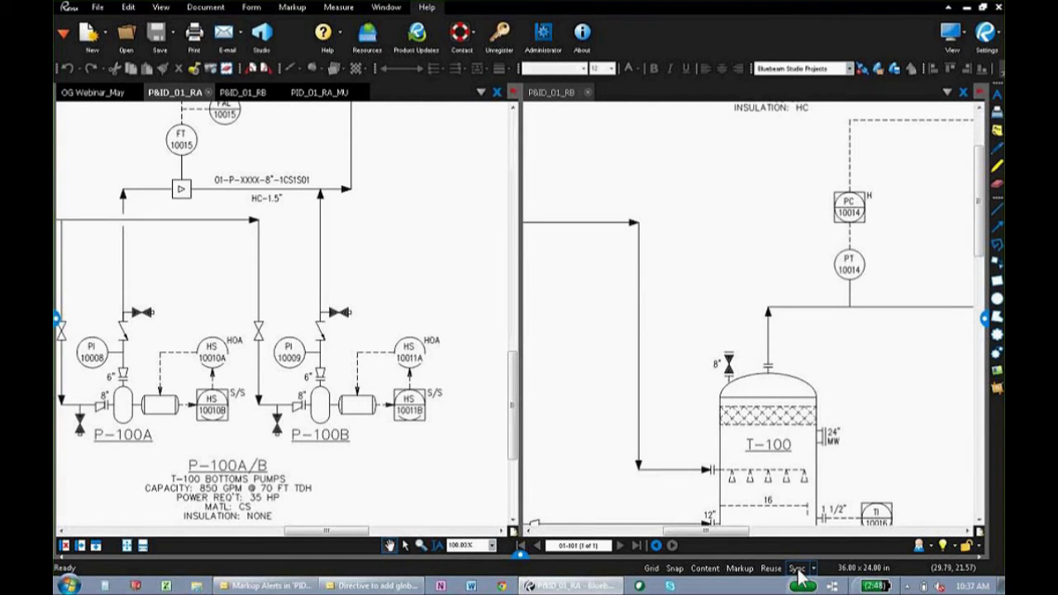
scroll(748, 386, "down", 5)
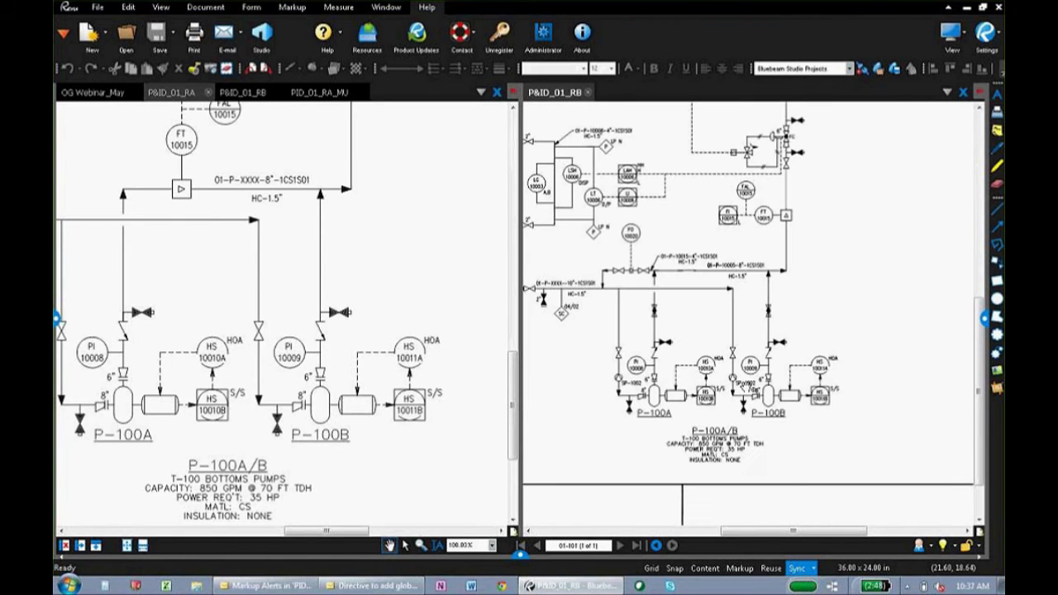
left_click_drag(642, 282, 623, 369)
scroll(754, 297, "up", 5)
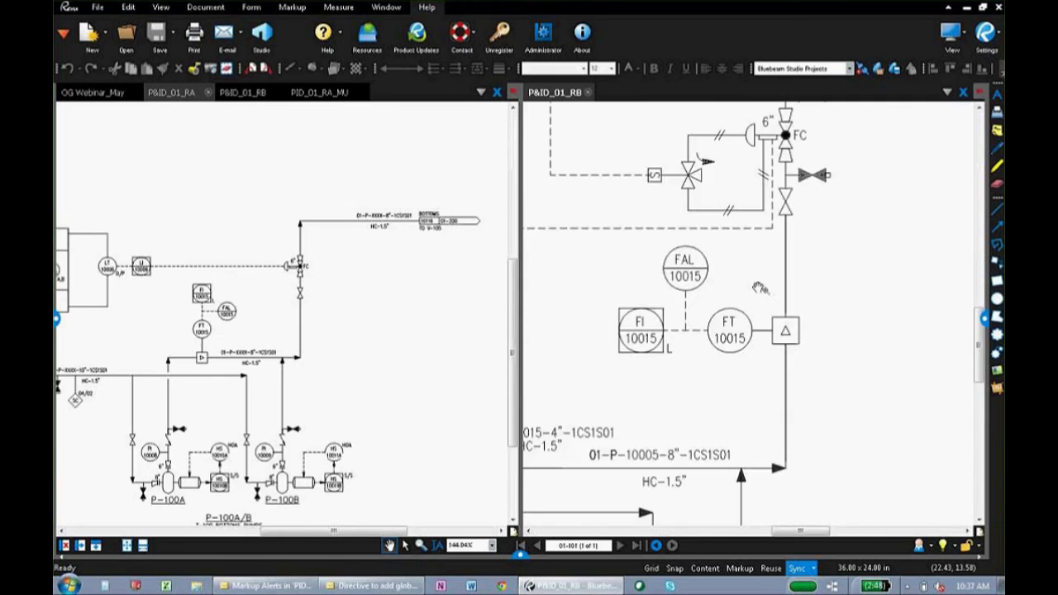
left_click_drag(762, 247, 763, 292)
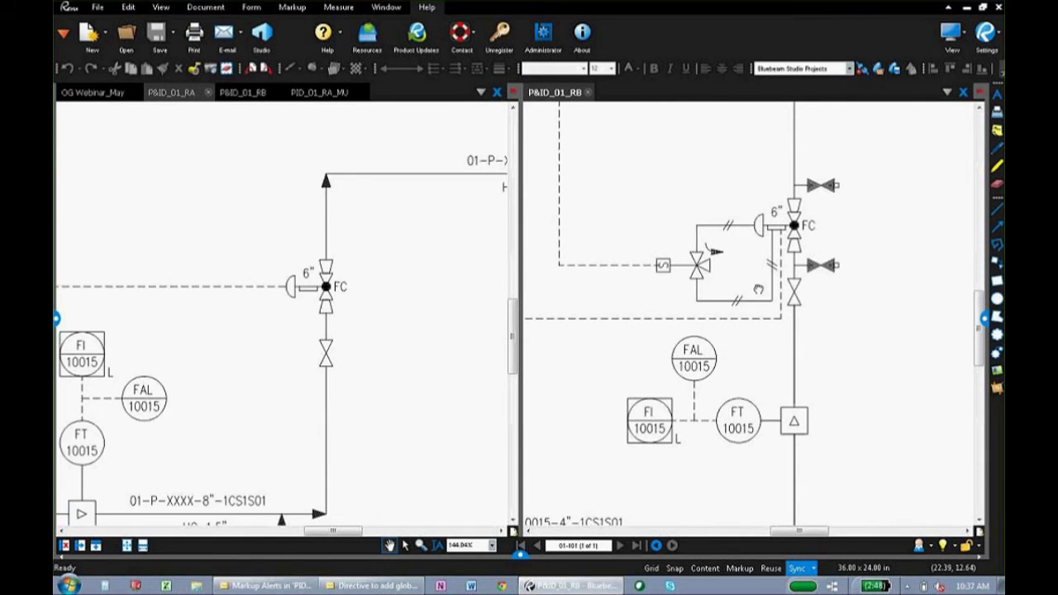
scroll(764, 293, "up", 1)
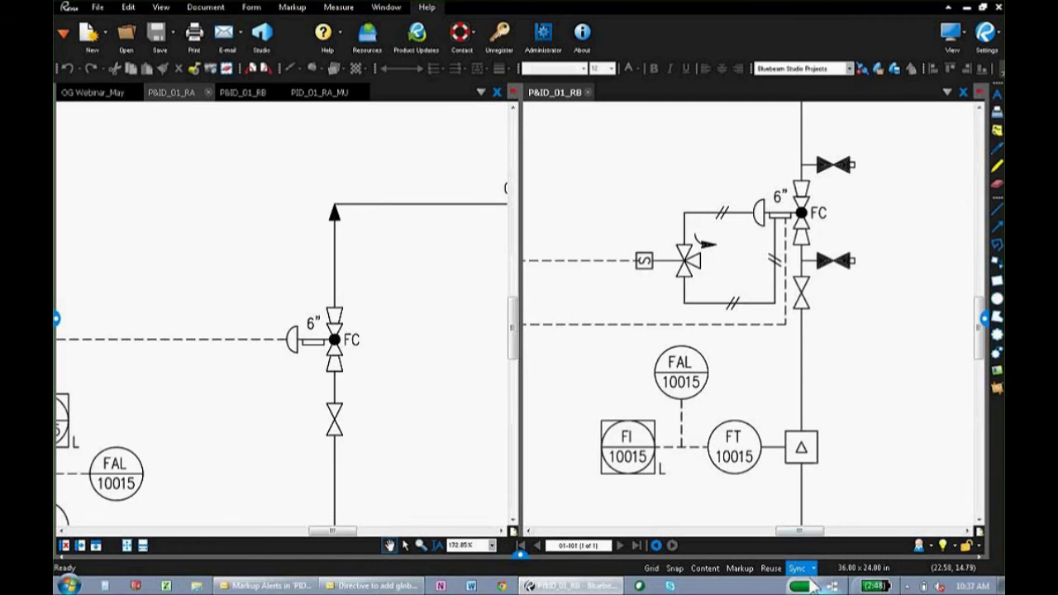
scroll(757, 369, "down", 5)
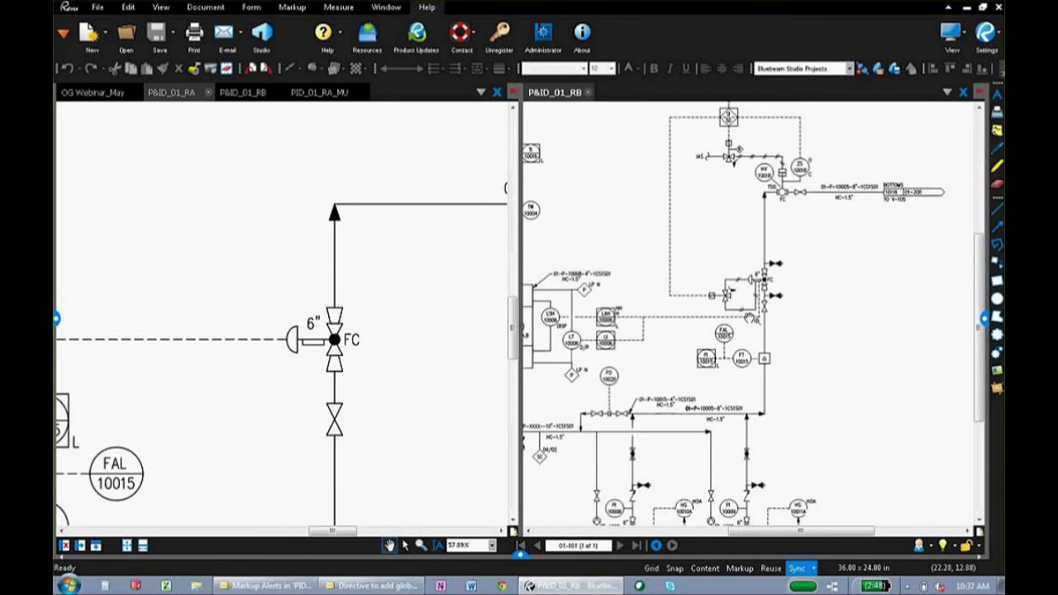
scroll(750, 317, "down", 2)
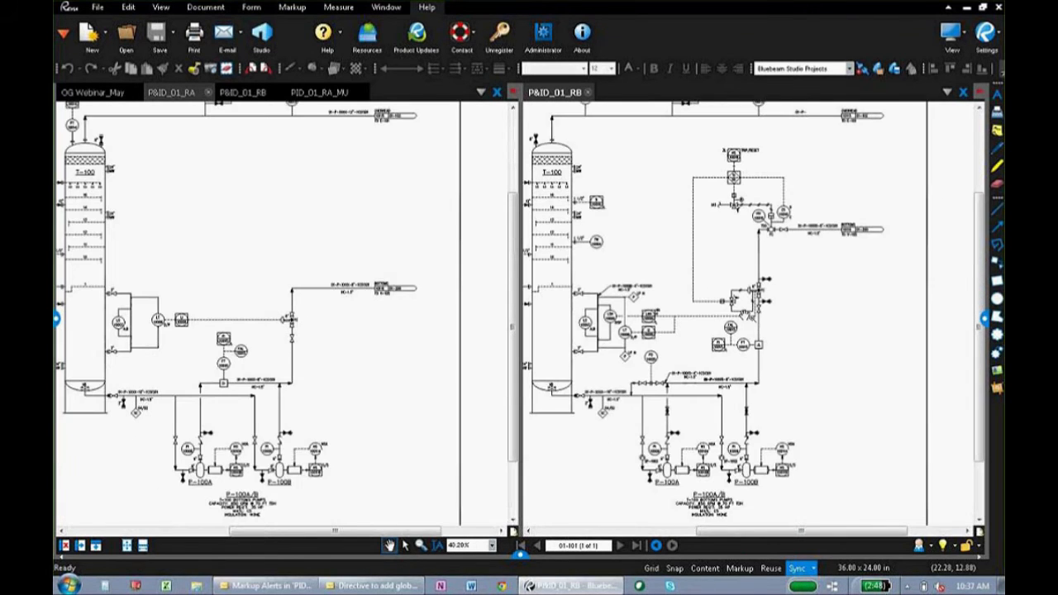
left_click_drag(670, 234, 748, 372)
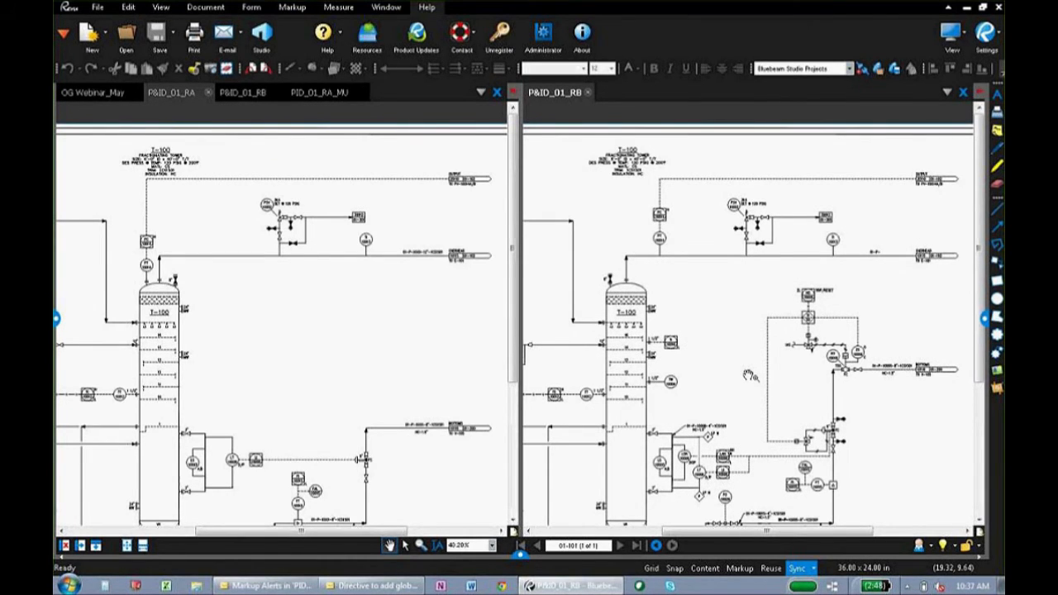
left_click(587, 93)
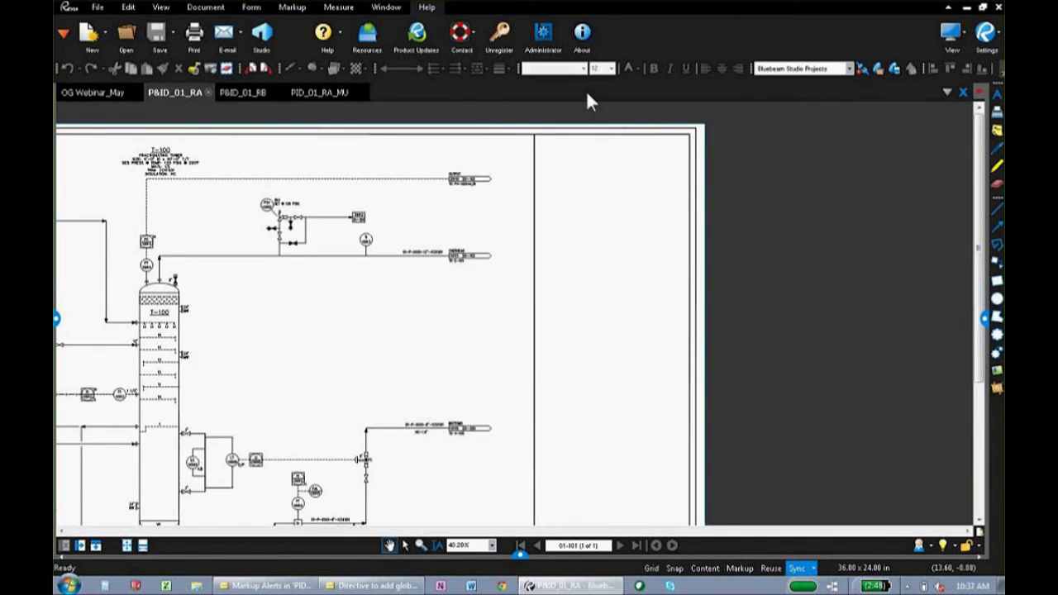
Run Compare Documents with P&ID_01_RA.pdf as Document A and P&ID_01_RB.pdf as Document B.
left_click(217, 5)
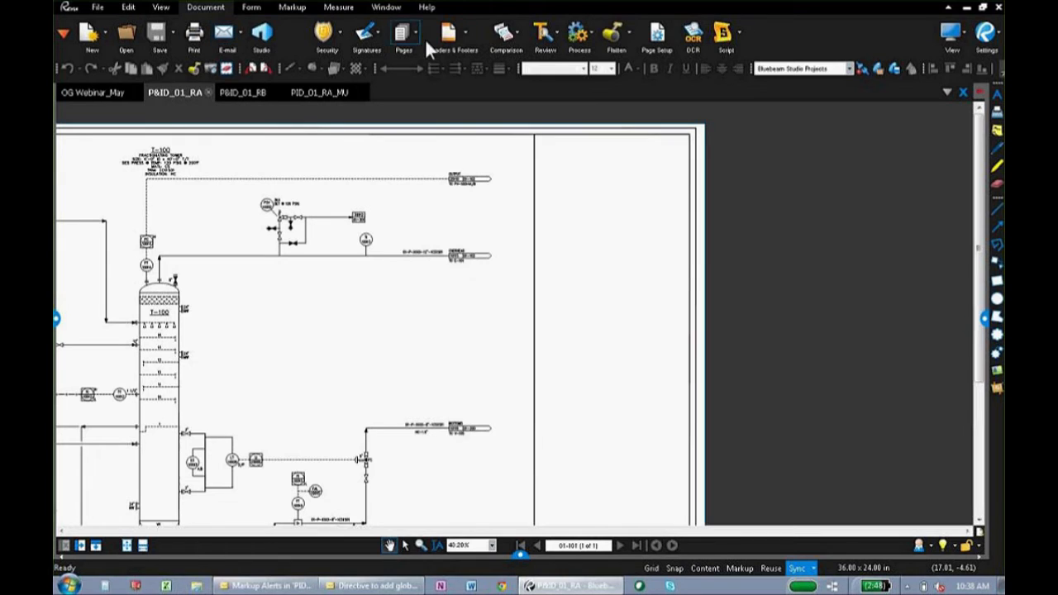
left_click(511, 37)
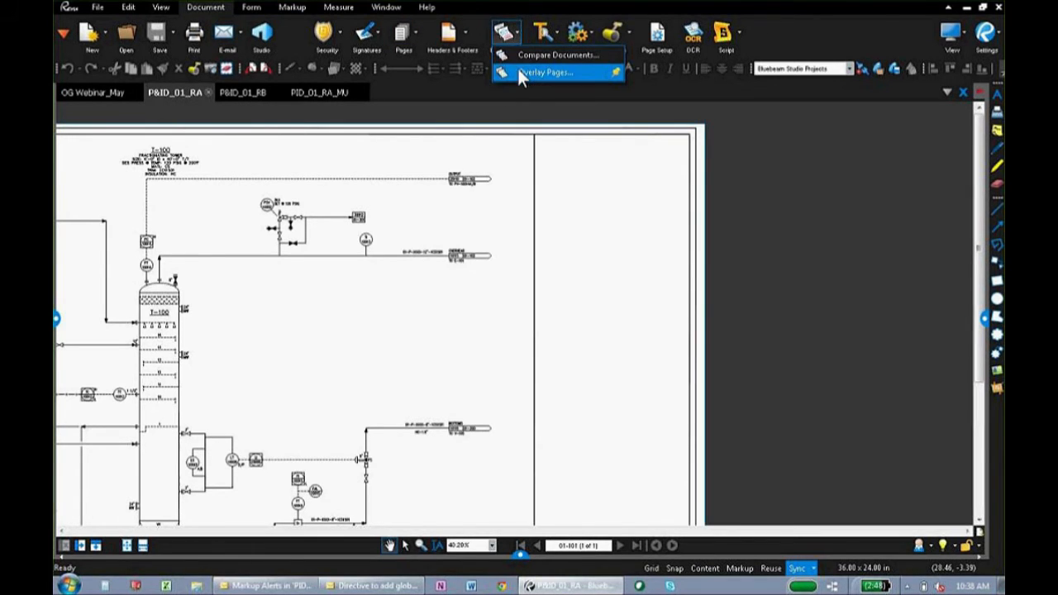
left_click(519, 53)
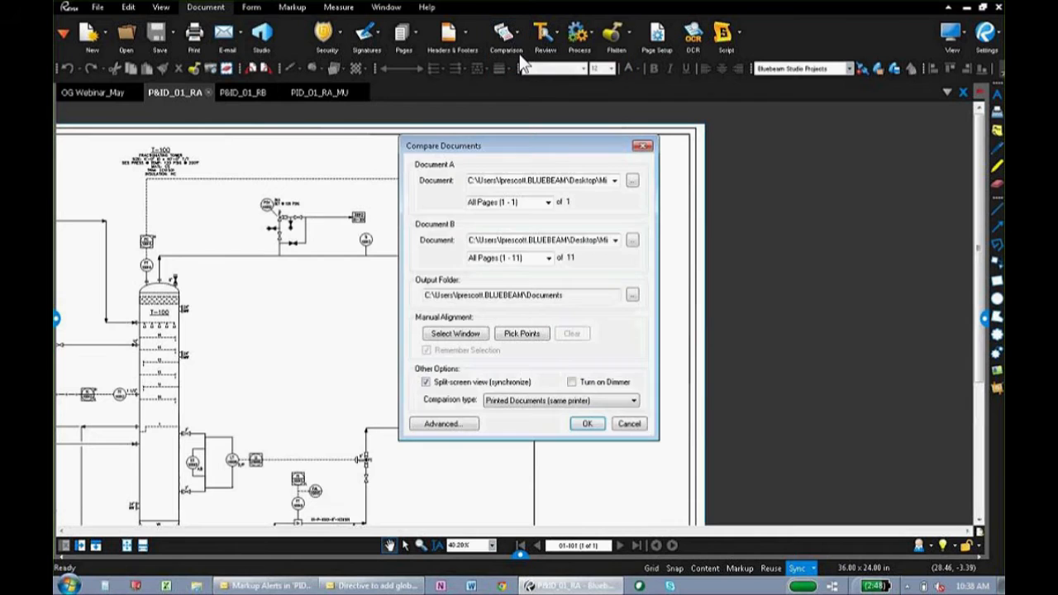
left_click(615, 181)
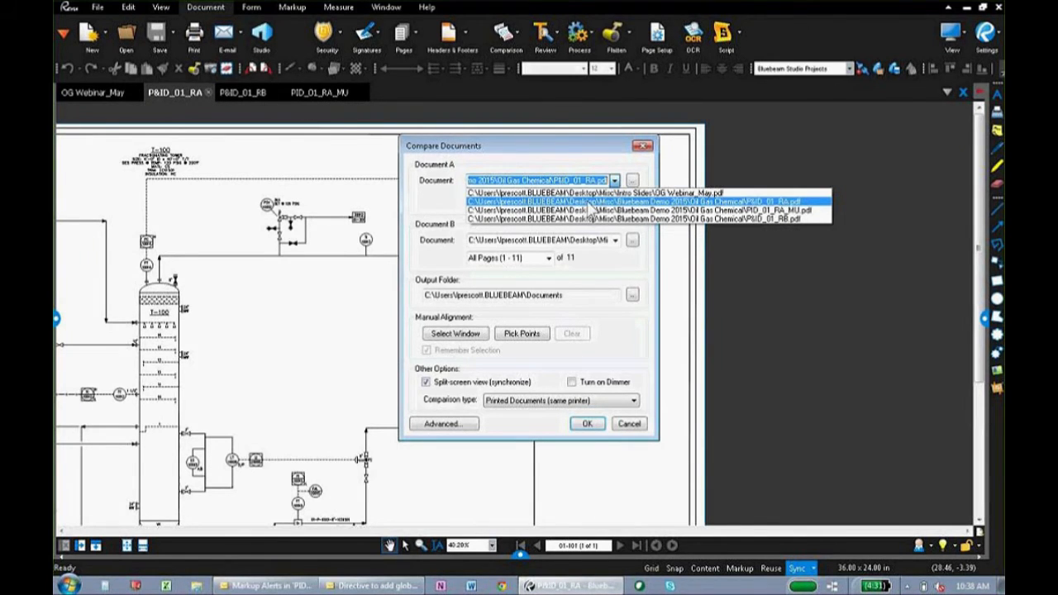
left_click(589, 202)
left_click(615, 239)
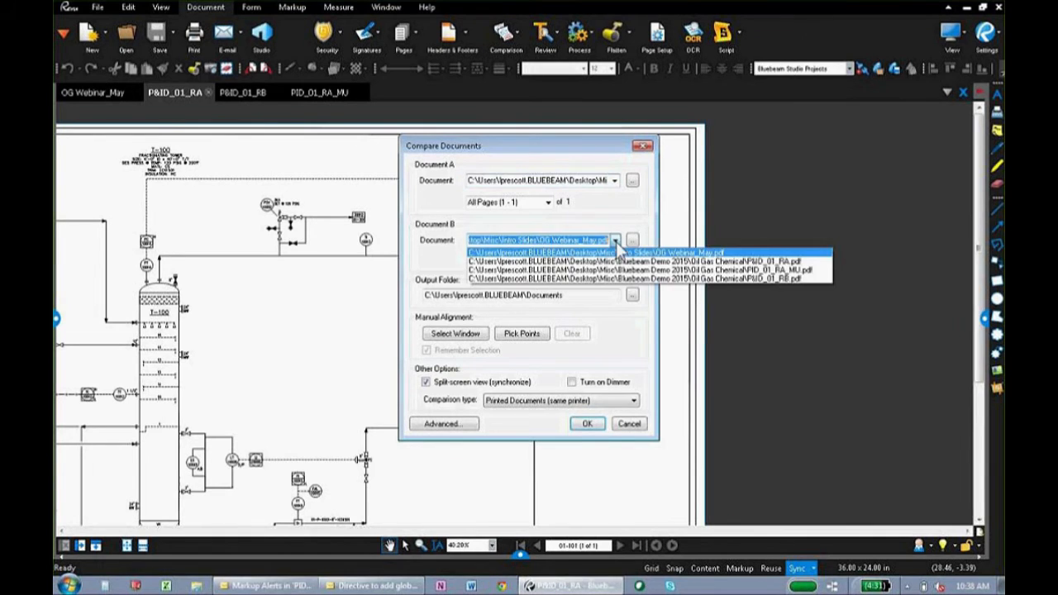
left_click(620, 279)
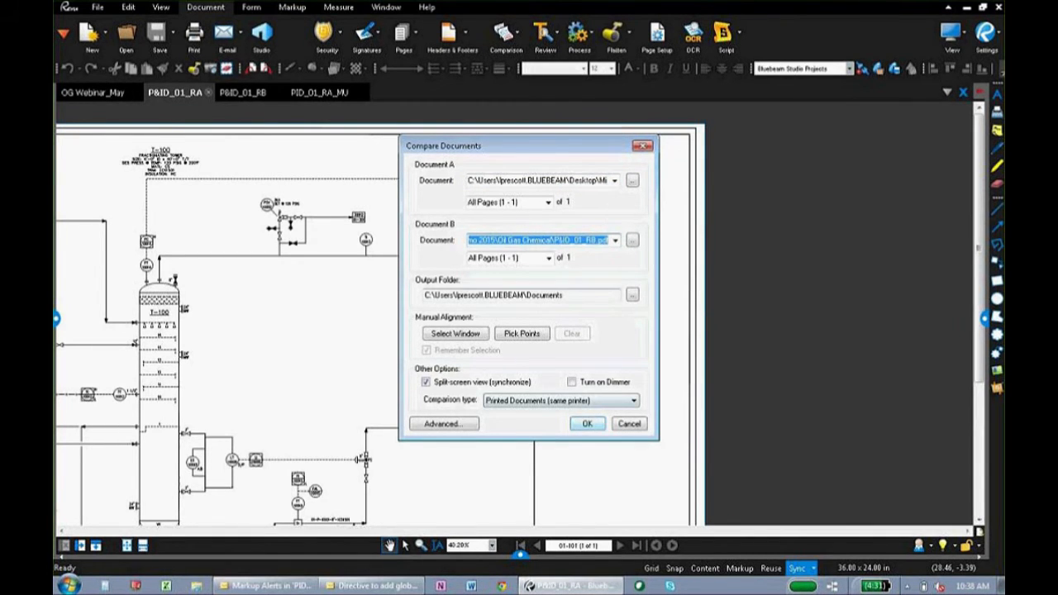
left_click(589, 426)
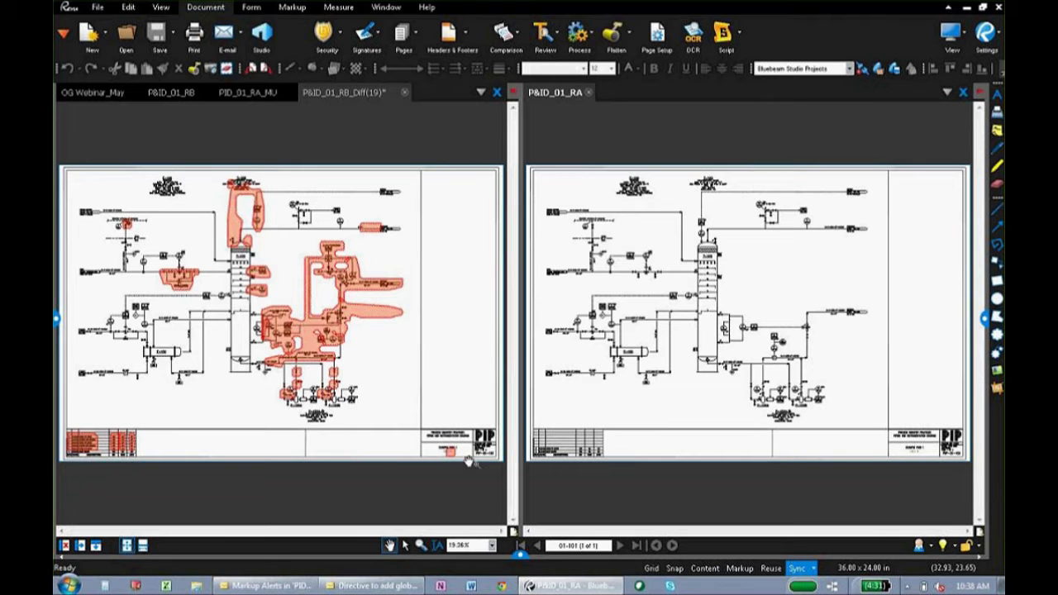
Examine the clouded differences at the title block's revision text and around the P-100B pump piping against P&ID_01_RA.
scroll(461, 465, "up", 1)
scroll(460, 465, "up", 13)
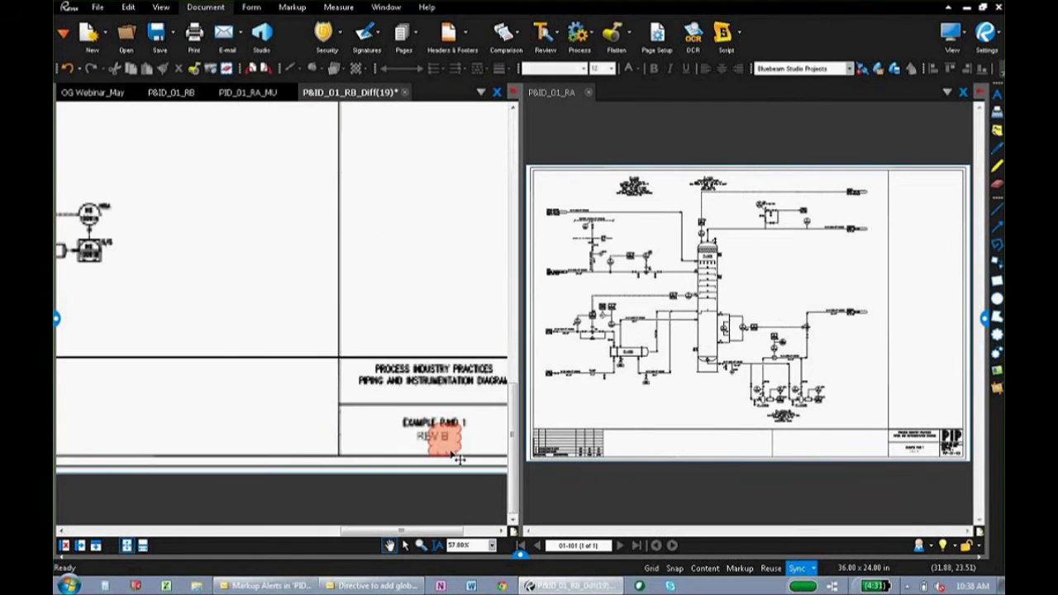
left_click_drag(449, 303, 359, 288)
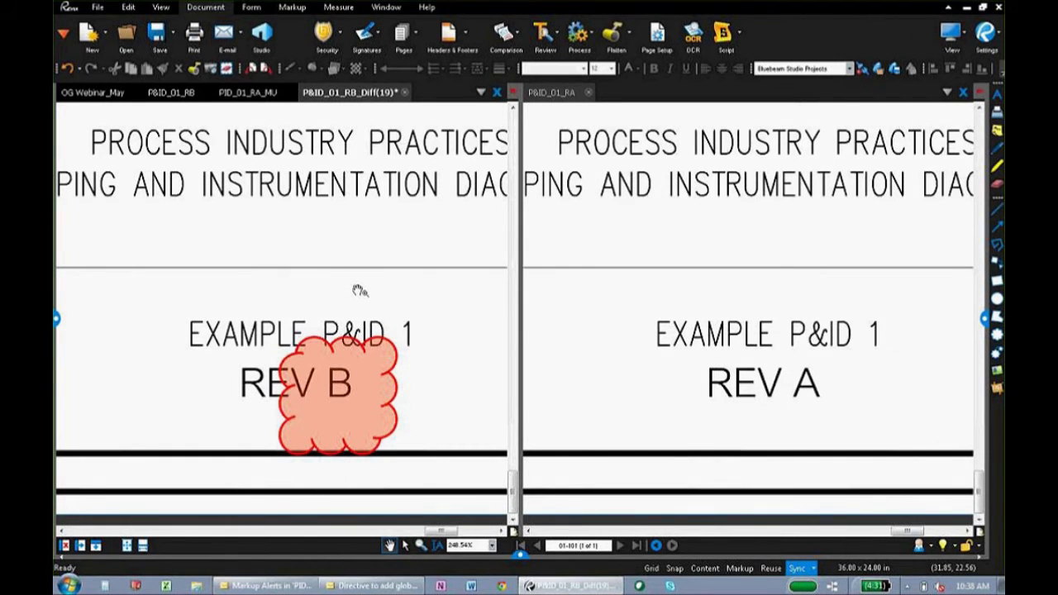
scroll(360, 290, "down", 5)
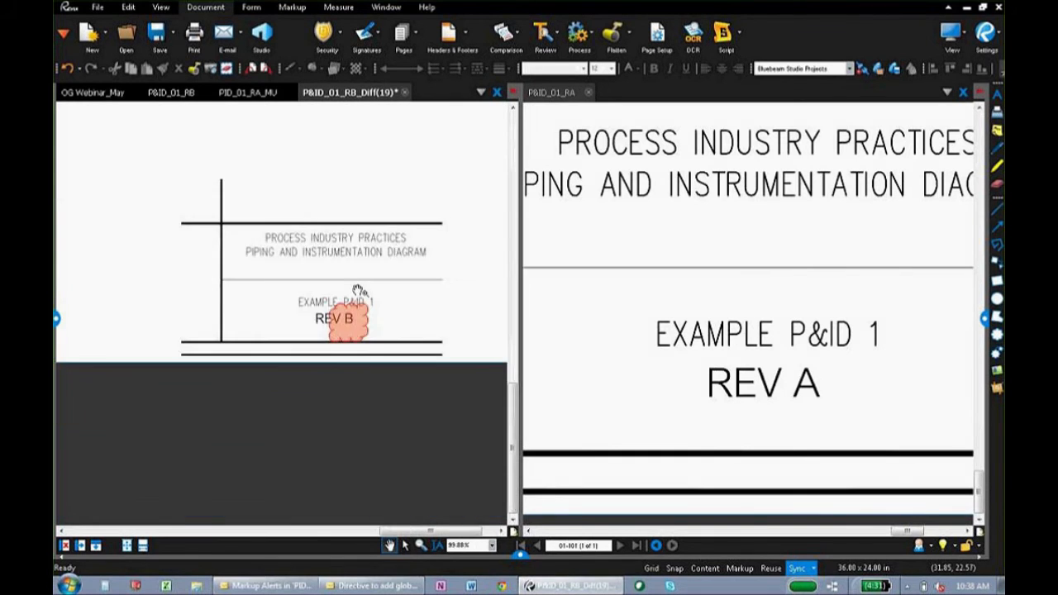
scroll(354, 246, "up", 3)
scroll(272, 275, "up", 5)
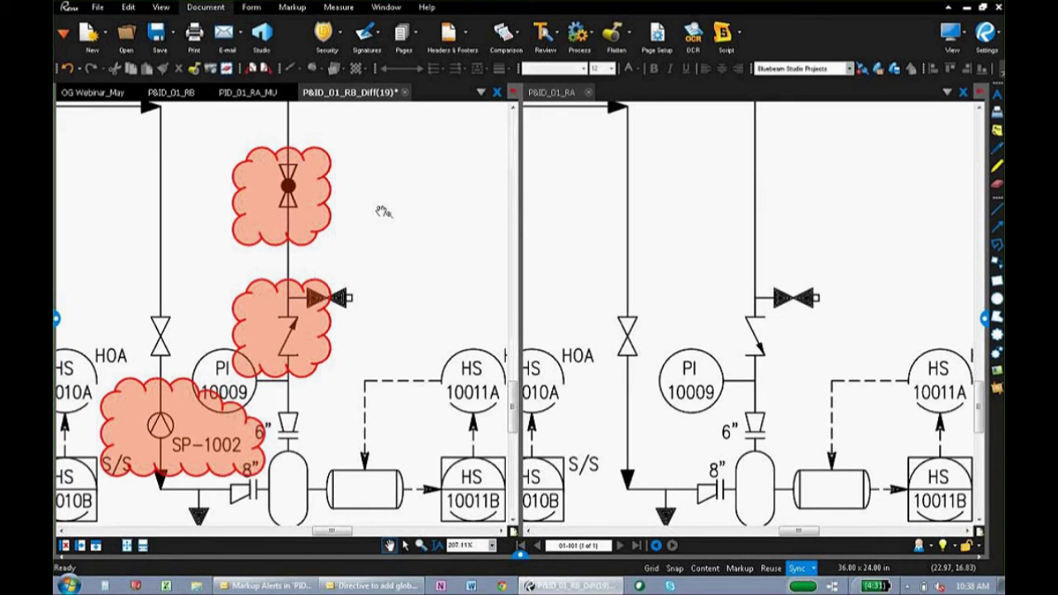
Close the comparison document without saving it and move P&ID_01_RA back into the main pane after PID_01_RA_MU.
left_click(405, 92)
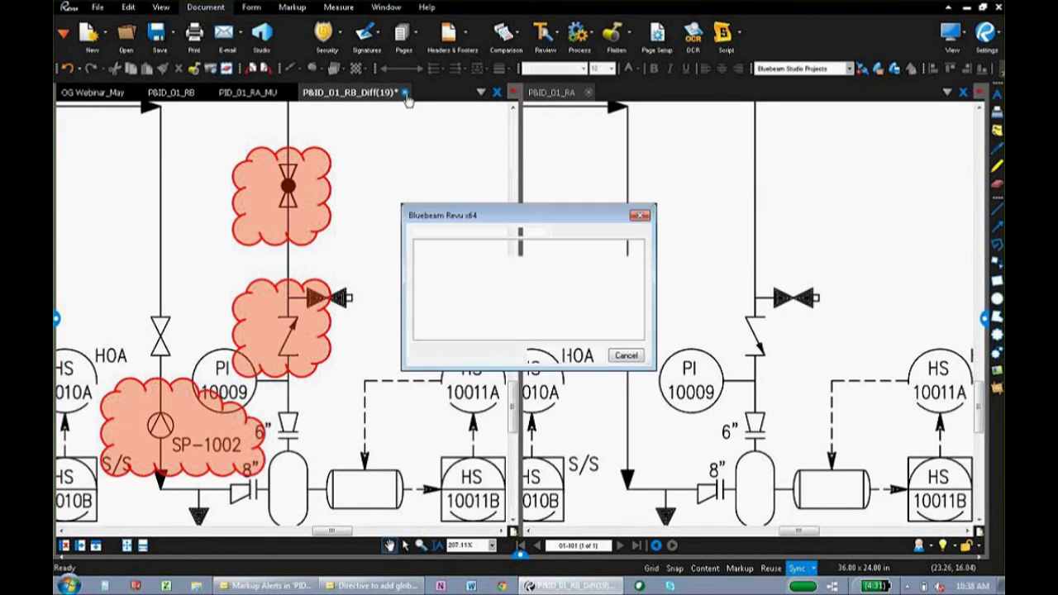
left_click(585, 355)
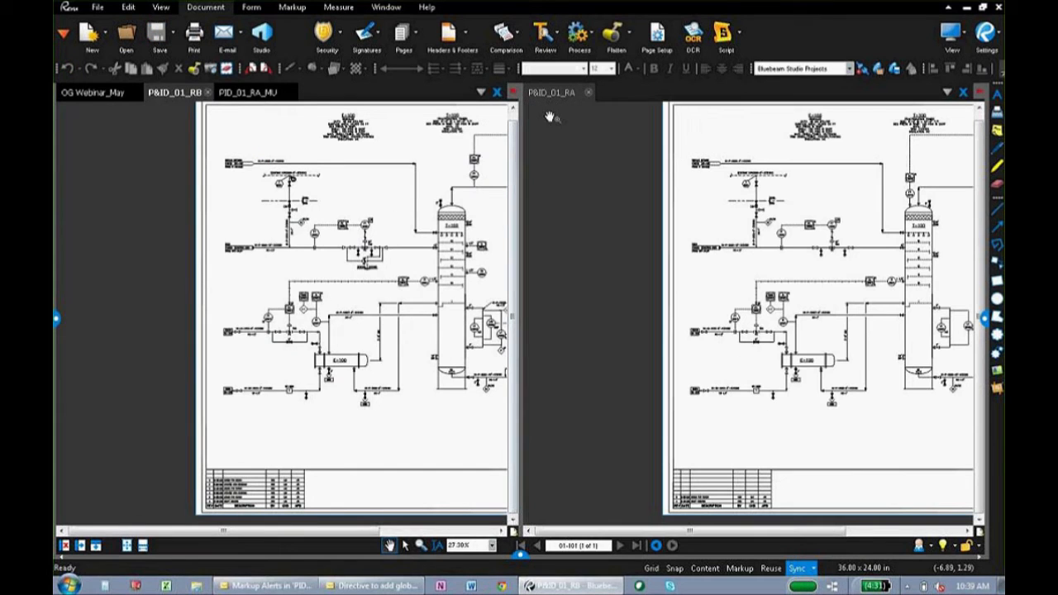
left_click_drag(550, 91, 335, 97)
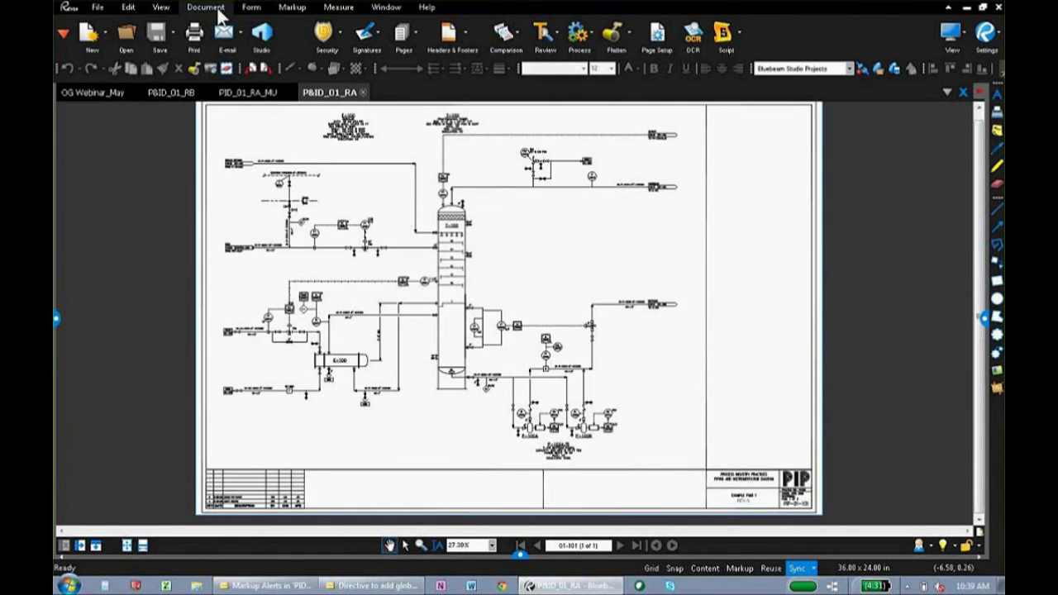
Set up Overlay Pages from P&ID_01_RA and add all open files as layers.
left_click(502, 33)
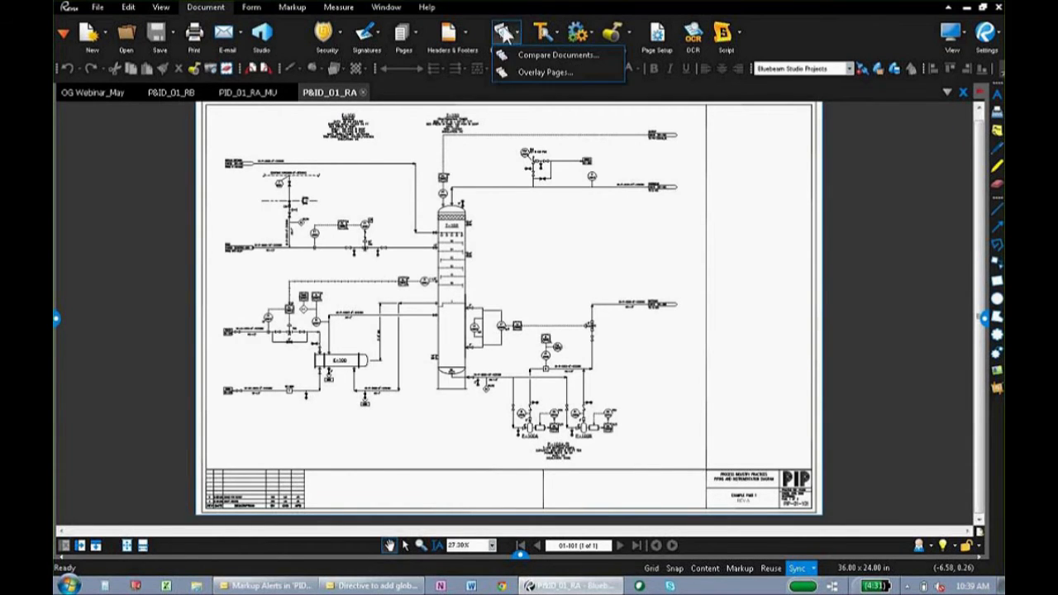
left_click(527, 71)
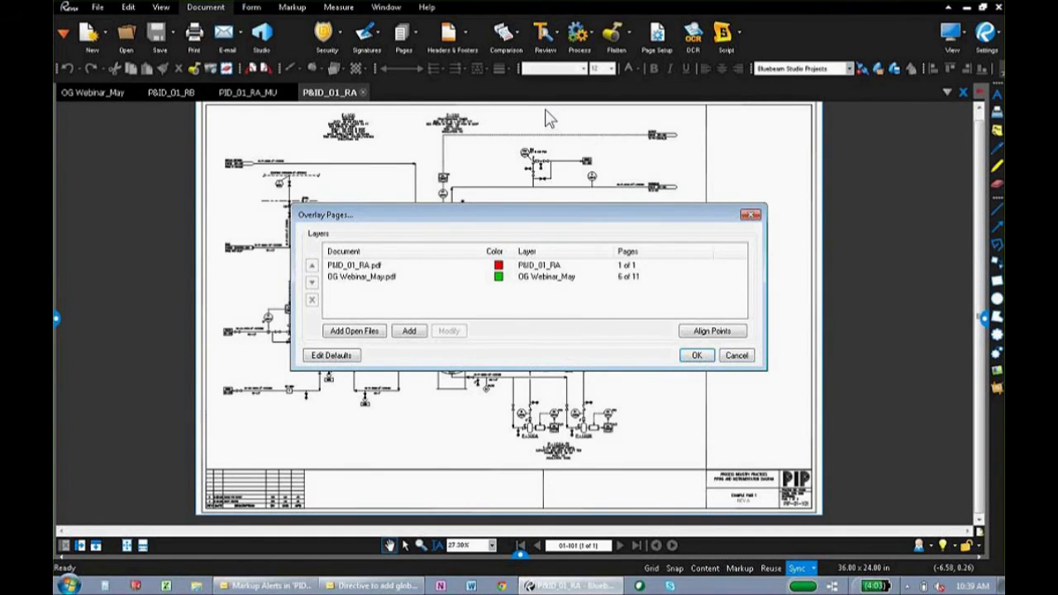
left_click(715, 332)
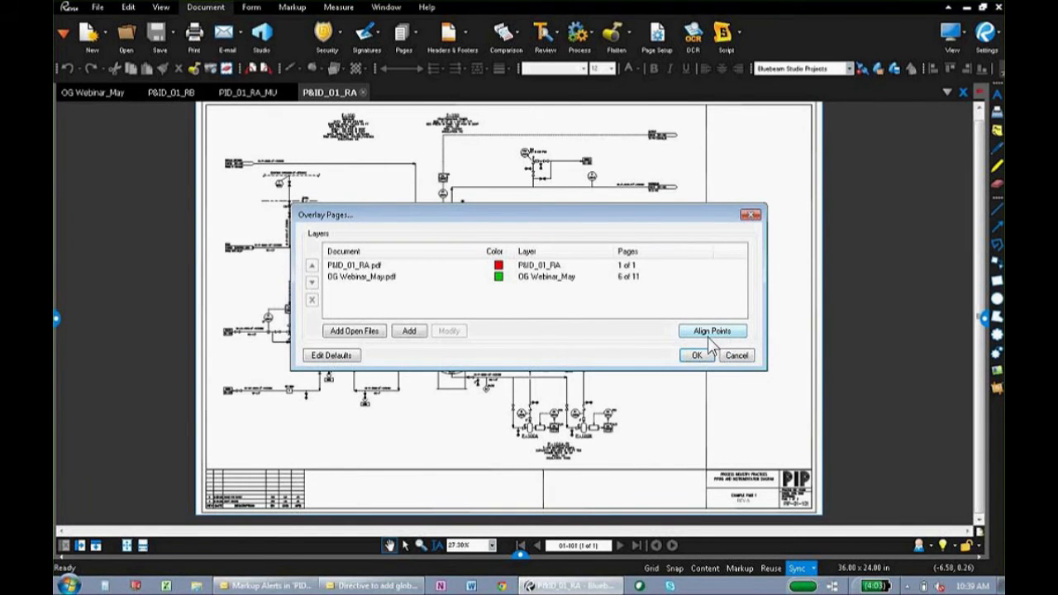
left_click(371, 332)
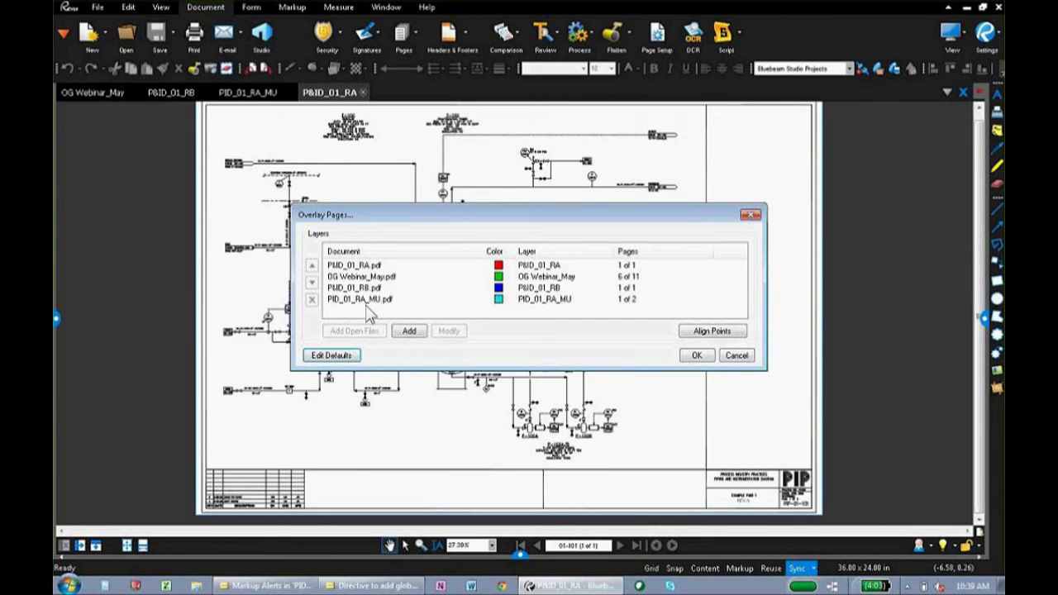
Remove OG Webinar_May.pdf and PID_01_RA_MU.pdf from the layers, then create the overlay of P&ID_01_RA and P&ID_01_RB with its layer list shown.
left_click(371, 277)
left_click(312, 299)
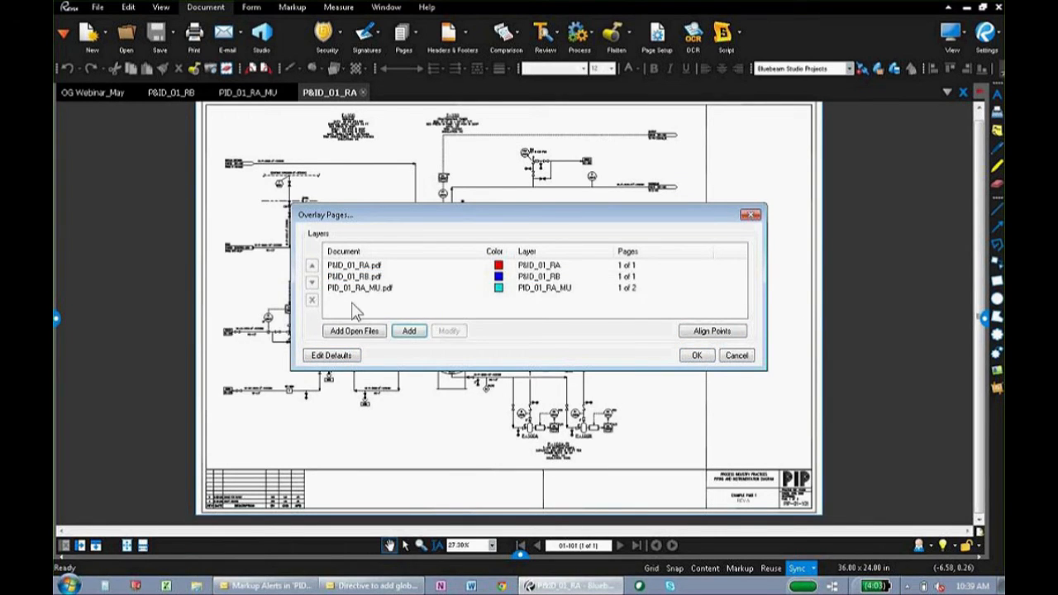
left_click(359, 289)
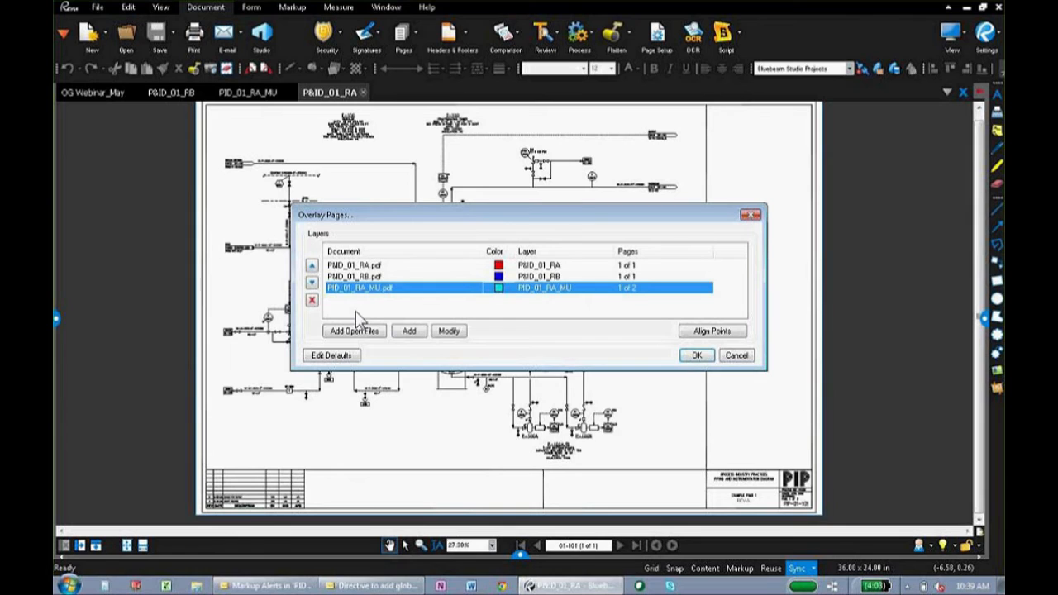
left_click(312, 300)
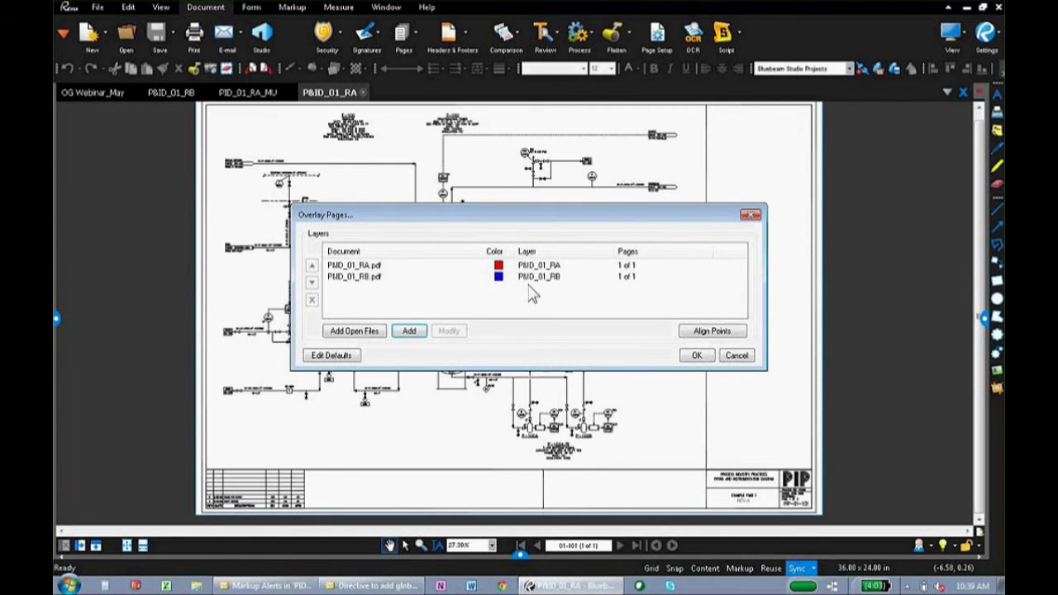
left_click(697, 355)
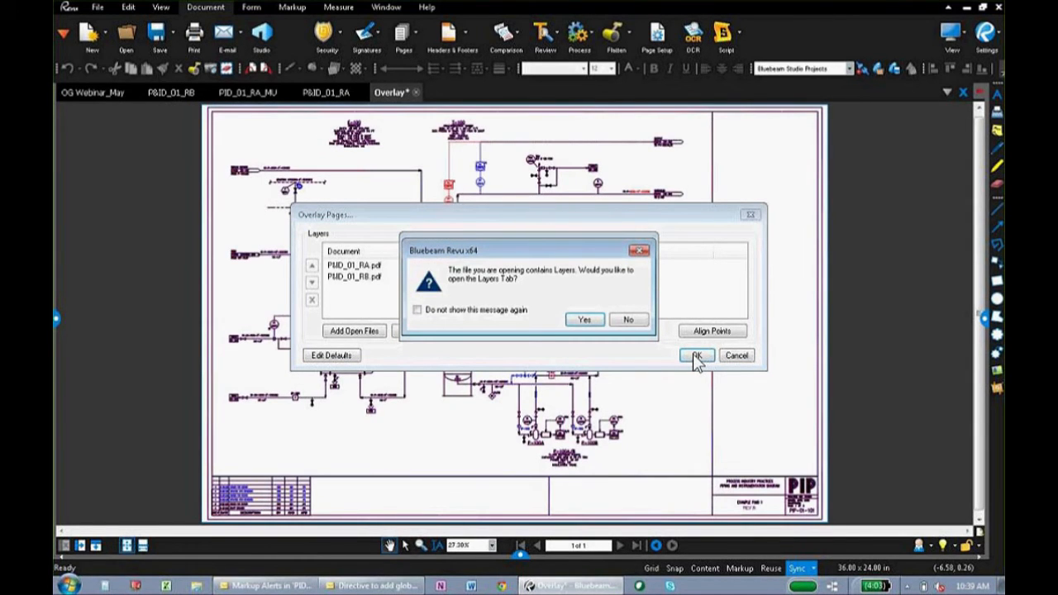
left_click(585, 320)
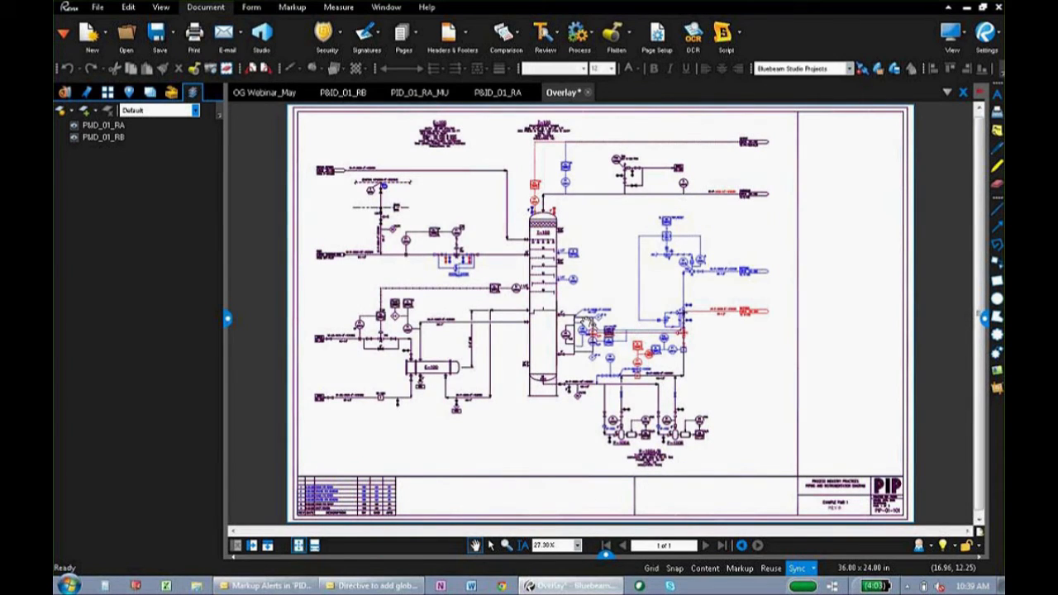
Examine the overlay at the top of T-100, hiding and restoring the P&ID_01_RB layer and the P&ID_01_RA layer in turn.
scroll(545, 212, "up", 2)
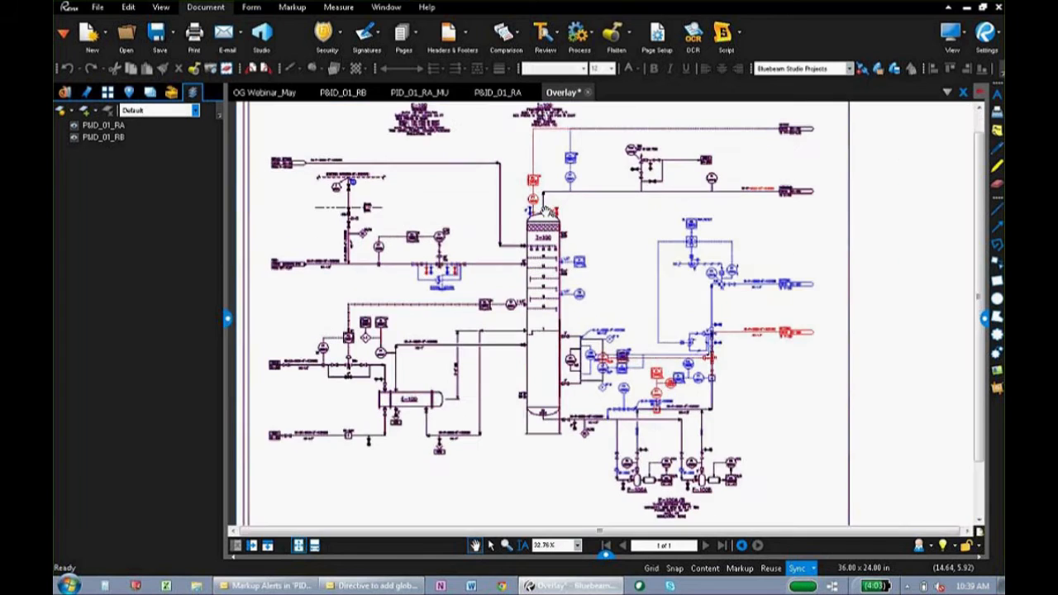
scroll(546, 211, "up", 9)
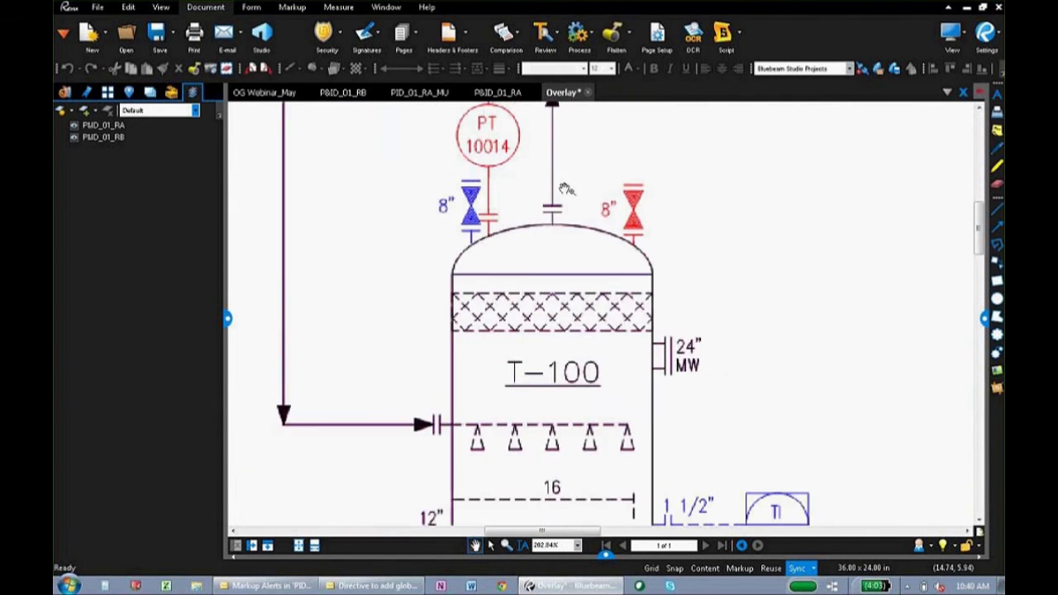
left_click_drag(560, 214, 577, 331)
scroll(577, 331, "up", 1)
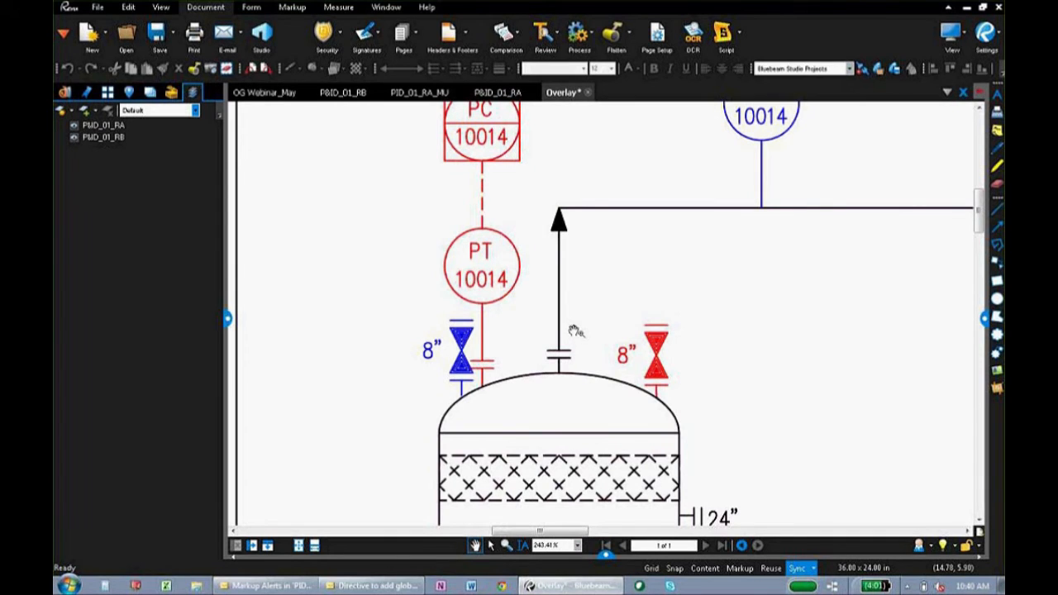
left_click(72, 137)
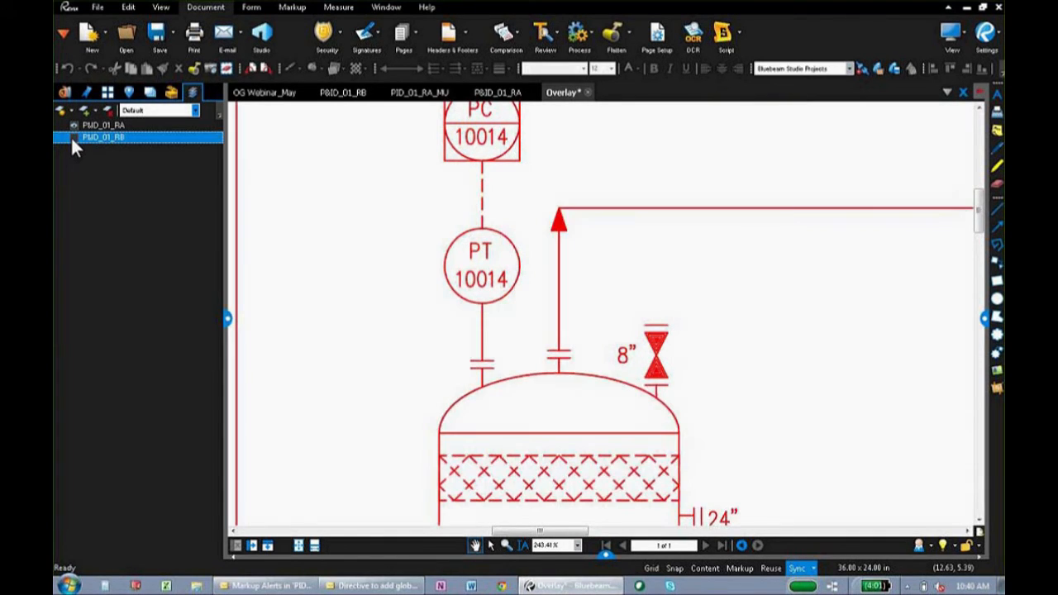
left_click(73, 137)
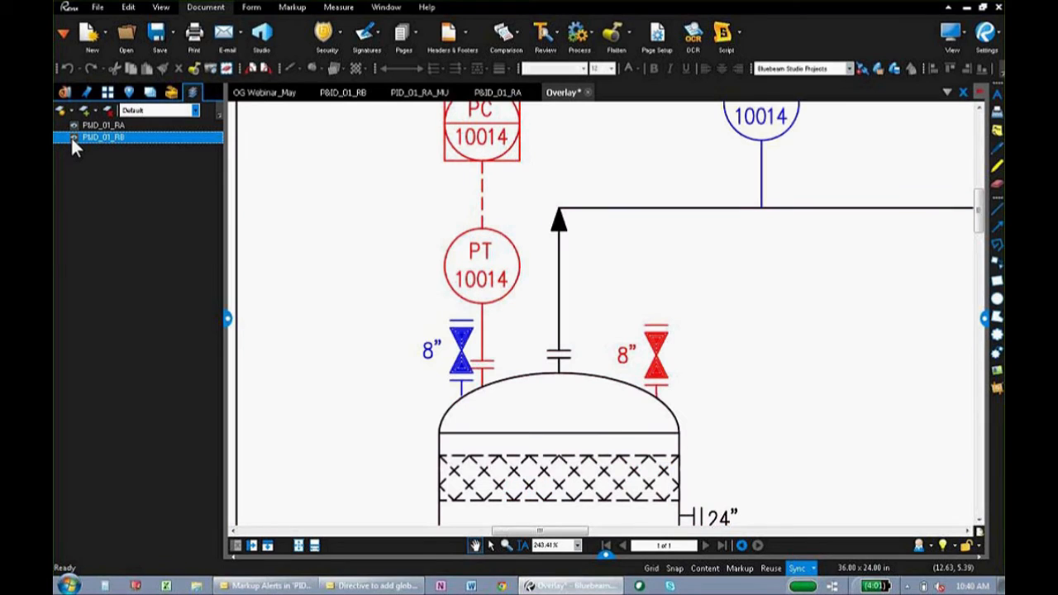
left_click(71, 123)
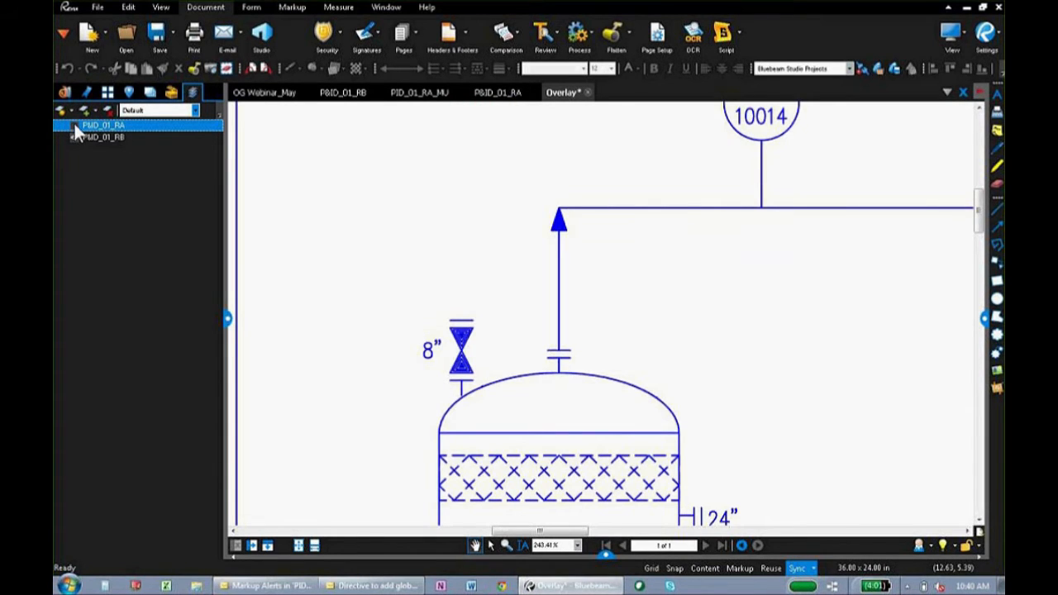
left_click(74, 123)
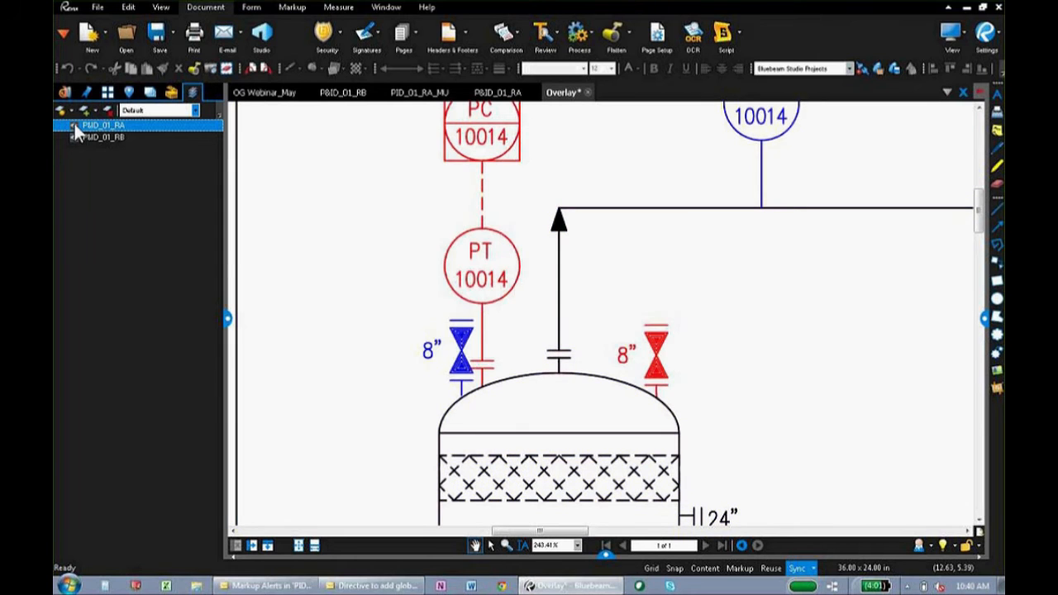
Close the overlay document without saving it.
scroll(763, 373, "down", 5)
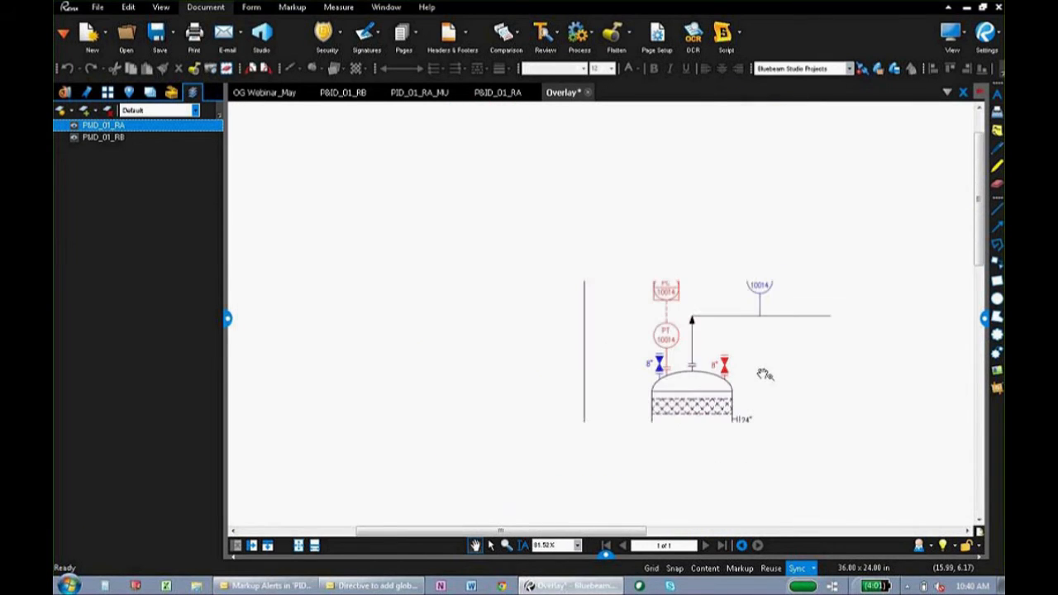
left_click_drag(868, 396, 681, 386)
scroll(682, 386, "down", 2)
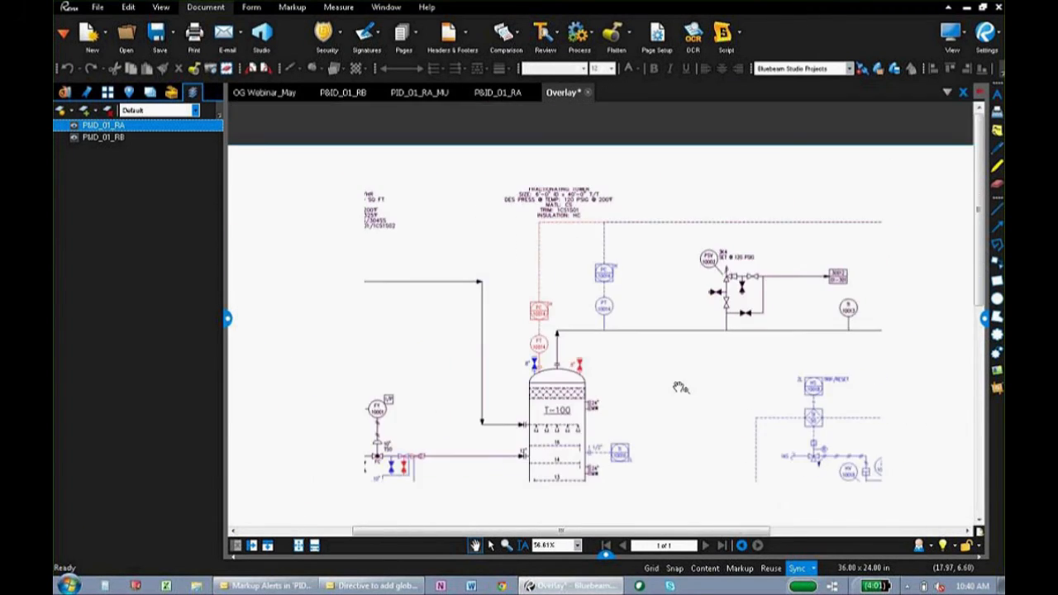
left_click(587, 93)
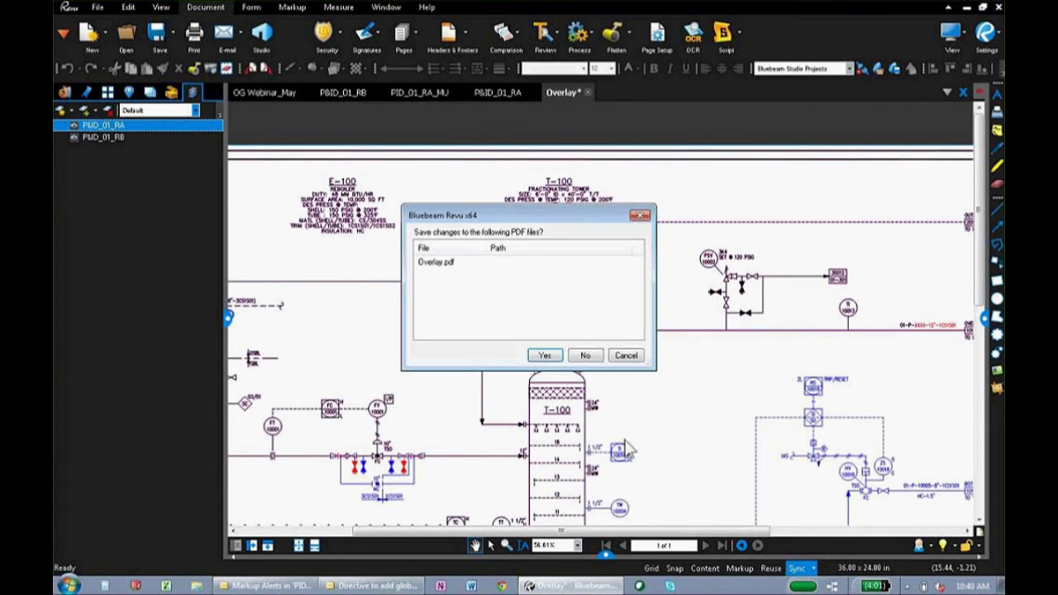
left_click(585, 355)
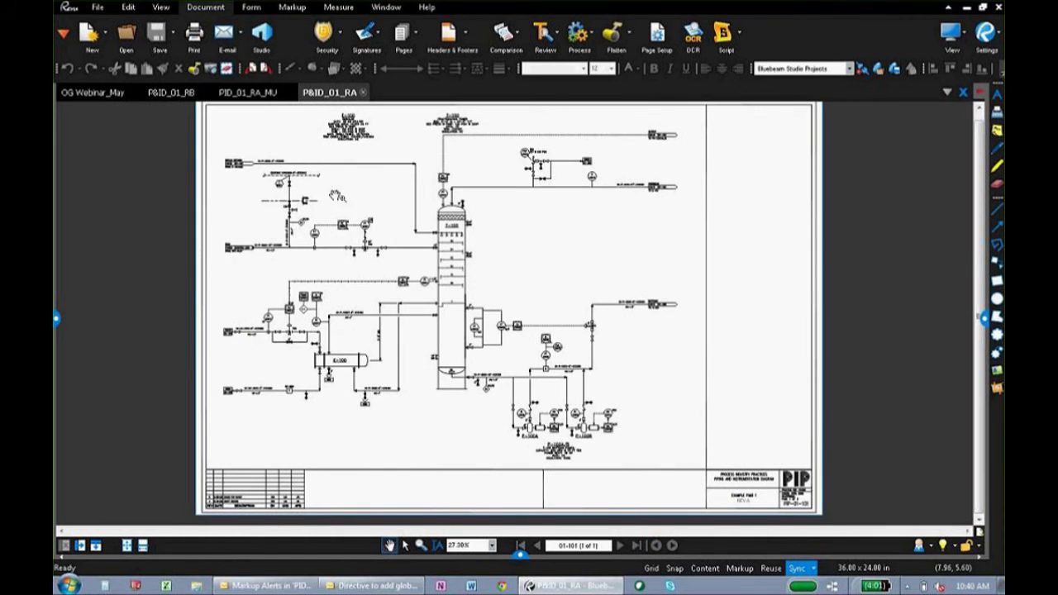
Switch to PID_01_RA_MU and show the properties of the green cloud markup around PSV 10002.
left_click(252, 94)
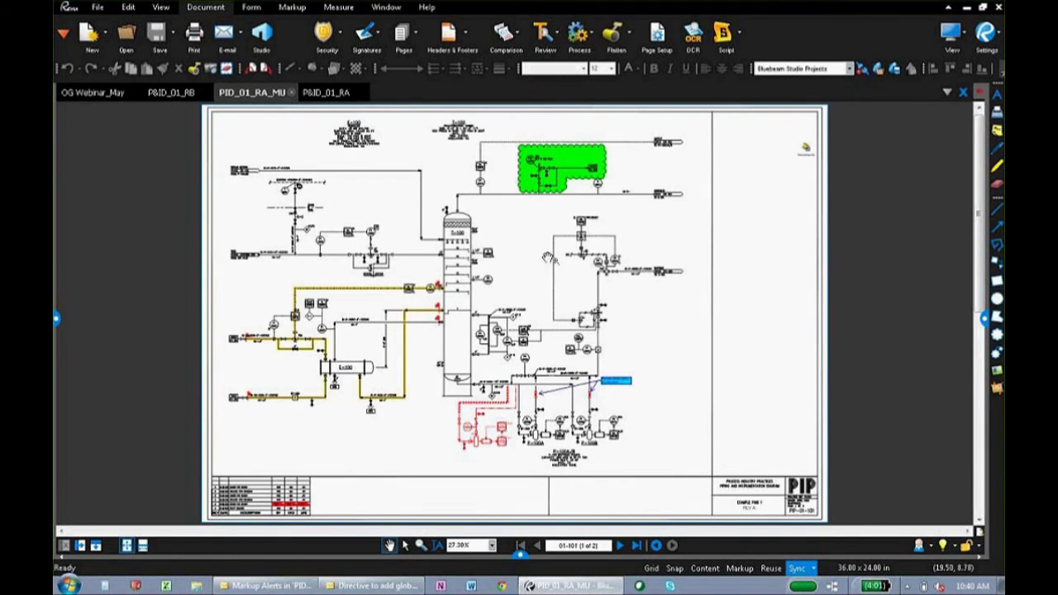
scroll(577, 208, "up", 2)
scroll(578, 205, "up", 4)
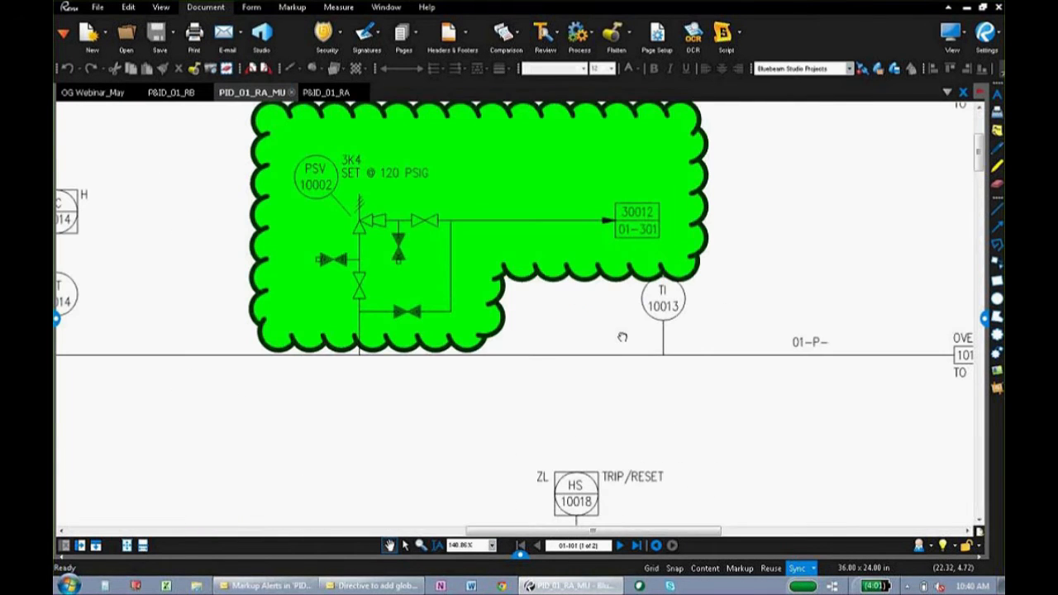
scroll(622, 338, "down", 1)
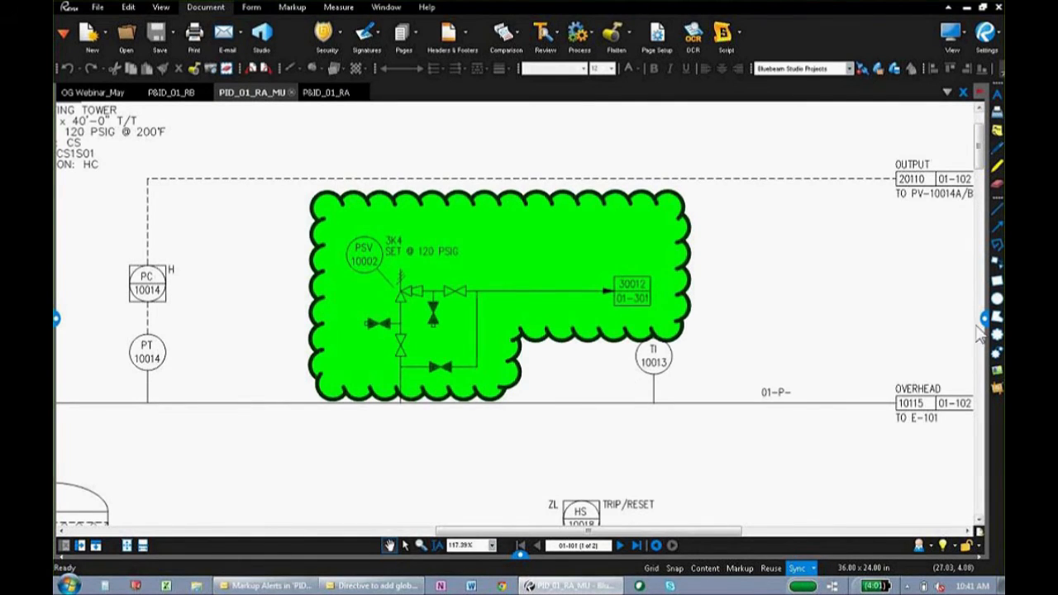
left_click(678, 338)
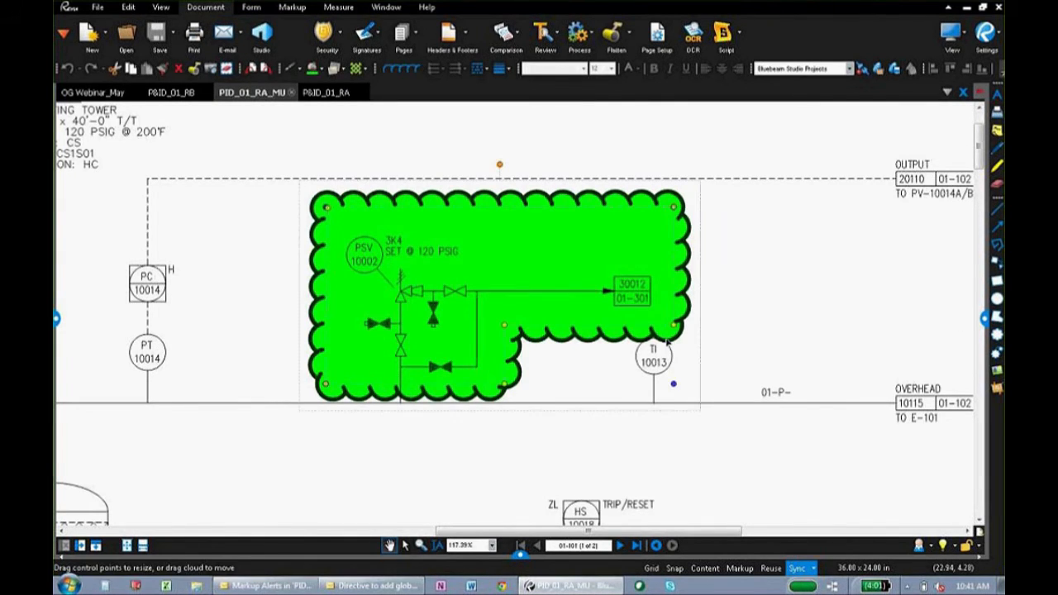
left_click(980, 326)
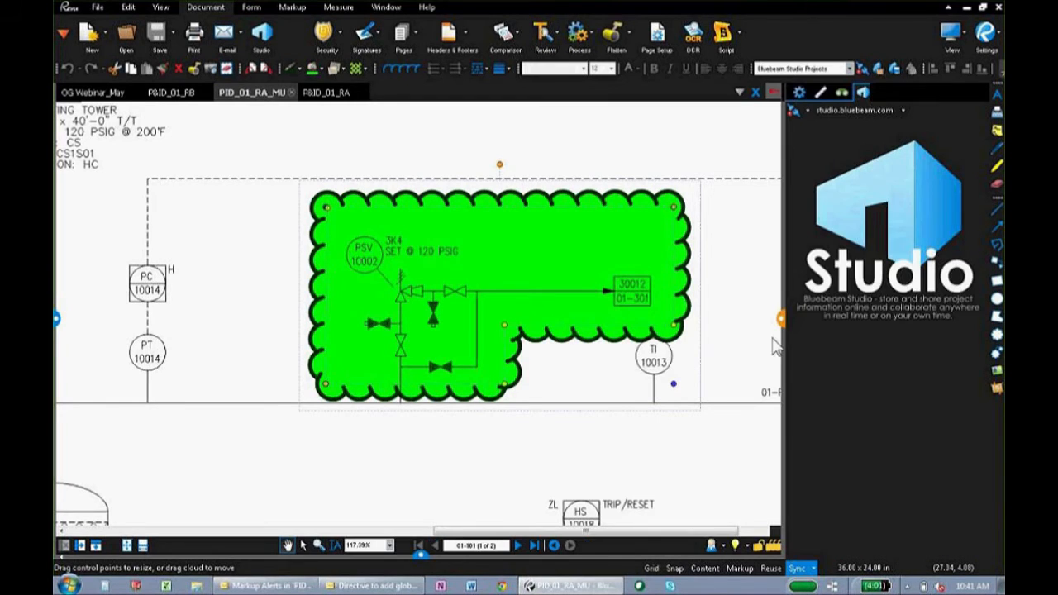
left_click(791, 94)
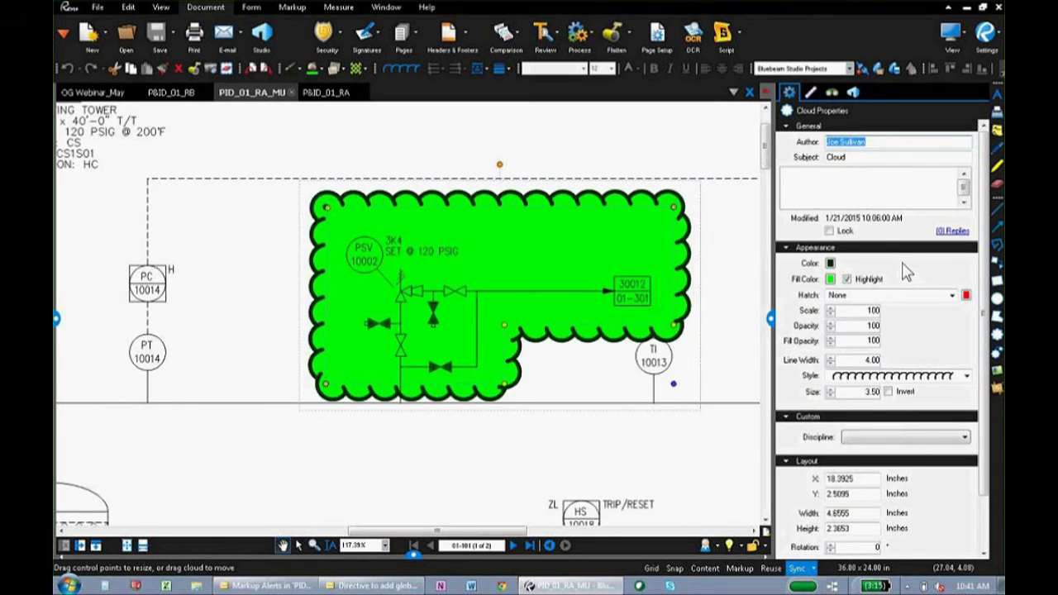
Turn the green cloud's fill Highlight option off and back on twice to compare how the fill covers the piping.
left_click(847, 279)
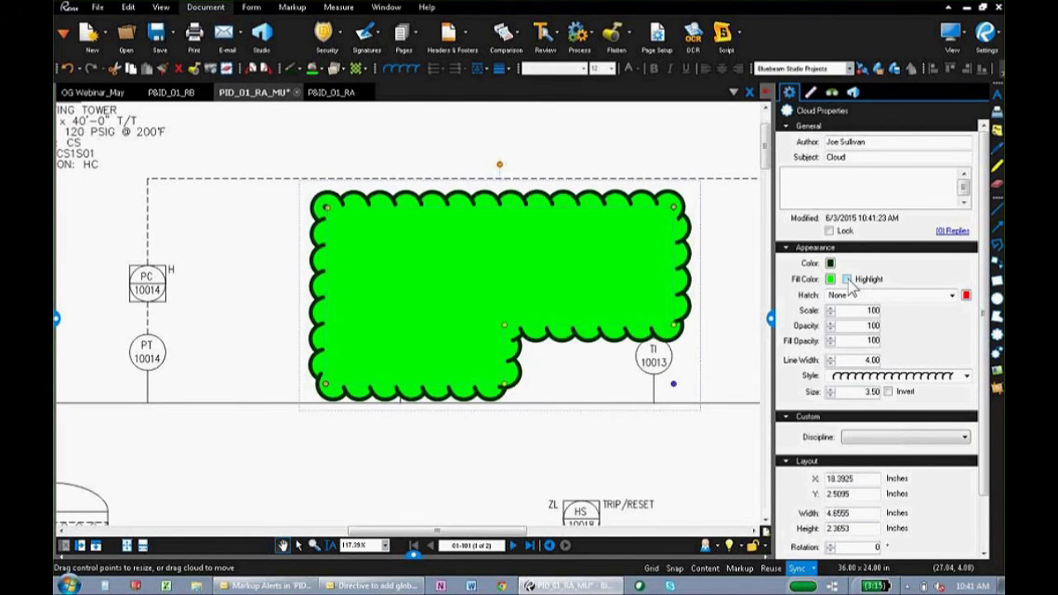
left_click(847, 280)
left_click(848, 279)
left_click(847, 280)
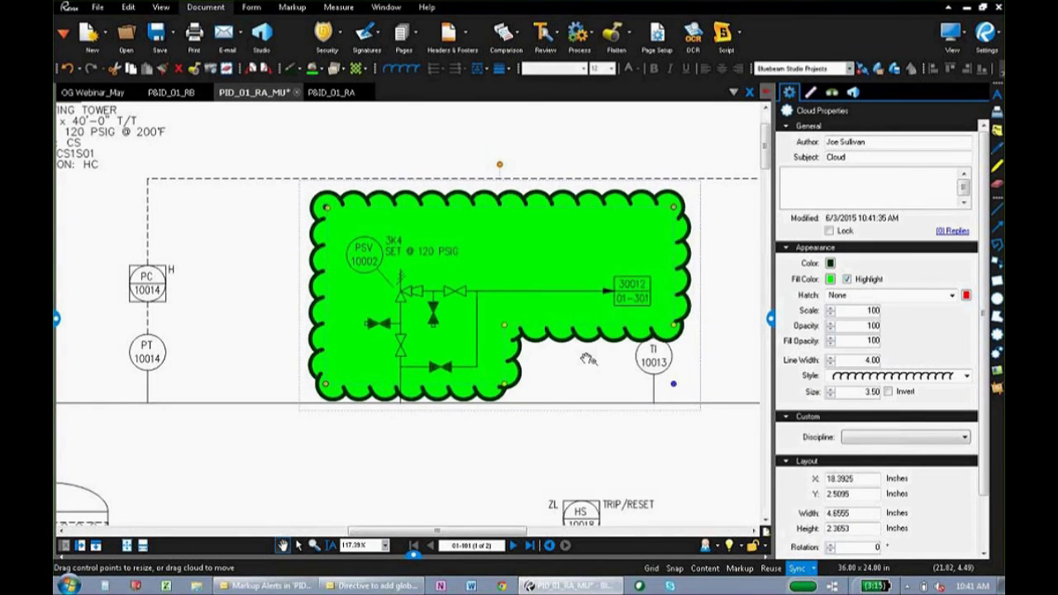
Examine the yellow line markups around E-100 and show the properties of the polyline running from E-100 to T-100.
scroll(590, 359, "down", 3)
left_click_drag(661, 457, 608, 339)
scroll(608, 340, "down", 1)
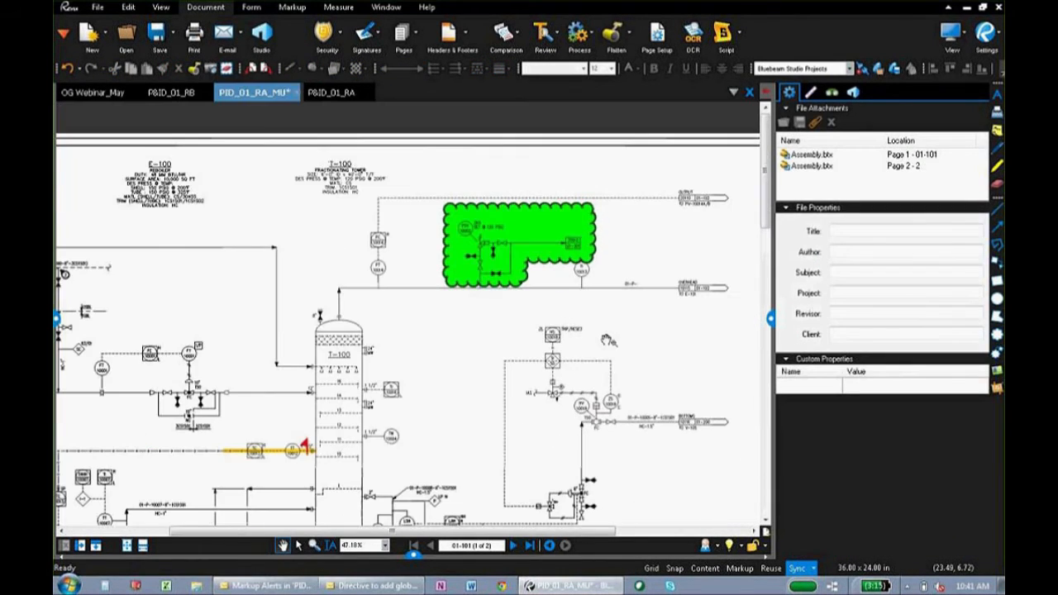
left_click_drag(435, 478, 662, 273)
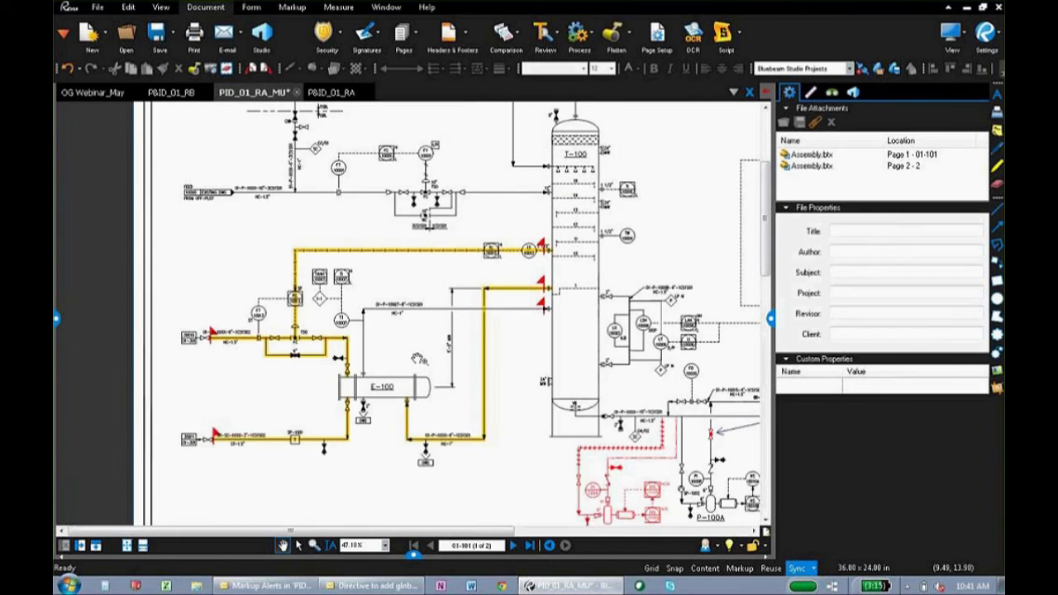
scroll(415, 359, "up", 1)
left_click_drag(393, 333, 447, 312)
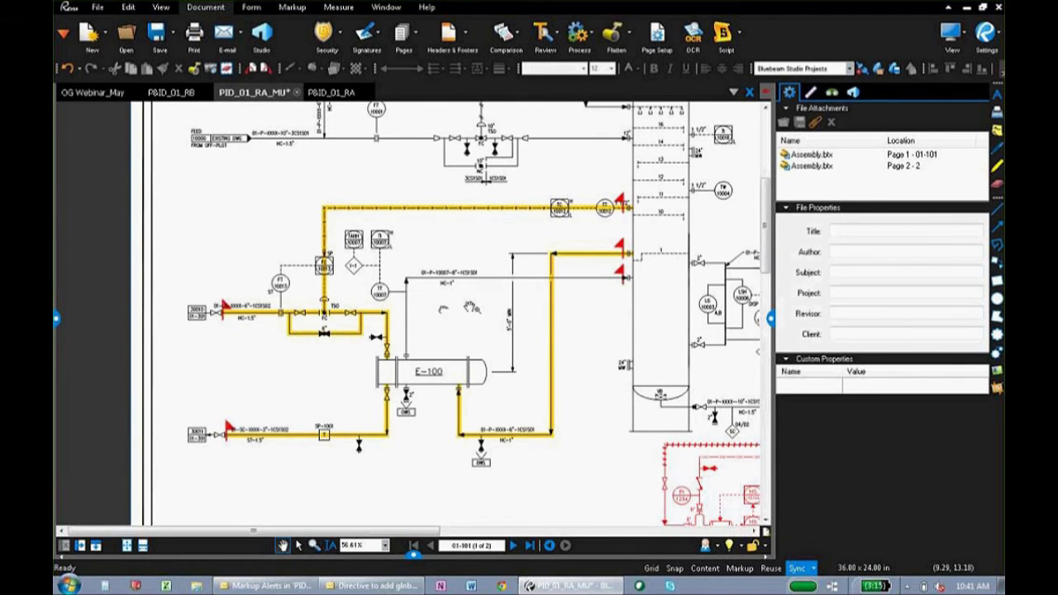
left_click(555, 428)
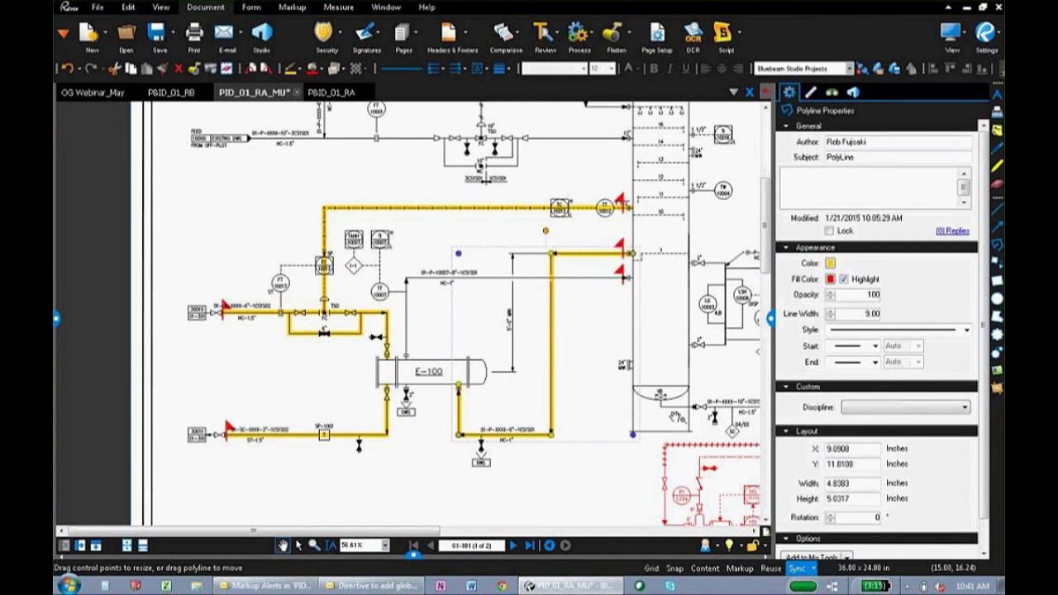
Examine the "Provide Globe Valve per directive" callout and the two red valve symbols it points to.
scroll(692, 327, "down", 1)
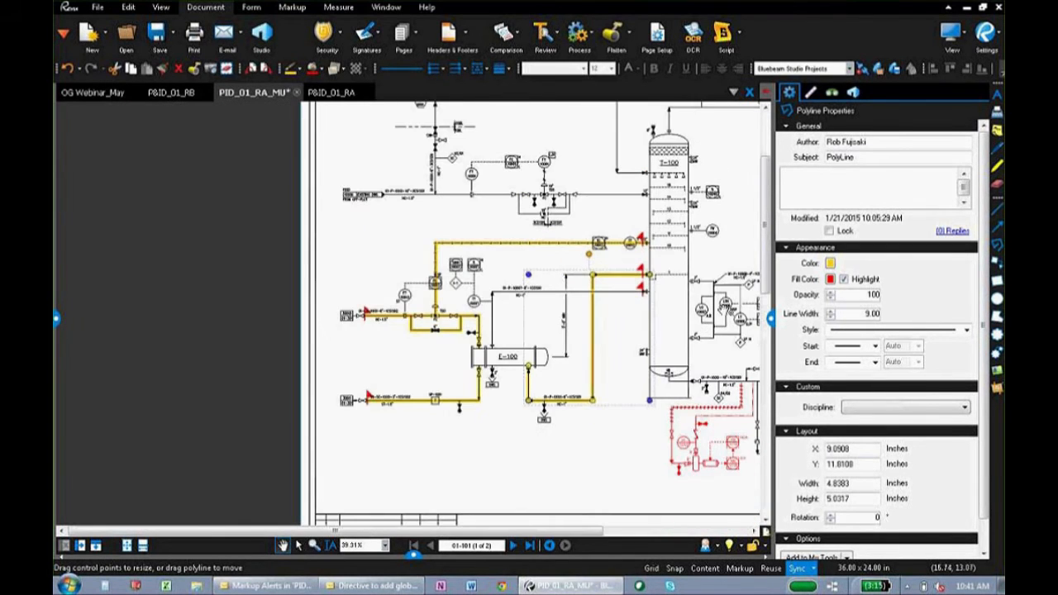
left_click(726, 311)
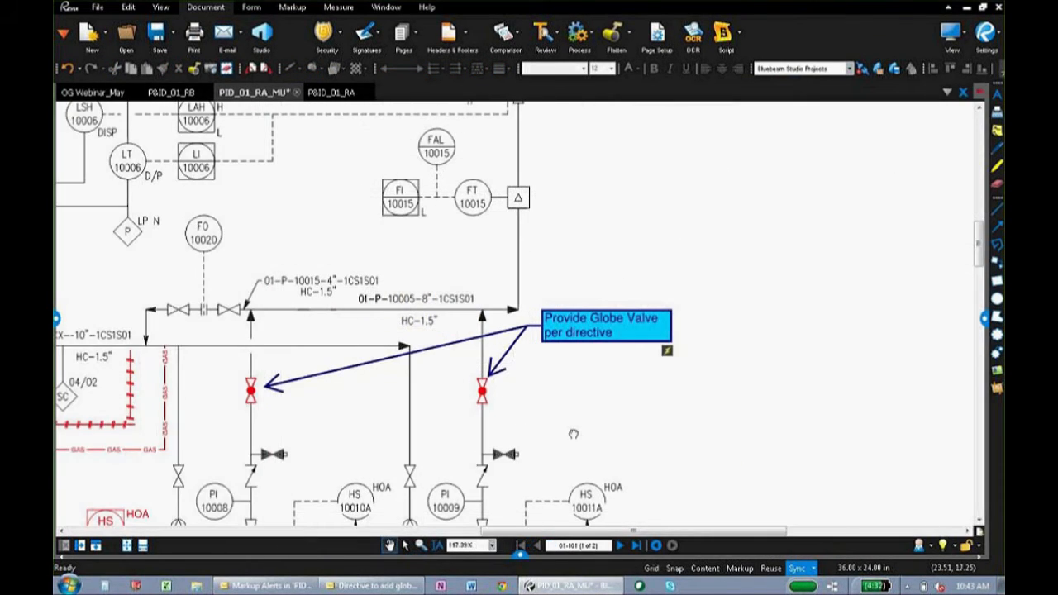
scroll(573, 434, "down", 2)
scroll(577, 438, "up", 3)
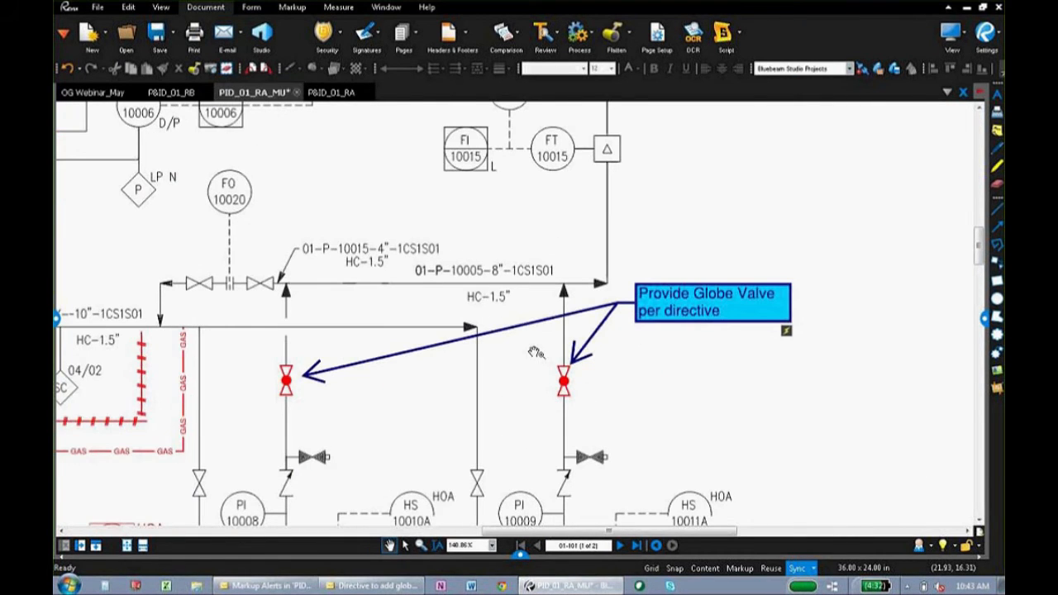
Select the red globe valve symbol above P-100B and examine the Valves tool set in the Tool Chest.
left_click(564, 381)
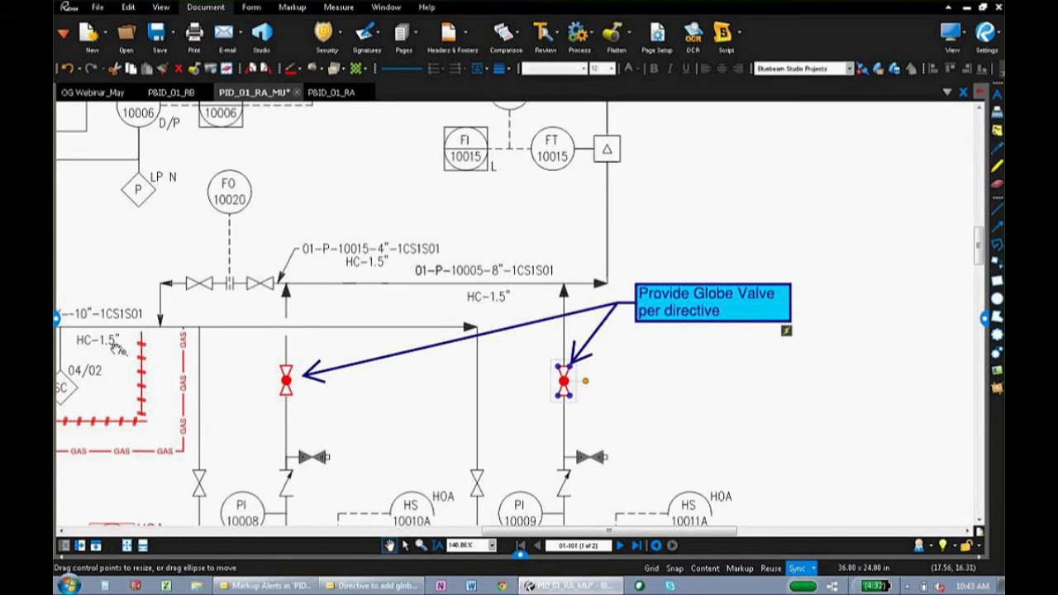
left_click(58, 319)
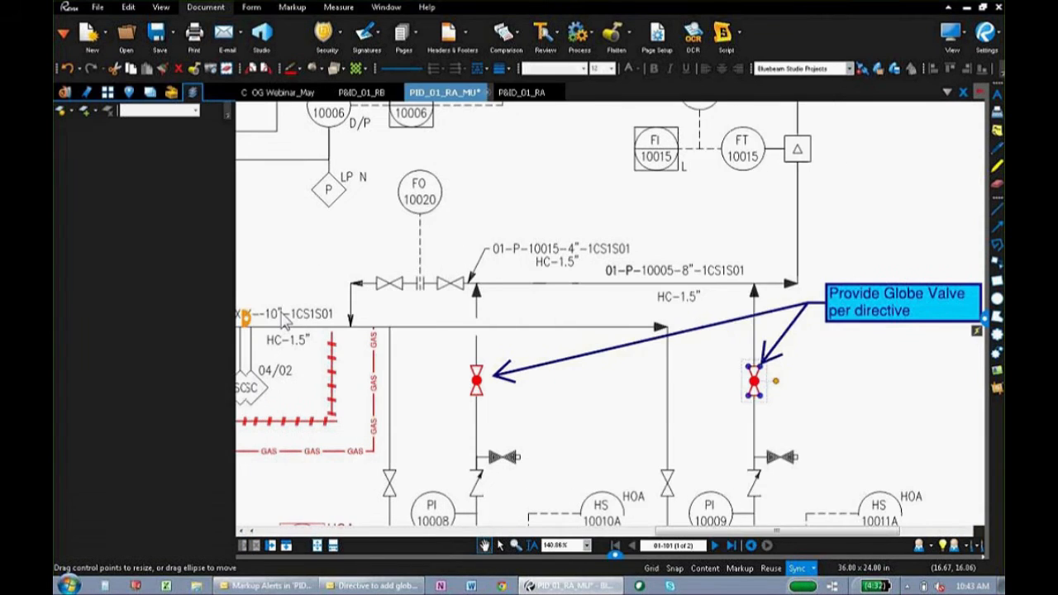
left_click(171, 93)
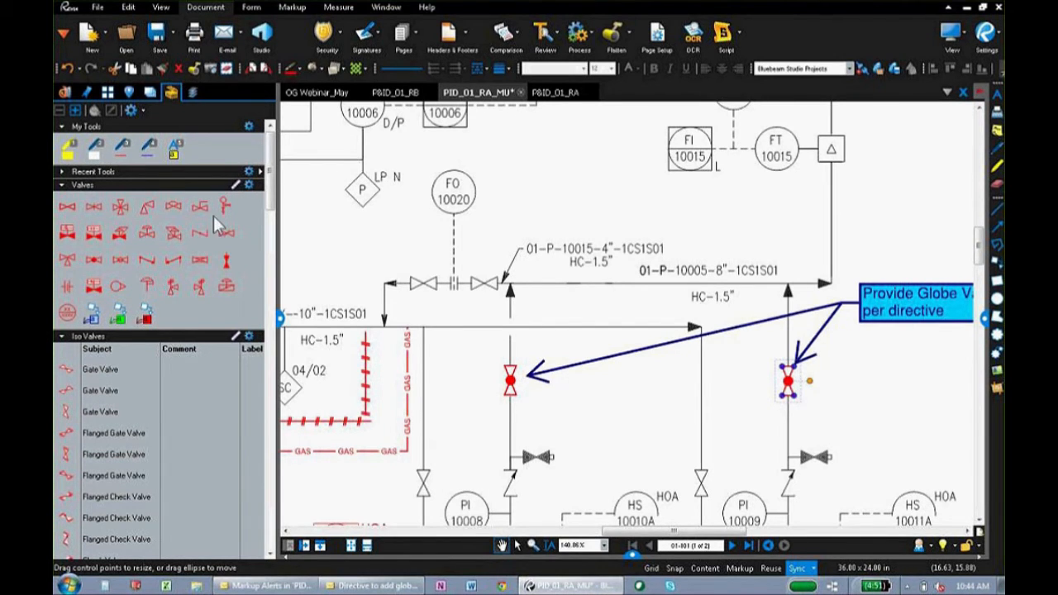
left_click(279, 316)
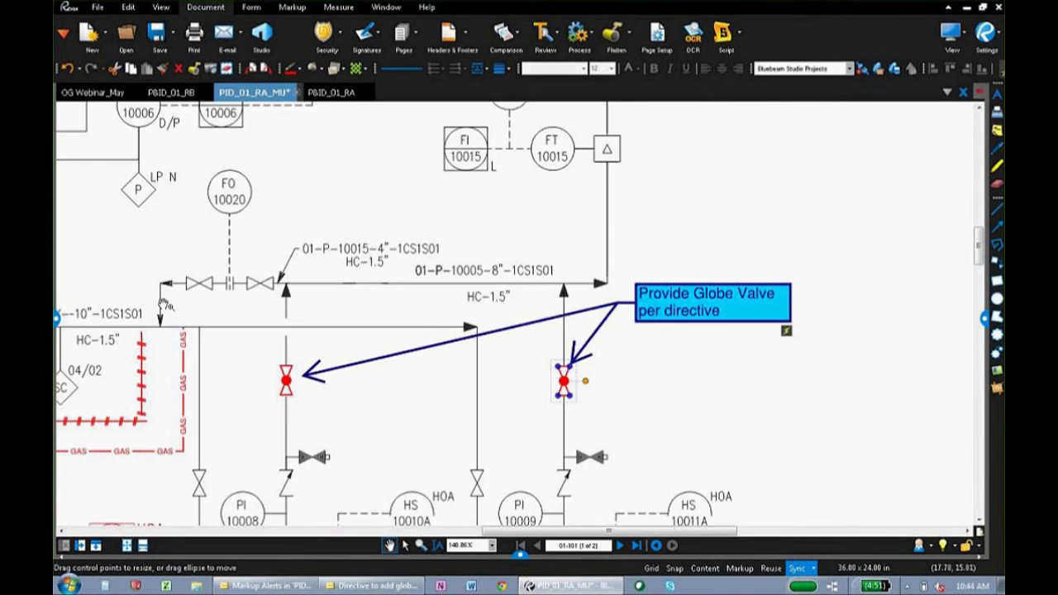
Take a polygonal snapshot of the OWS drain symbol beneath line 01-P-XXXX-6"-1CS1S01, leaving out the valve above it.
scroll(165, 302, "down", 1)
left_click_drag(166, 298, 768, 241)
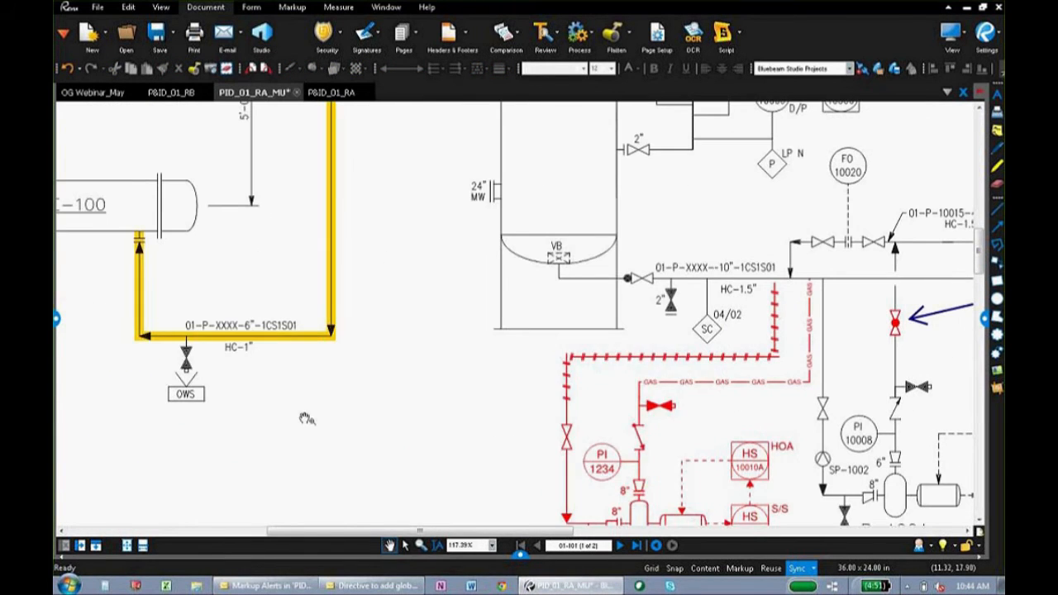
left_click_drag(307, 418, 455, 416)
scroll(334, 389, "up", 4)
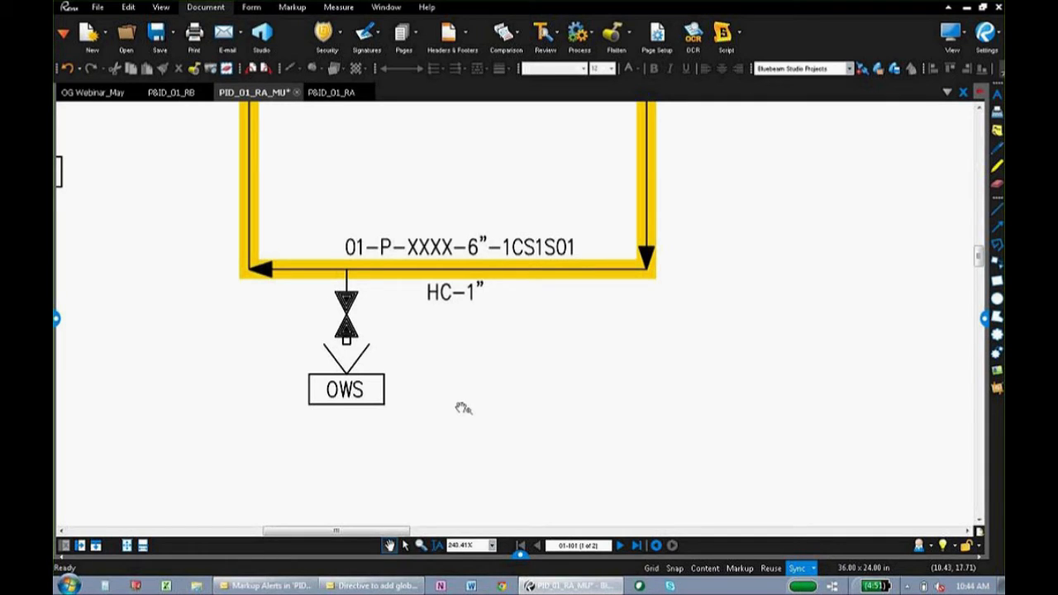
left_click(128, 7)
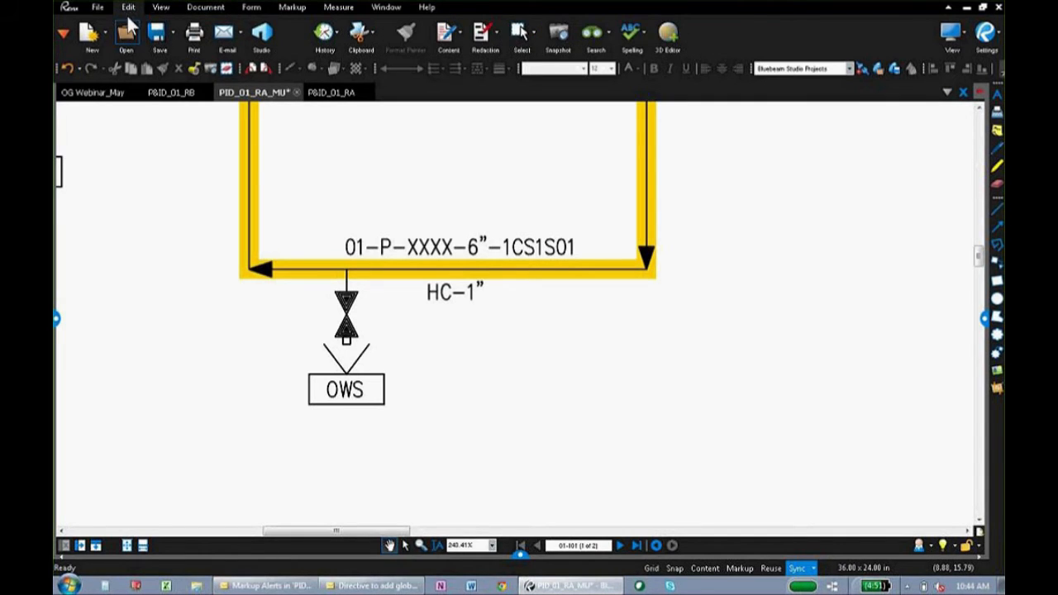
left_click(558, 33)
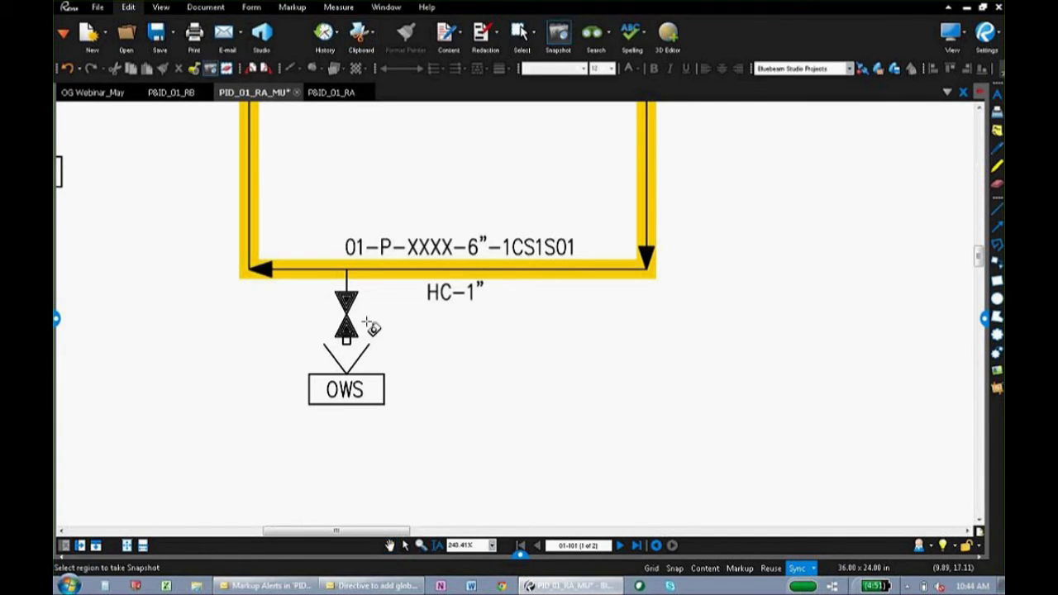
mouse_move(322, 332)
left_mouse_down()
mouse_move(352, 368)
mouse_move(372, 342)
mouse_move(400, 374)
mouse_move(395, 435)
mouse_move(304, 415)
mouse_move(323, 331)
left_mouse_up()
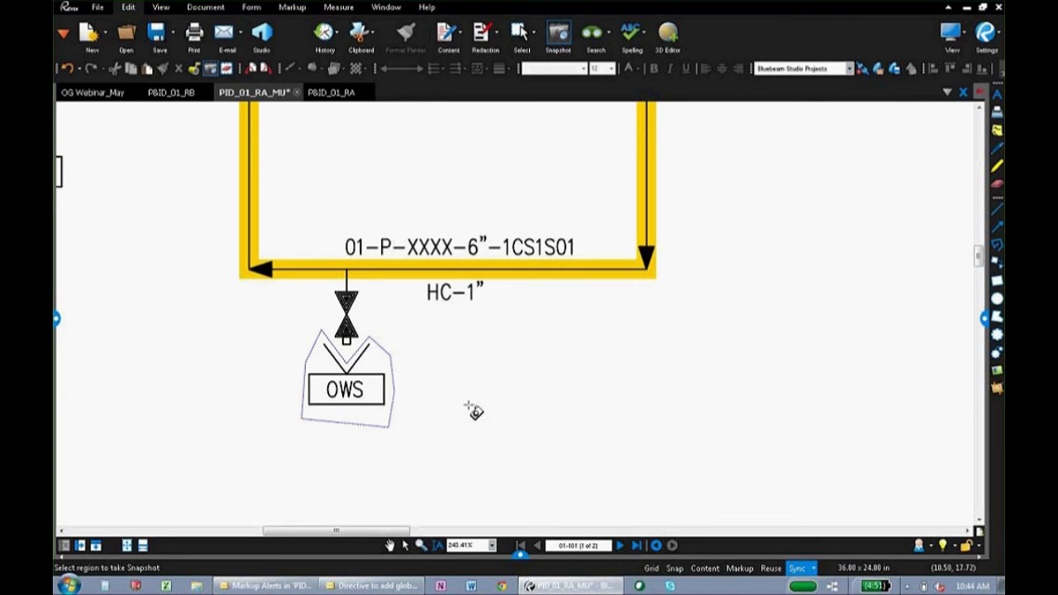
Paste the OWS snapshot and place the copy just to the right of the original symbol.
right_click(461, 409)
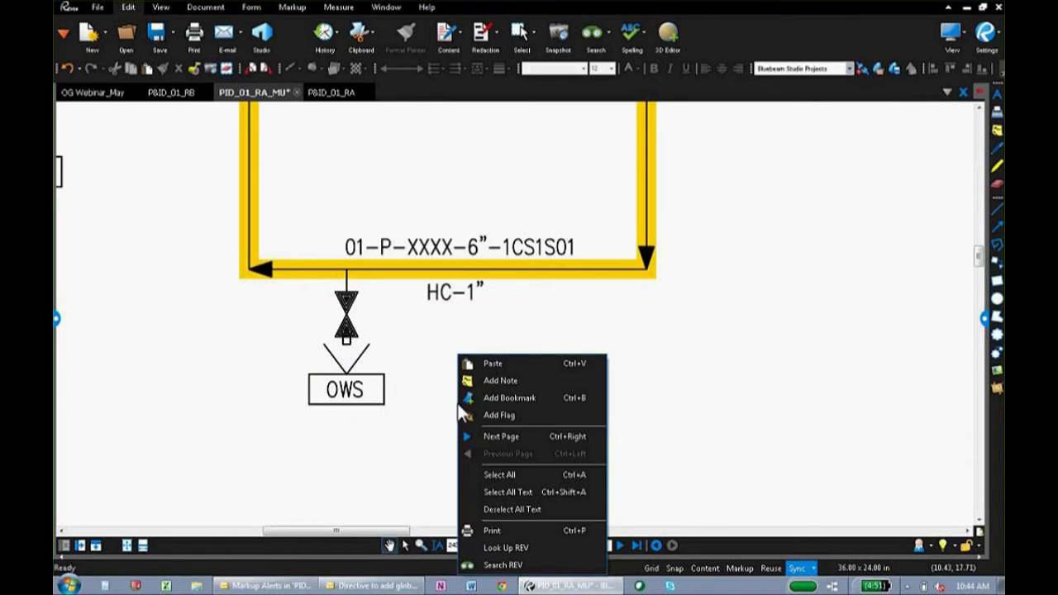
left_click(492, 364)
left_click_drag(503, 370, 477, 402)
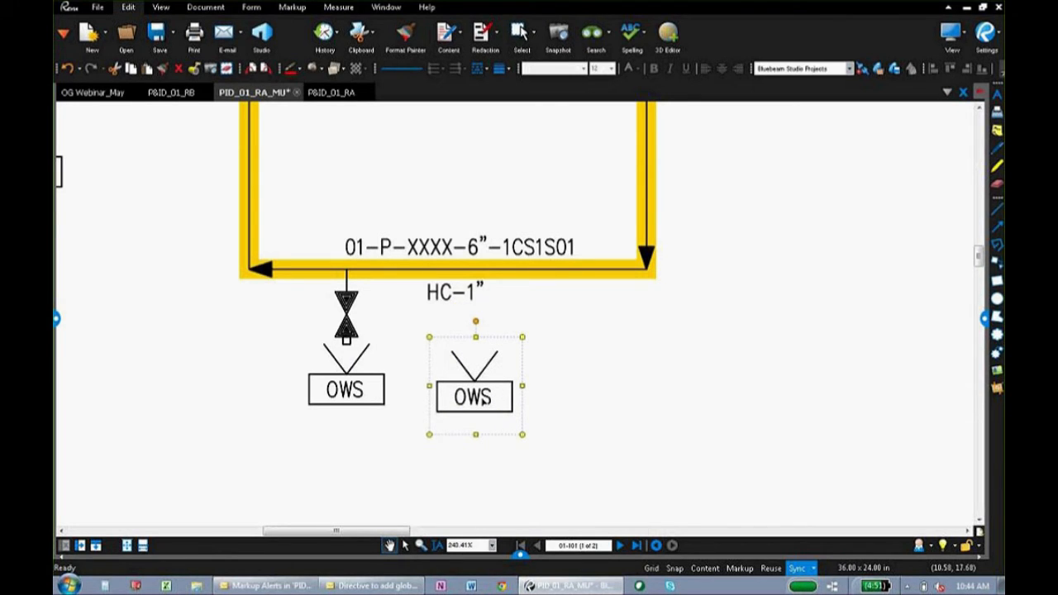
Modify the pasted OWS symbol's colors, changing the black source color to red.
right_click(484, 402)
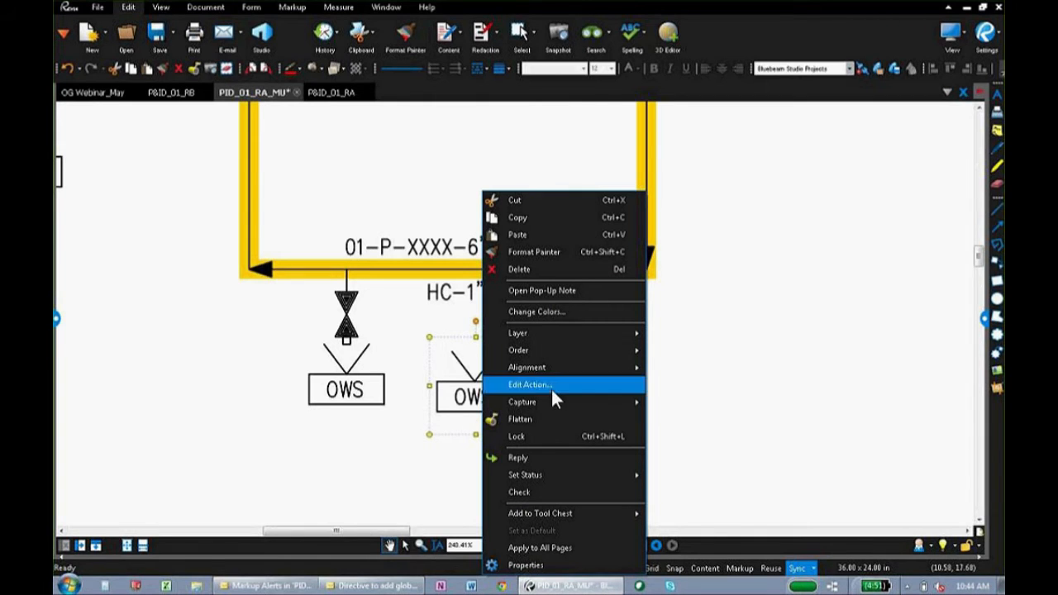
left_click(550, 311)
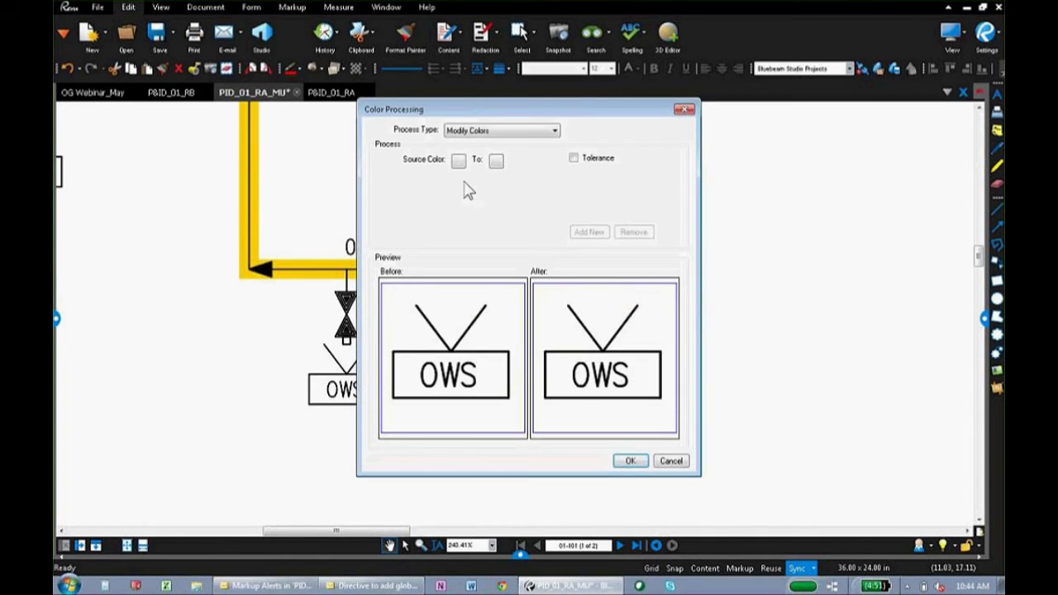
left_click(459, 162)
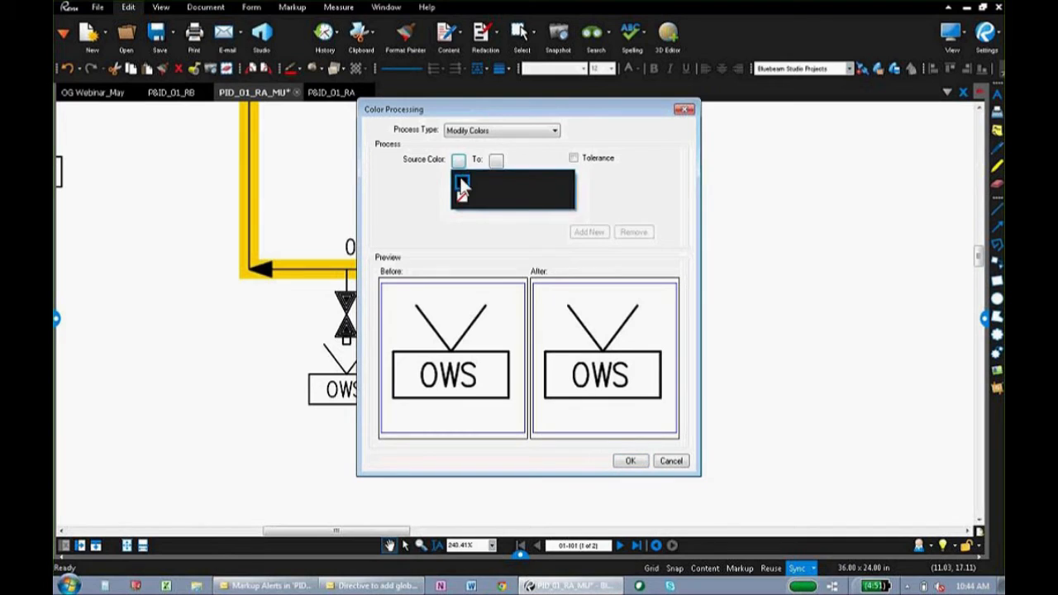
left_click(463, 183)
left_click(496, 161)
left_click(506, 219)
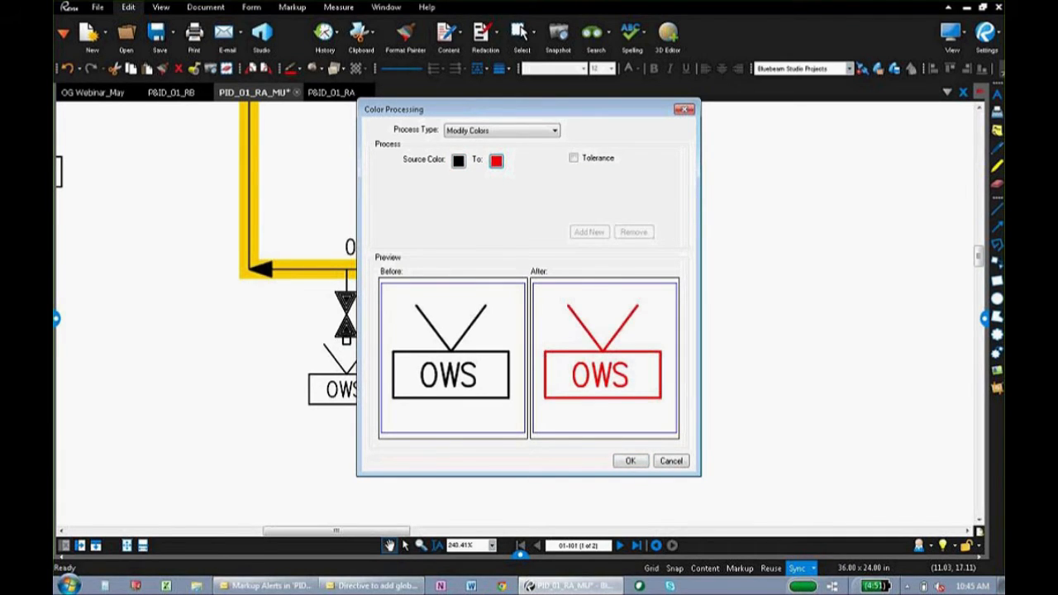
left_click(633, 463)
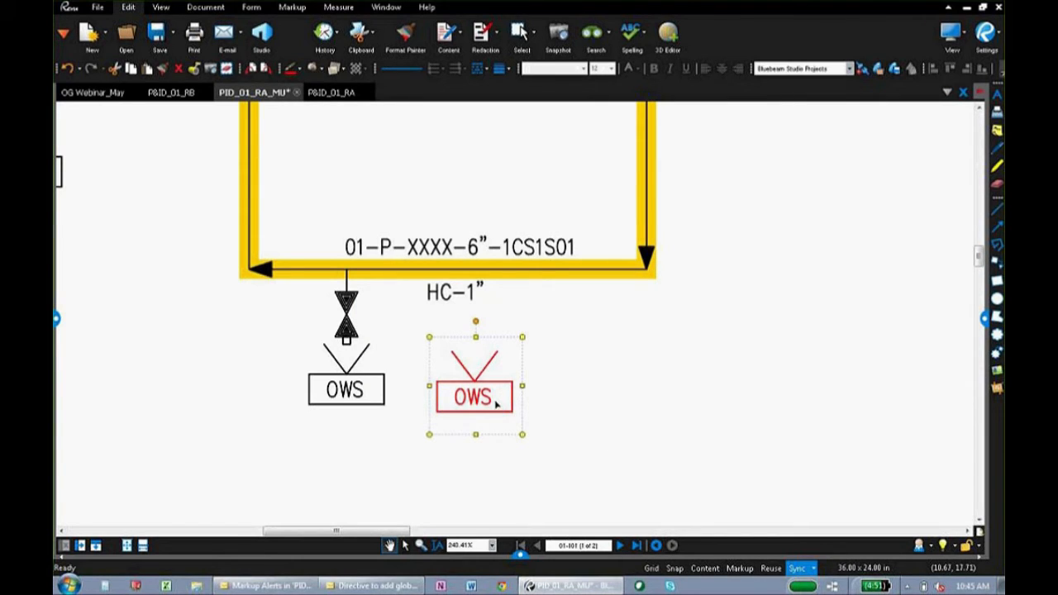
Add the red OWS symbol to the Valves tool set and expand Recent Tools to check it there as well.
right_click(488, 404)
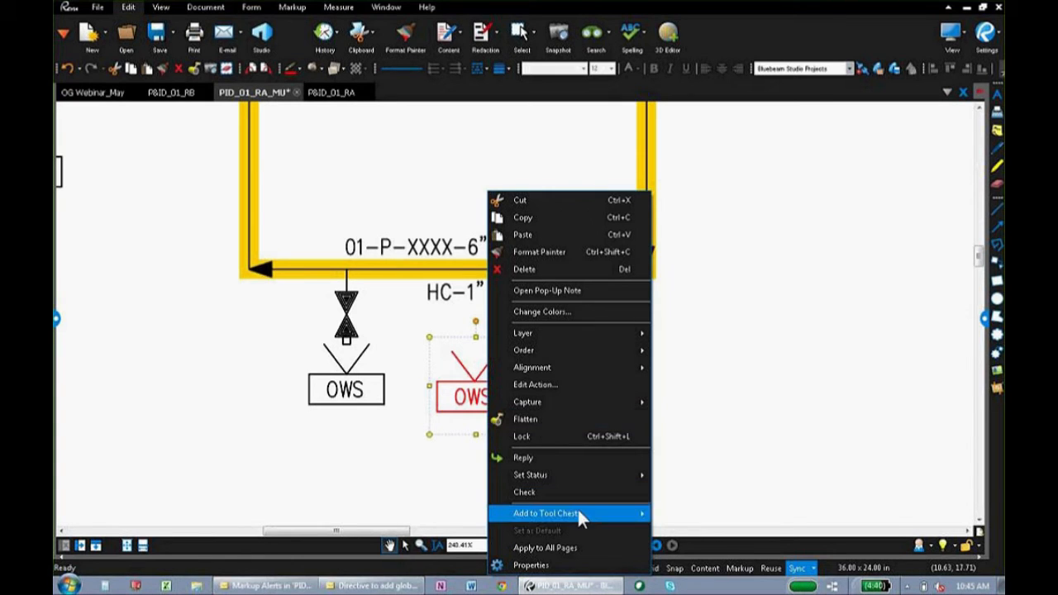
mouse_move(581, 514)
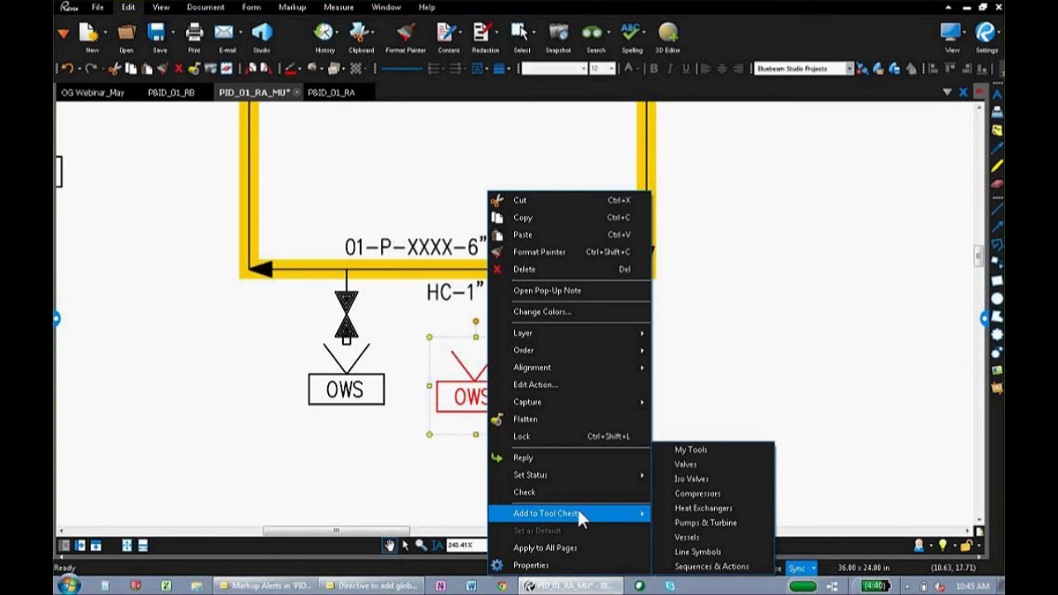
left_click(690, 464)
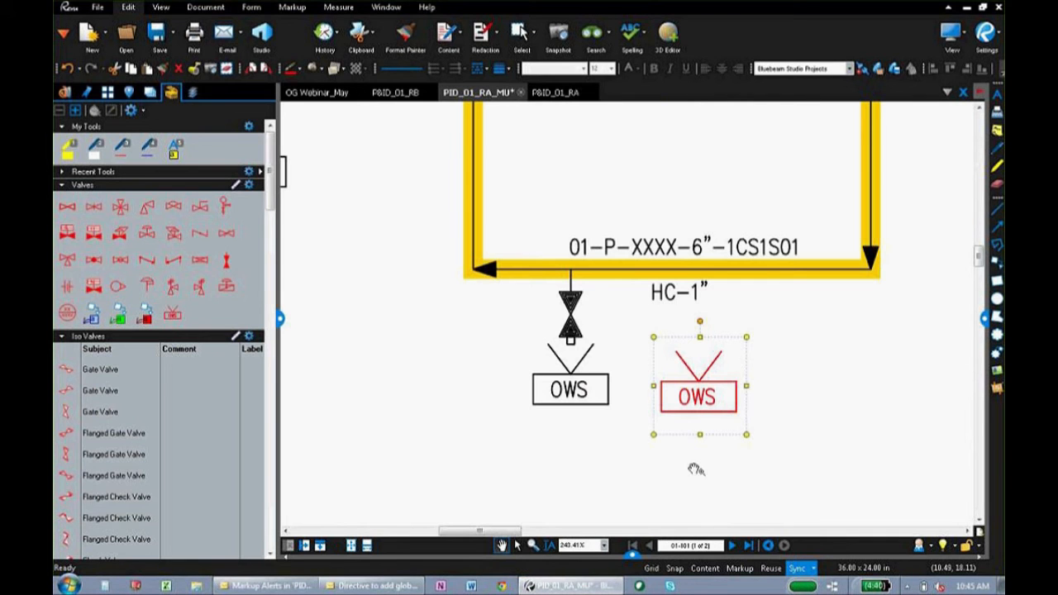
left_click(64, 172)
left_click_drag(69, 201, 193, 354)
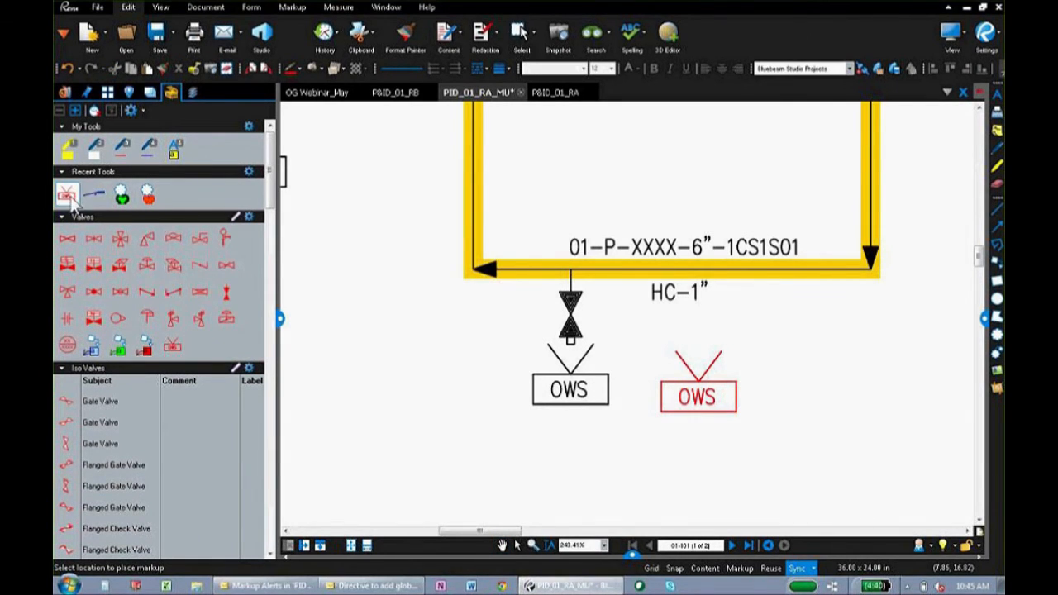
left_click(175, 351)
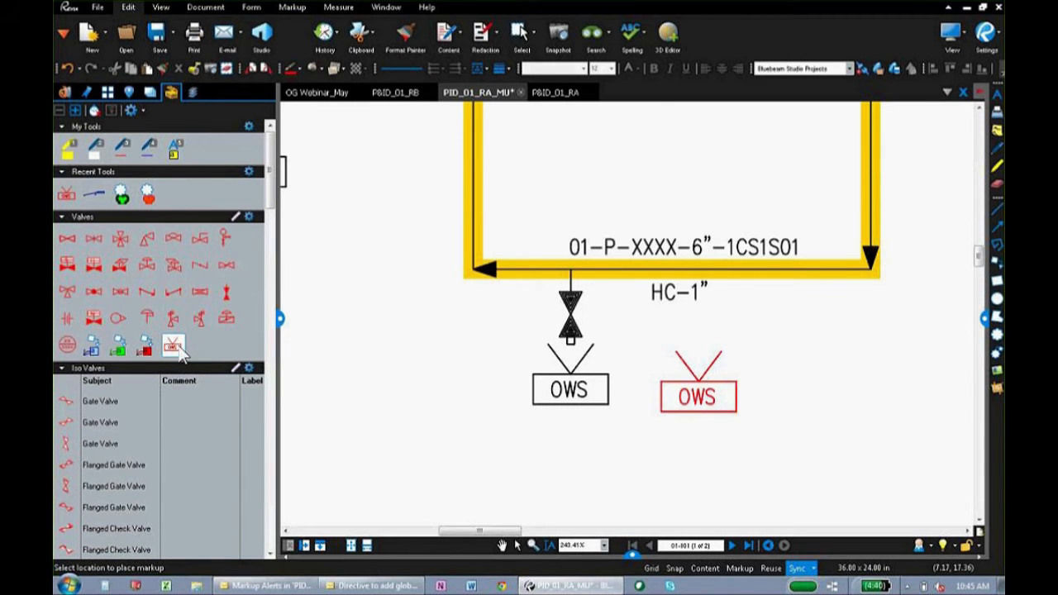
Display the Valves tool set in Detail mode and rename the Snapshot entry's subject as Oil Water Separator.
left_click(249, 218)
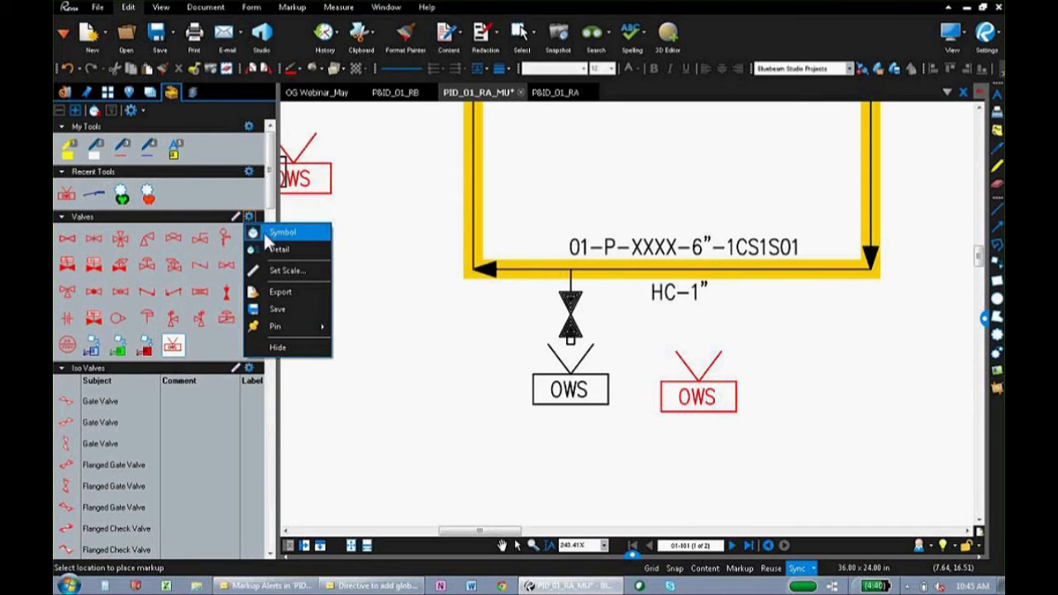
left_click(263, 245)
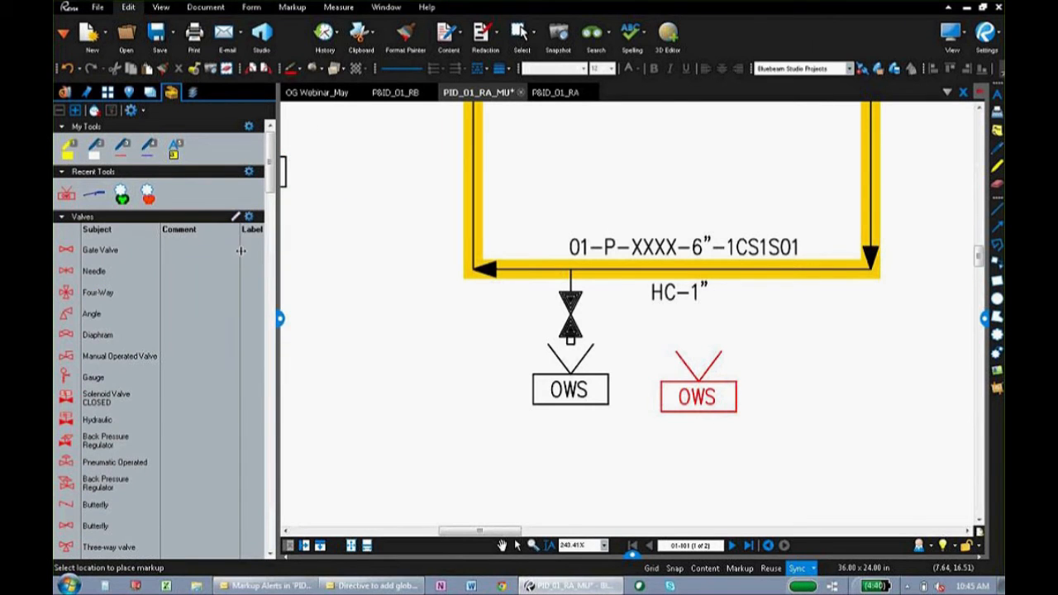
left_click_drag(271, 180, 273, 244)
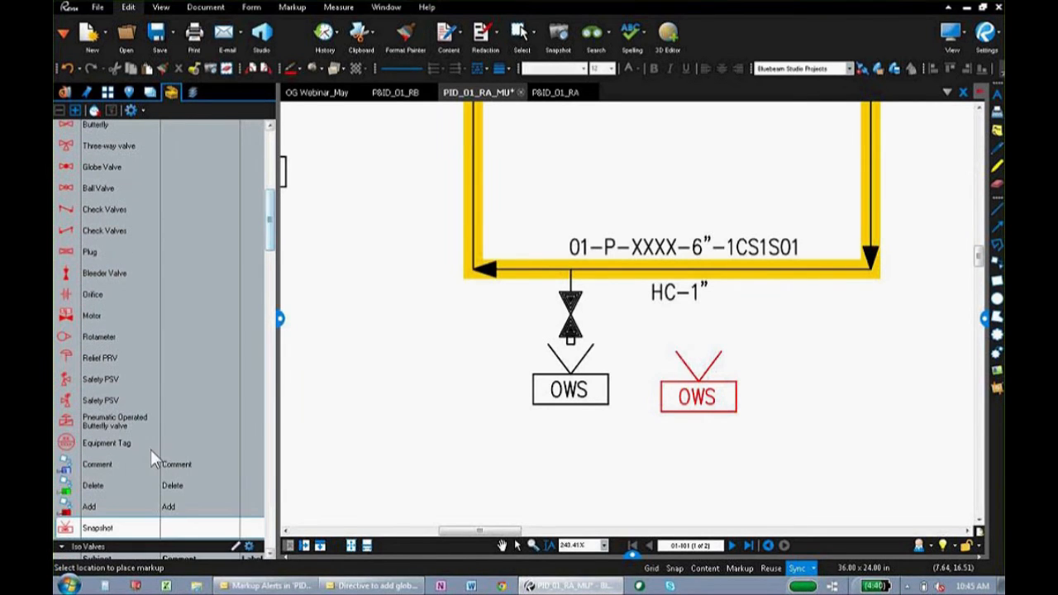
left_click(102, 534)
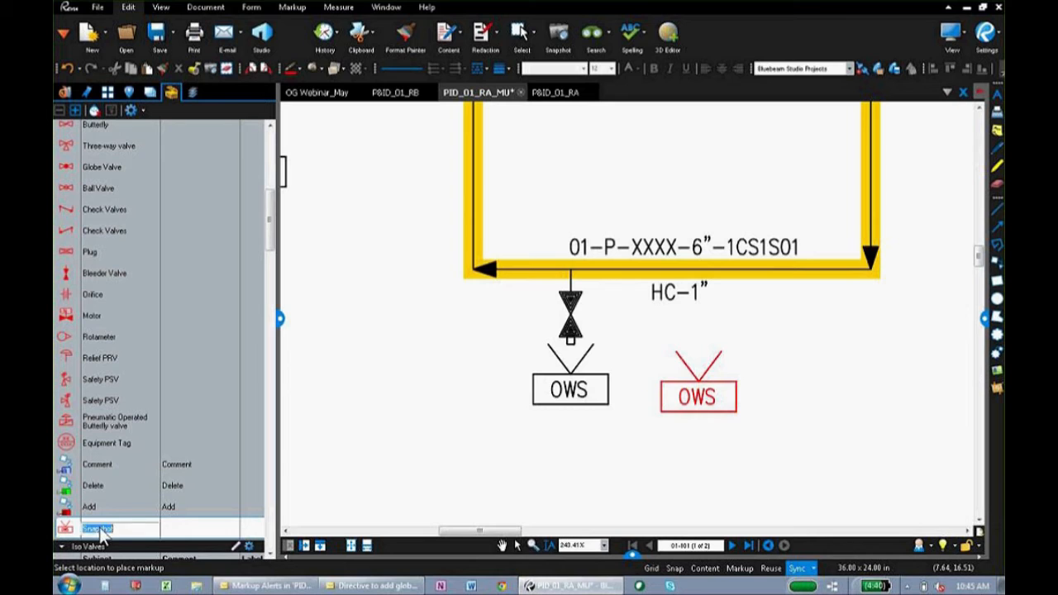
key("BackSpace")
type("0")
type("il Water Se")
type("parat")
type("or")
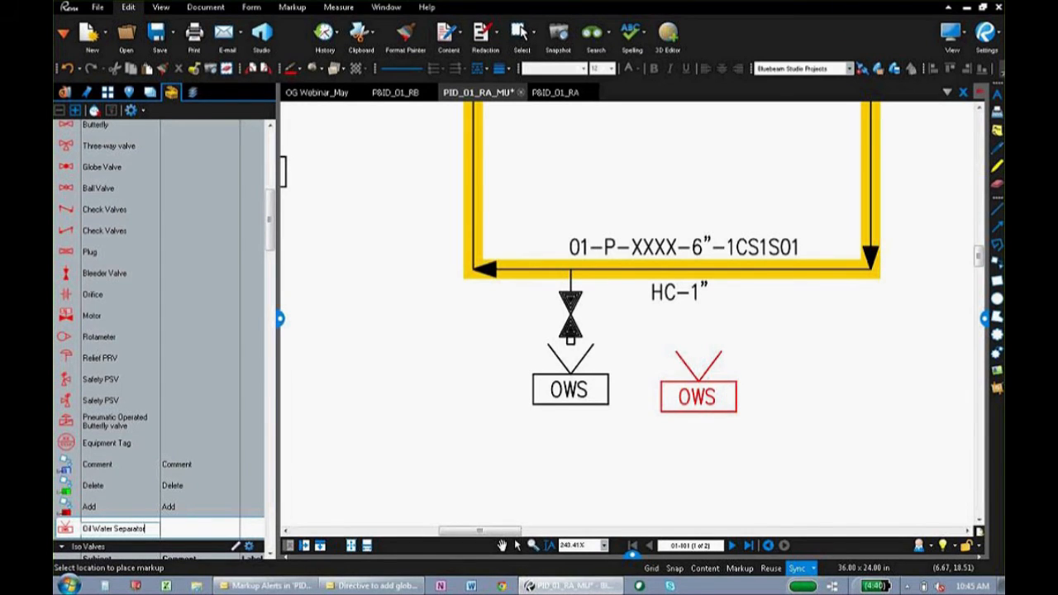
left_click(170, 425)
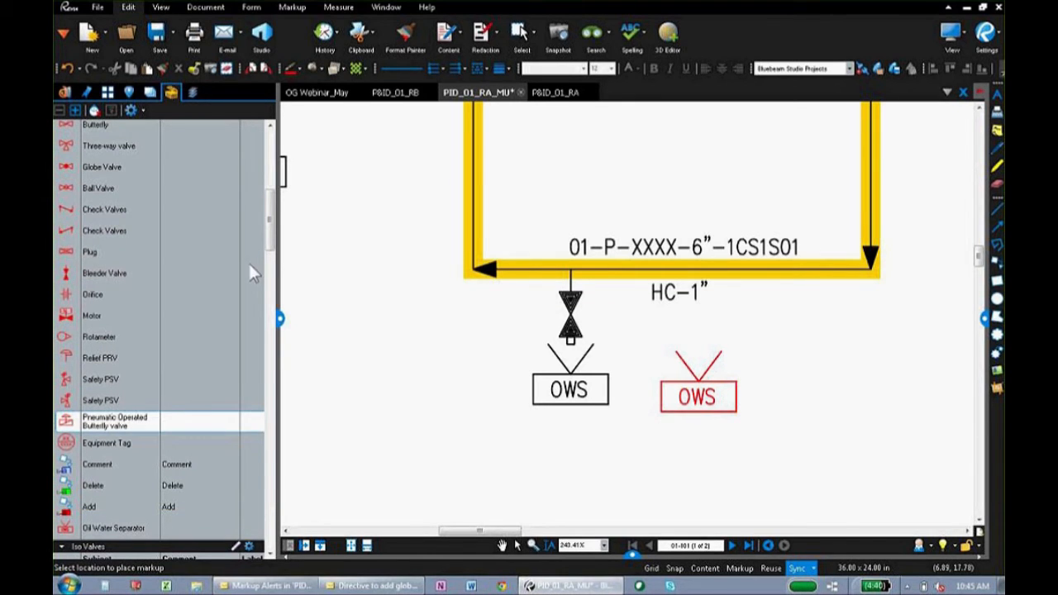
Move the Oil Water Separator tool above Pneumatic Operated Butterfly valve, and collapse the Valves tool set.
left_click_drag(114, 527, 74, 443)
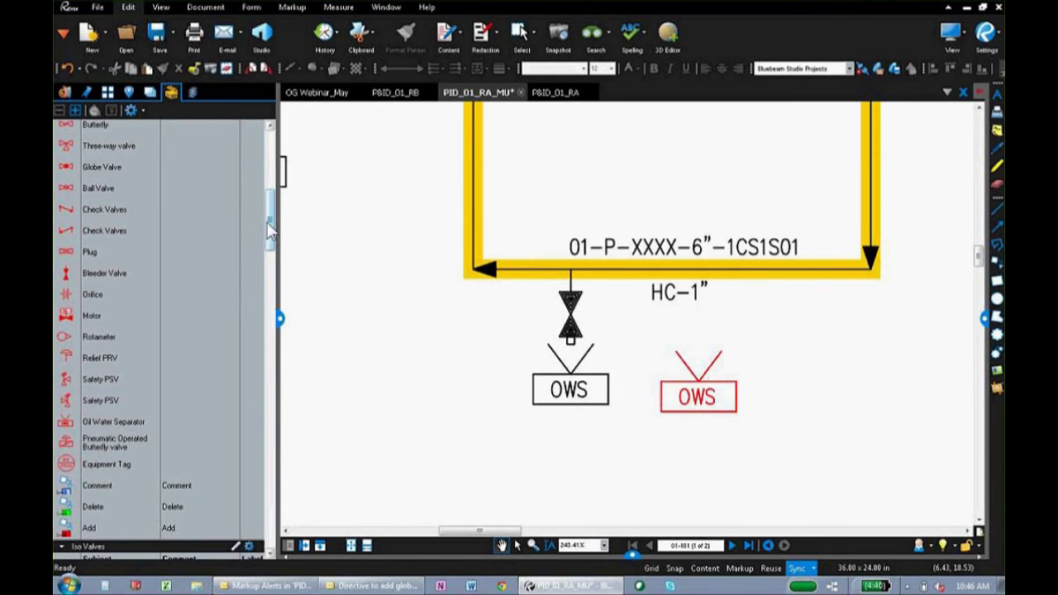
left_click_drag(272, 240, 272, 183)
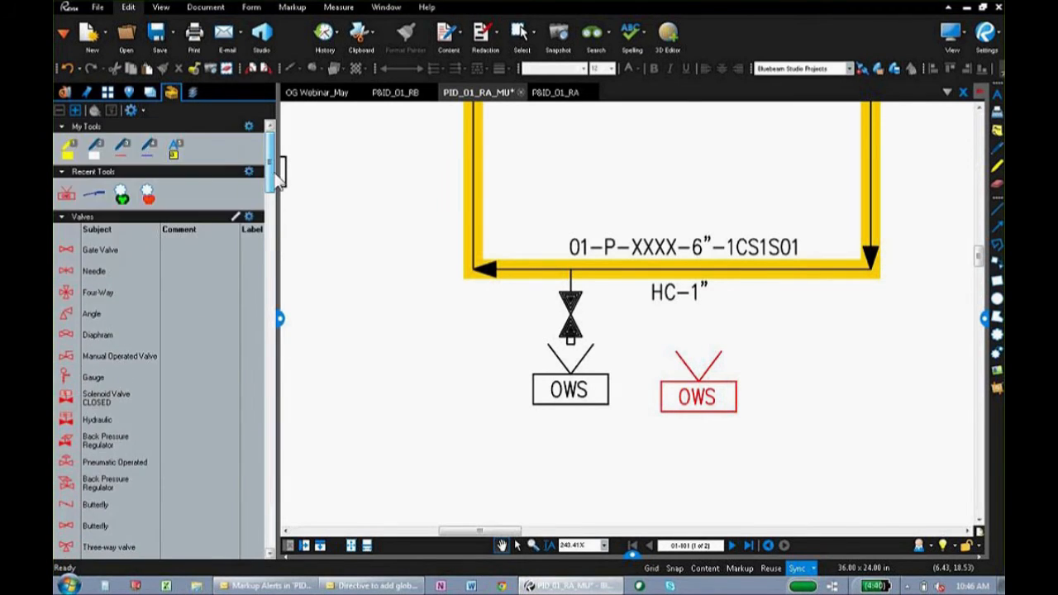
left_click(62, 217)
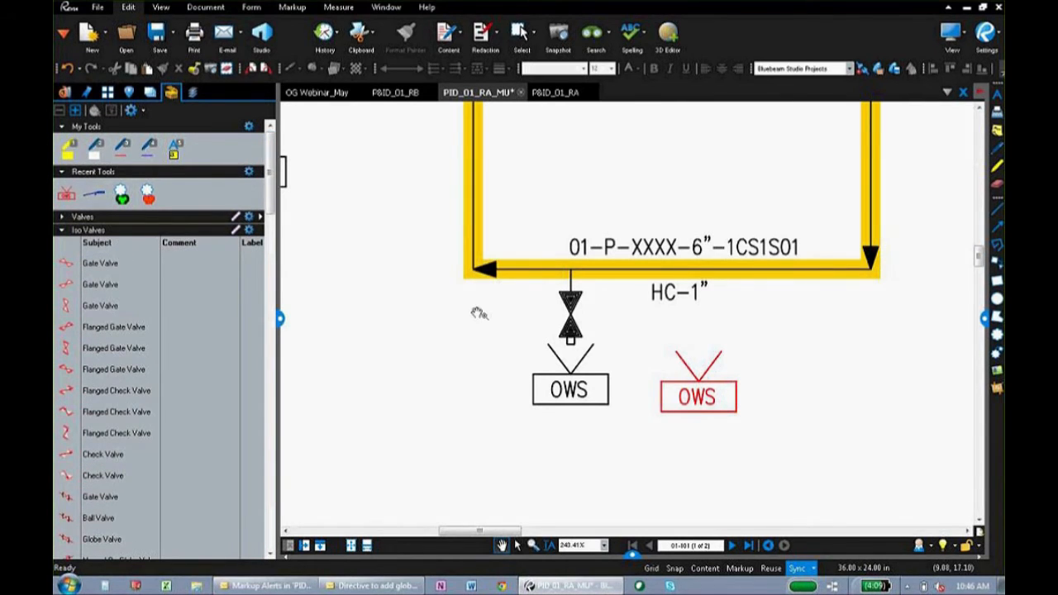
Activate the recent callout tool in Properties mode to reuse the appearance of the Provide Globe Valve callout.
scroll(479, 311, "down", 3)
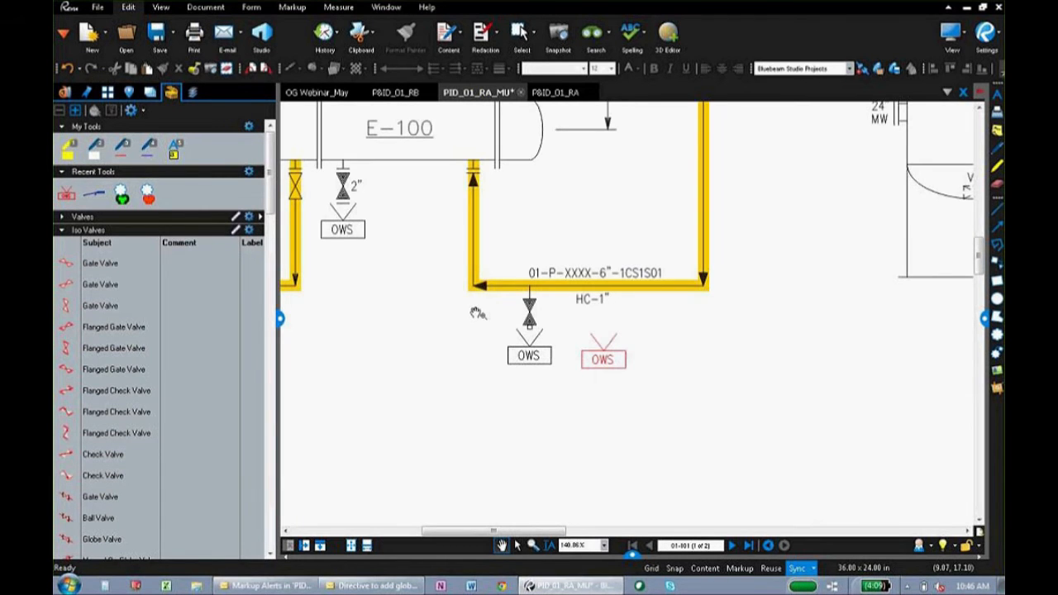
scroll(480, 314, "down", 5)
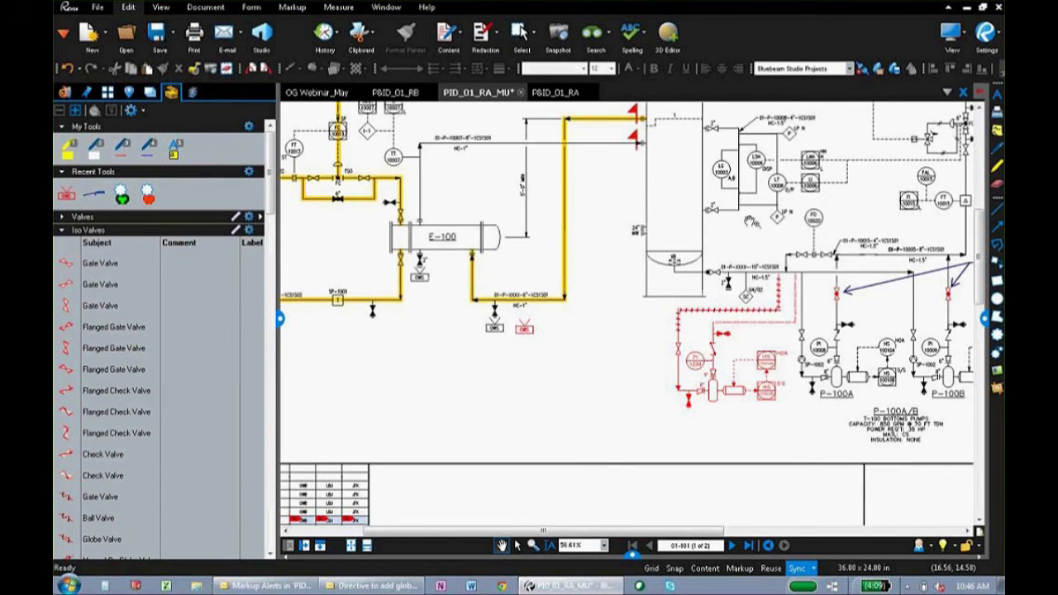
left_click_drag(787, 232, 529, 269)
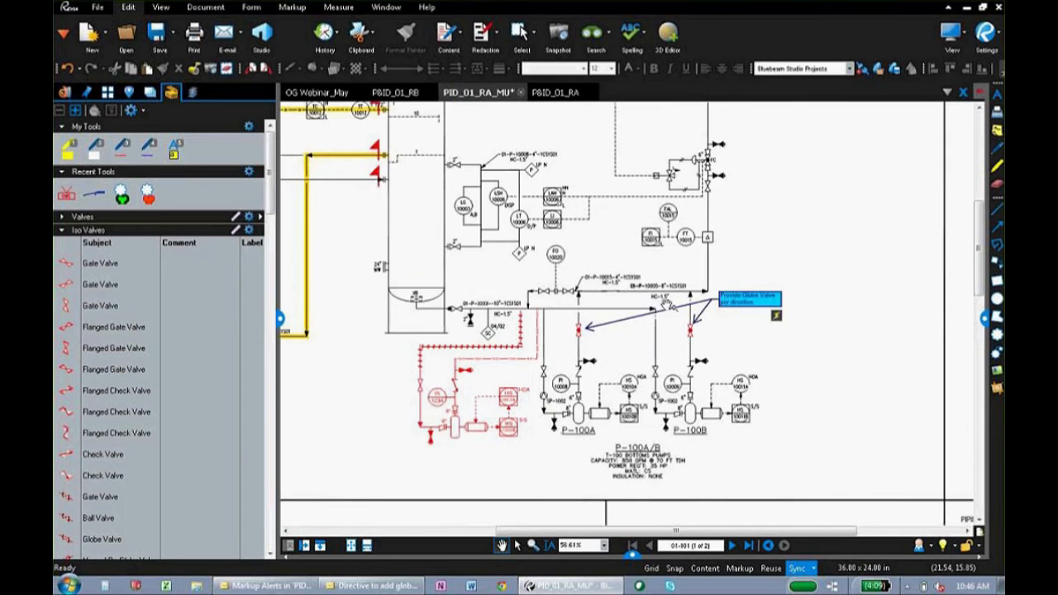
scroll(777, 300, "up", 3)
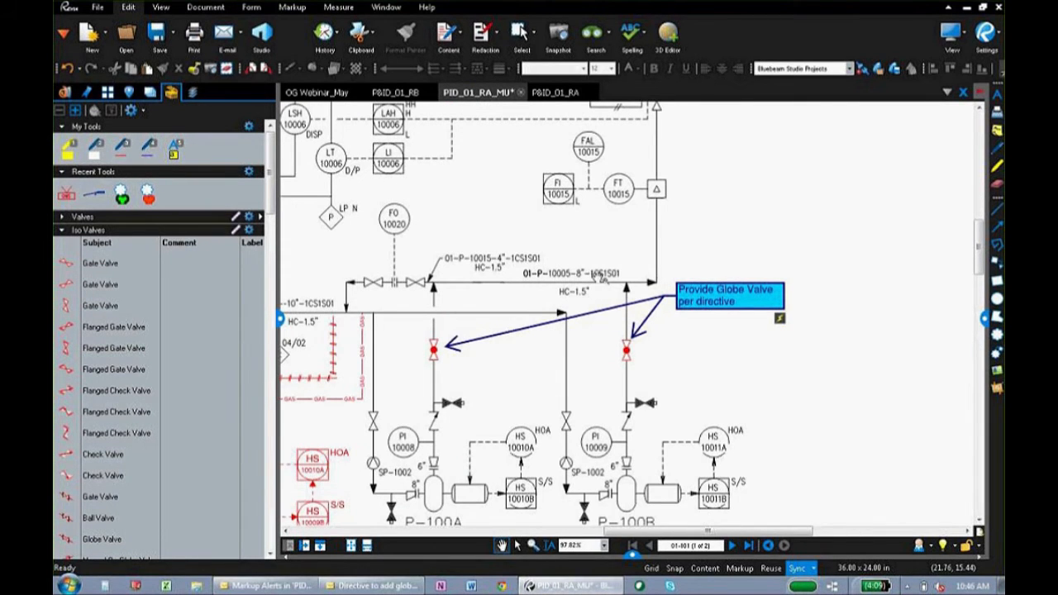
left_click(97, 195)
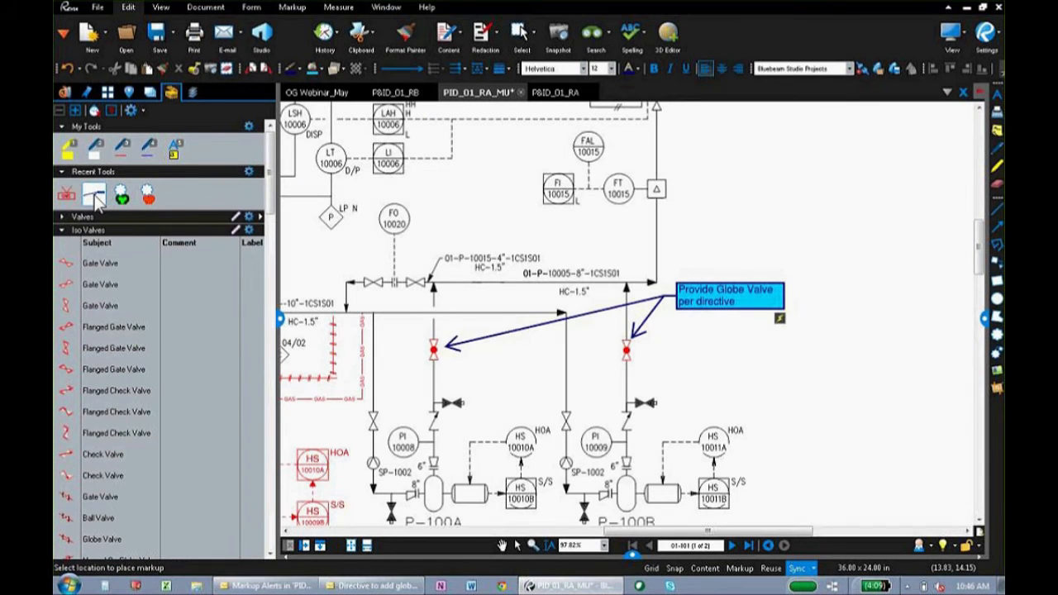
left_click(96, 201)
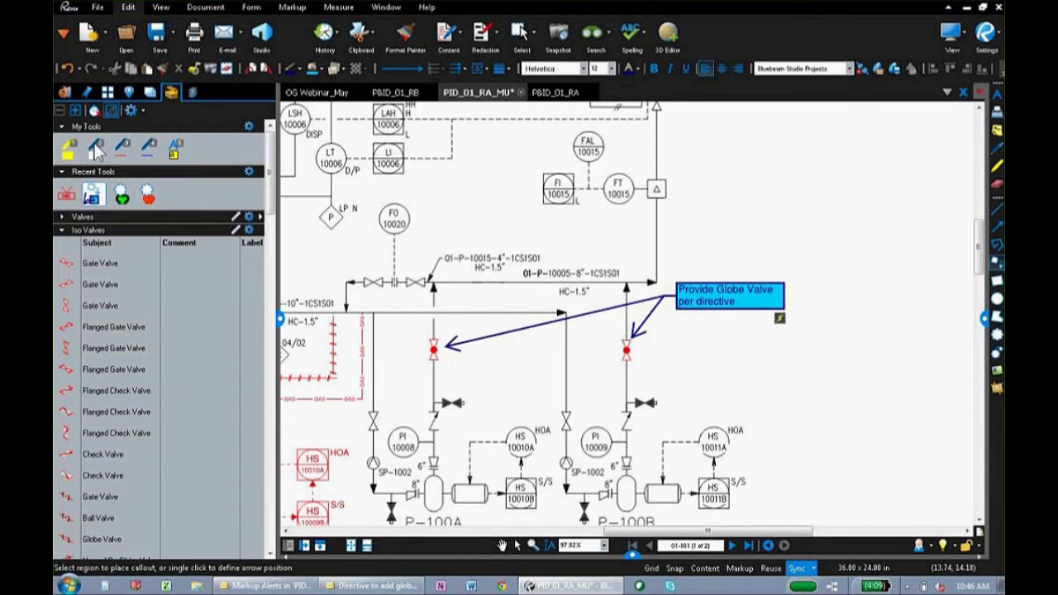
left_click(111, 111)
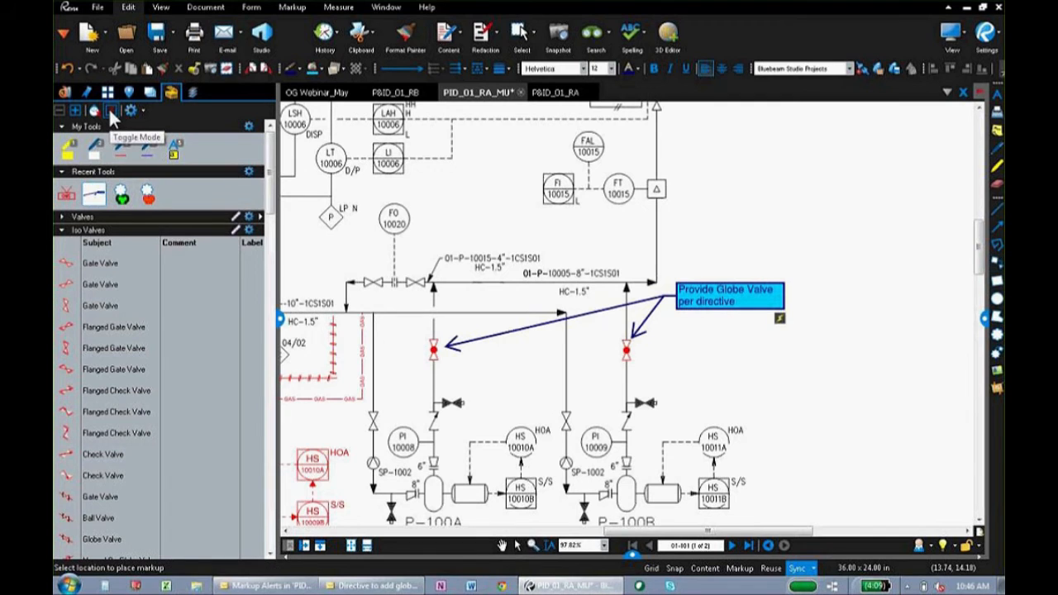
left_click(109, 109)
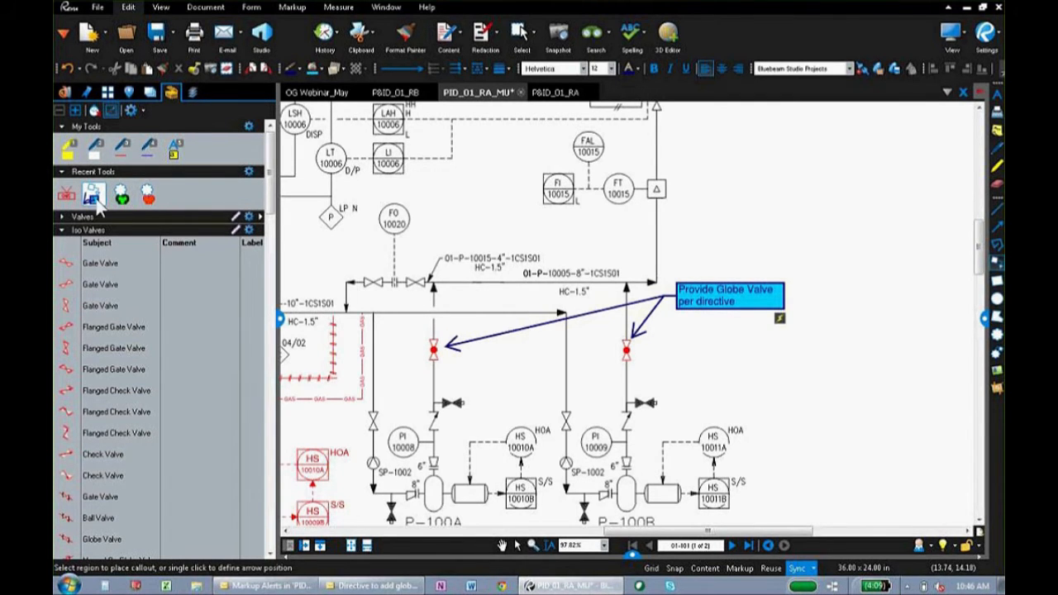
Place a callout below the red pump assembly, with its arrow pointing at the assembly's inlet line.
scroll(412, 299, "down", 2)
scroll(411, 298, "down", 1)
left_click_drag(375, 392, 596, 373)
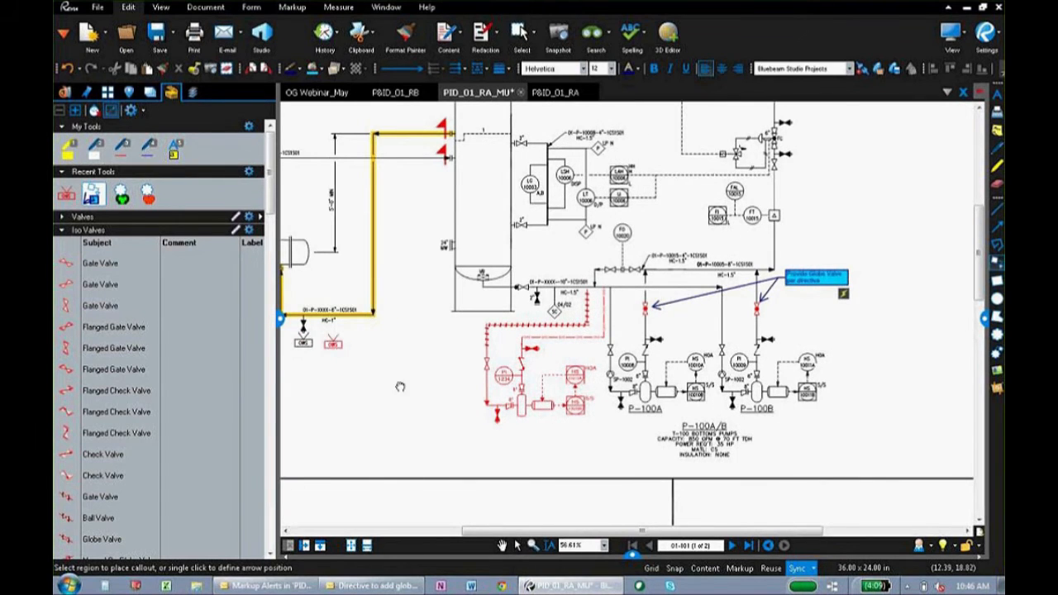
left_click_drag(401, 394, 444, 391)
left_click(518, 386)
left_click(479, 434)
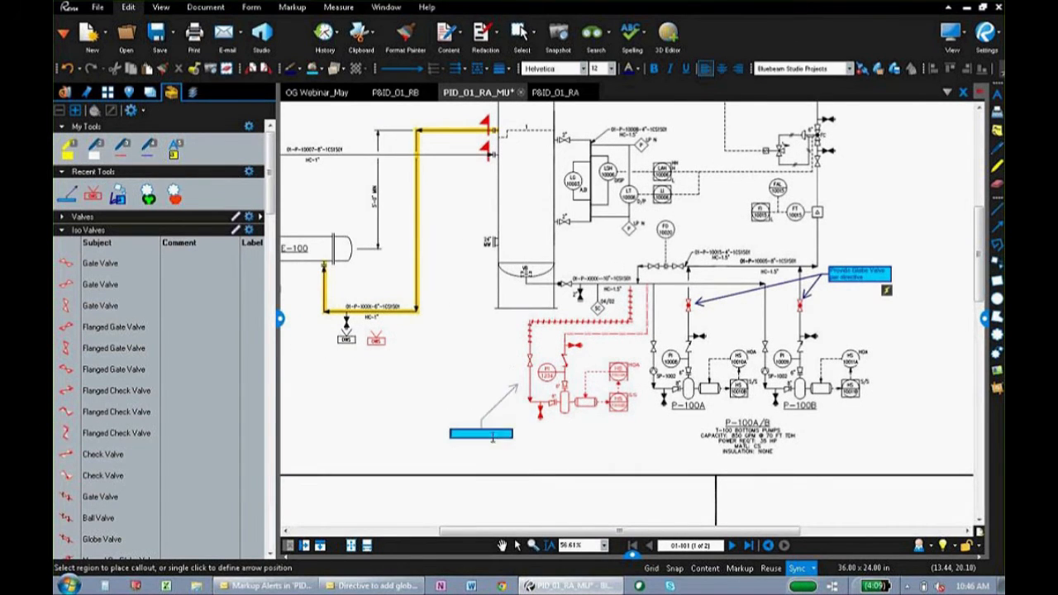
Enter "Provide Bottoms Pump" as the new callout's text.
scroll(483, 459, "up", 2)
scroll(484, 458, "up", 3)
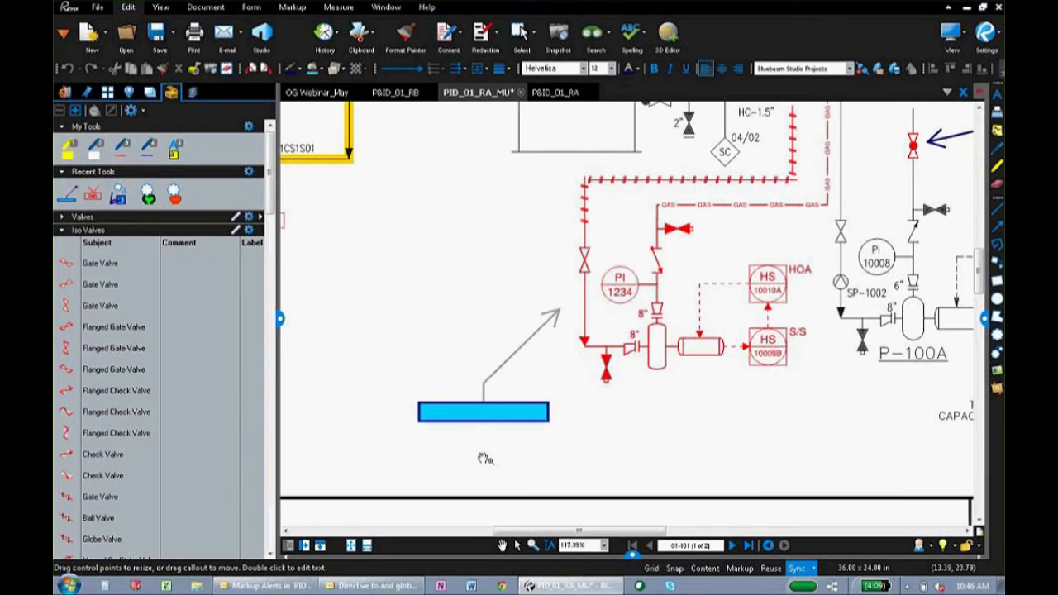
type("Pro")
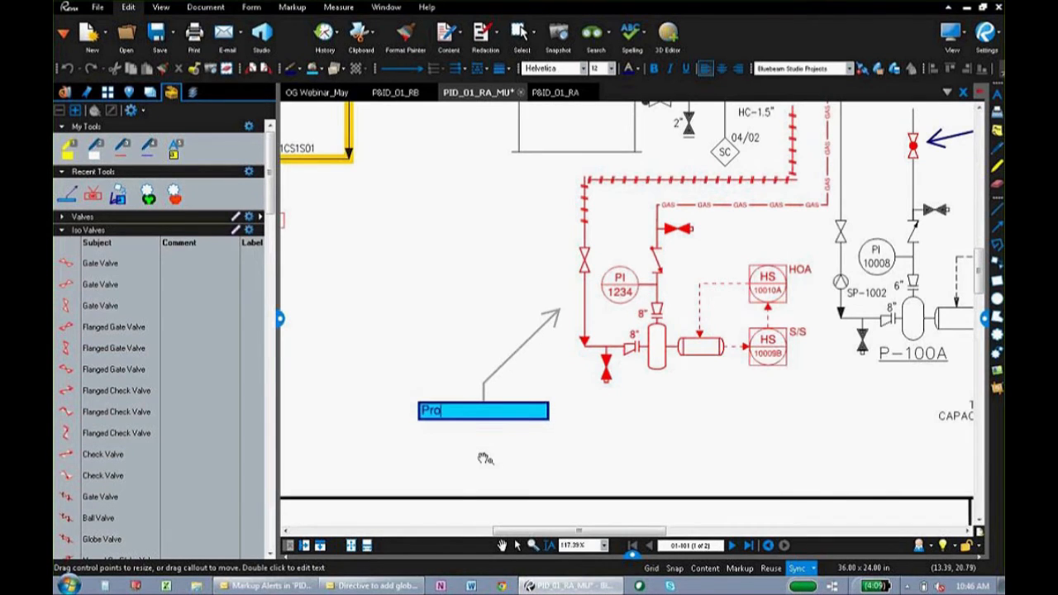
type("vide Bottoms Plump")
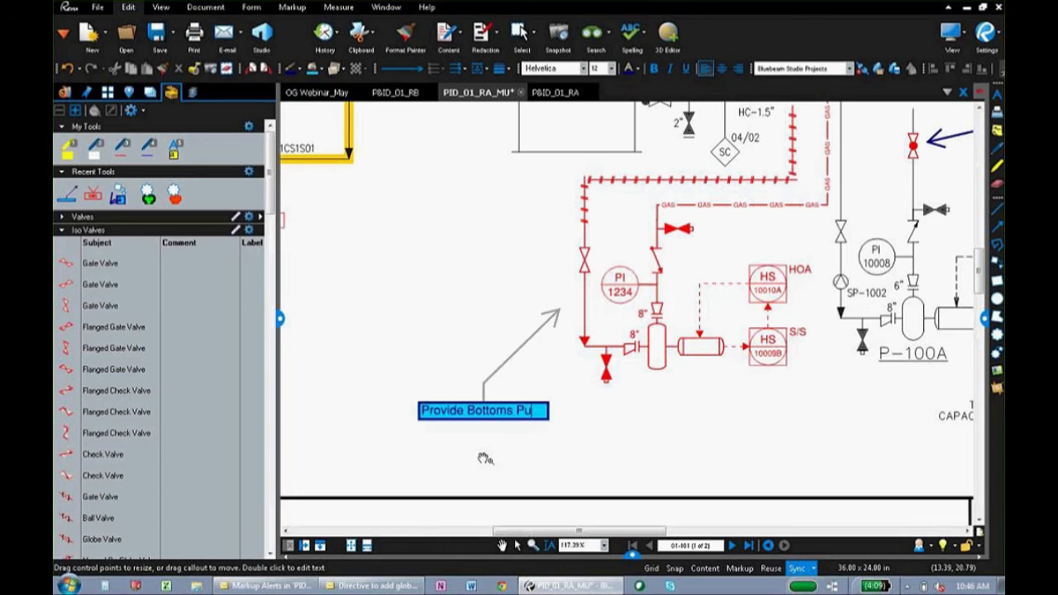
left_click(604, 419)
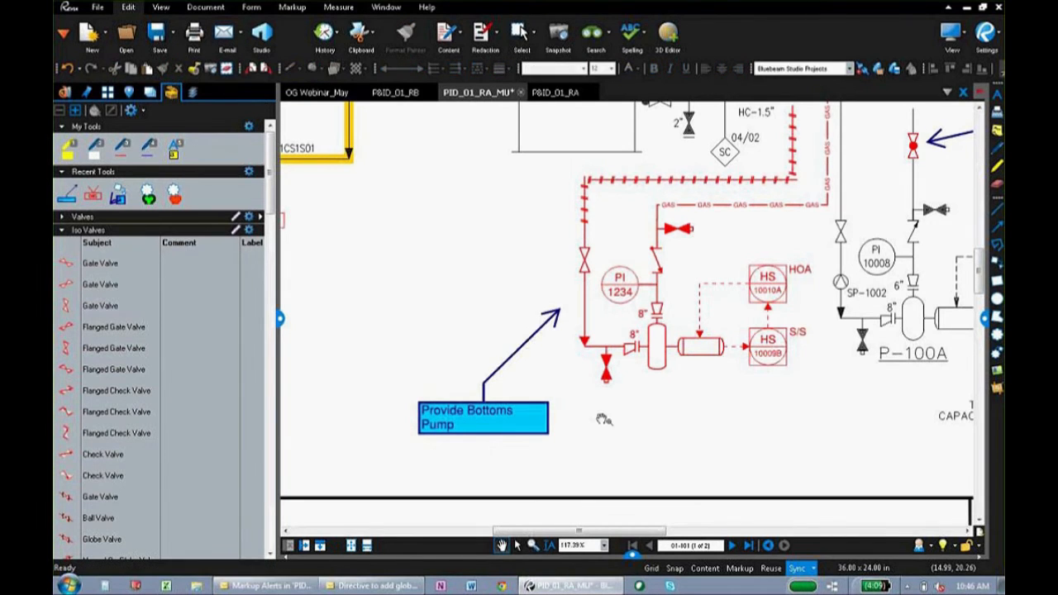
Examine the GAS line and the double-hatched line above the red pump by selecting each polyline.
scroll(604, 420, "down", 1)
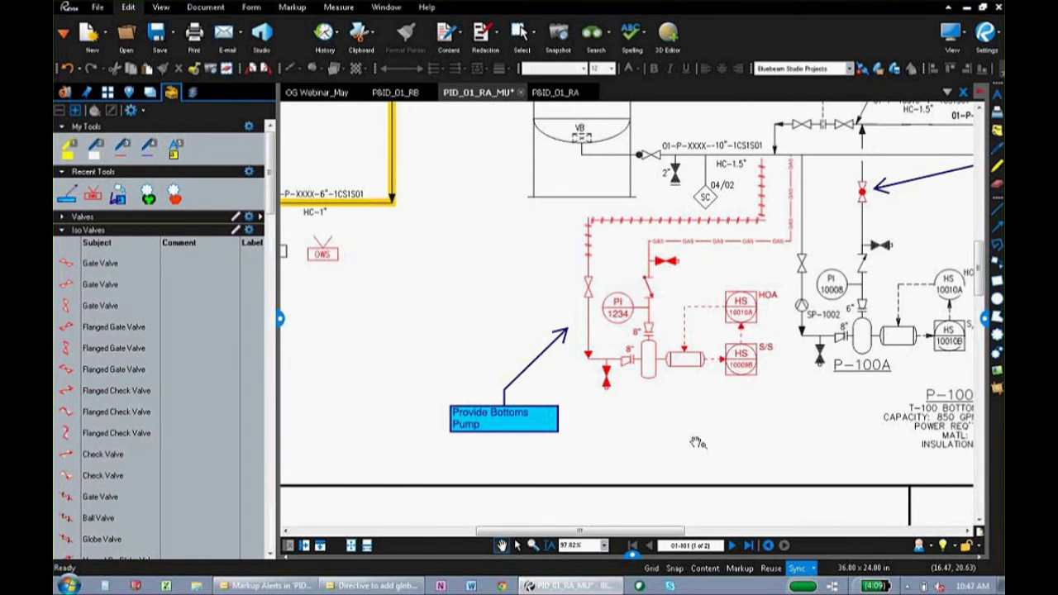
mouse_move(697, 443)
left_mouse_down()
mouse_move(475, 462)
mouse_move(487, 472)
left_mouse_up()
scroll(482, 286, "up", 2)
left_click_drag(660, 332, 715, 397)
scroll(584, 345, "up", 2)
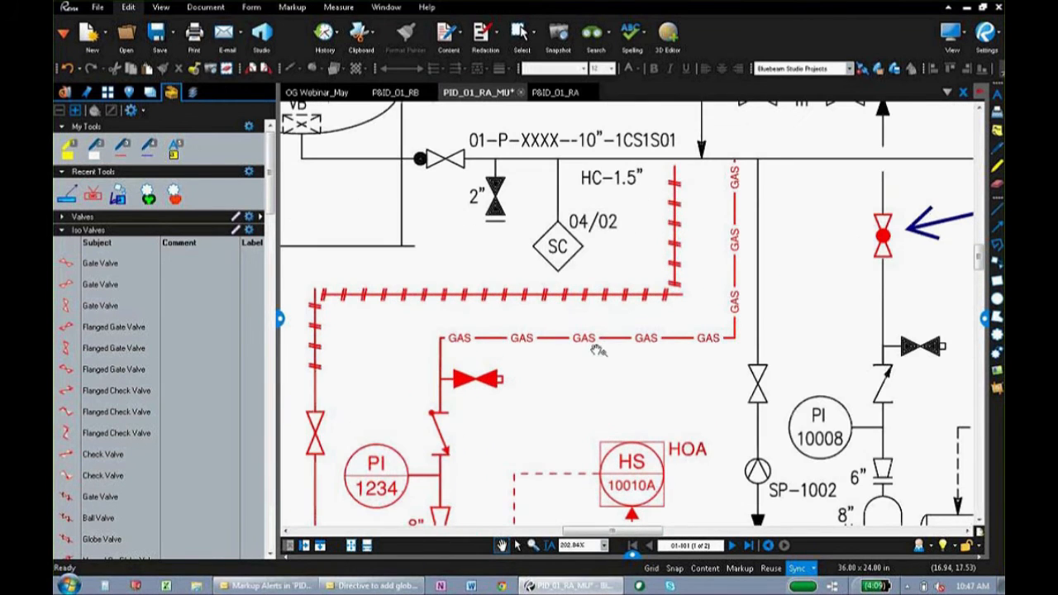
left_click(585, 346)
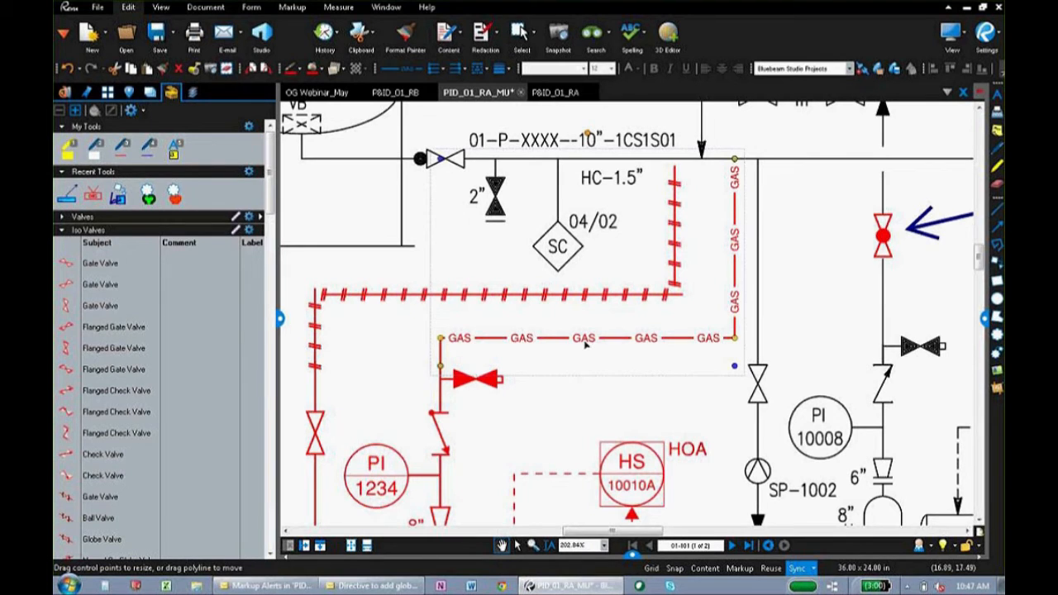
left_click(537, 295)
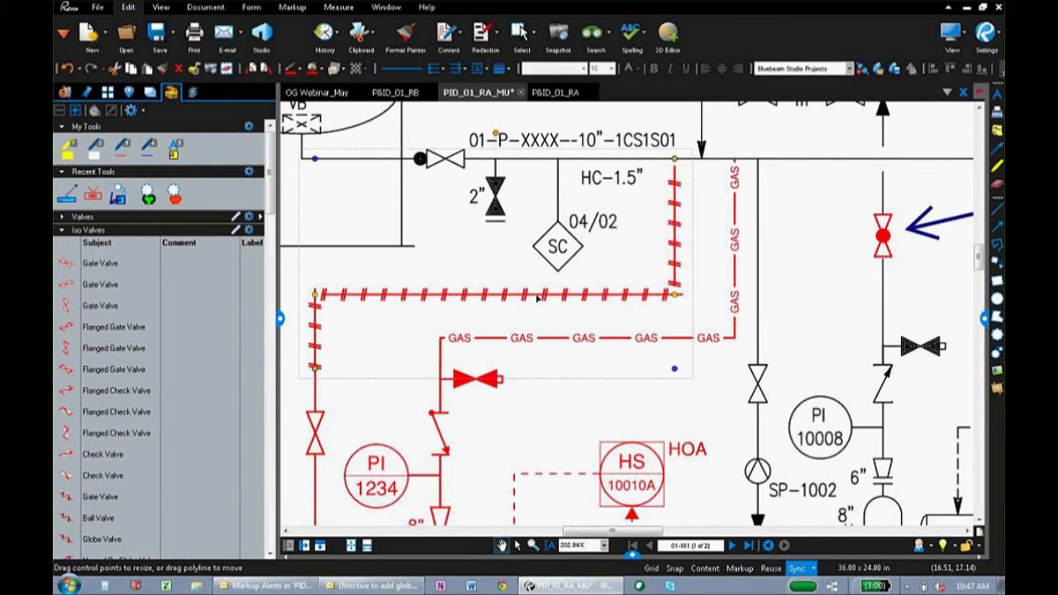
Review the line styles offered for the double-hatched polyline and the sets in the Manage Line Style Sets dialog.
left_click(984, 319)
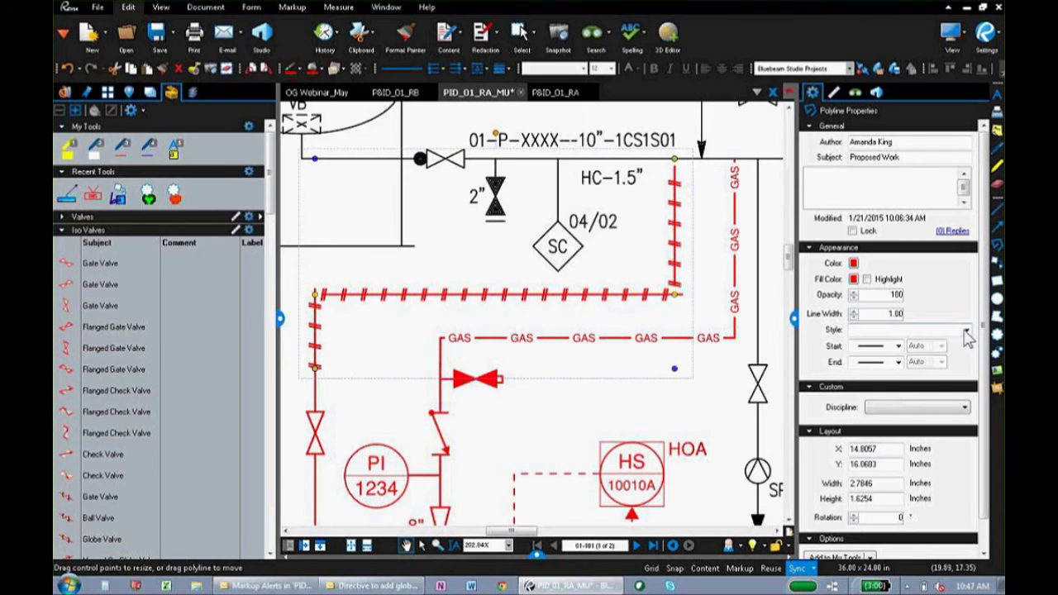
left_click(967, 330)
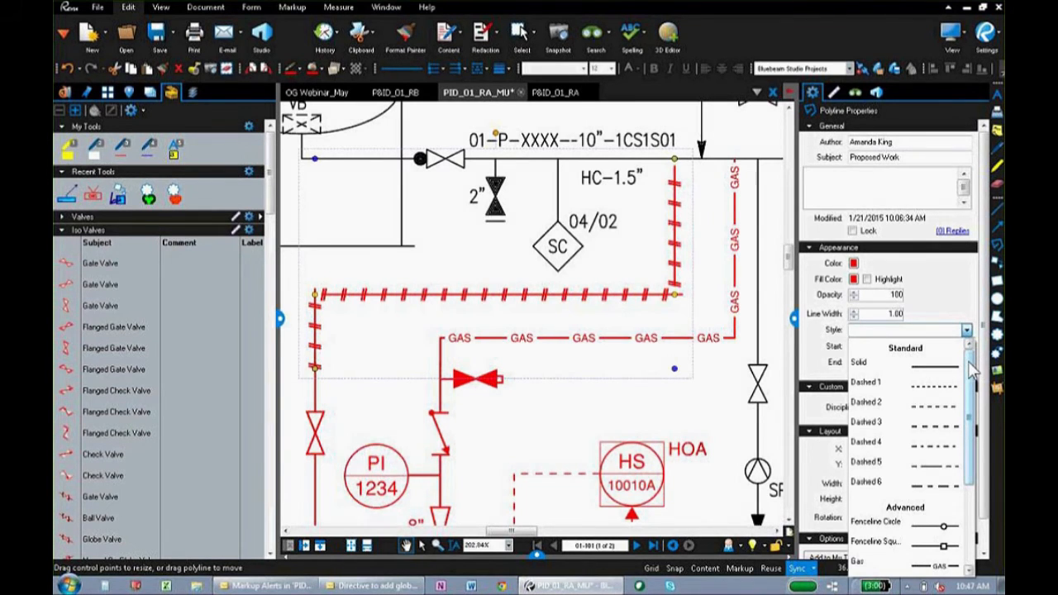
left_click_drag(973, 370, 990, 482)
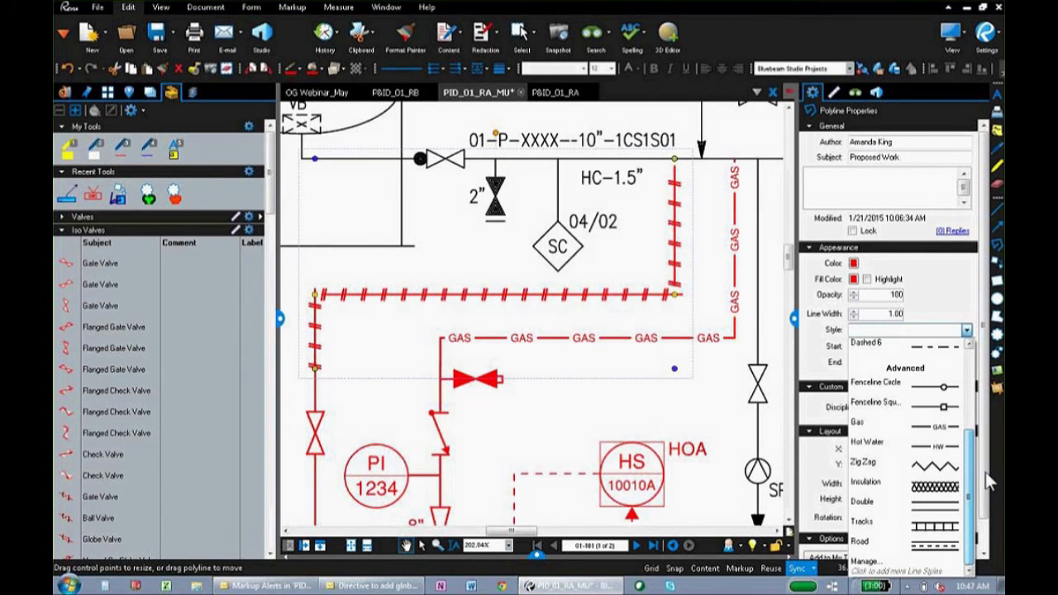
left_click(884, 564)
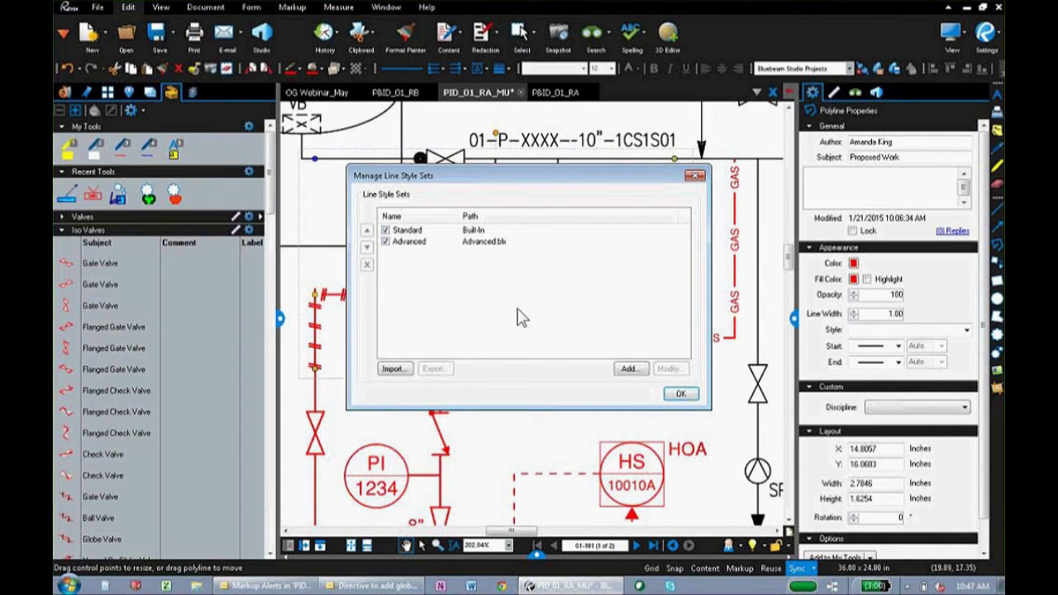
left_click(681, 395)
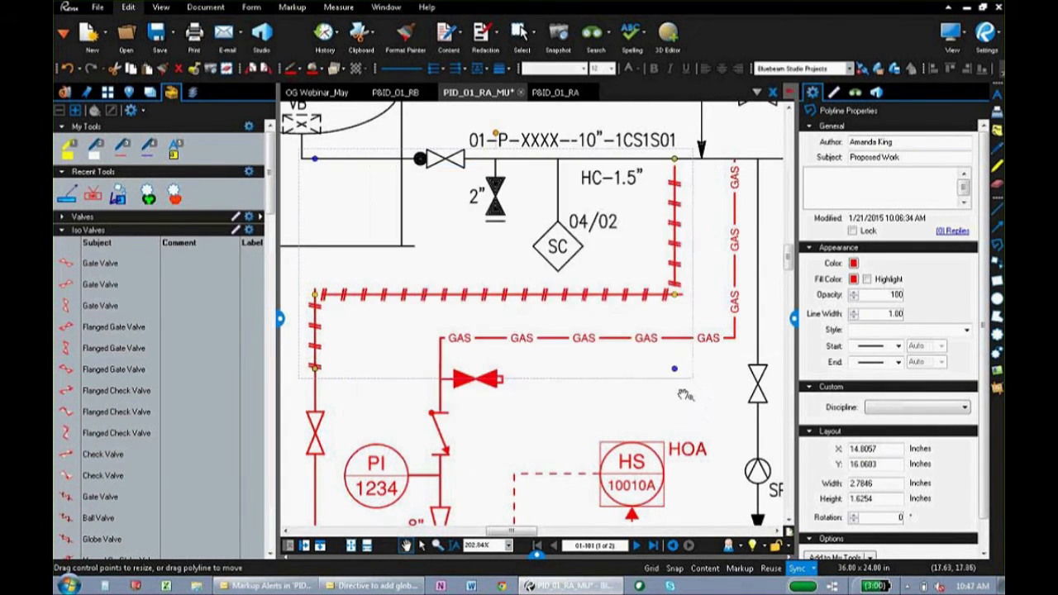
Hide the polyline's properties and delete the red GAS polyline above the pump assembly.
scroll(736, 387, "down", 4)
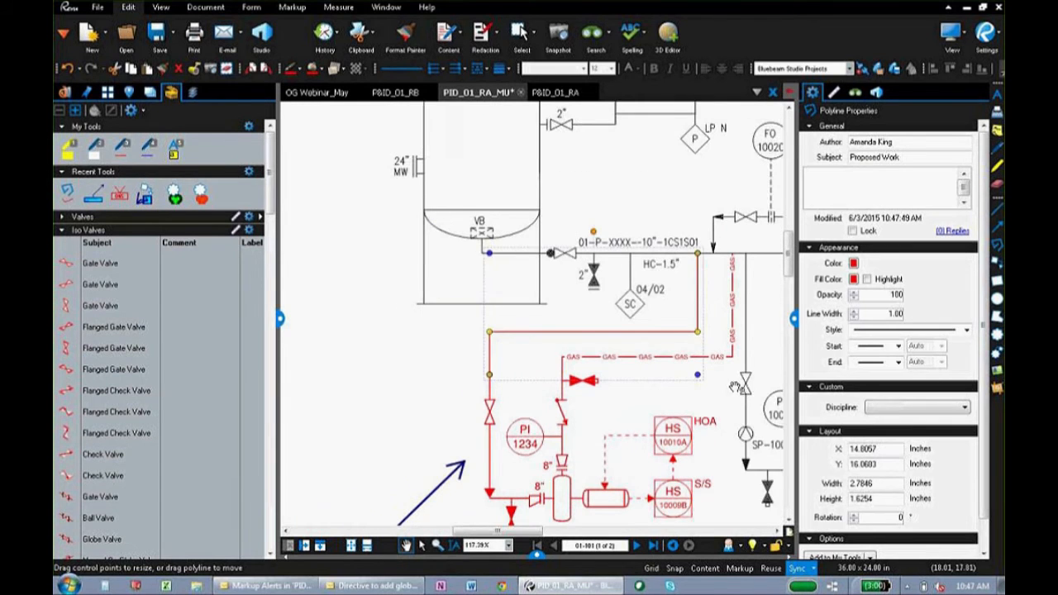
left_click_drag(736, 387, 688, 388)
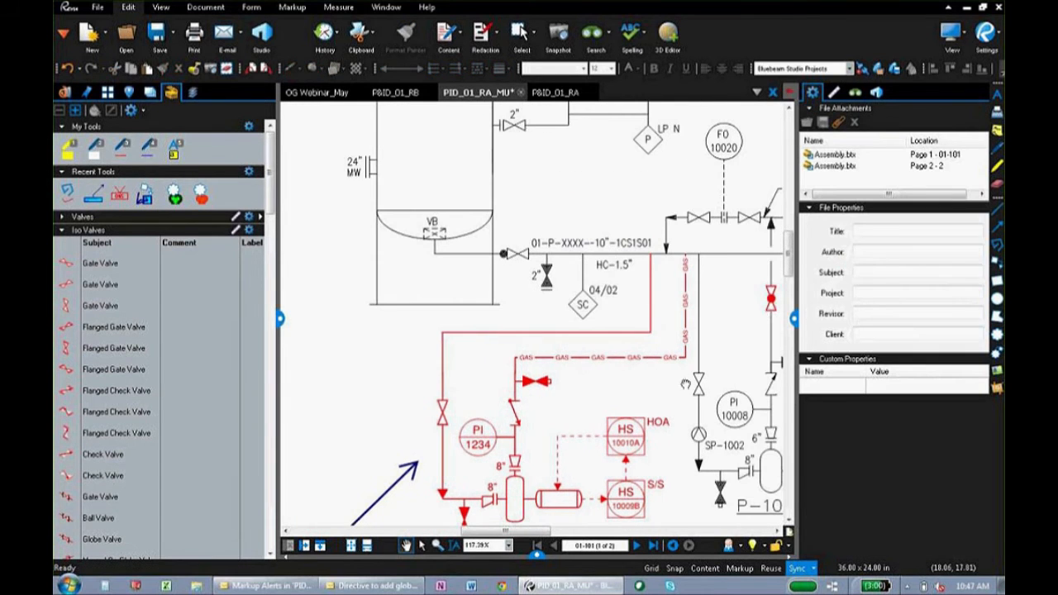
left_click(794, 320)
left_click_drag(771, 359, 668, 376)
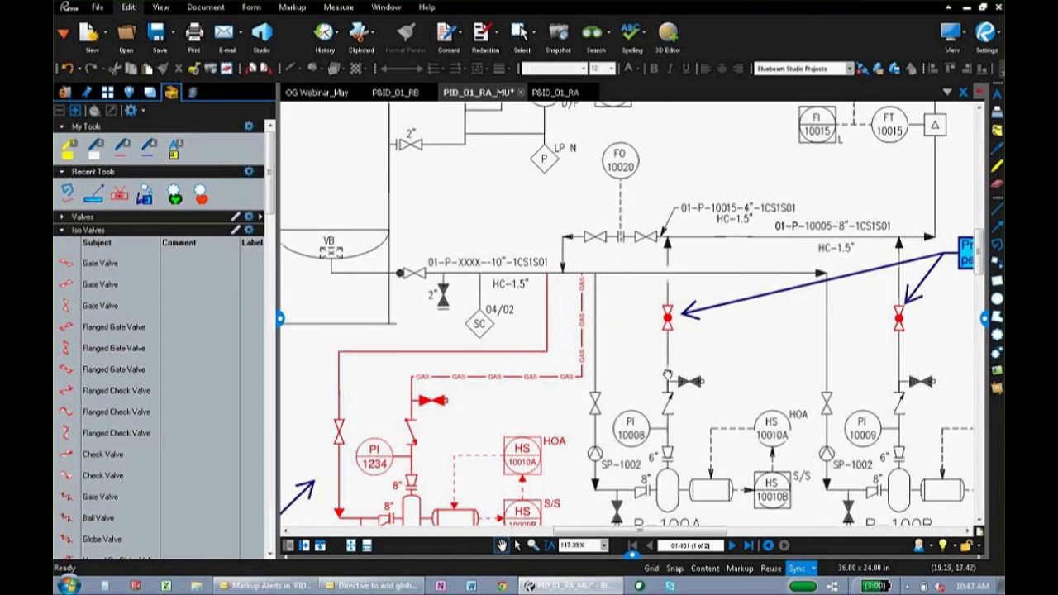
left_click(526, 378)
key("Delete")
Select the remaining red polyline and turn on the full-screen crosshair.
left_click(543, 352)
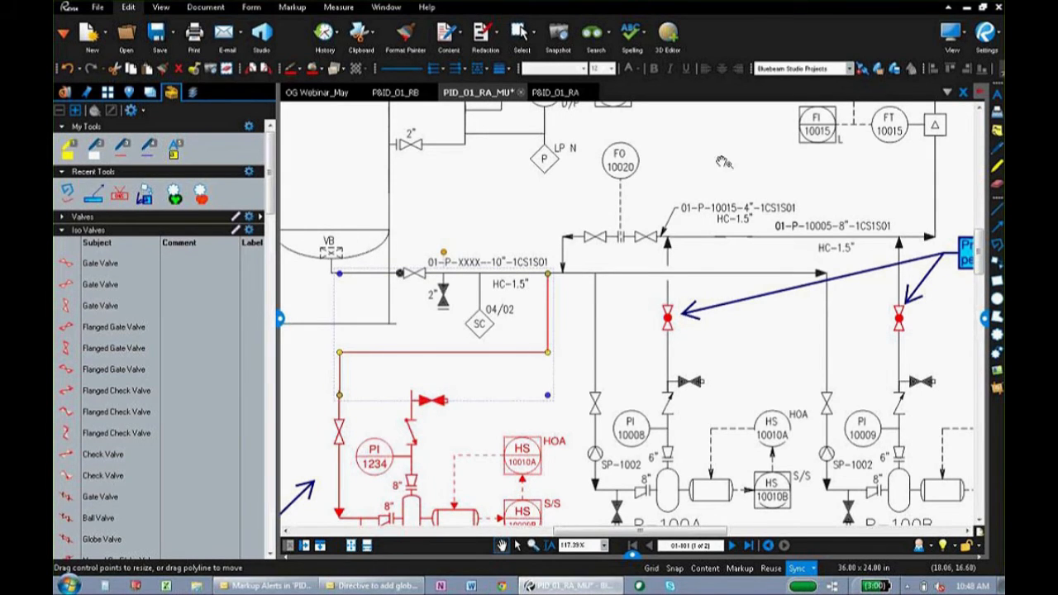
left_click(980, 33)
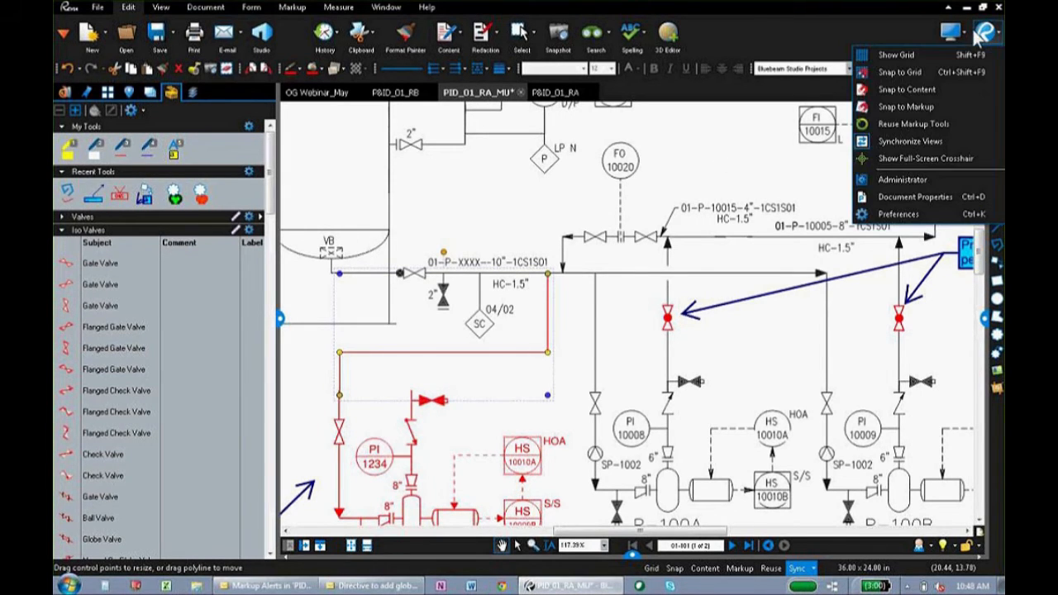
left_click(921, 159)
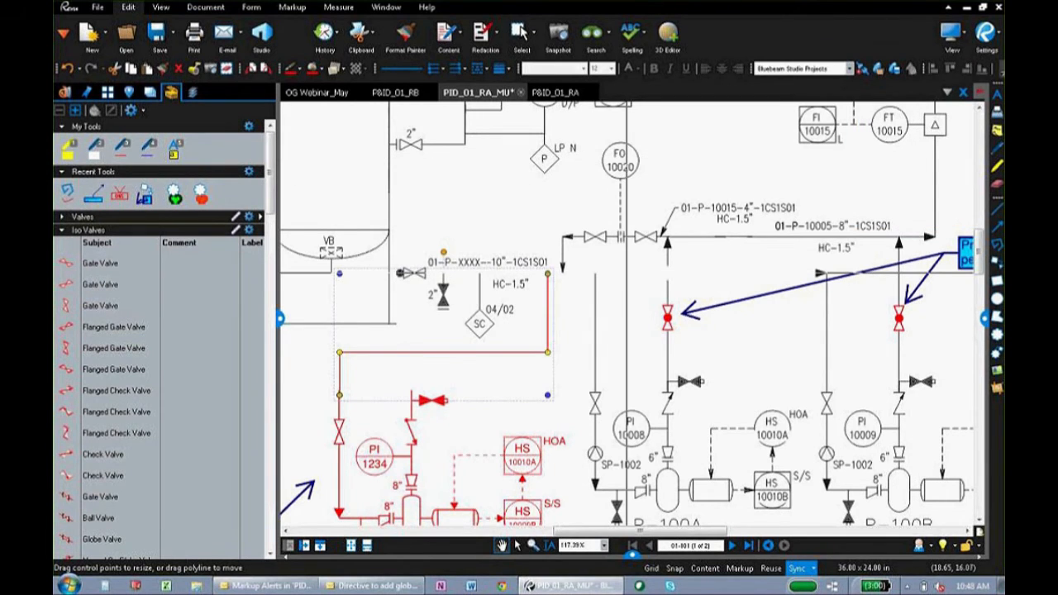
Draw a solid red polyline from above the red check valve up, across and up to the 10" header, reusing the recent polyline tool.
left_click(68, 193)
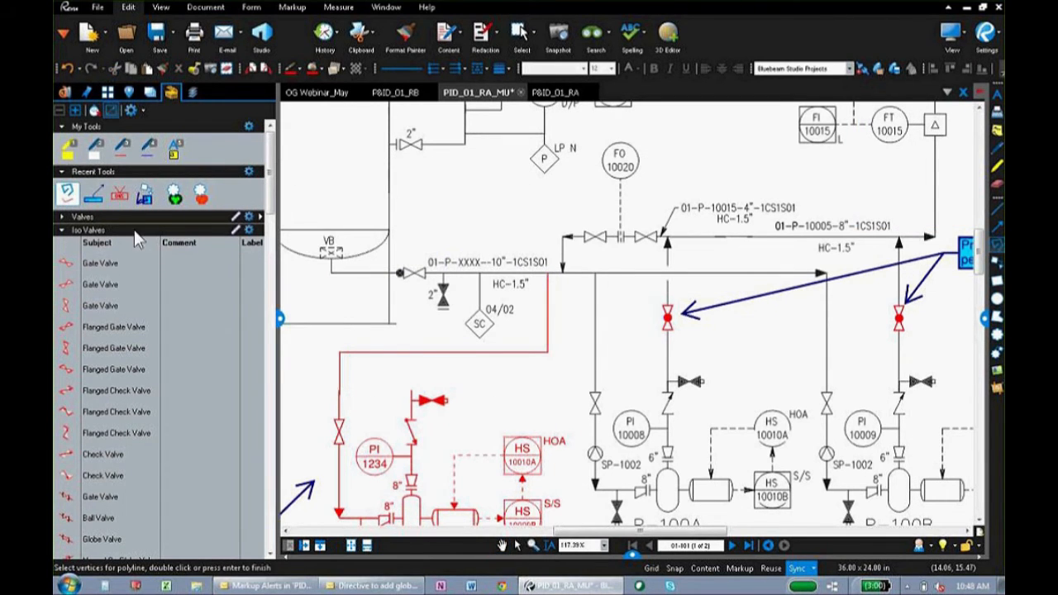
scroll(409, 394, "up", 3)
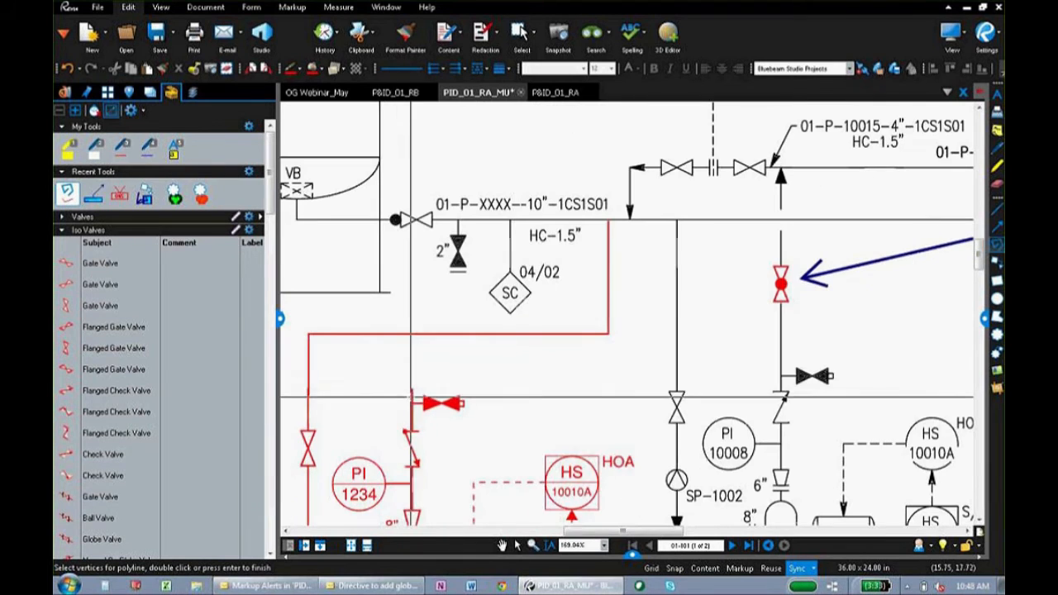
left_click(412, 387)
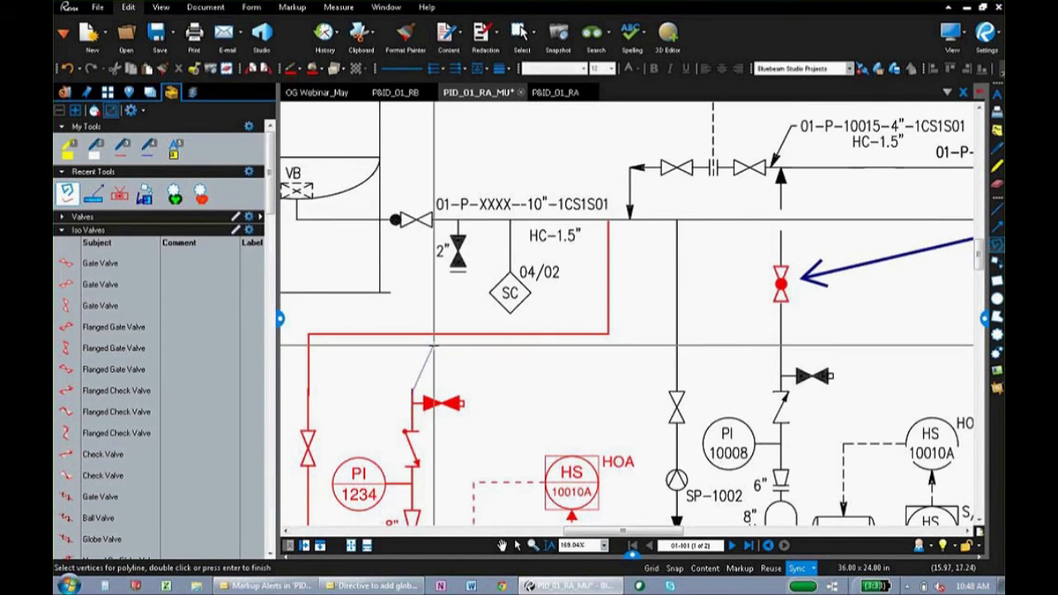
left_click(430, 355)
left_click(653, 356)
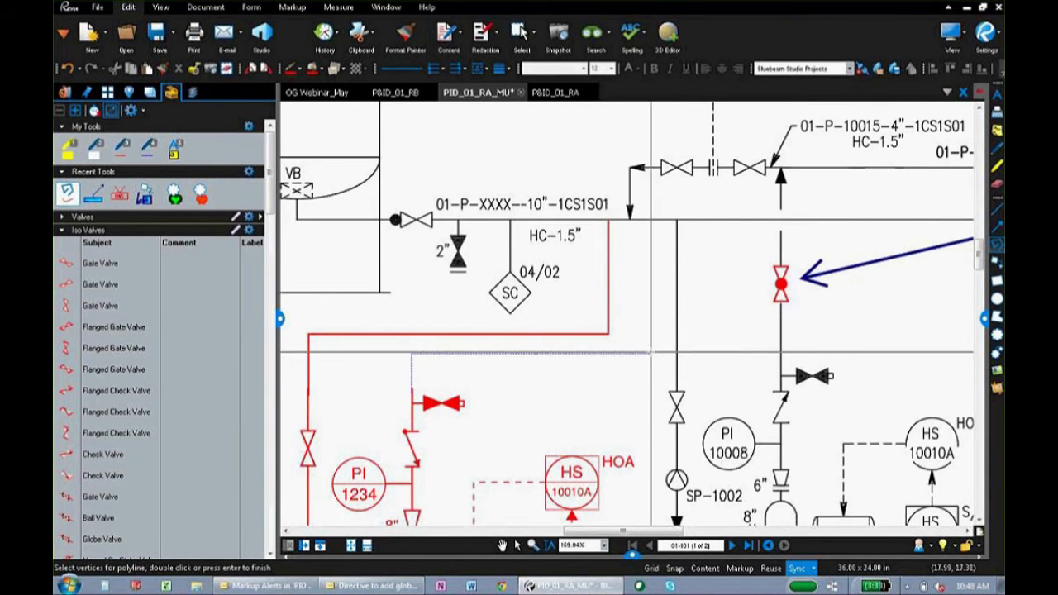
double_click(655, 220)
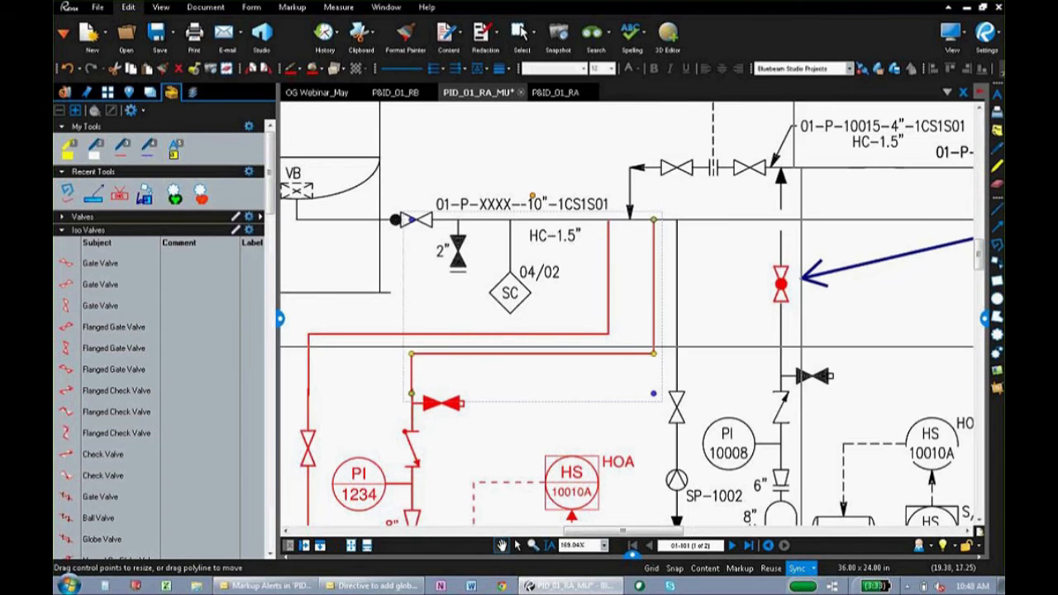
left_click(721, 381)
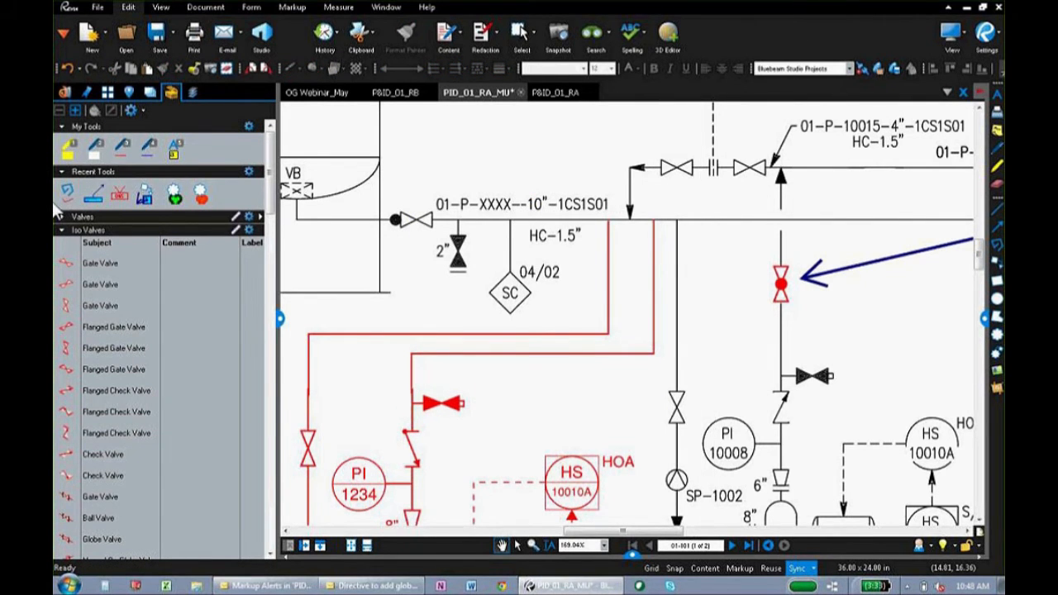
Hide the tool panel beside the PID_01_RA_MU drawing and turn off the full-screen crosshair.
left_click(63, 171)
left_click(280, 317)
scroll(403, 297, "down", 5)
scroll(403, 298, "down", 2)
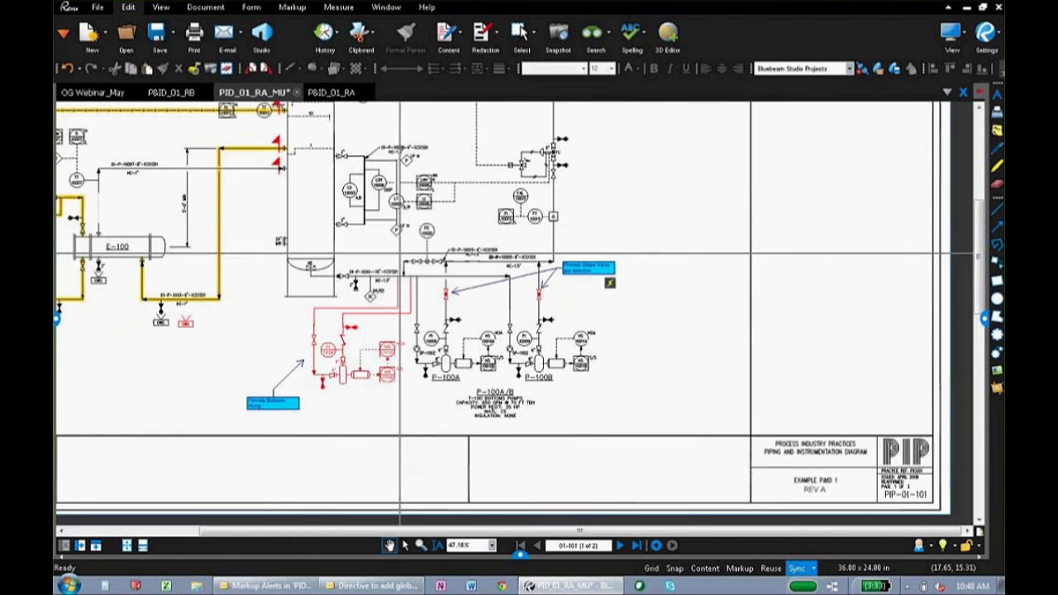
scroll(472, 285, "down", 2)
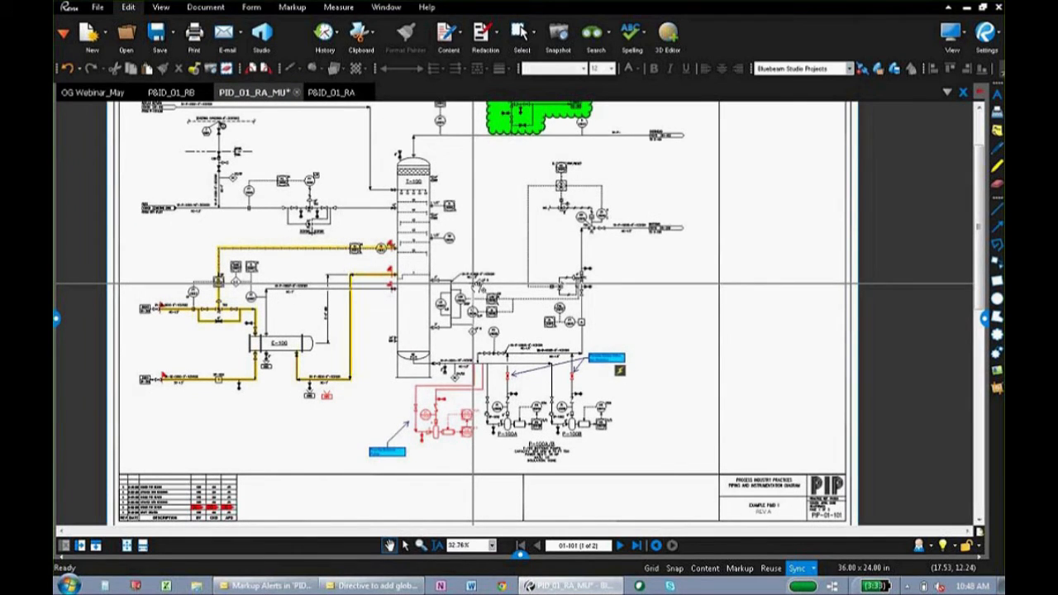
left_click(985, 34)
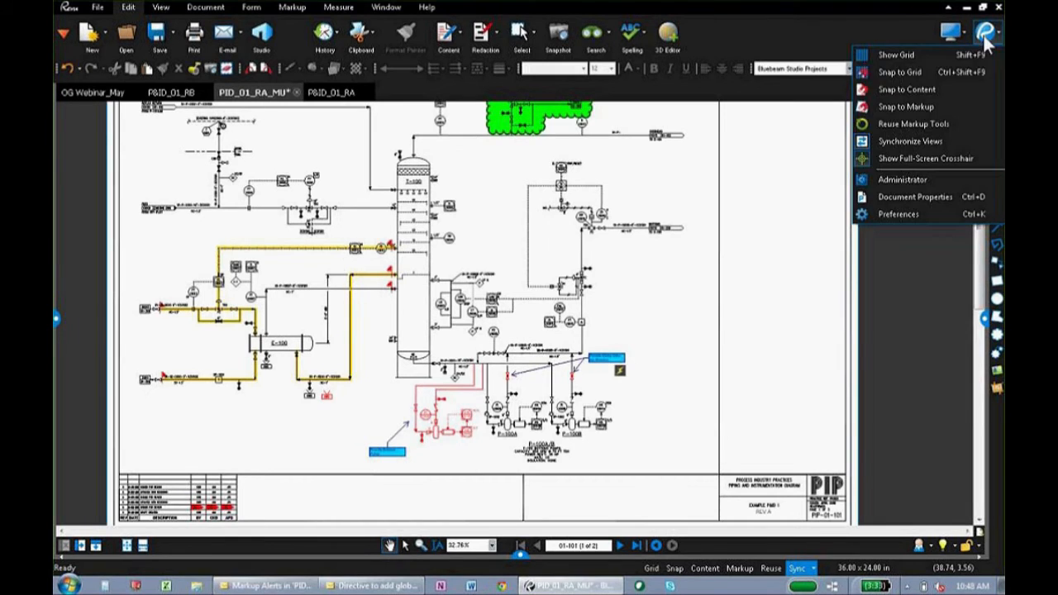
left_click(926, 158)
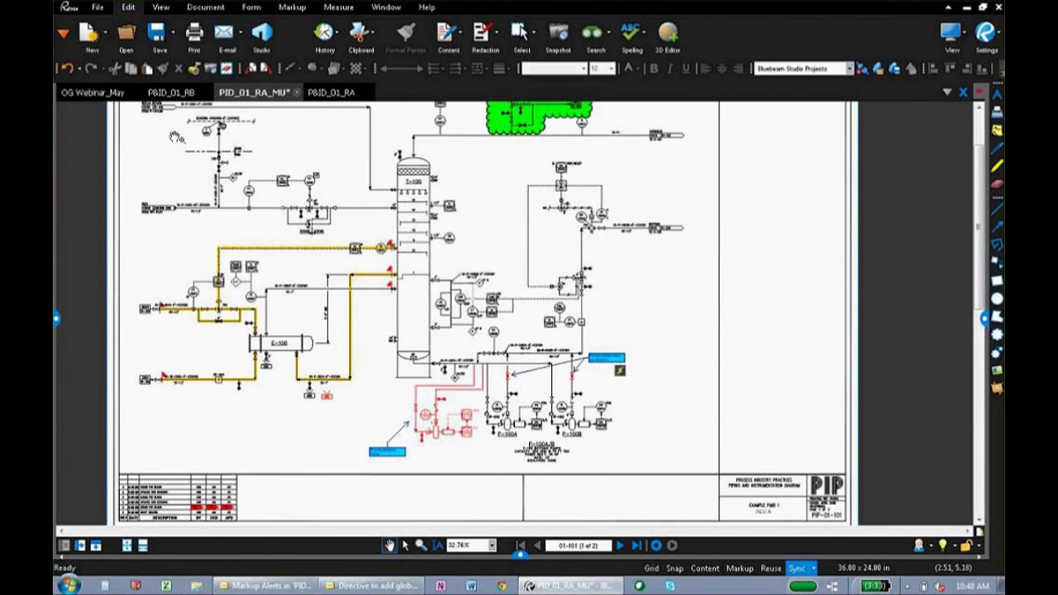
Switch to the P&ID_01_RB drawing and expand the Markups list beneath the page.
left_click(198, 96)
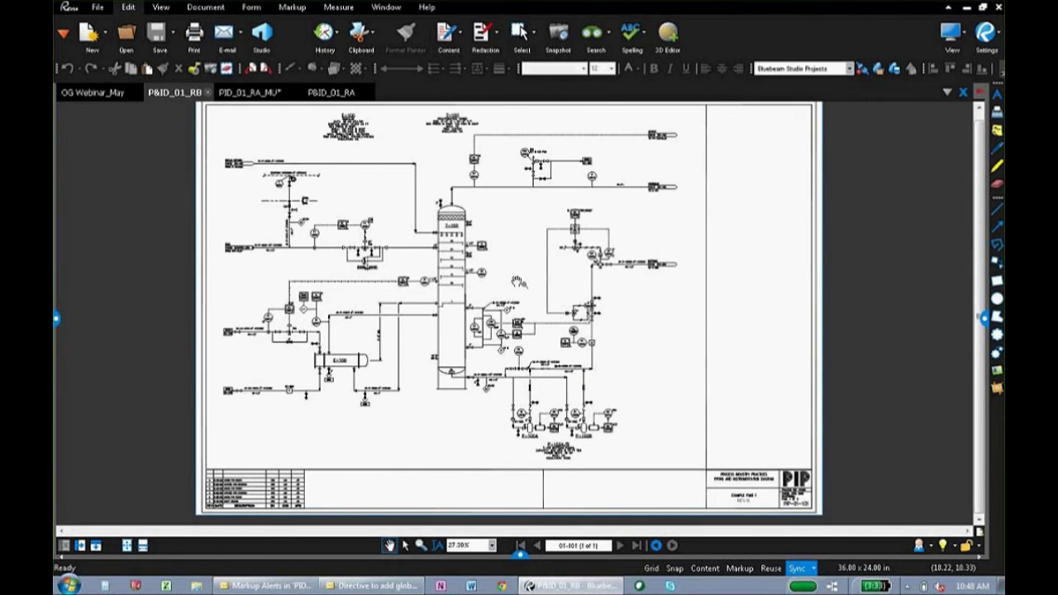
left_click_drag(515, 281, 526, 286)
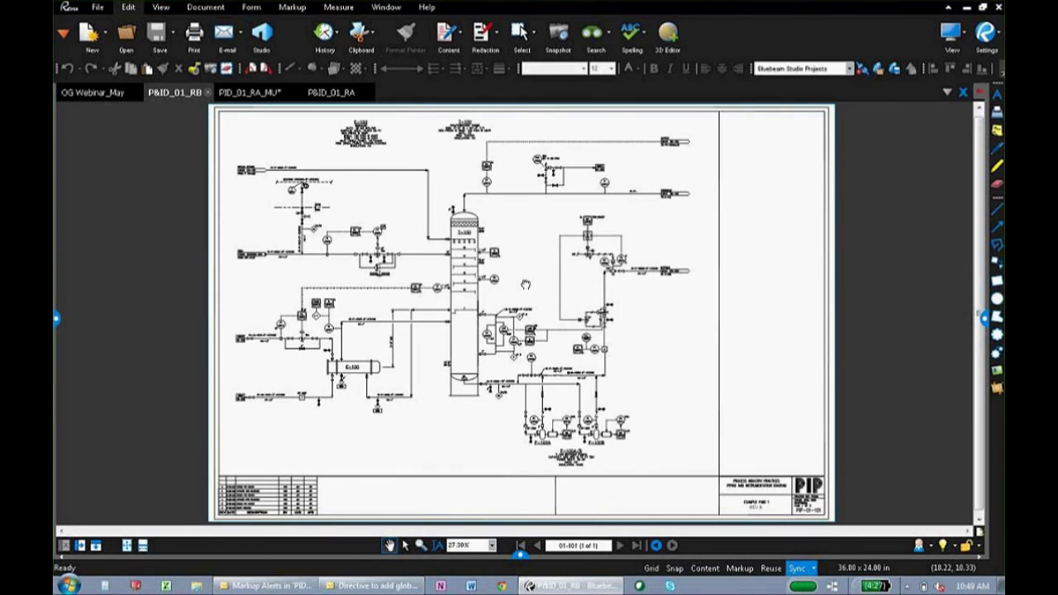
left_click(521, 554)
left_click_drag(523, 523, 528, 400)
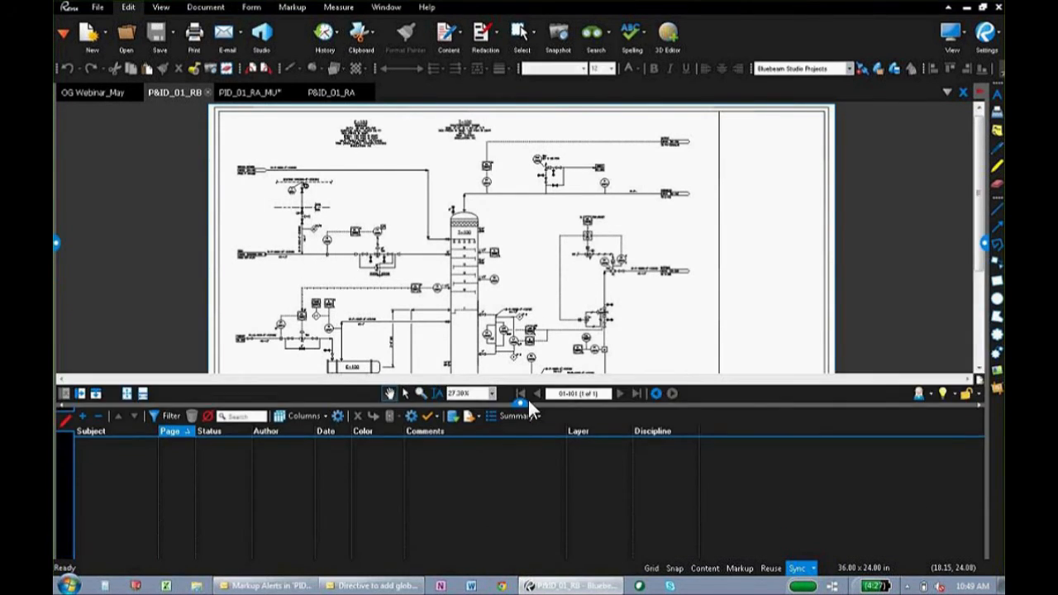
Start a markup import and browse to the Comments folder under Bluebeam Demo 2015, Oil Gas Chemical, Import Comments.
left_click(453, 416)
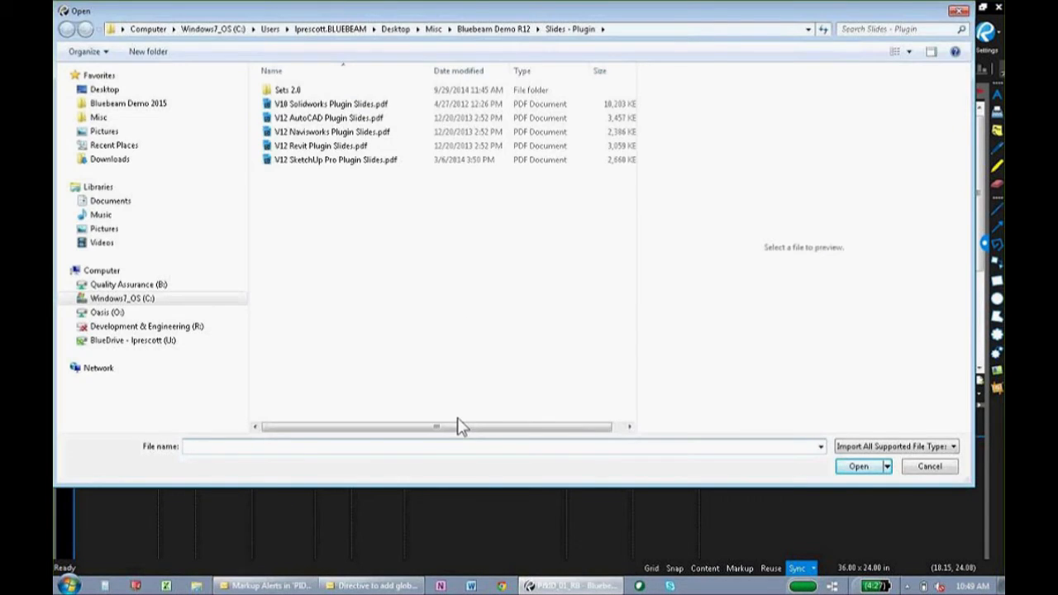
left_click(94, 103)
double_click(320, 298)
double_click(334, 146)
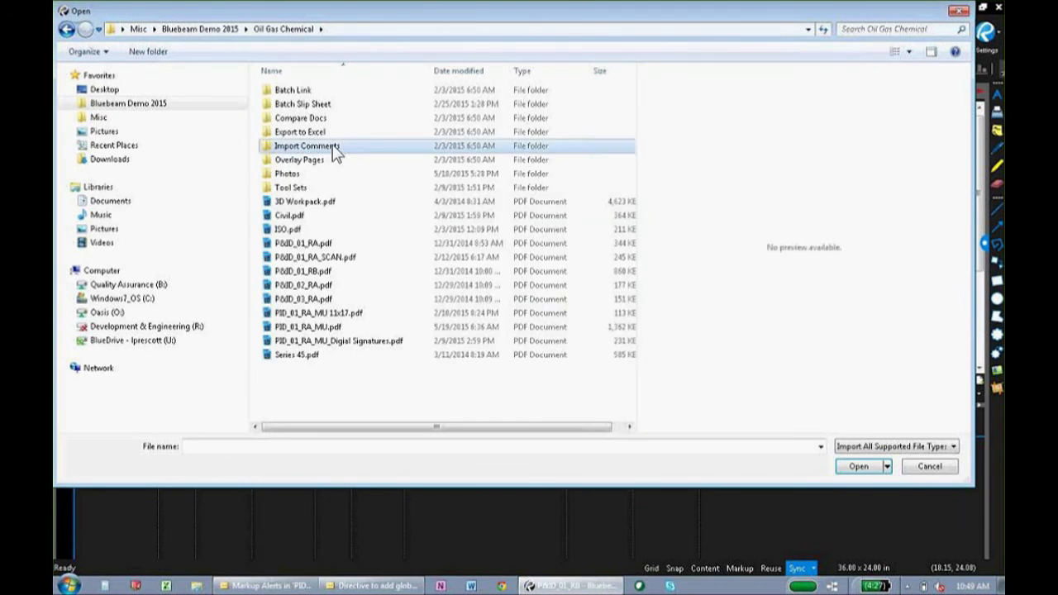
double_click(304, 91)
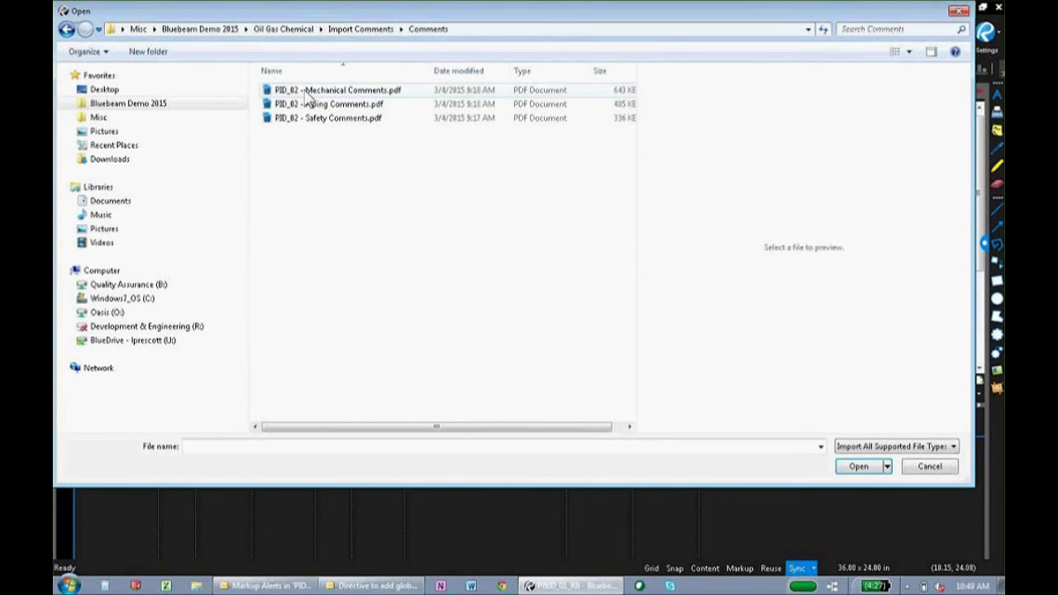
Preview the PID_02 Mechanical, Piping and Safety Comments PDFs and import the markups of all three into the drawing.
left_click(361, 93)
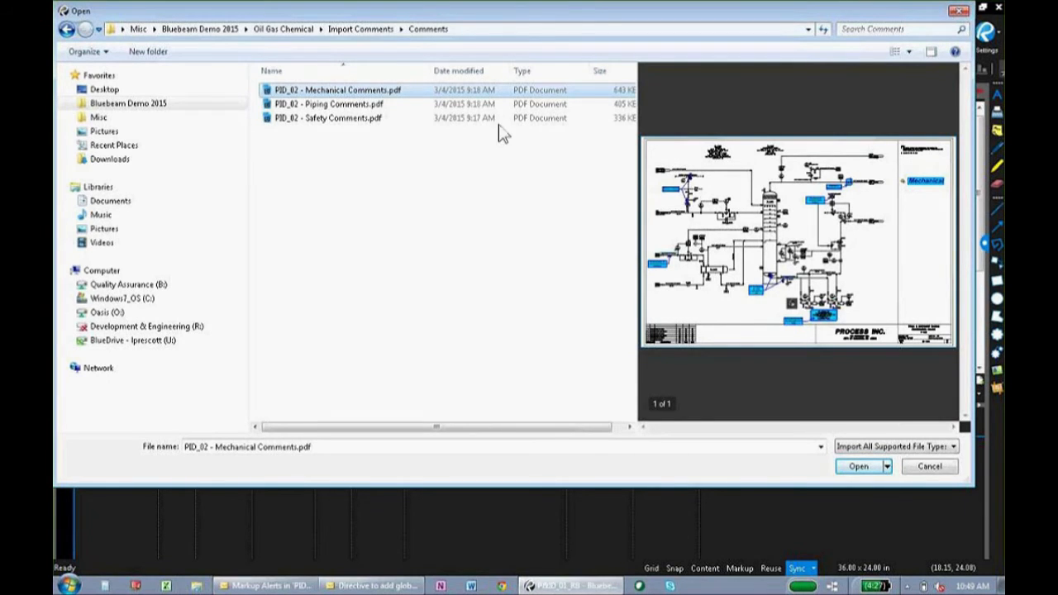
left_click(413, 105)
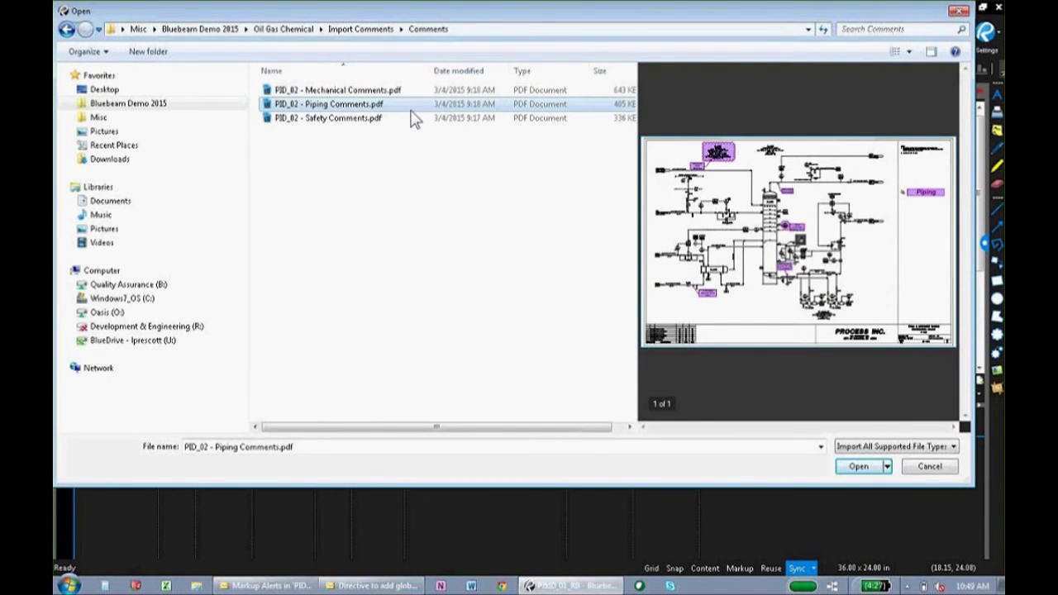
left_click(410, 117)
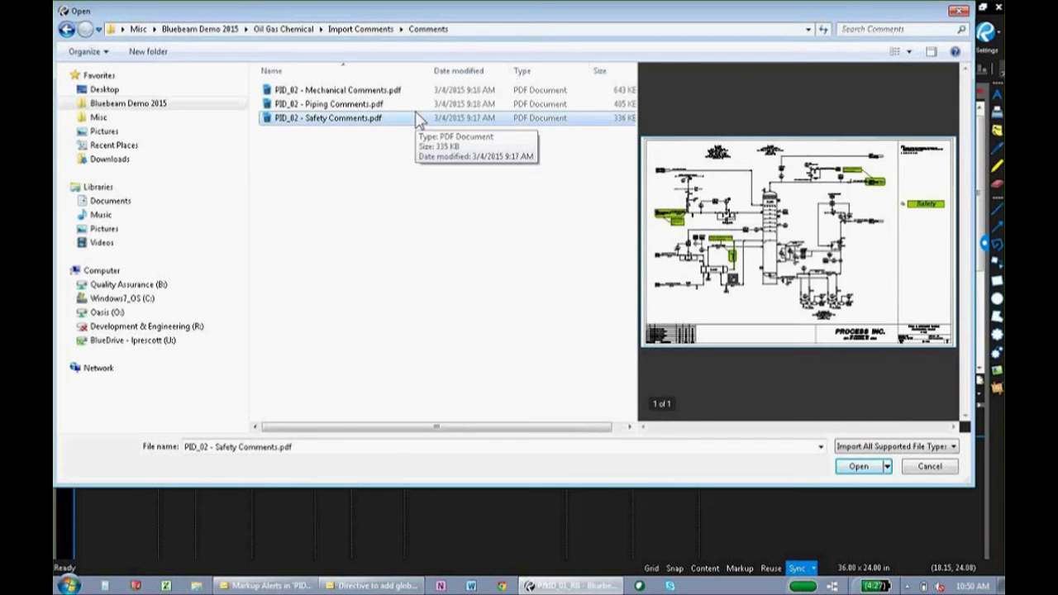
left_click_drag(408, 161, 362, 90)
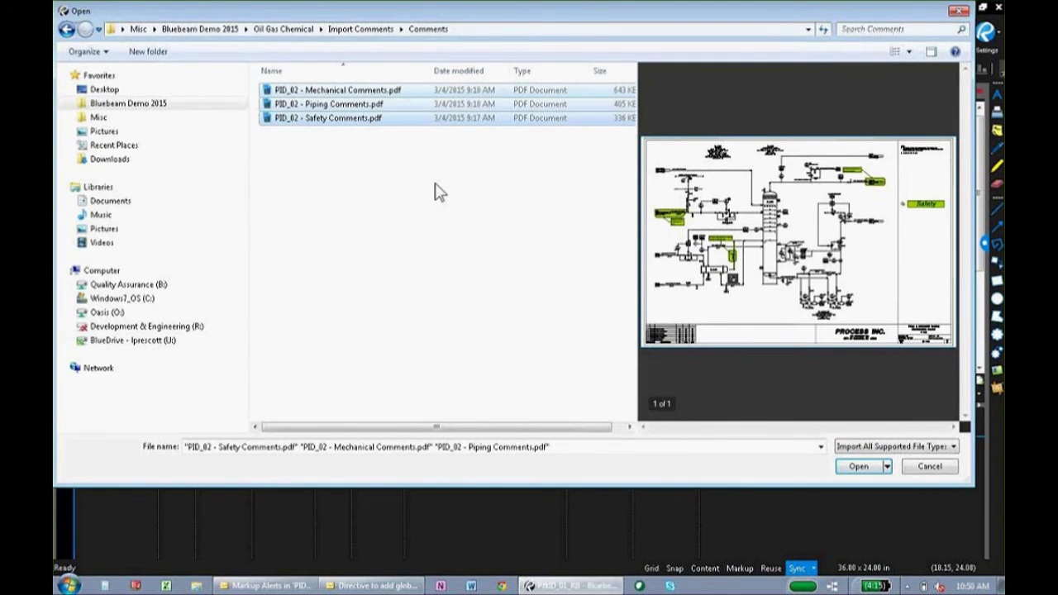
left_click(857, 467)
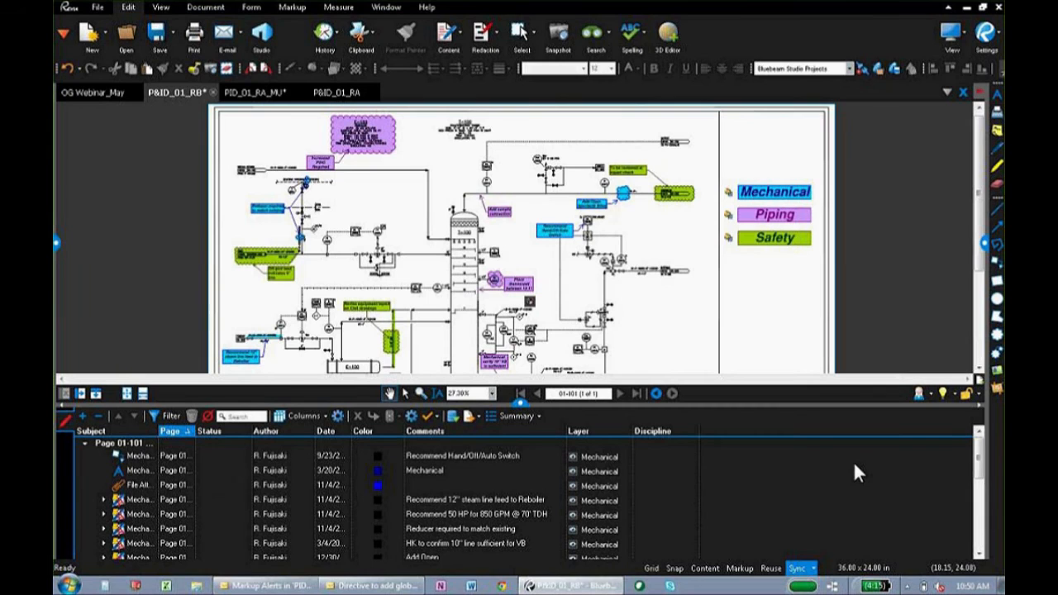
Collapse the Markups list and show the drawing's layers in the side panel.
left_click_drag(521, 404, 519, 410)
left_click(519, 409)
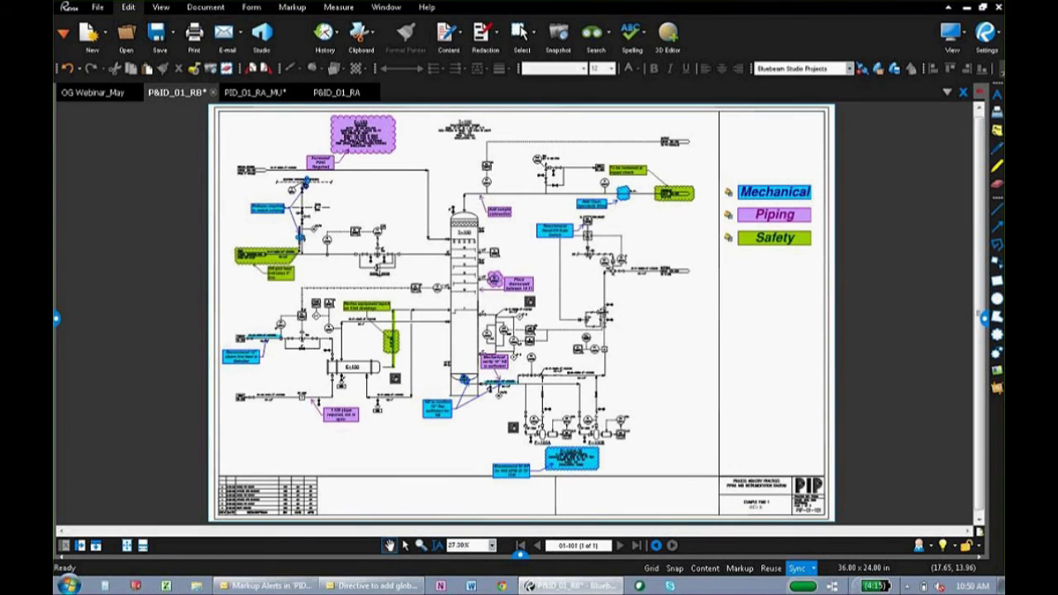
left_click(53, 319)
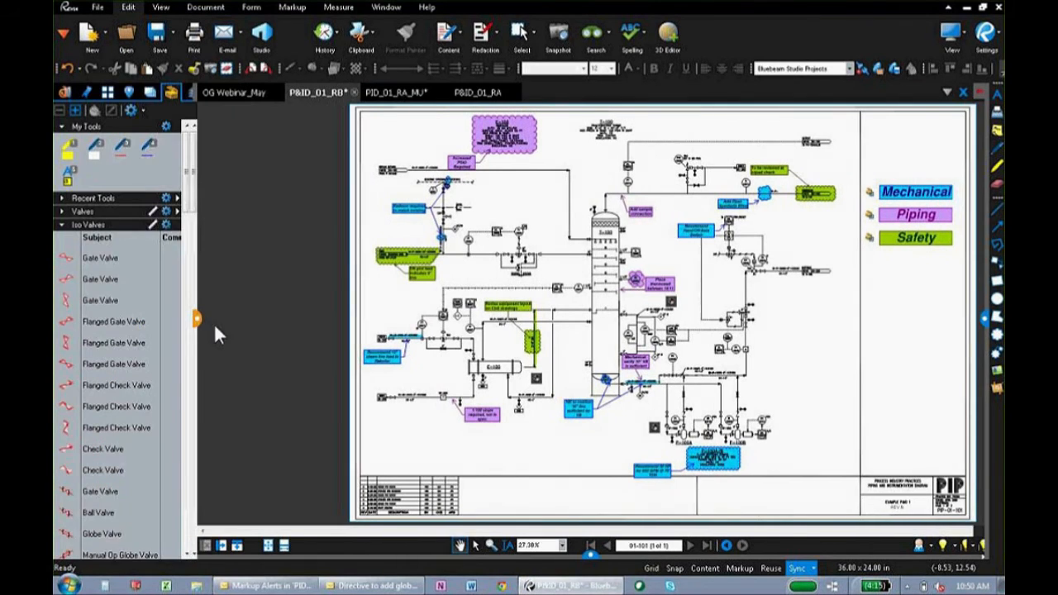
left_click_drag(214, 323, 226, 327)
left_click(64, 33)
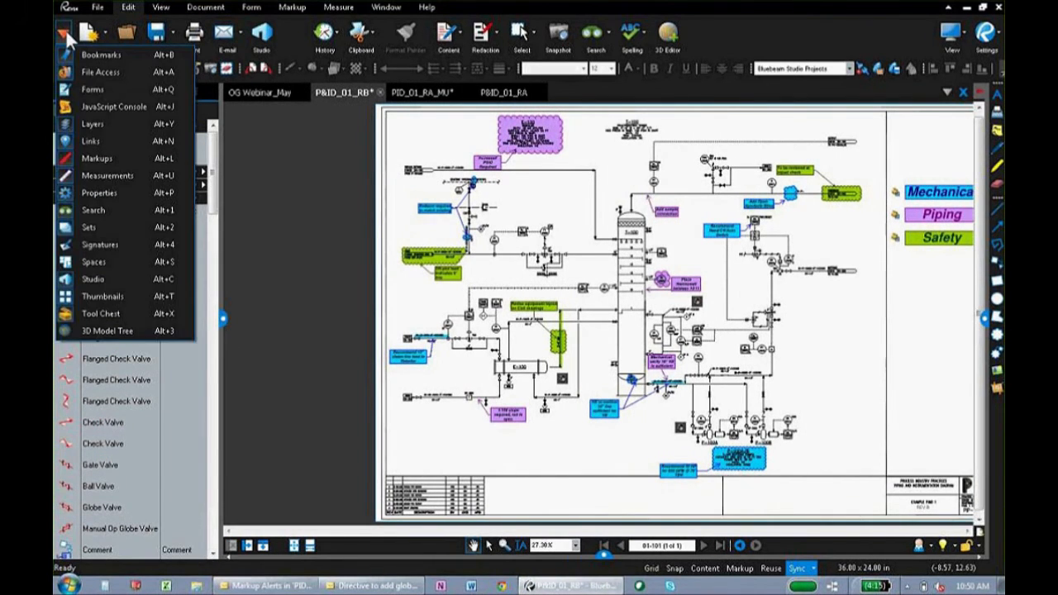
left_click(87, 129)
Hide the Piping and Safety layers one after the other, turn both back on, and hide the side panel.
left_click(74, 137)
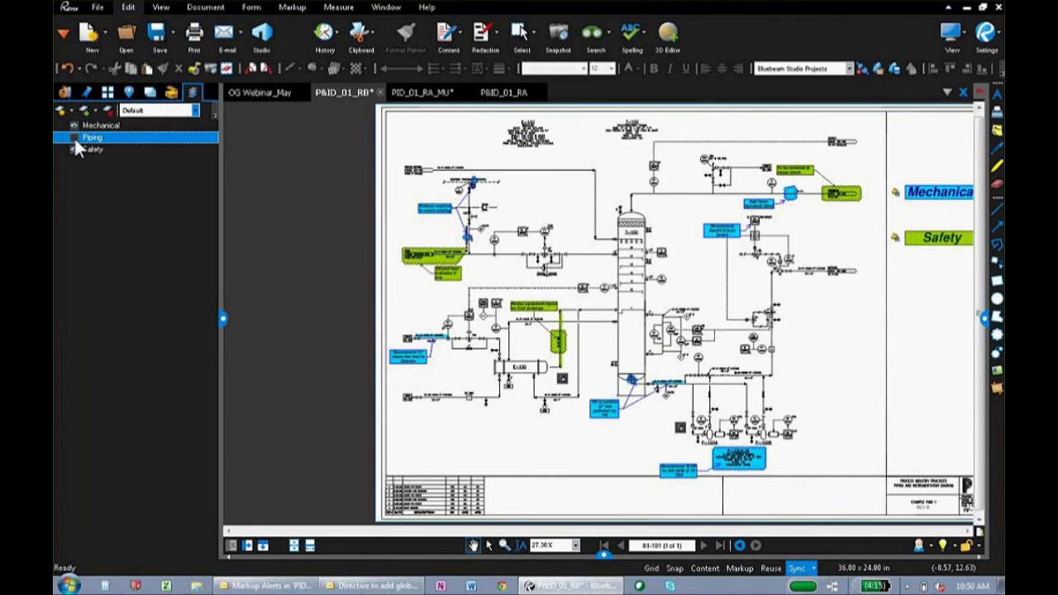
left_click(74, 150)
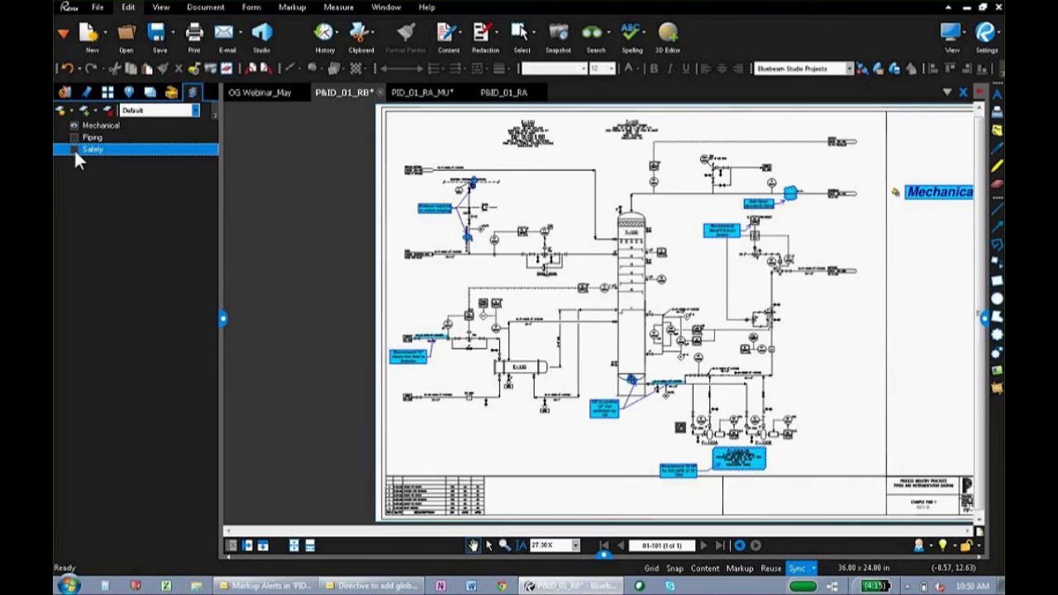
left_click(74, 150)
left_click(74, 137)
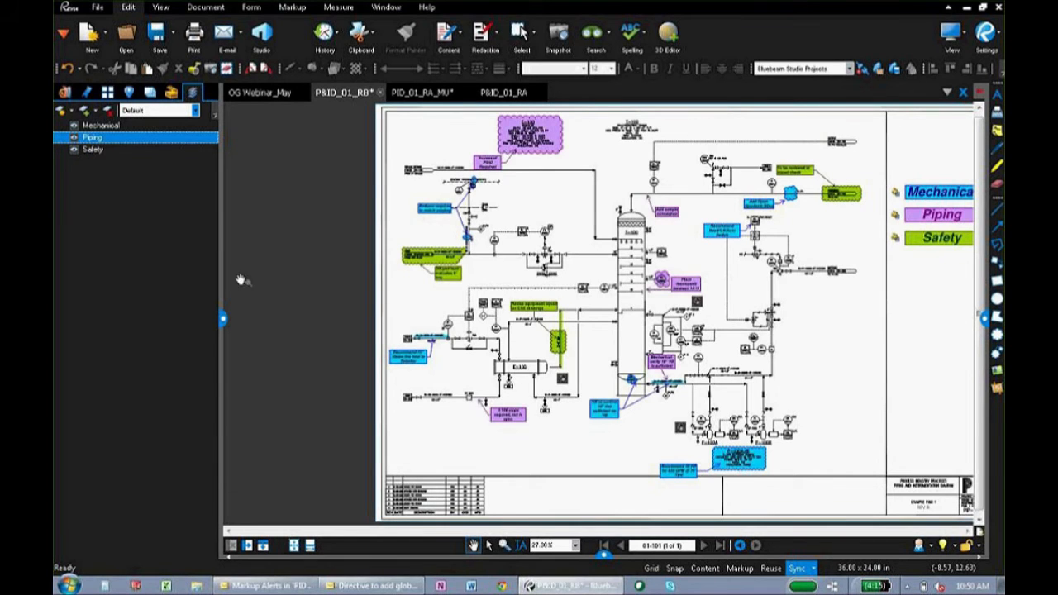
left_click(221, 318)
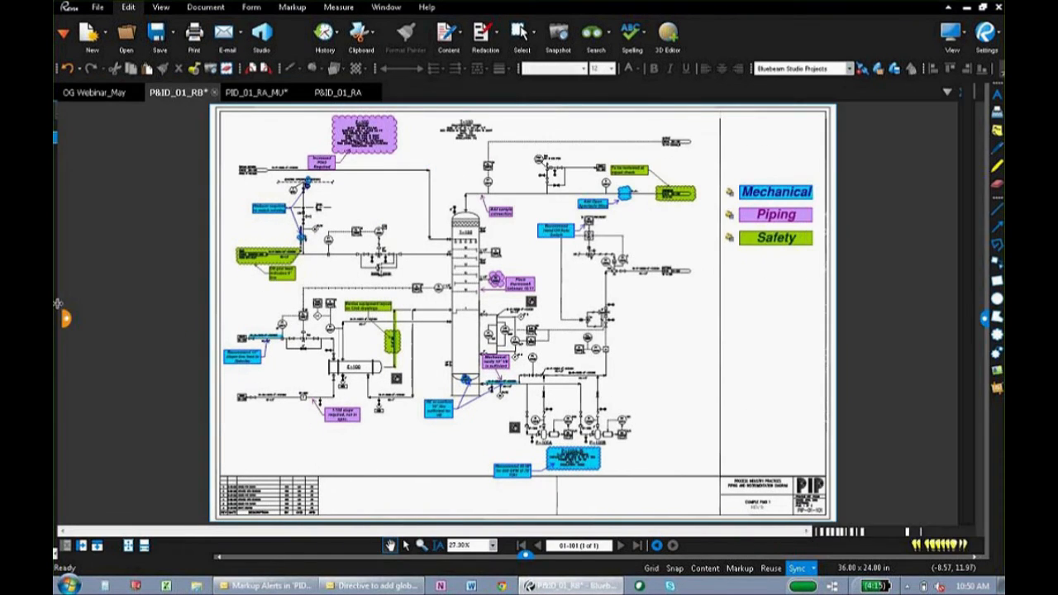
Expand the Markups list, widen its Subject column, and group the markups by subject.
left_click_drag(518, 555, 528, 291)
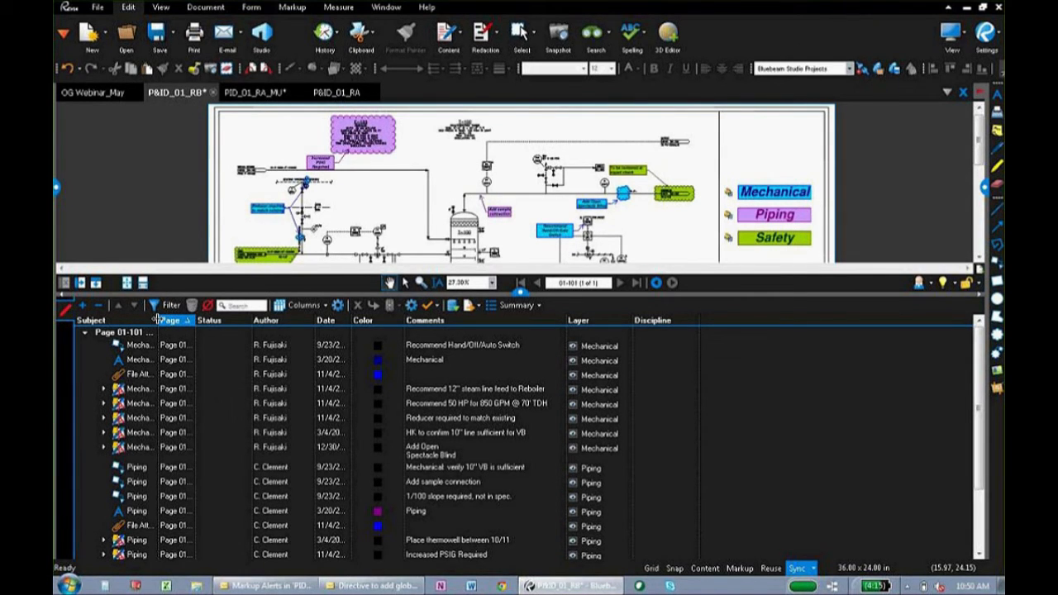
left_click_drag(156, 320, 242, 320)
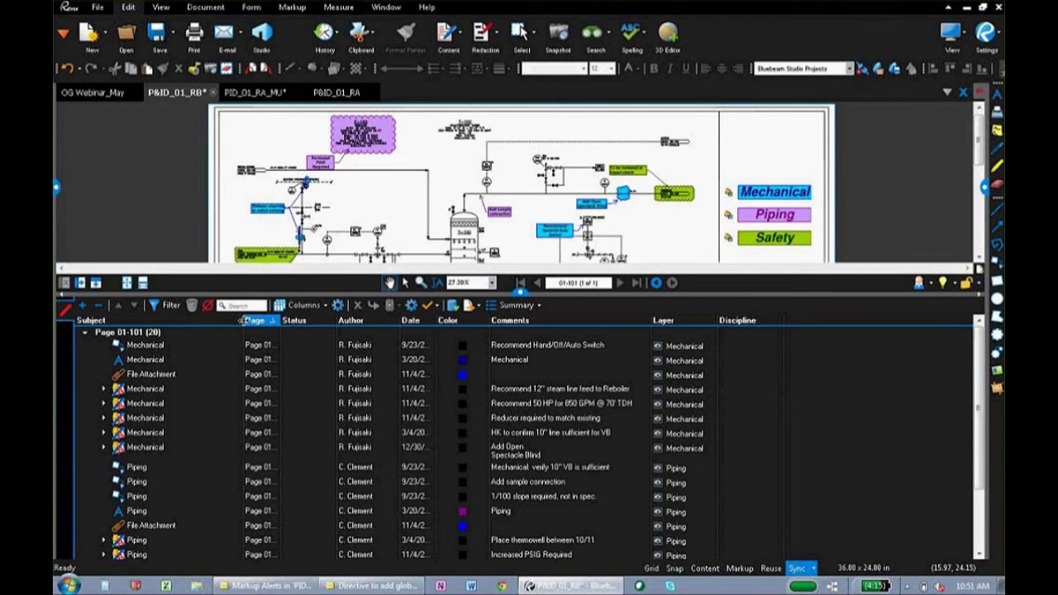
left_click(86, 322)
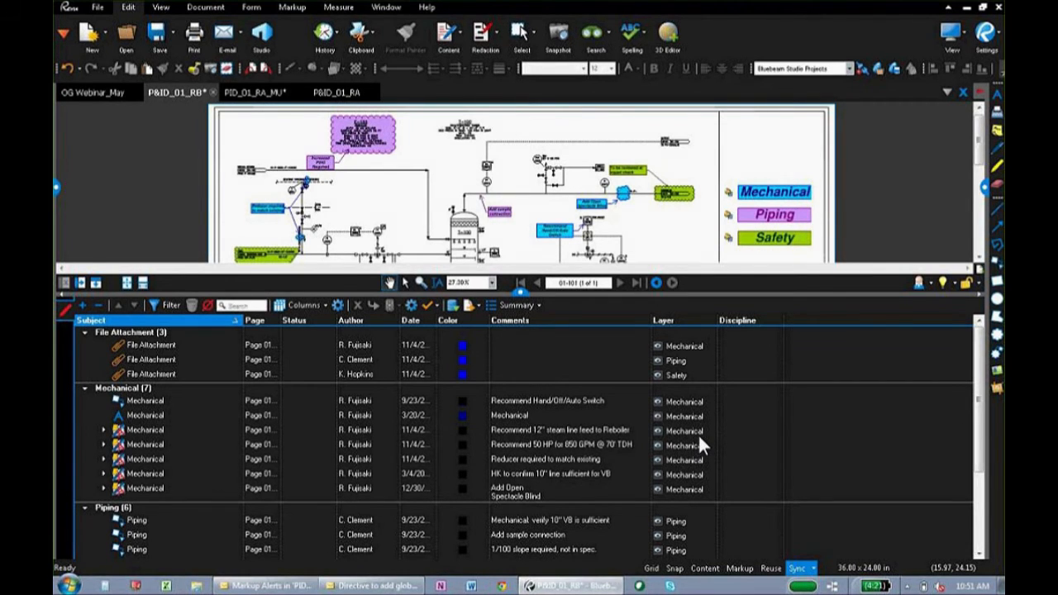
Review the columns available for the Markups list and the custom columns in the Manage Columns dialog.
left_click(296, 305)
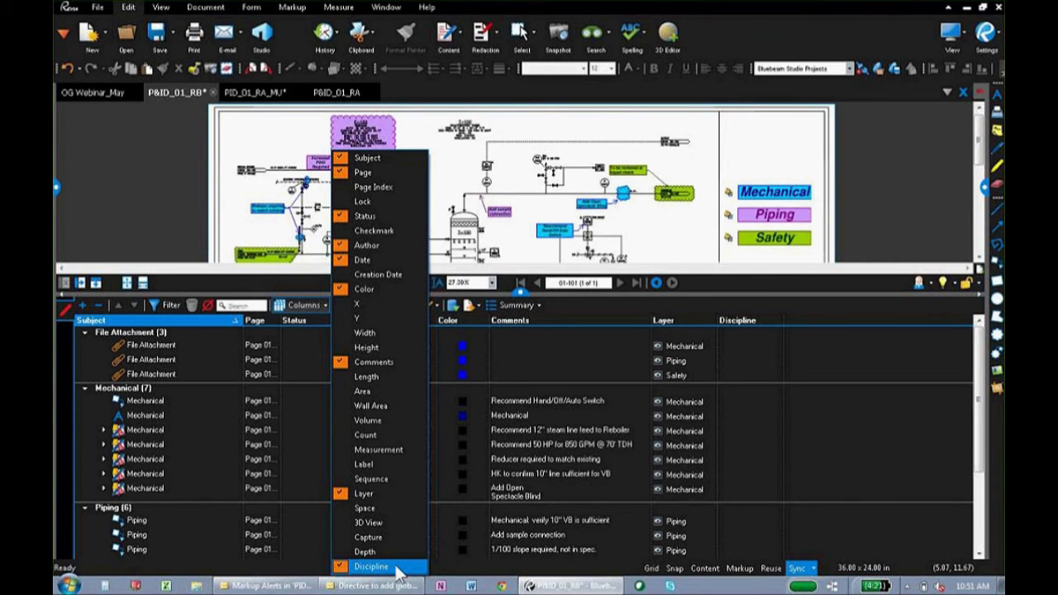
left_click(319, 304)
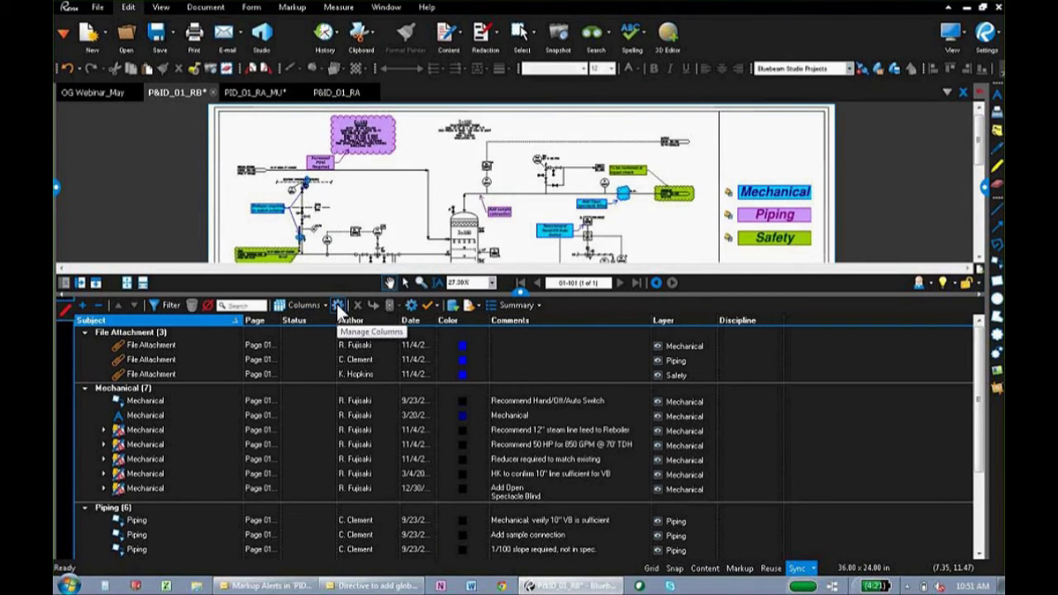
left_click(338, 306)
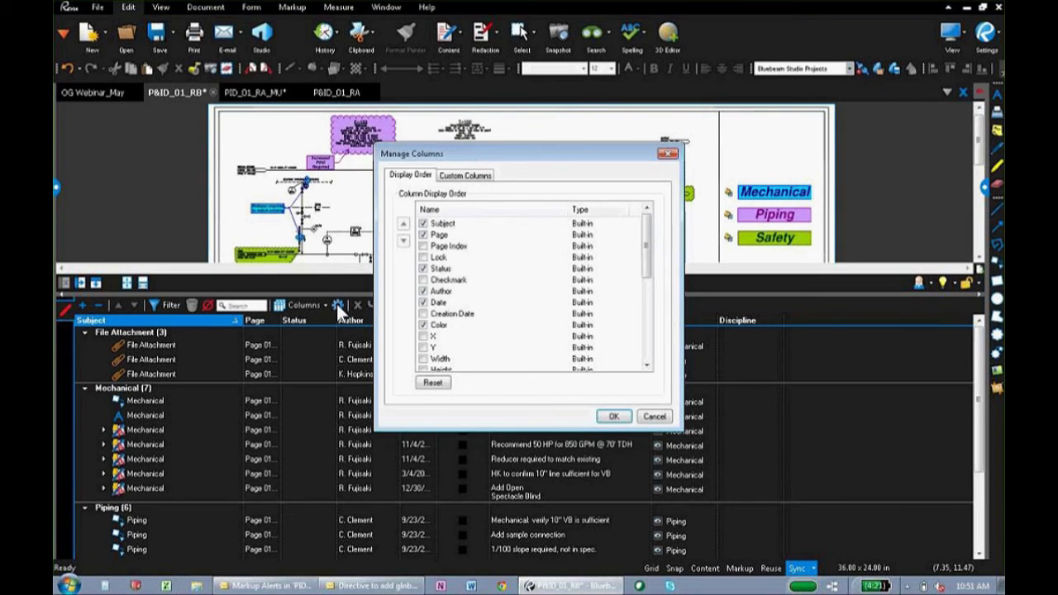
left_click(465, 175)
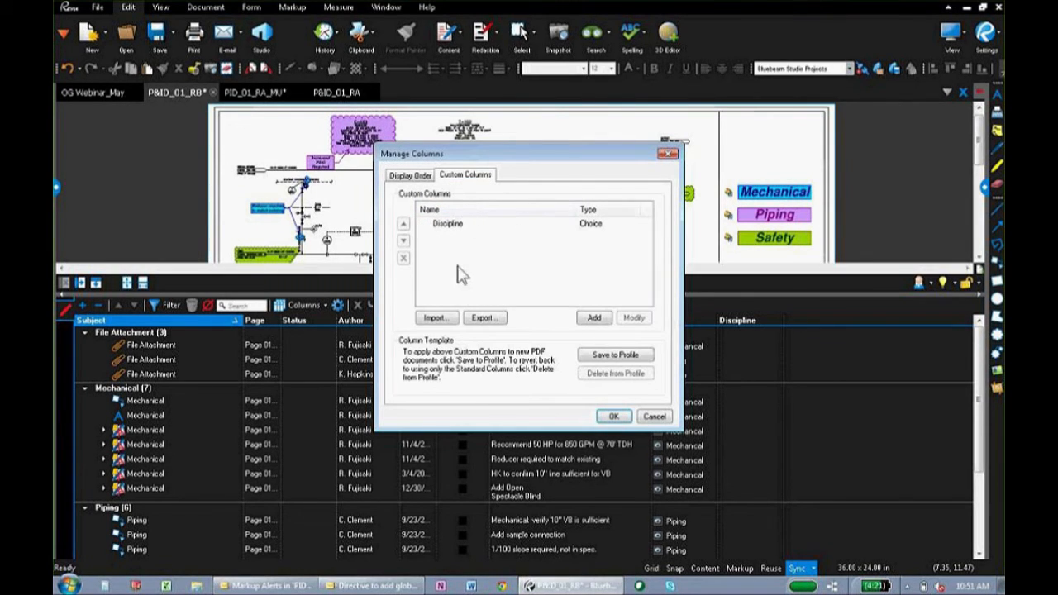
Check the column types offered for a new custom column and leave without adding one.
left_click(592, 318)
left_click(541, 216)
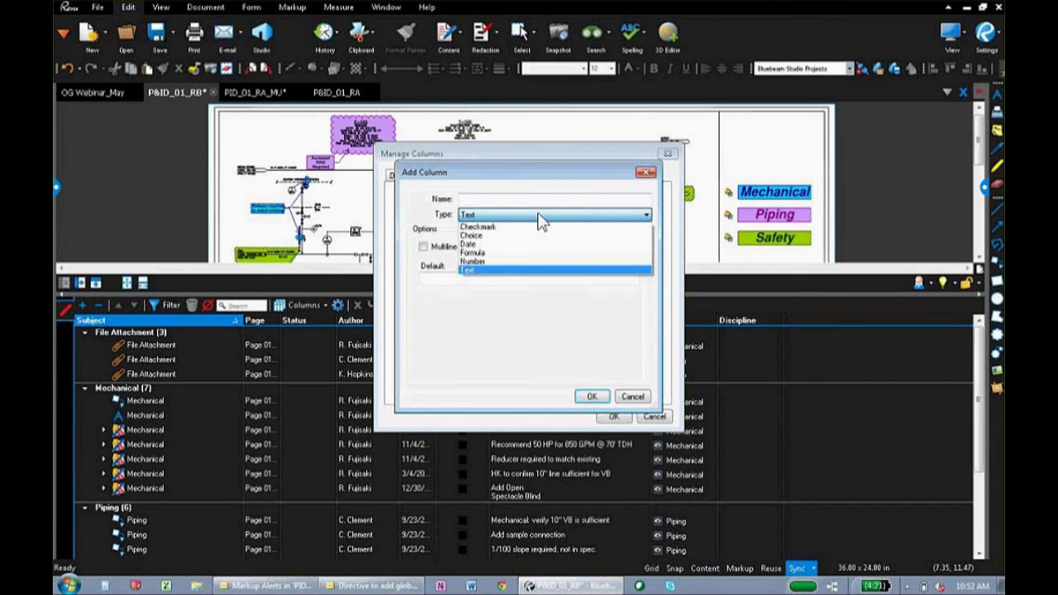
left_click(632, 397)
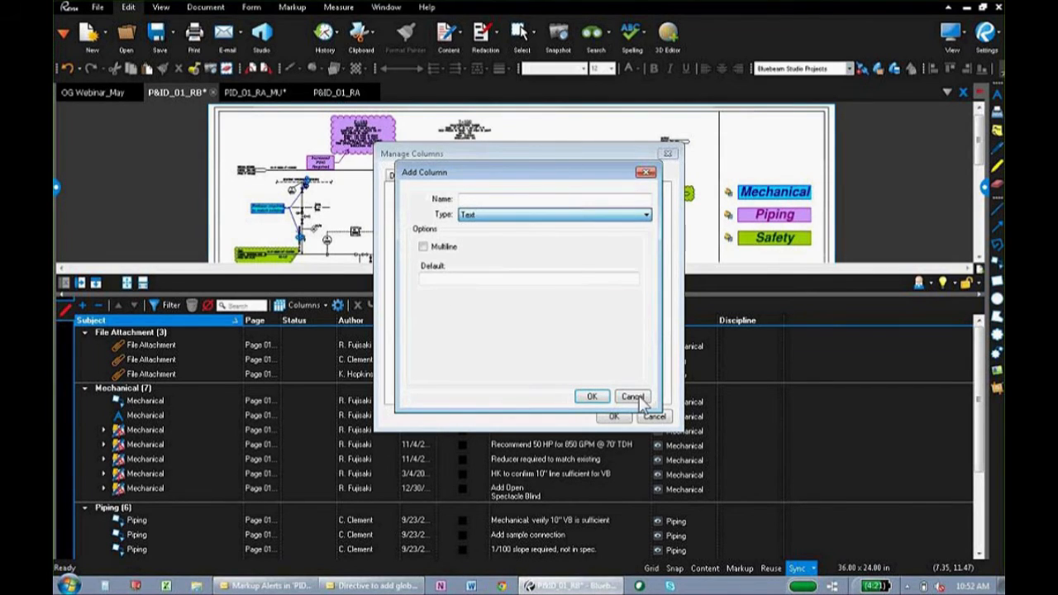
left_click(632, 396)
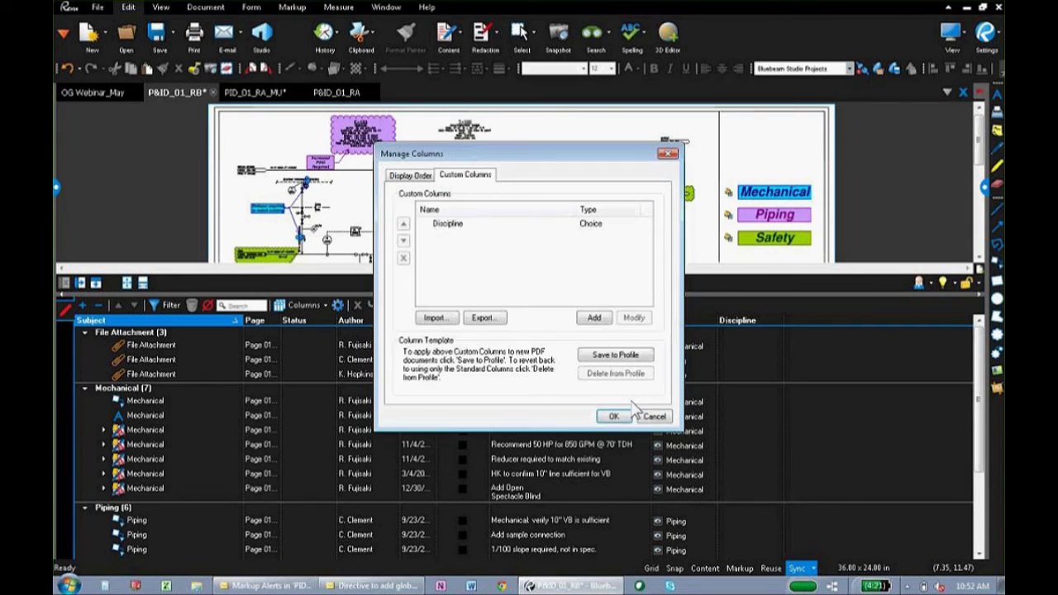
Review the choice items of the Discipline custom column, cancel out of the column settings, and look through the grouped markups.
left_click(542, 227)
double_click(541, 224)
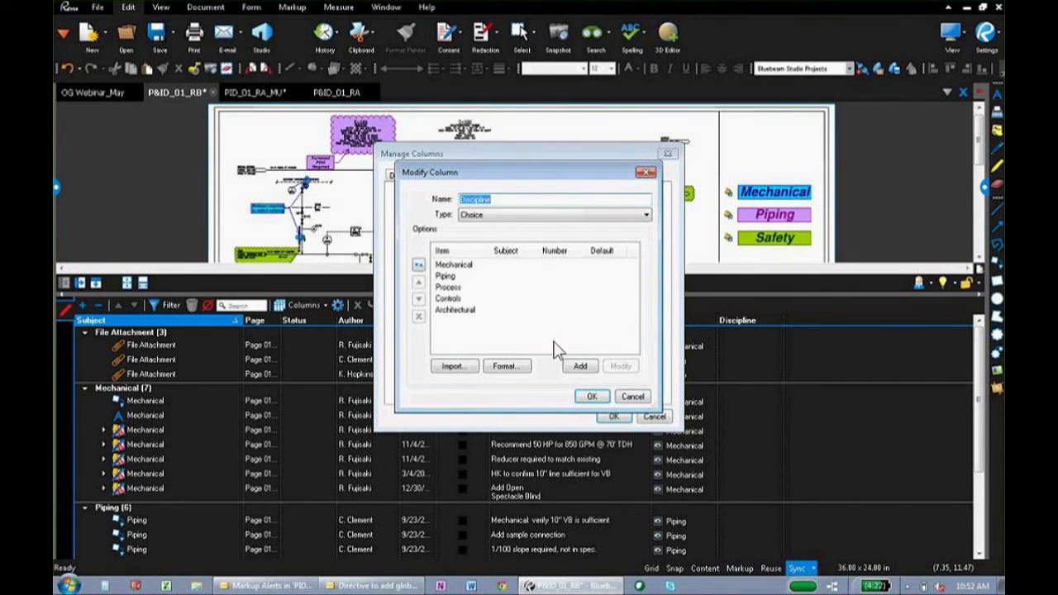
left_click(630, 397)
left_click(654, 417)
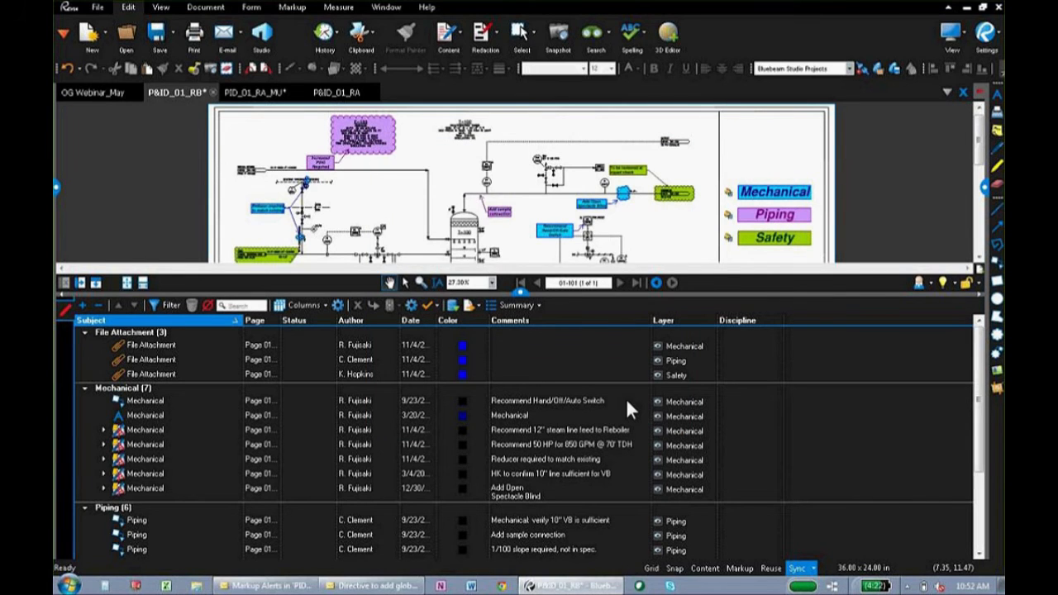
scroll(626, 398, "down", 3)
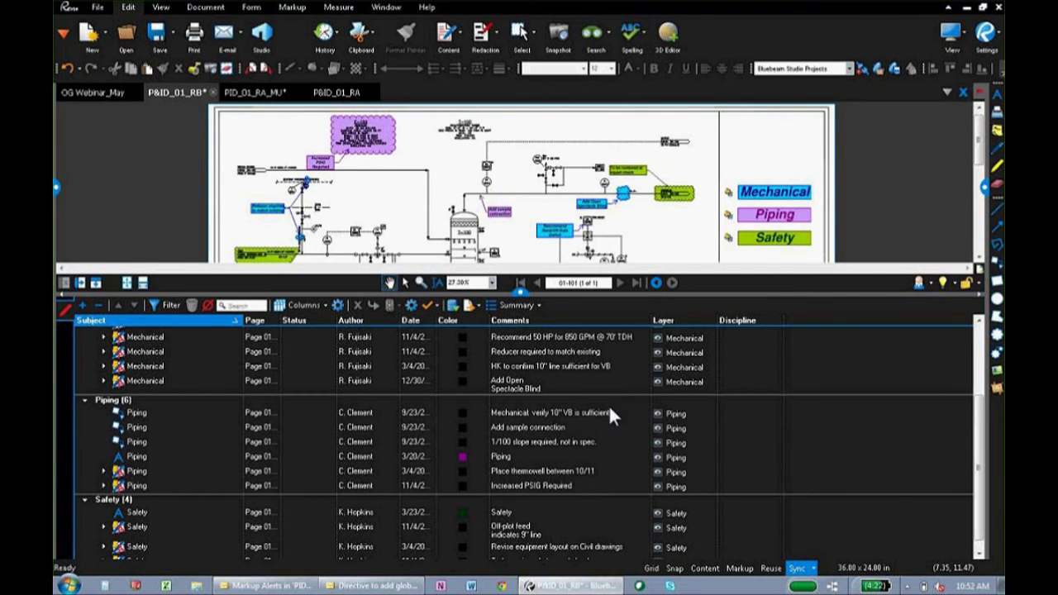
Step through the six Piping markups in the Markups list to locate each one on the drawing.
left_click(726, 413)
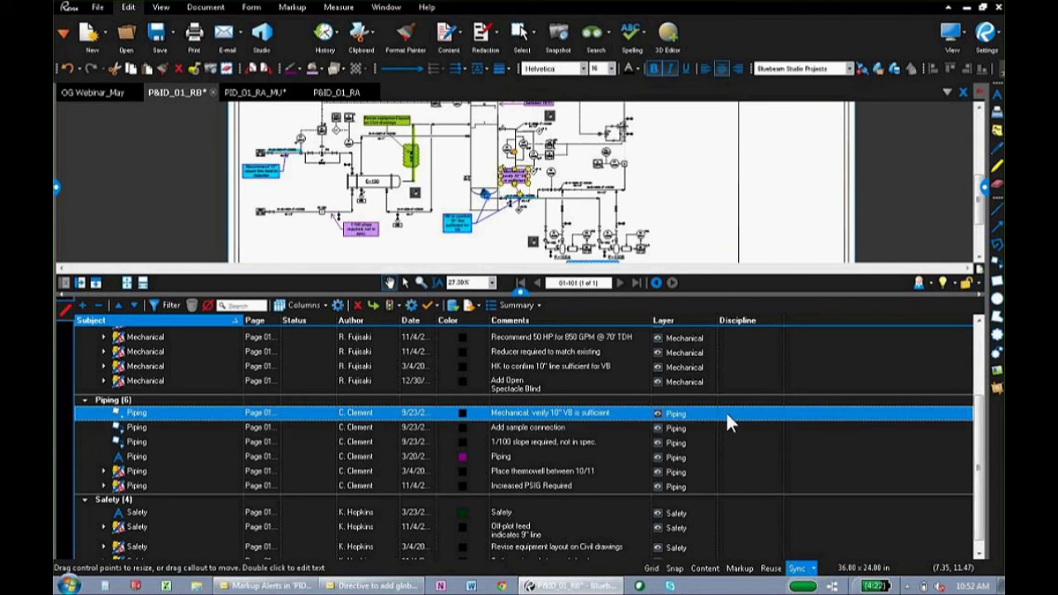
left_click(728, 425)
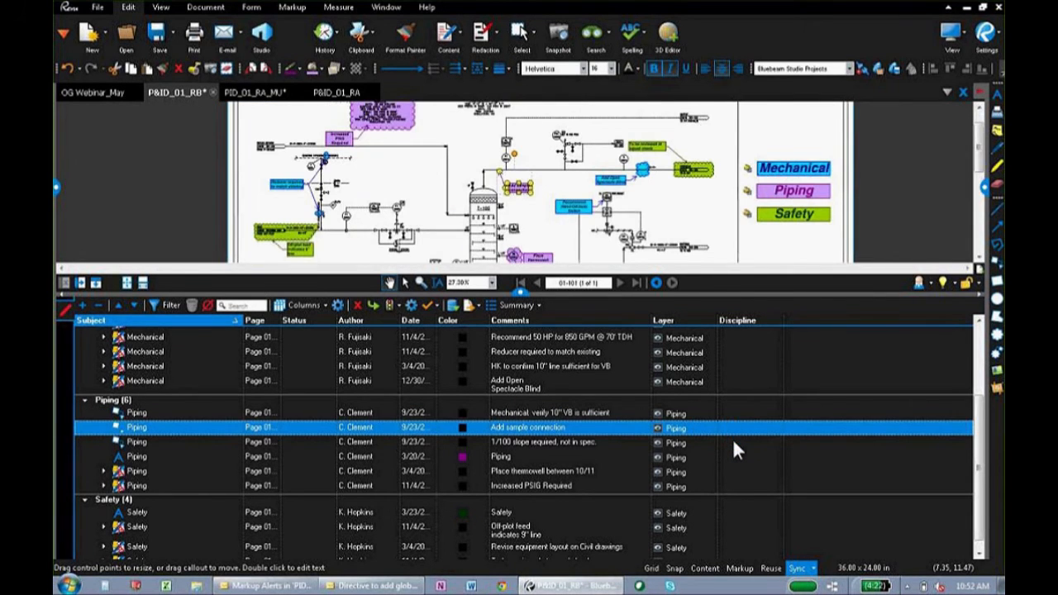
left_click(732, 441)
left_click(737, 457)
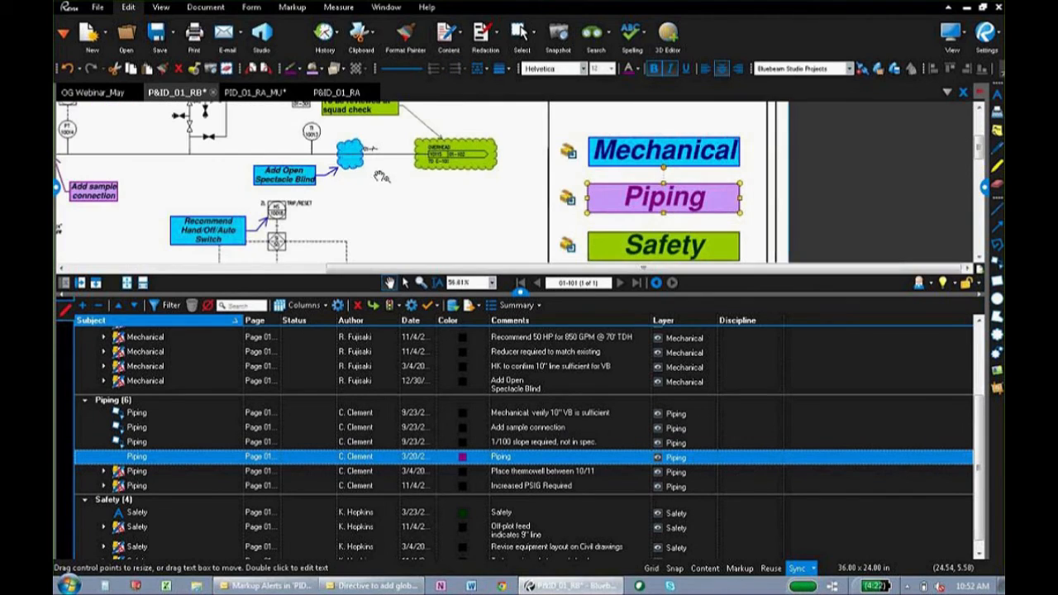
left_click(739, 472)
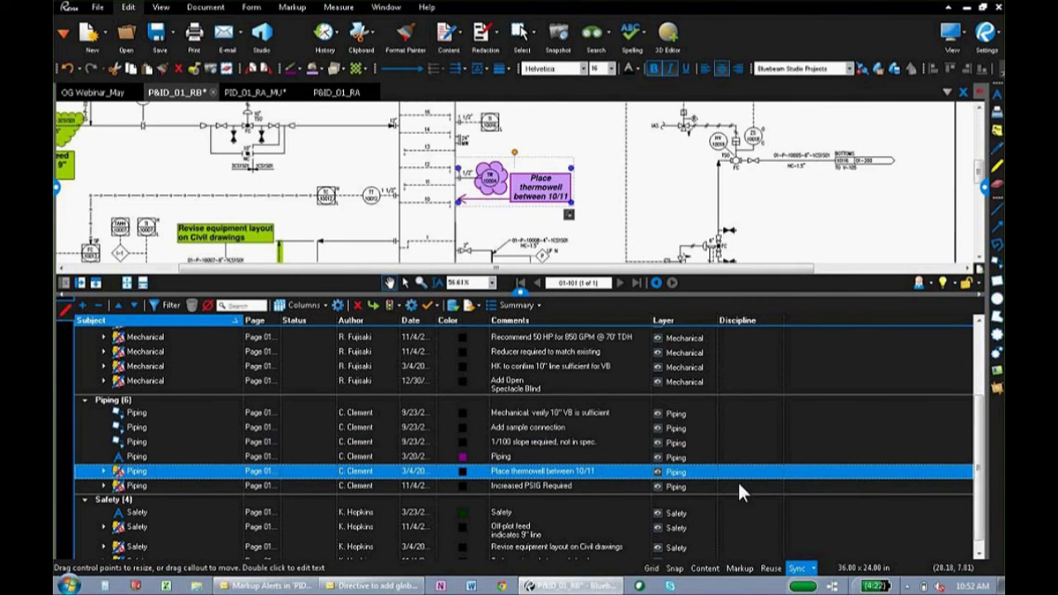
left_click(739, 485)
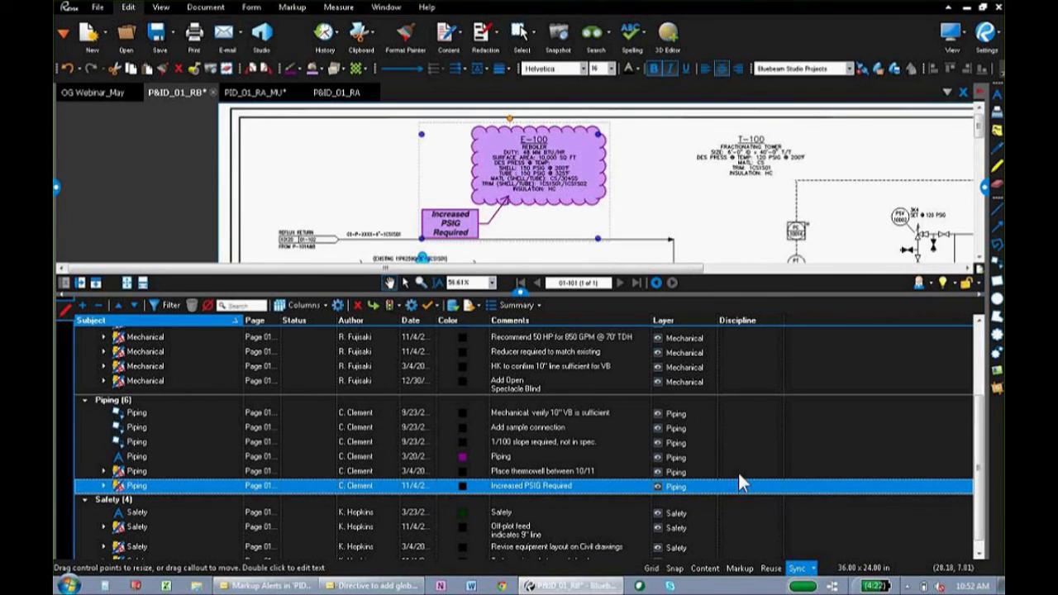
Set the Discipline of the "Place thermowell between 10/11" and "Increased PSIG Required" markups to Controls.
left_click(740, 472)
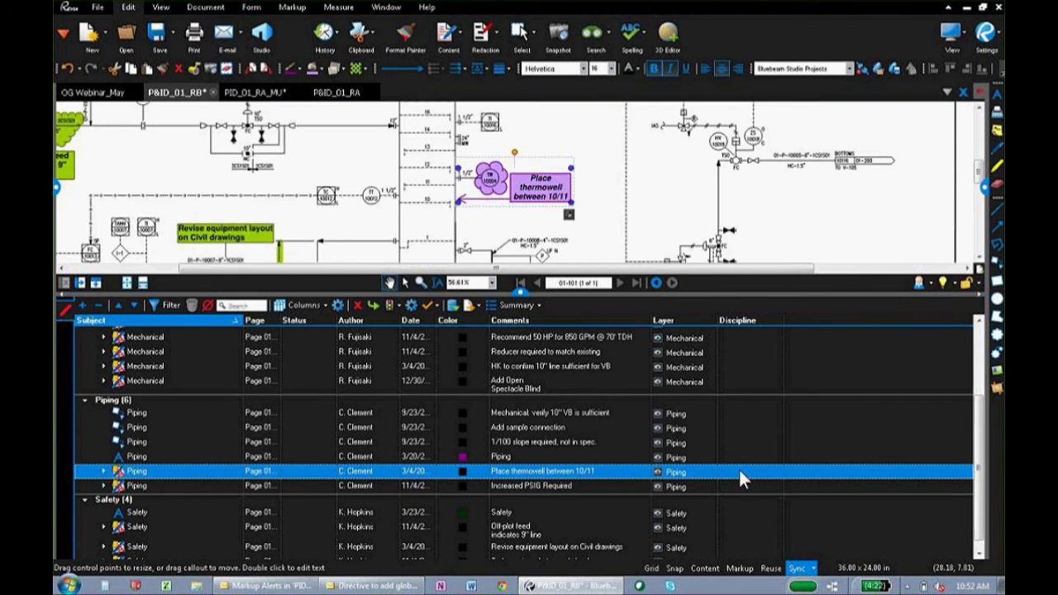
left_click(740, 471)
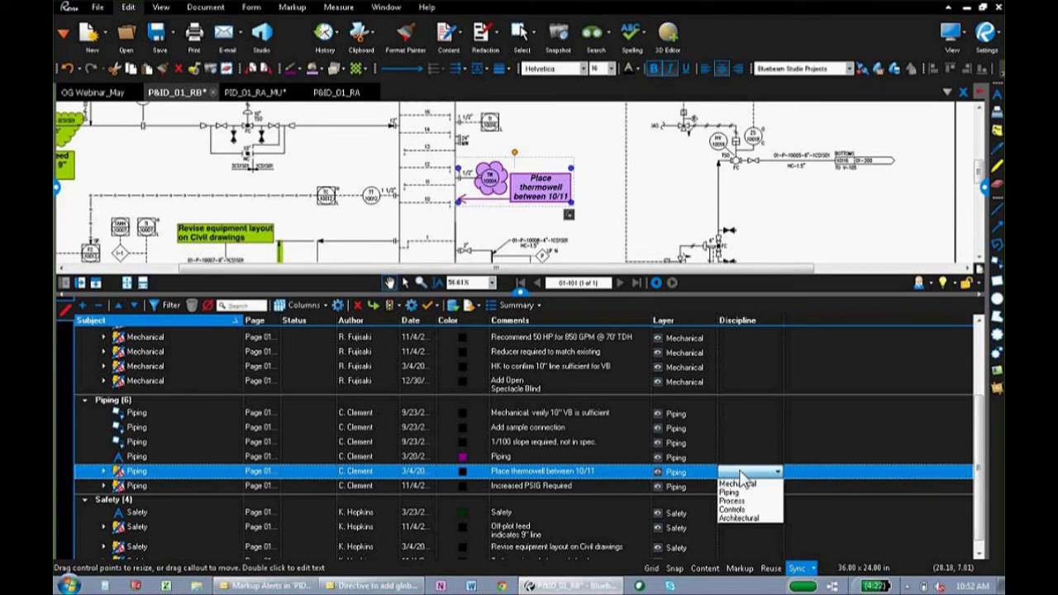
left_click(742, 509)
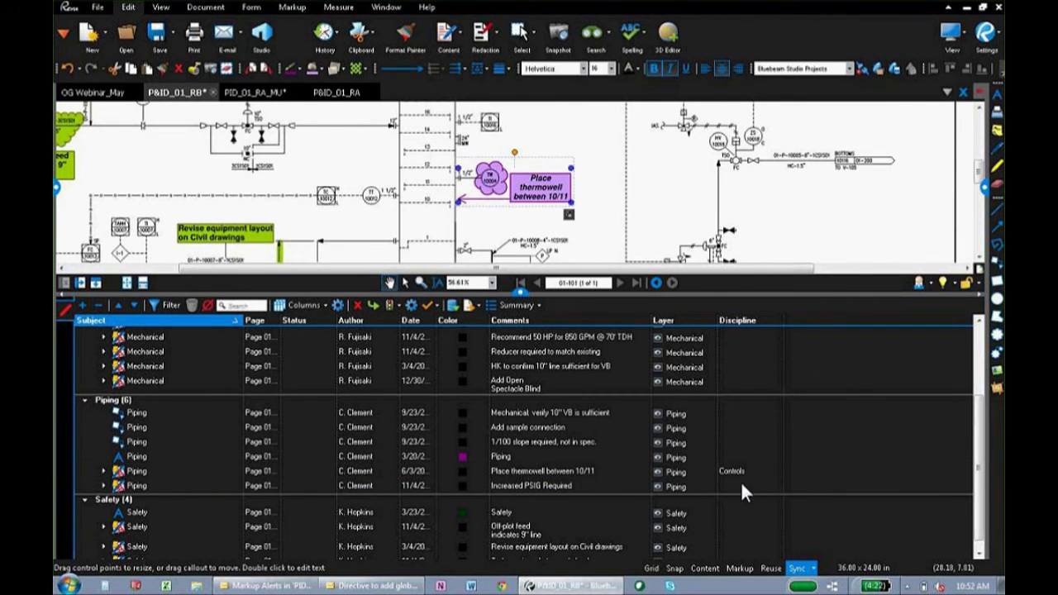
left_click(741, 486)
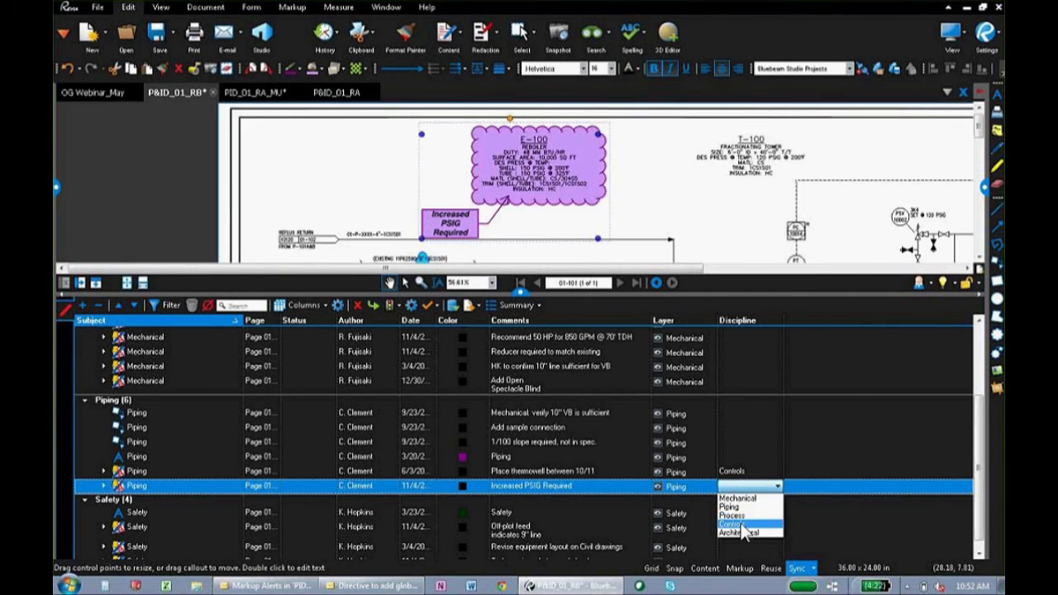
left_click(736, 524)
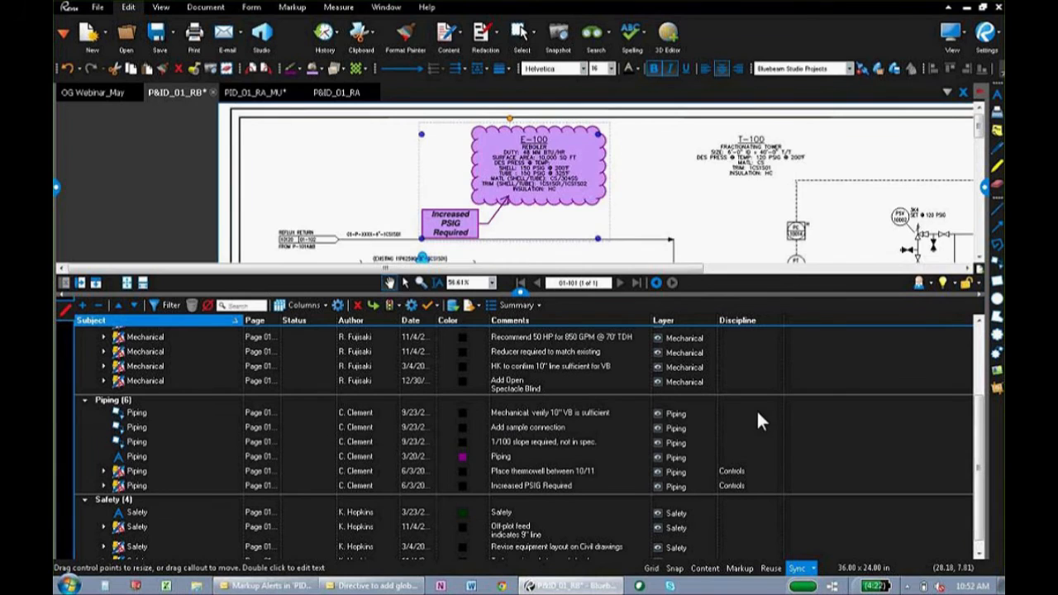
Select the first four Piping markups together and set their custom Discipline property to Mechanical.
left_click(756, 410)
left_click(754, 454, "shift")
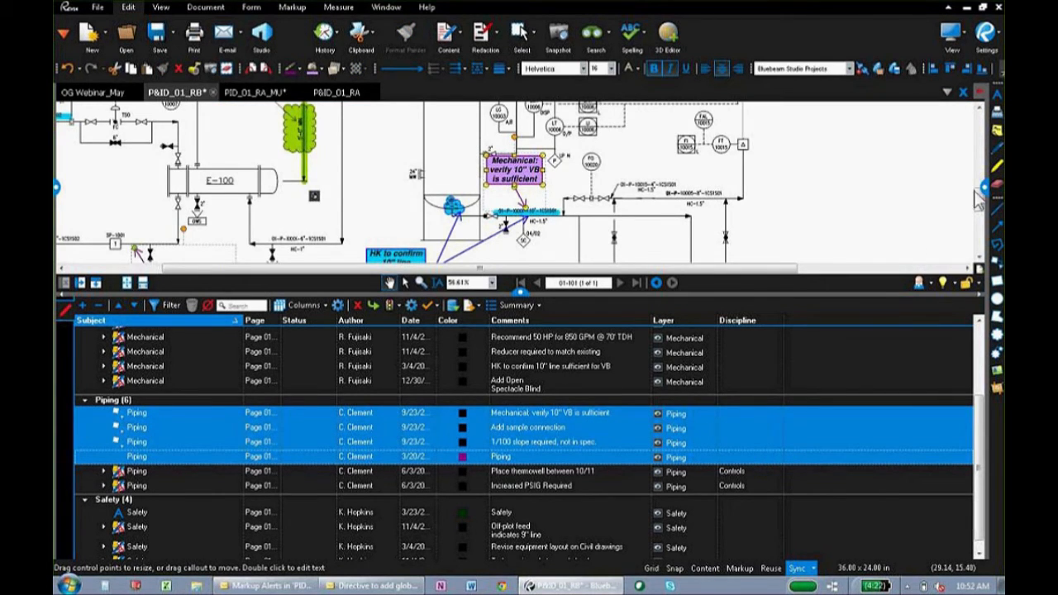
left_click_drag(985, 187, 951, 187)
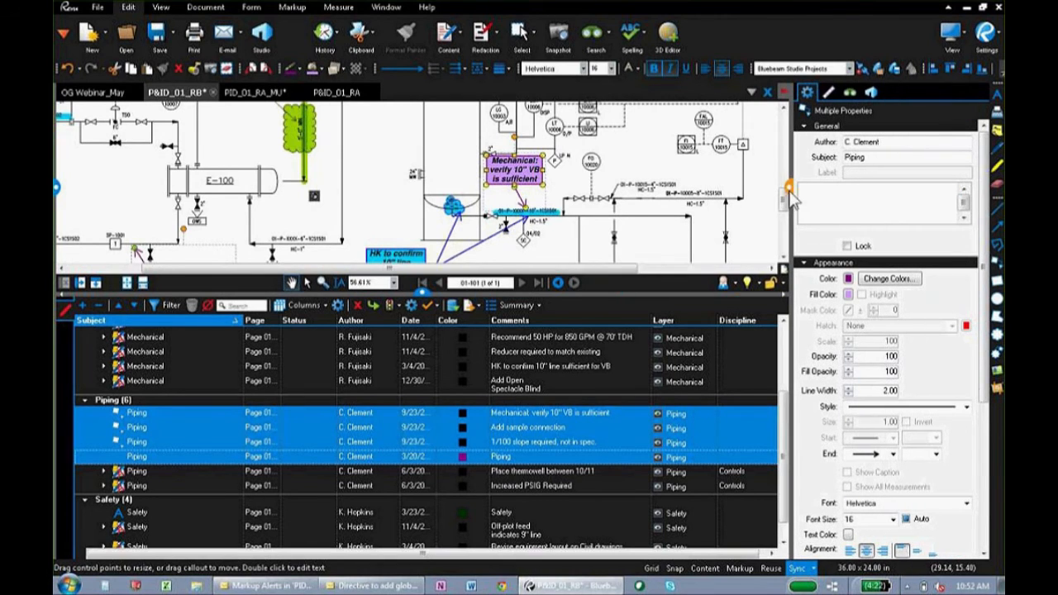
left_click_drag(986, 212, 992, 342)
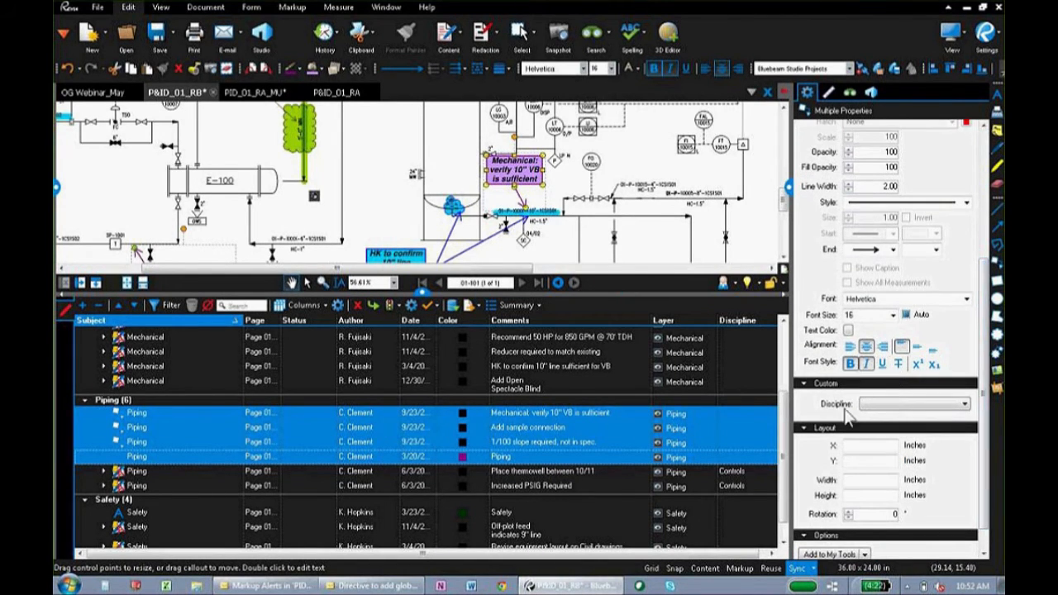
left_click(913, 404)
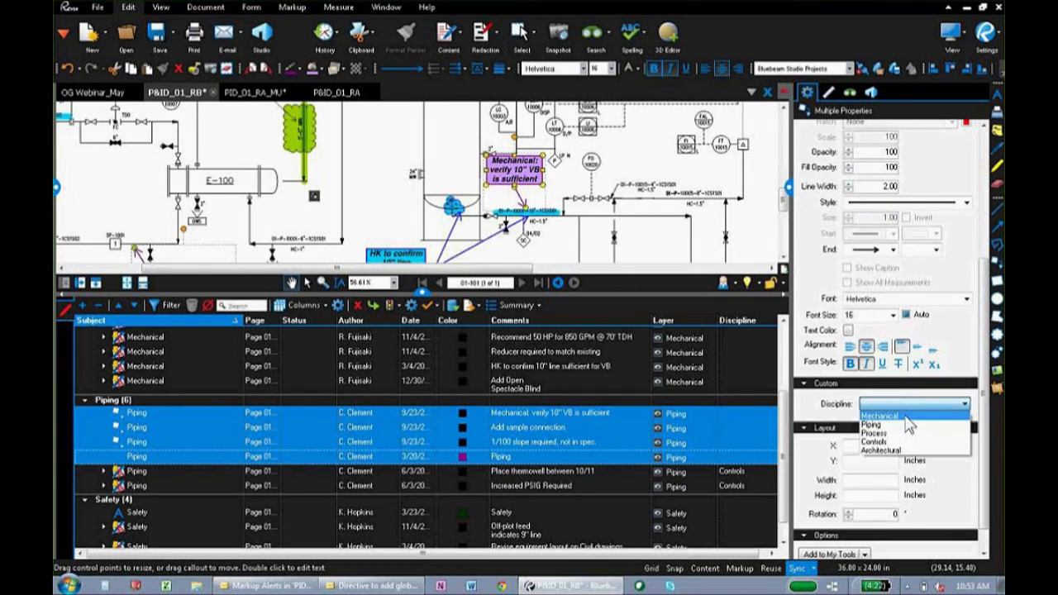
left_click(907, 416)
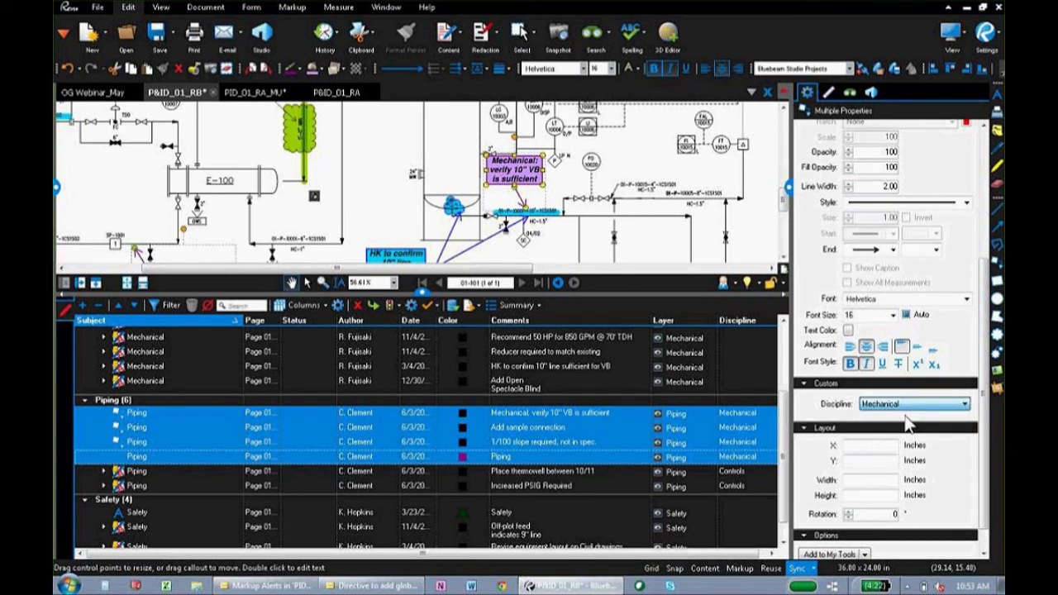
left_click(790, 186)
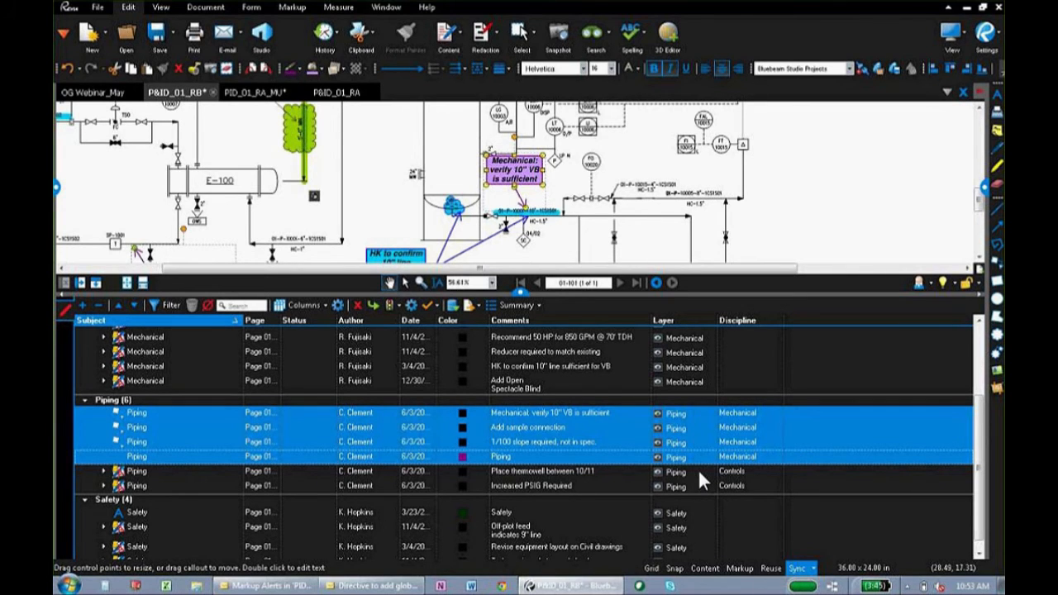
Turn on filtering for the Markups list and filter the Subject column to Piping.
left_click(736, 500)
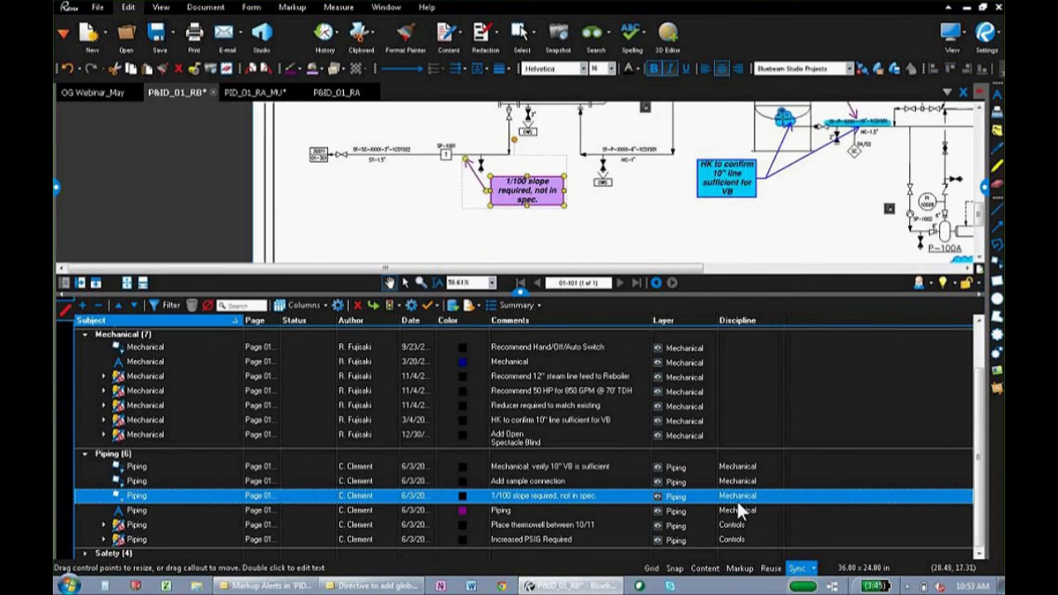
left_click(170, 305)
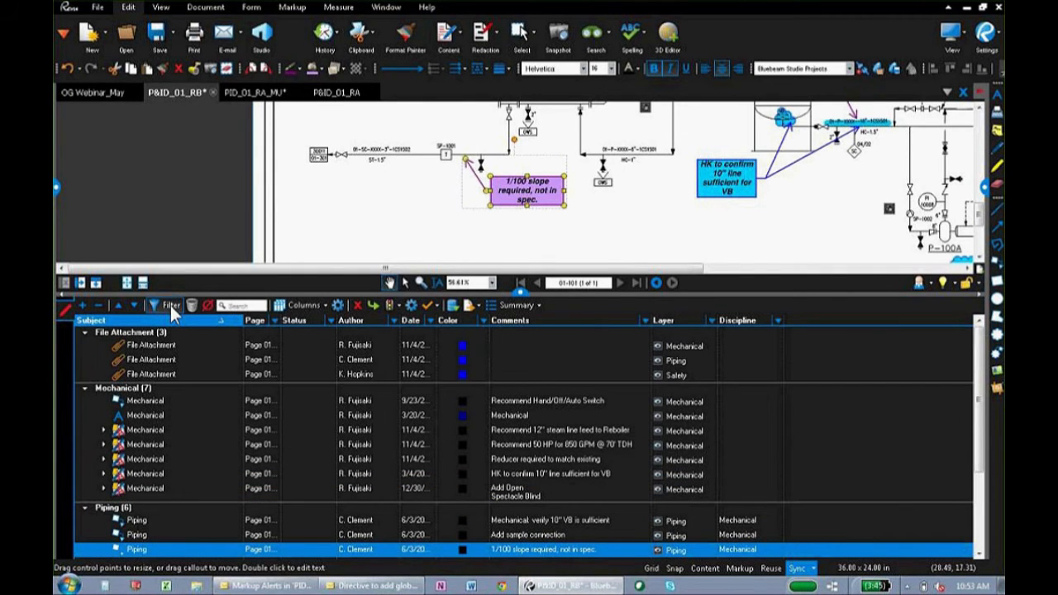
left_click(232, 320)
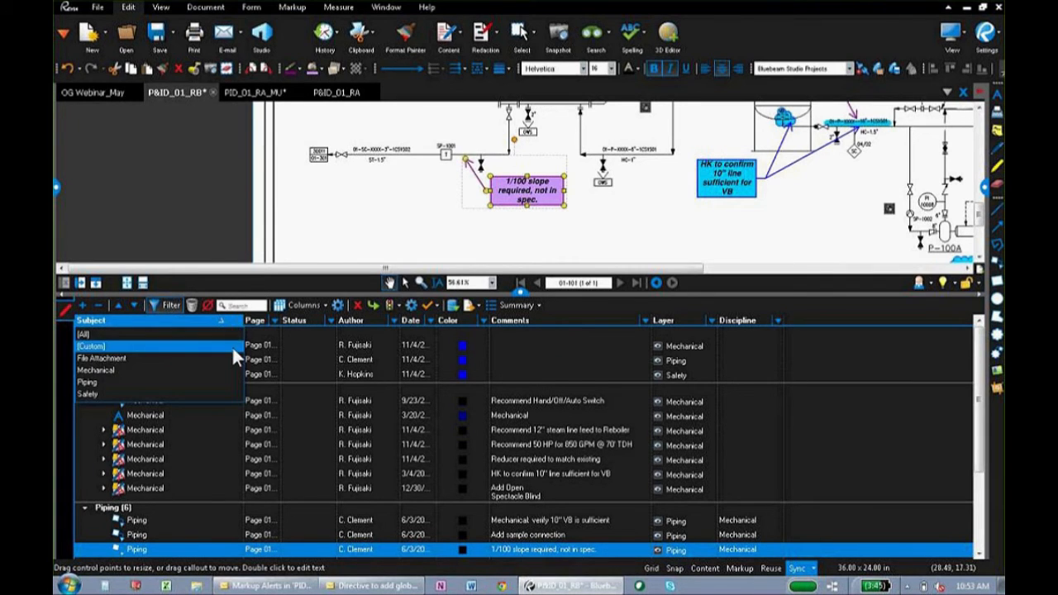
left_click(223, 379)
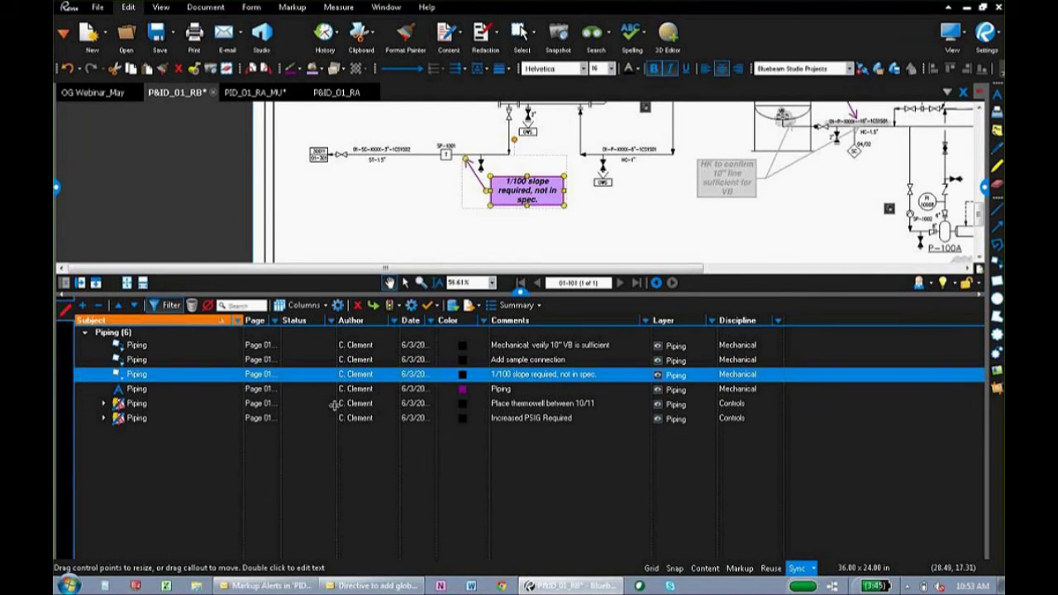
Filter the Discipline column by Controls, switch that filter to Mechanical, and enlarge the drawing area to view the filtered markups.
left_click(778, 320)
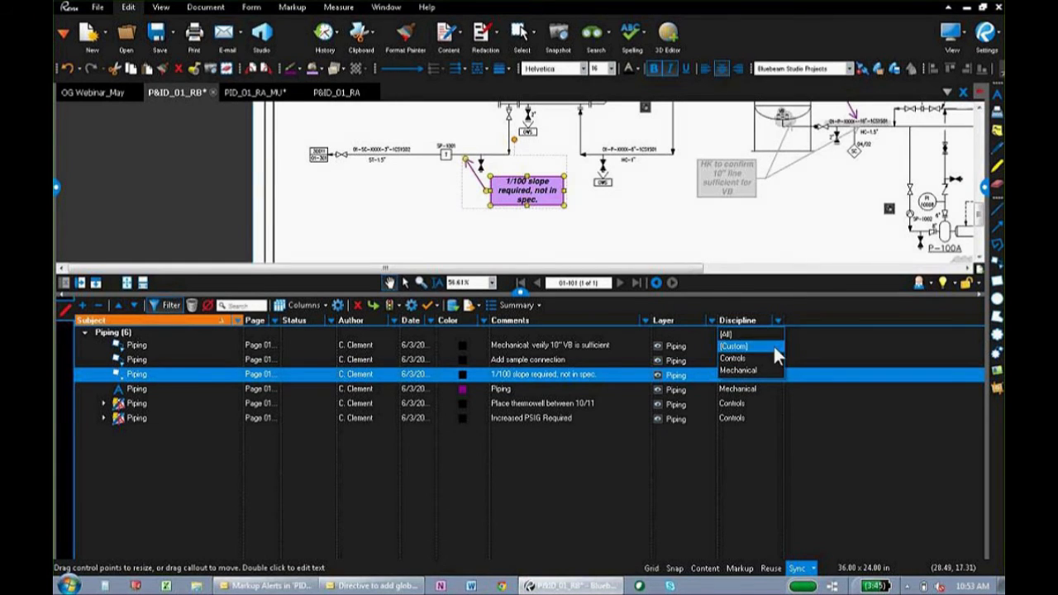
left_click(771, 356)
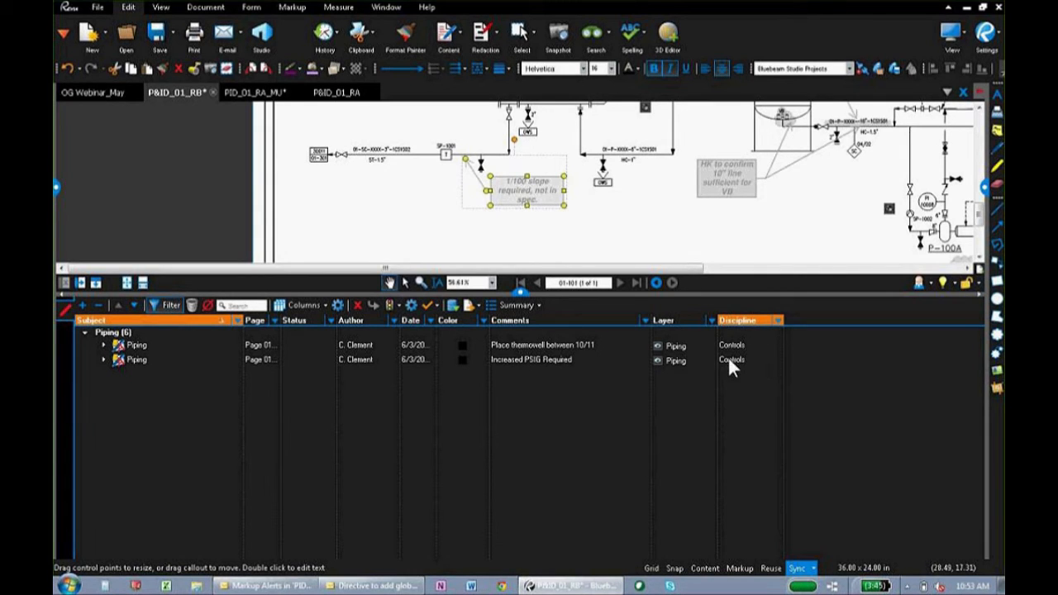
left_click(775, 318)
left_click(768, 368)
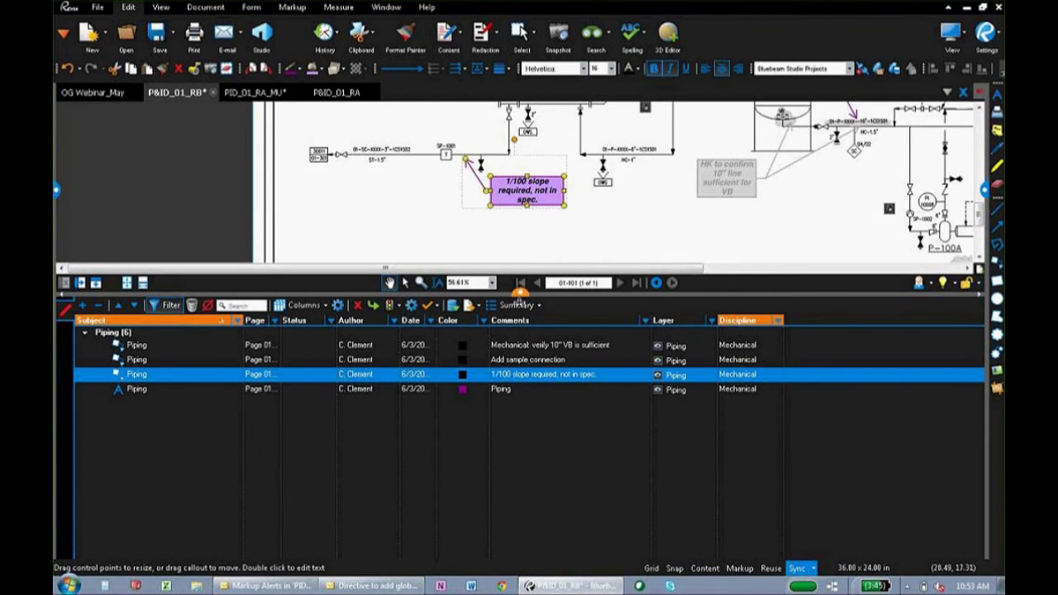
left_click_drag(520, 289, 520, 411)
left_click_drag(784, 261, 577, 291)
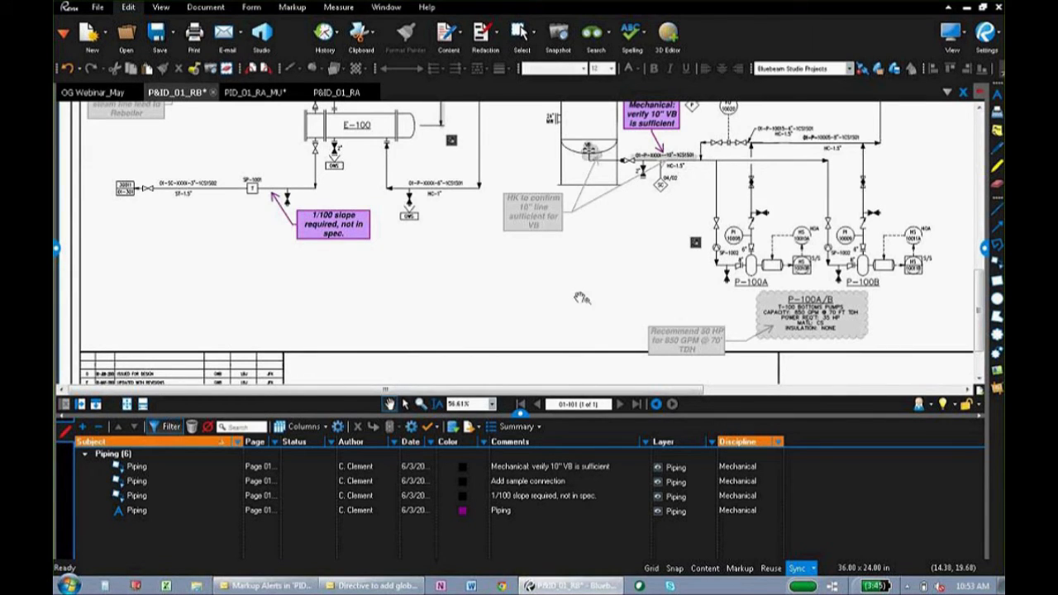
Set up a PDF summary of the filtered markups, appended to the current PDF and titled "Piping Comments".
left_click(537, 427)
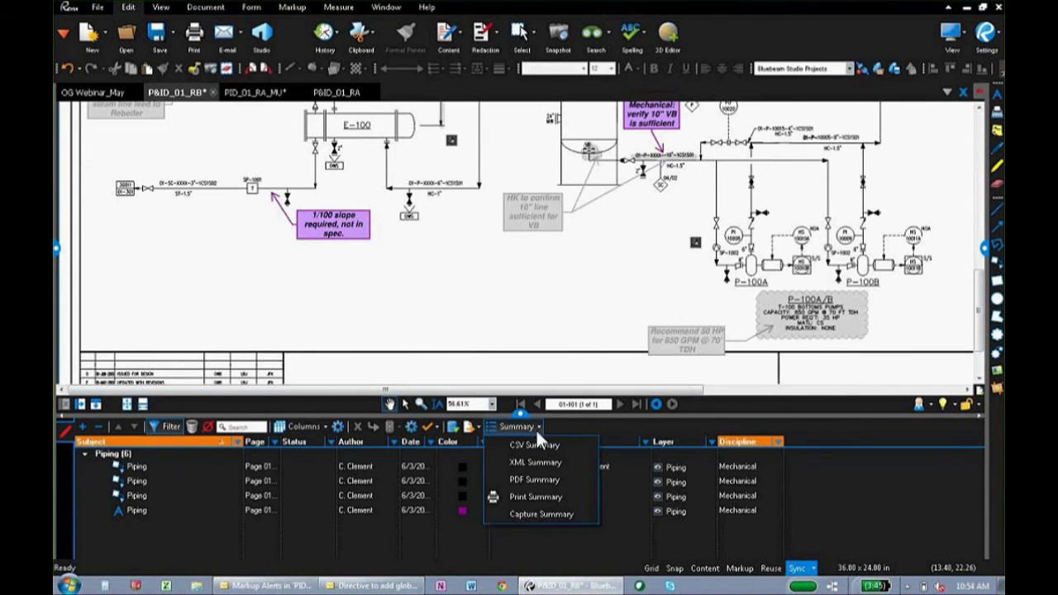
left_click(548, 477)
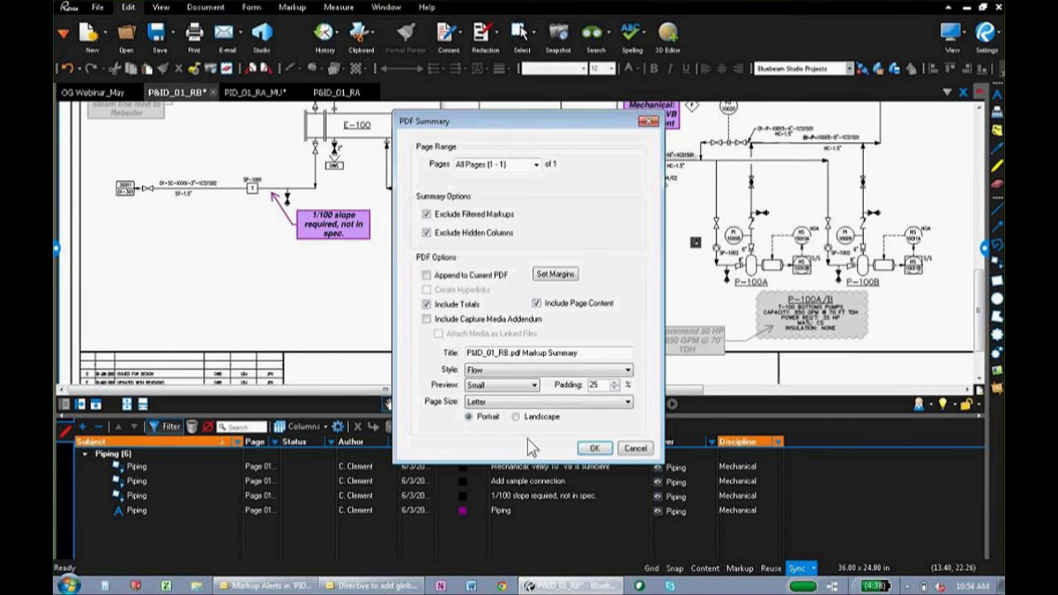
left_click(479, 277)
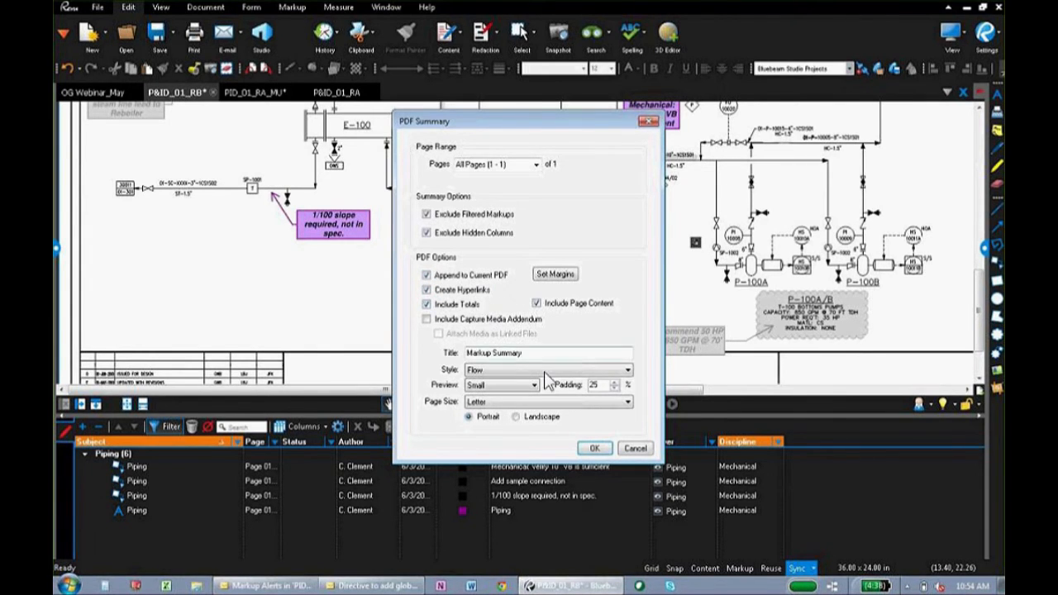
left_click_drag(545, 353, 434, 352)
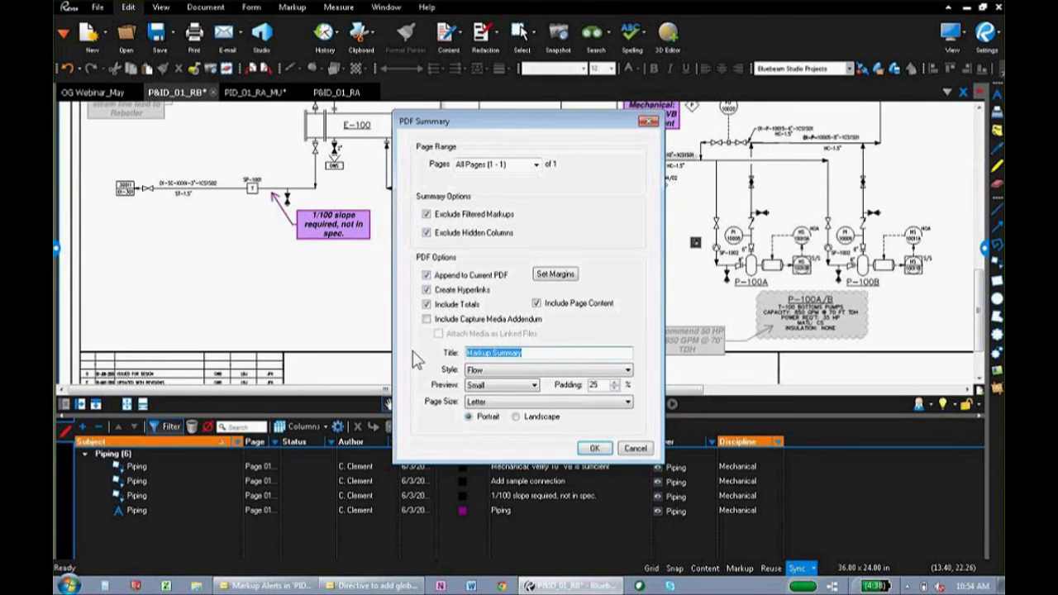
type("Piping")
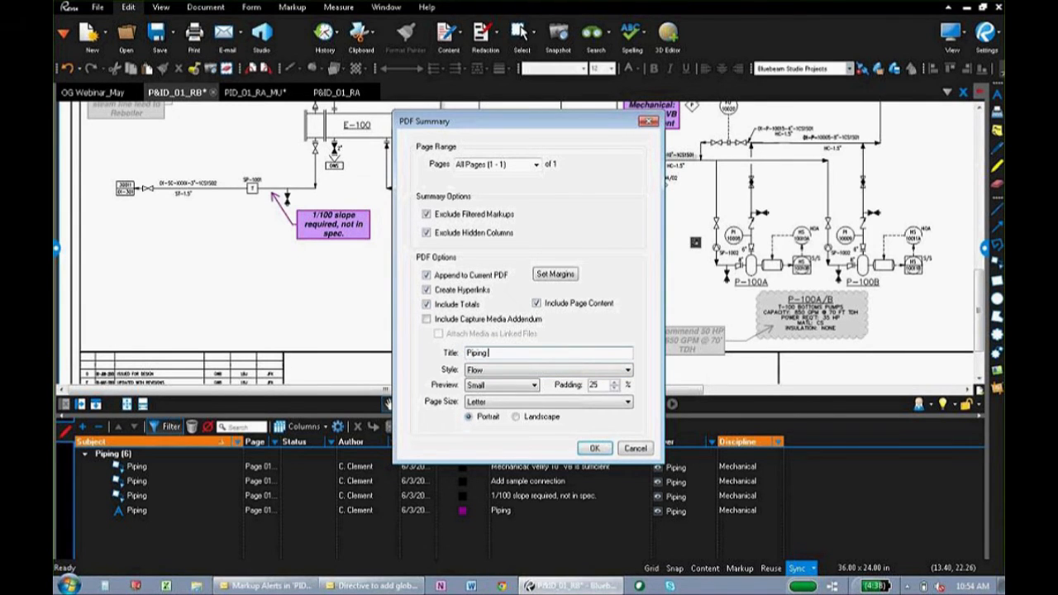
type(" Comments")
Set the summary's preview size to Large and generate the PDF summary.
left_click(516, 385)
left_click(520, 413)
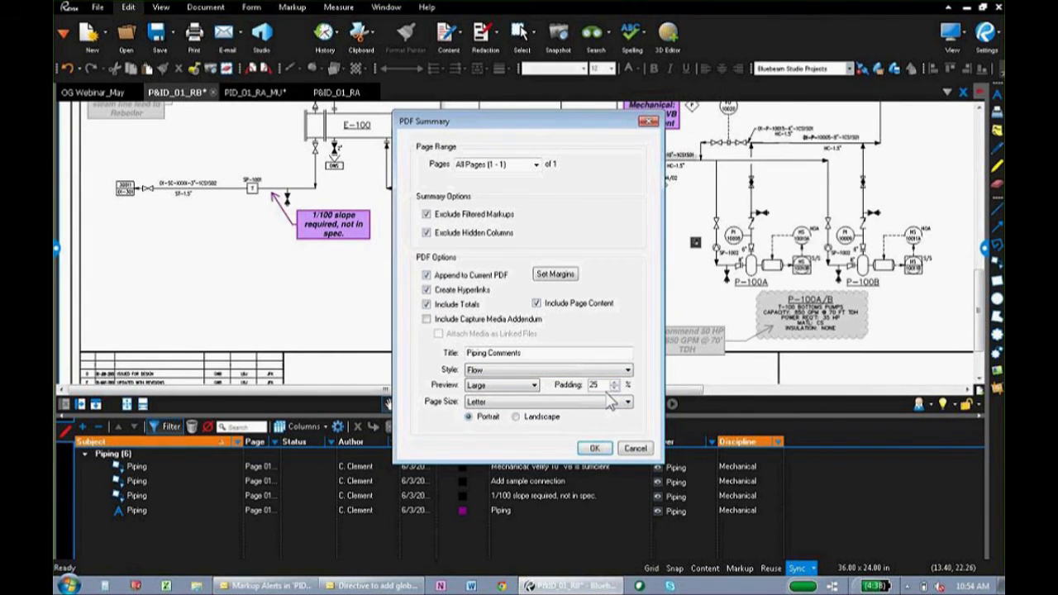
left_click(598, 449)
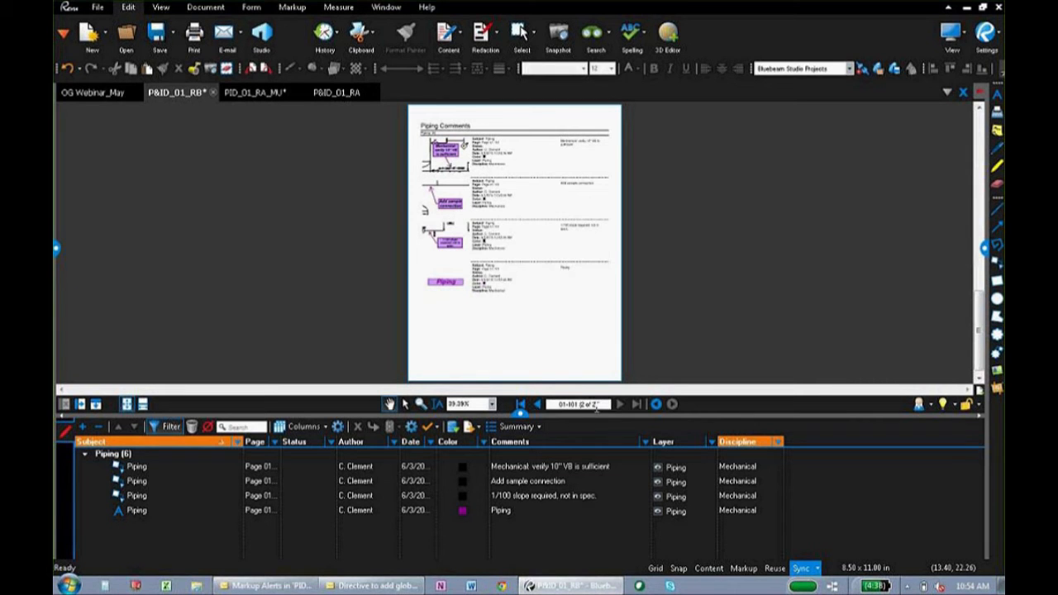
Collapse the Markups list, show the page thumbnails, and examine the entries on the appended Piping Comments page up close.
left_click(521, 413)
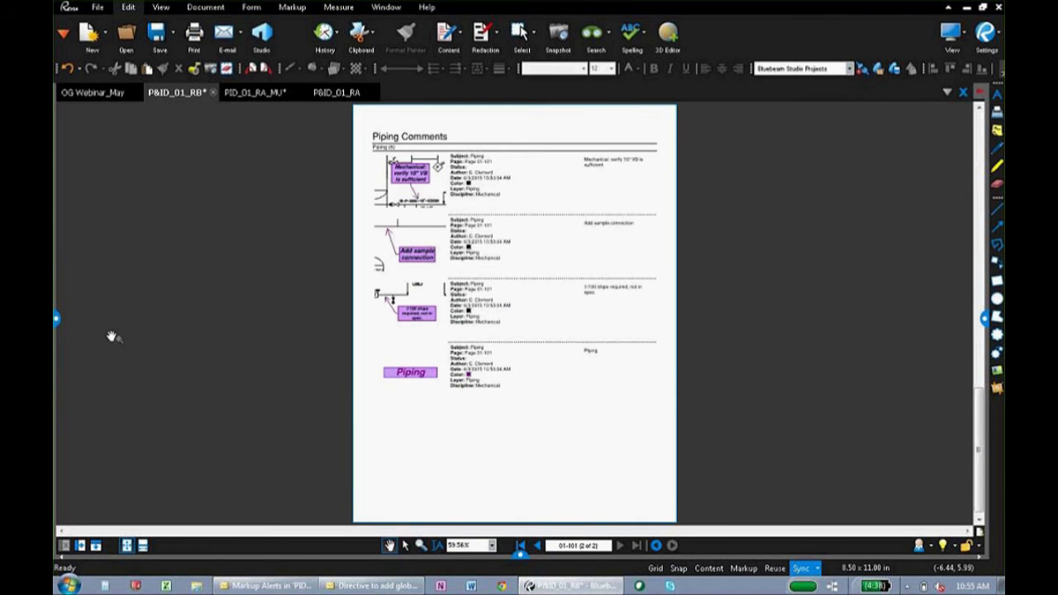
left_click(55, 318)
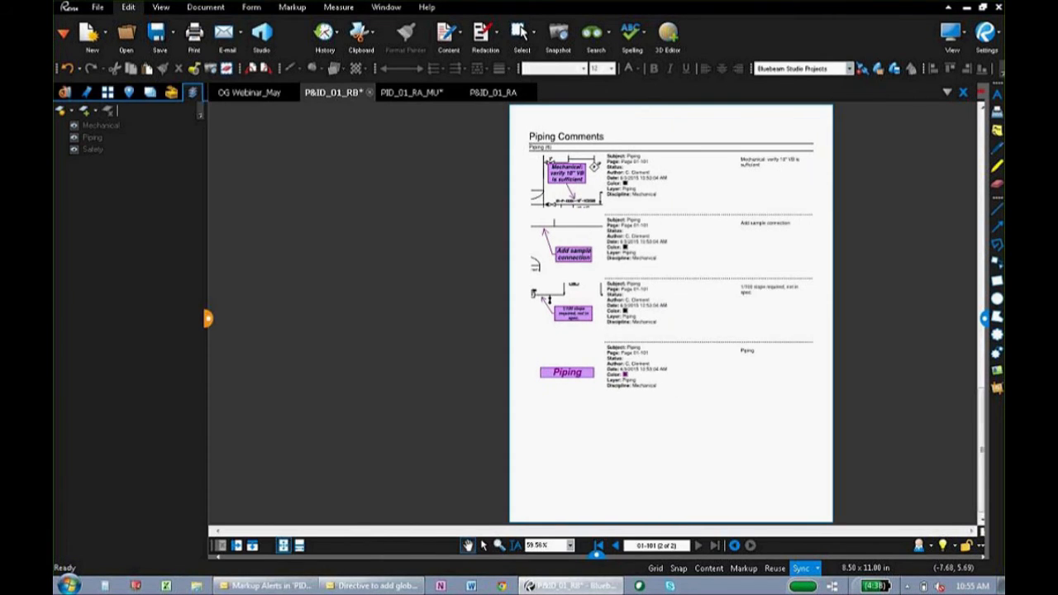
left_click(108, 91)
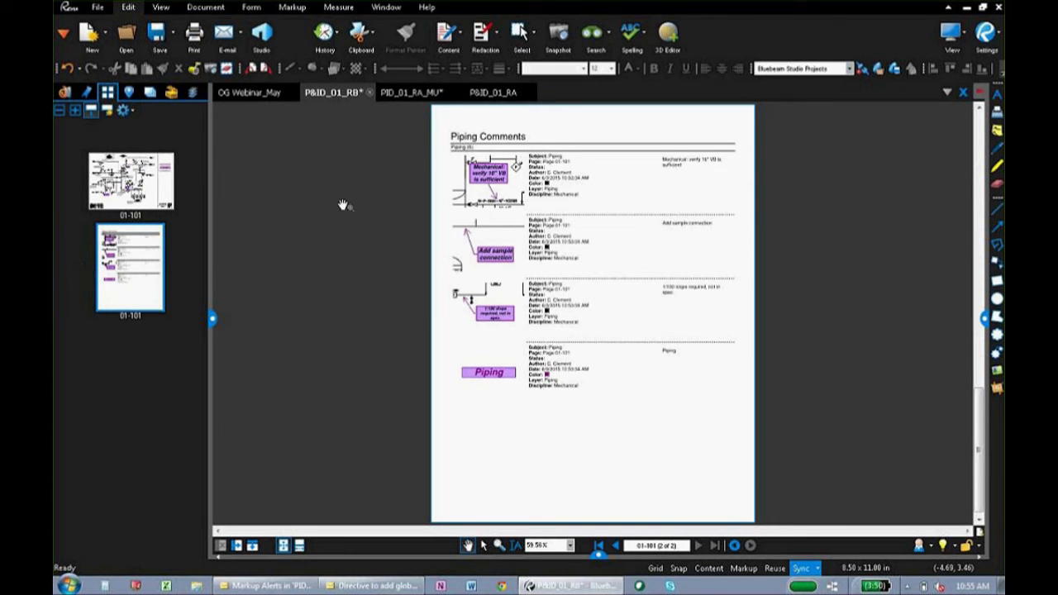
scroll(548, 161, "up", 3)
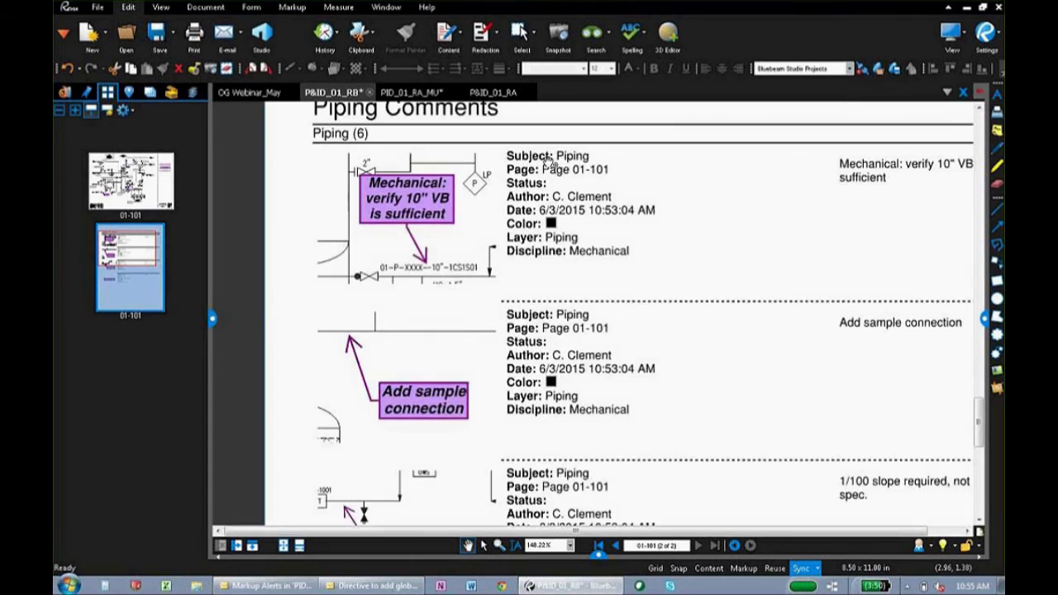
Follow the Piping Comments entries for the 10" VB check and the sample connection to their markups on the drawing, returning to the summary each time.
scroll(720, 165, "up", 1)
scroll(671, 217, "down", 1)
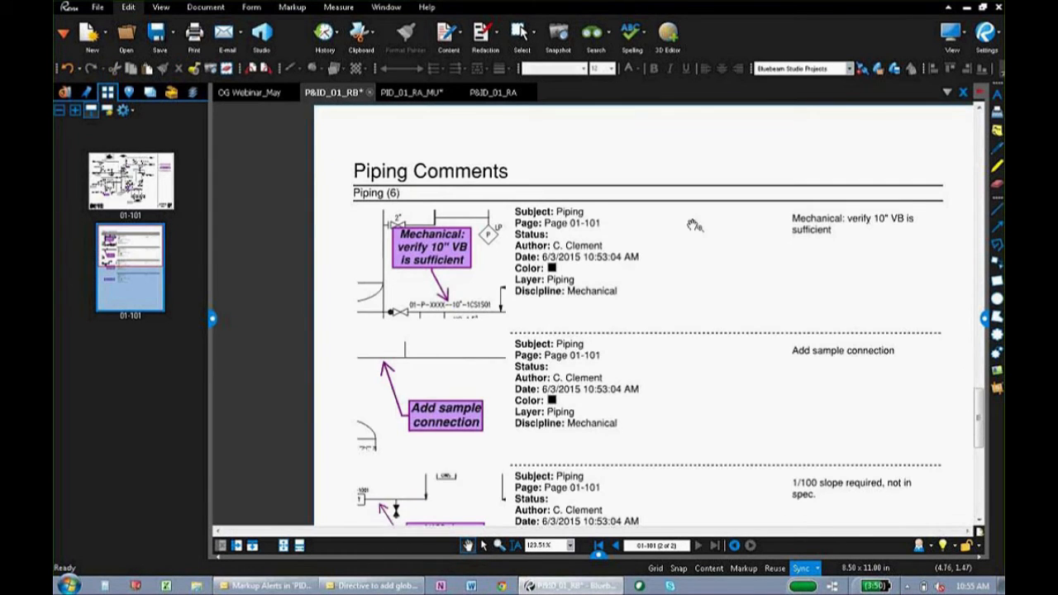
left_click_drag(690, 222, 659, 234)
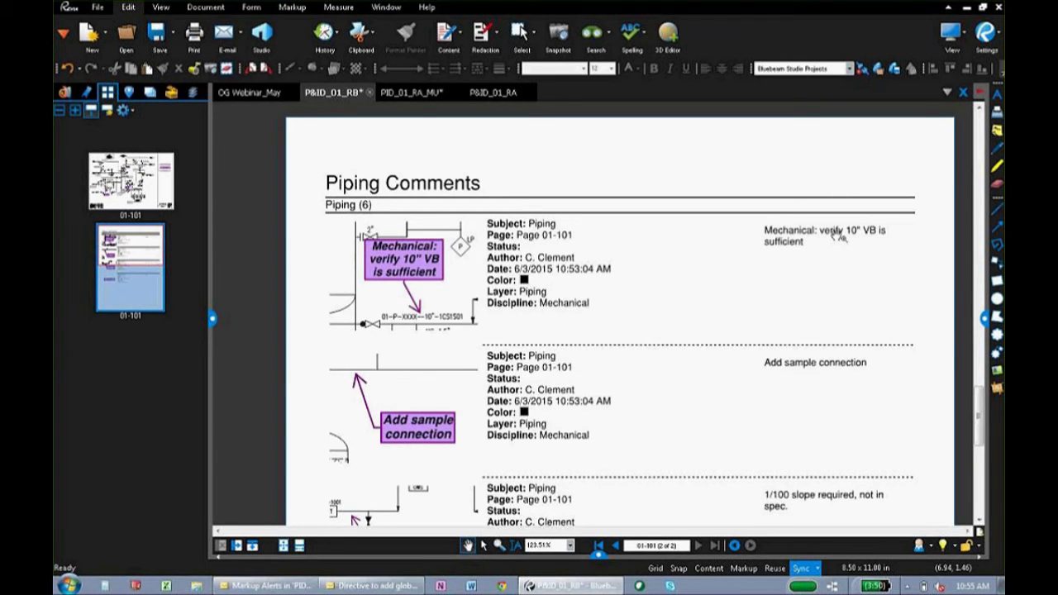
left_click(448, 284)
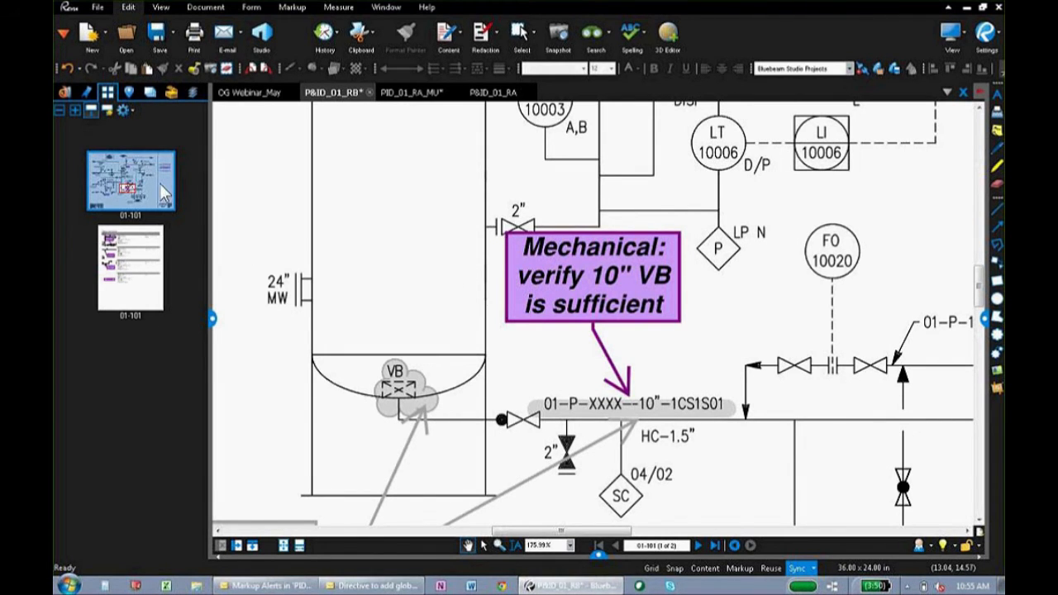
key("alt+Left")
scroll(537, 330, "down", 1)
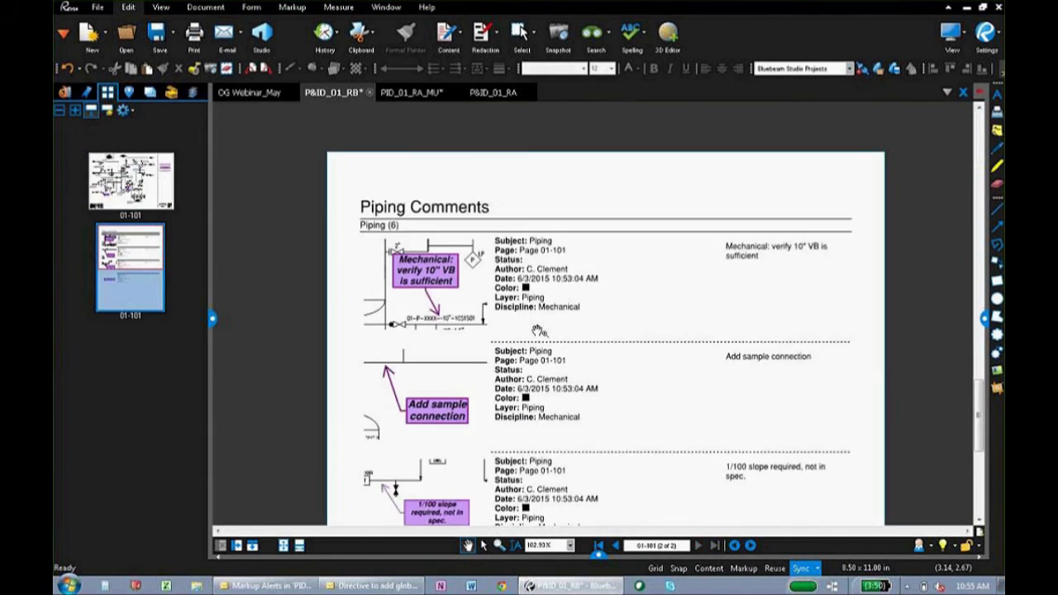
left_click(455, 424)
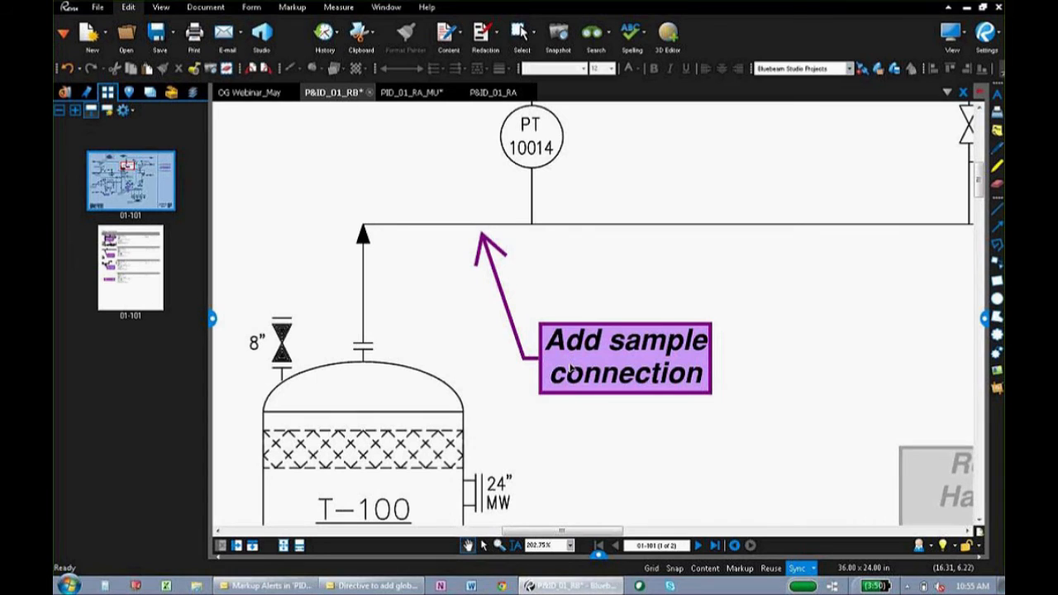
key("alt+Left")
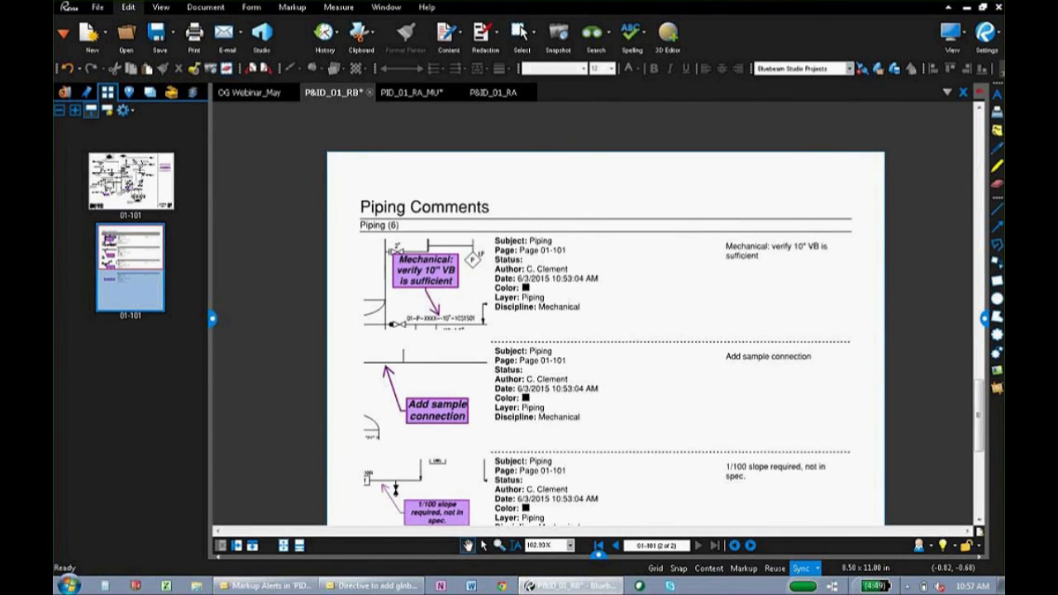
Close every document except OG Webinar_May without saving changes, and hide the page thumbnails.
right_click(263, 95)
left_click(323, 156)
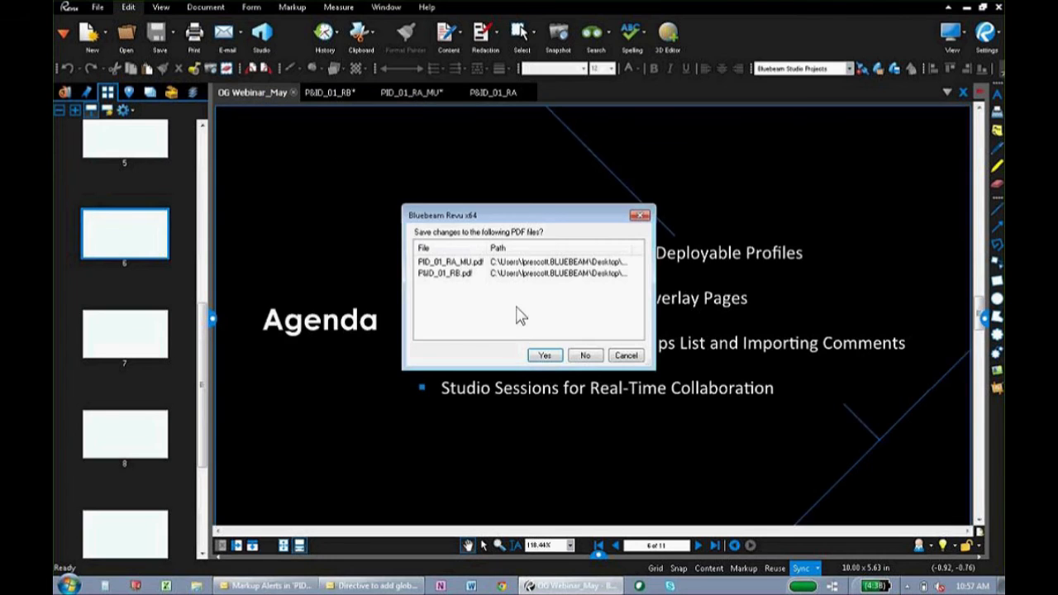
left_click(585, 357)
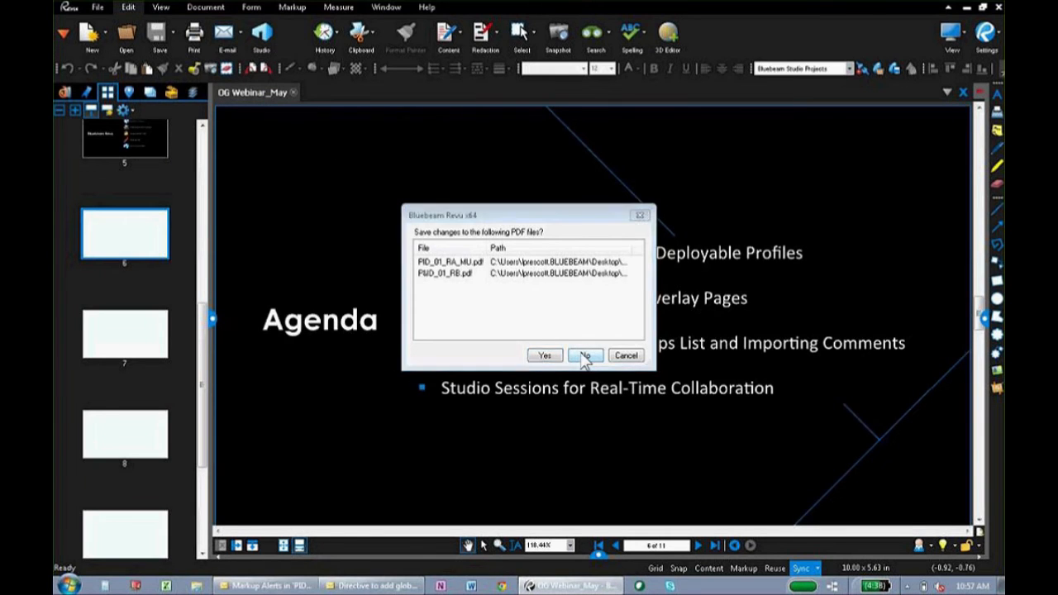
left_click(213, 321)
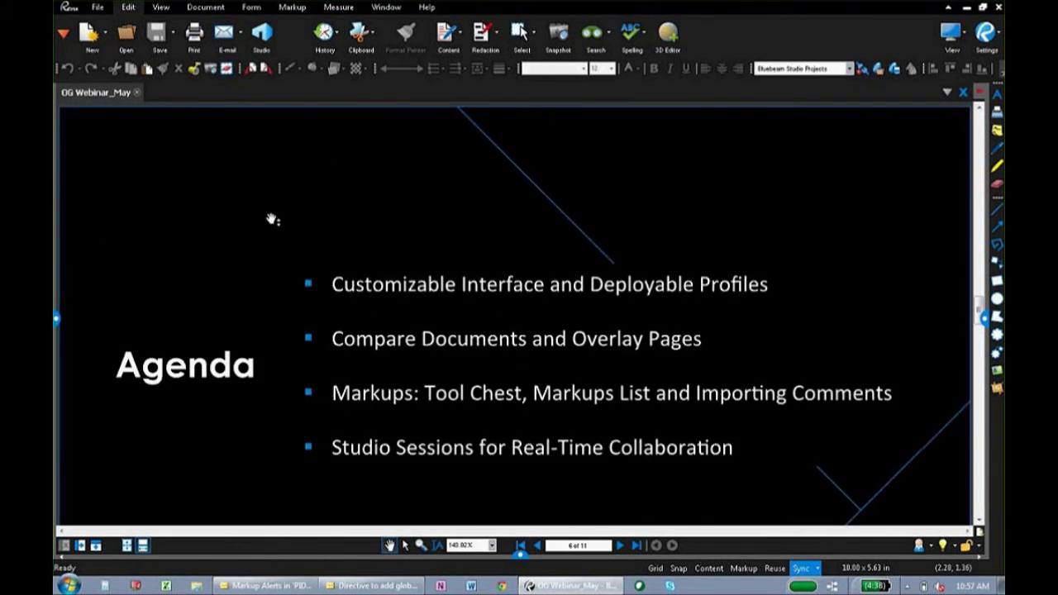
Open Bluebeam Studio and log in to studio.bluebeam.com by entering the account password.
left_click(263, 42)
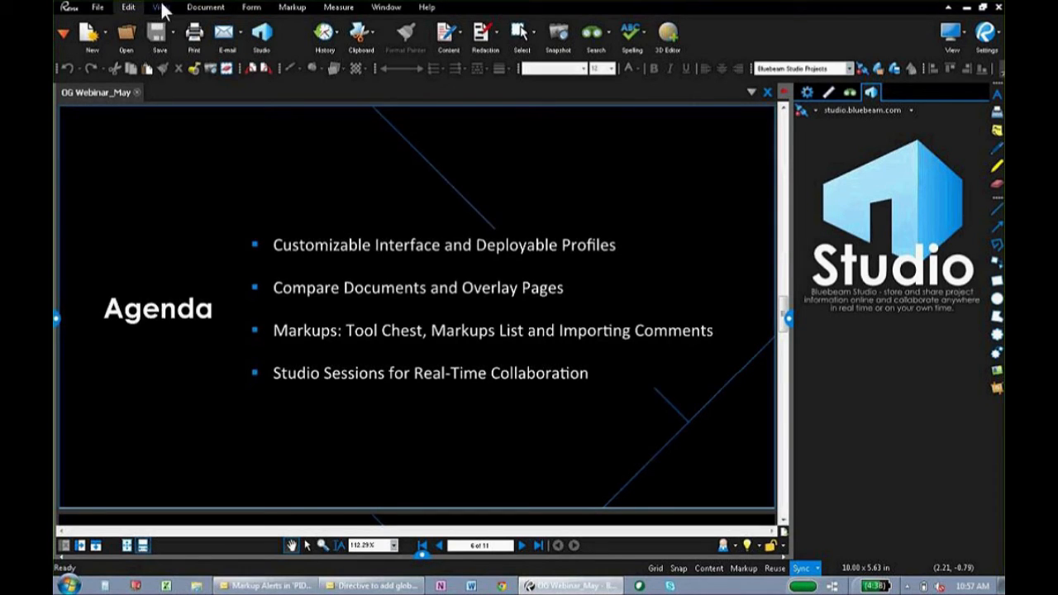
left_click(271, 39)
left_click(801, 110)
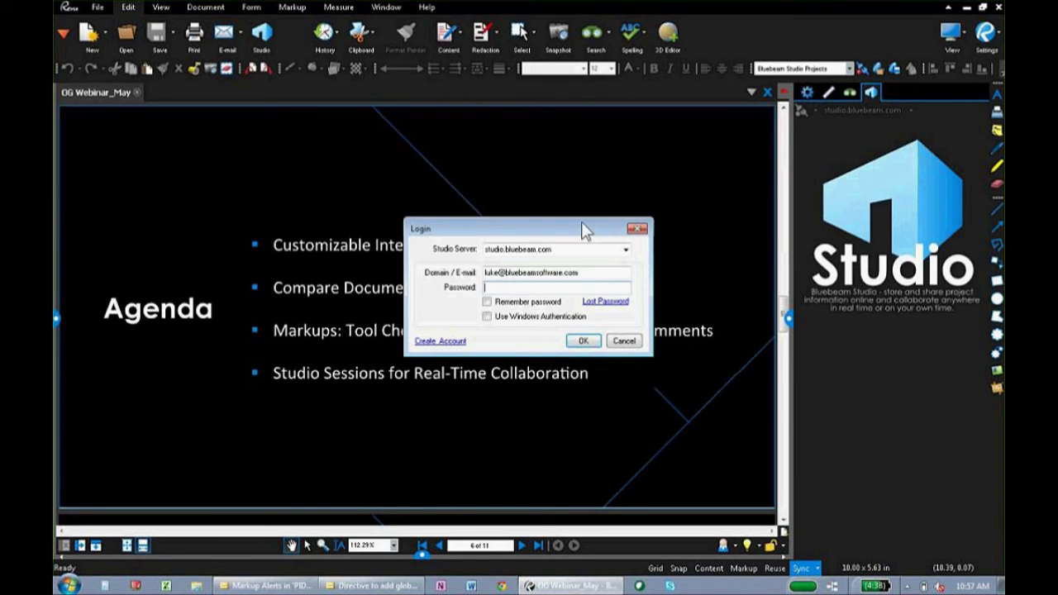
type("*******")
left_click(421, 346)
left_click(584, 341)
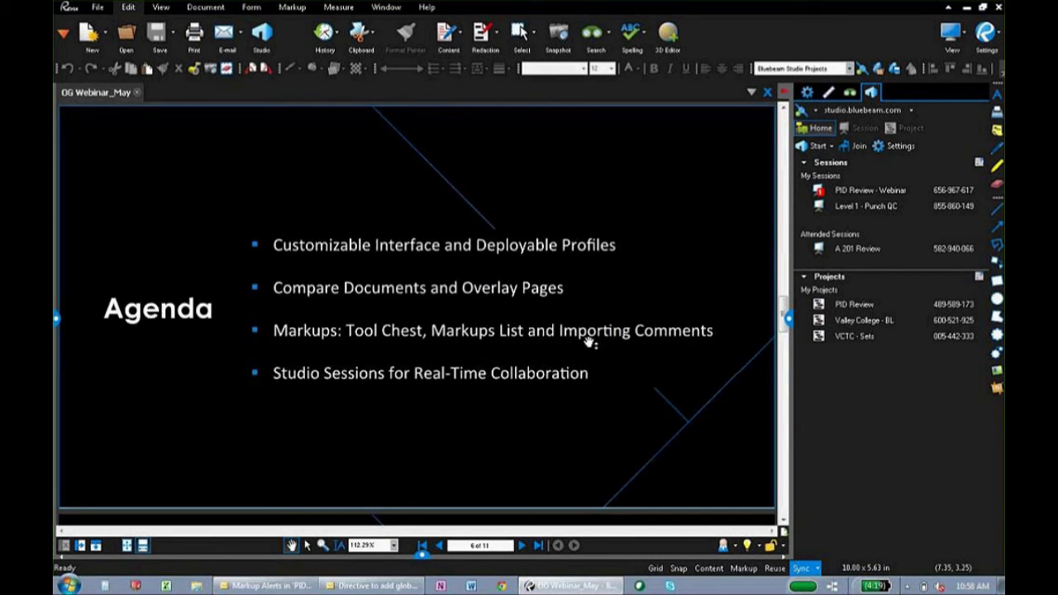
Point out the PID Review - Webinar session and review the options for starting a new Studio Session without creating one.
left_click(817, 192)
left_click(942, 191)
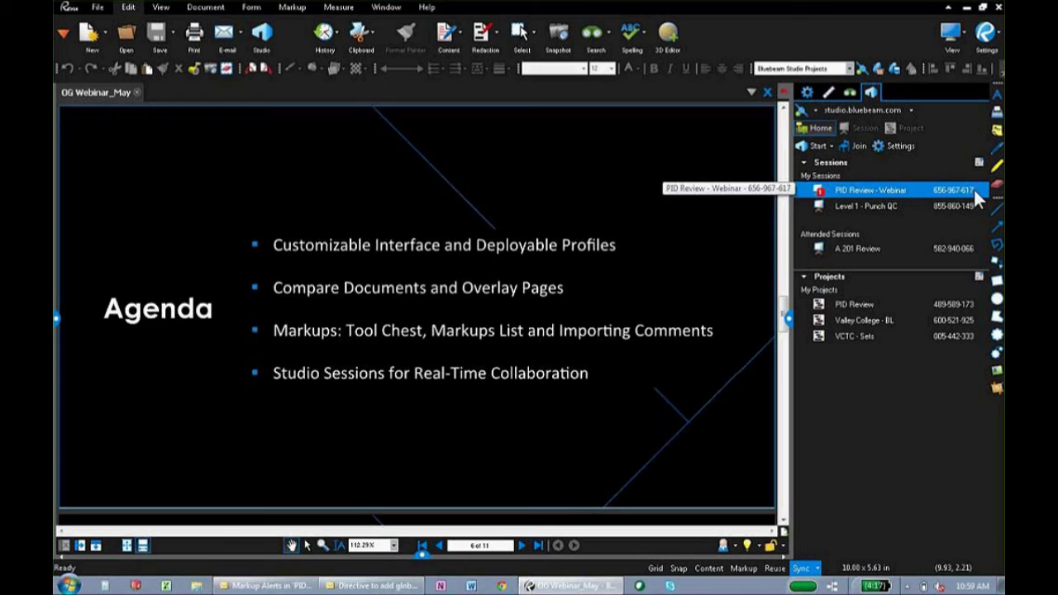
left_click(824, 142)
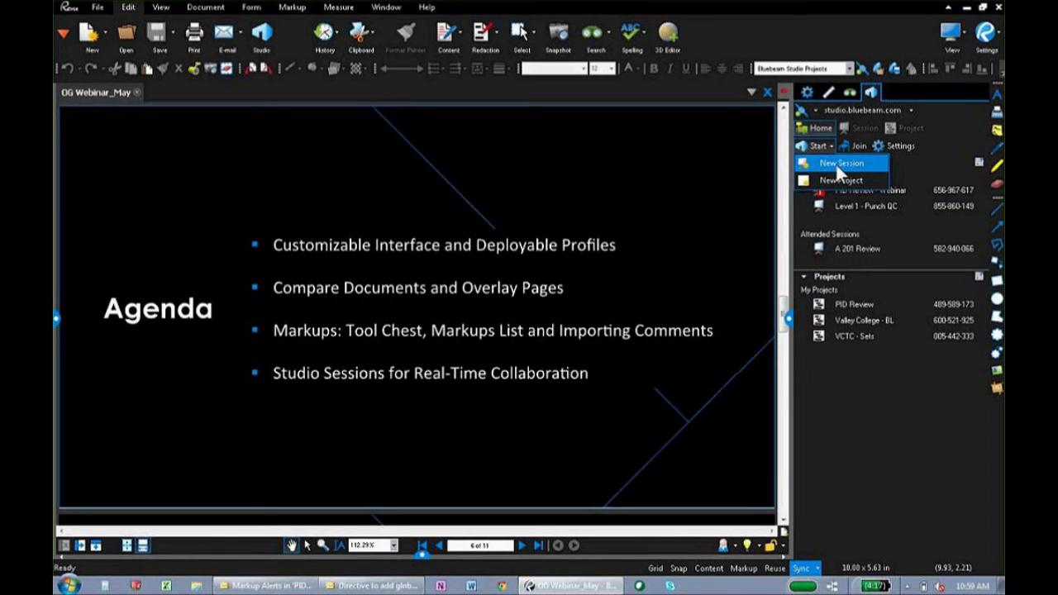
left_click(836, 165)
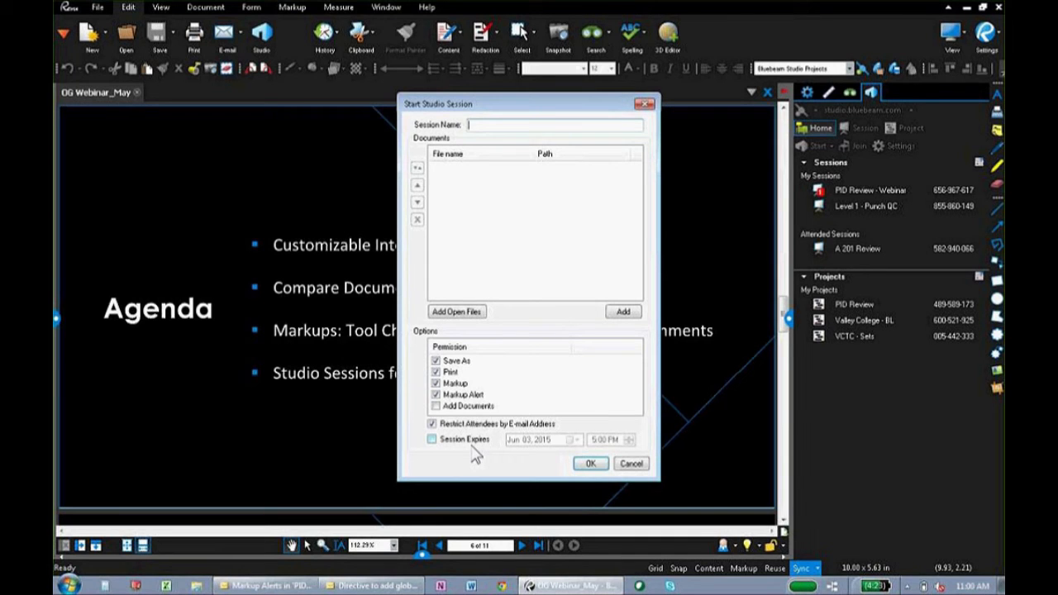
left_click(631, 463)
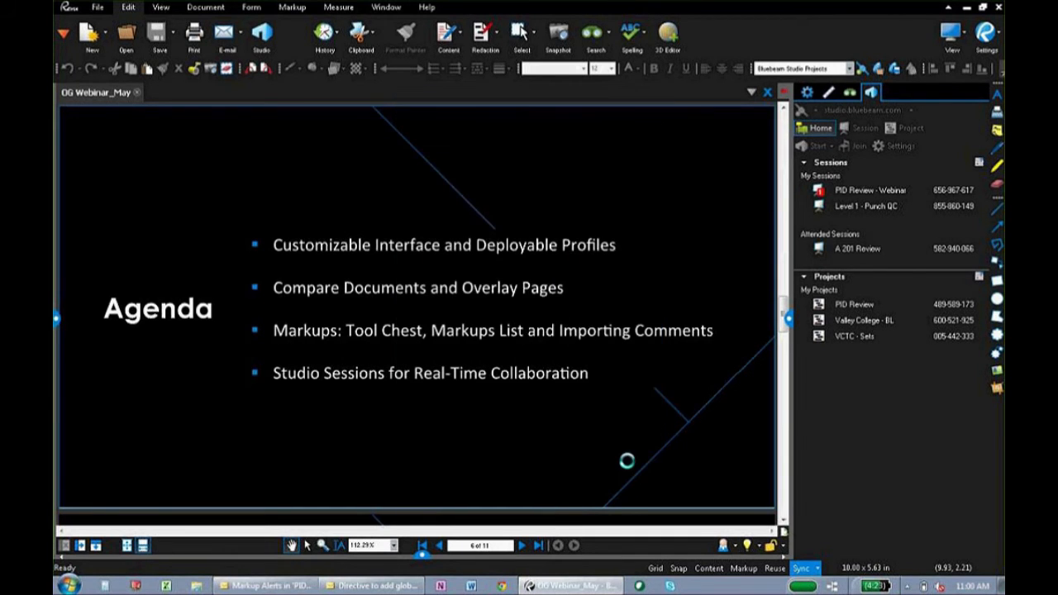
Join the PID Review - Webinar session and bring the whole P&ID_01_RA drawing into view.
double_click(855, 191)
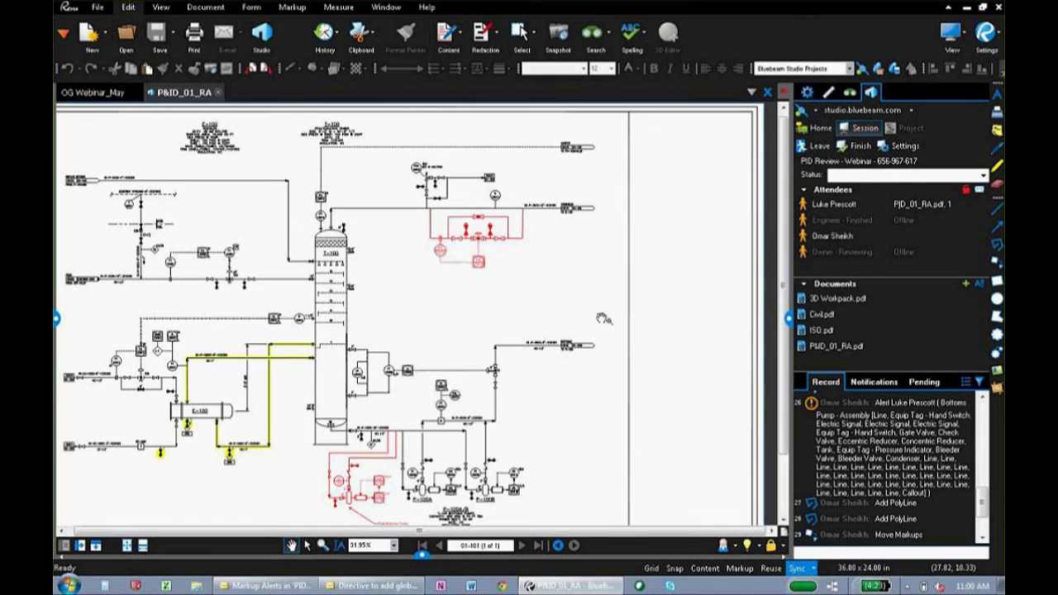
mouse_move(535, 318)
left_mouse_down()
mouse_move(570, 310)
mouse_move(567, 278)
left_mouse_up()
scroll(570, 310, "down", 1)
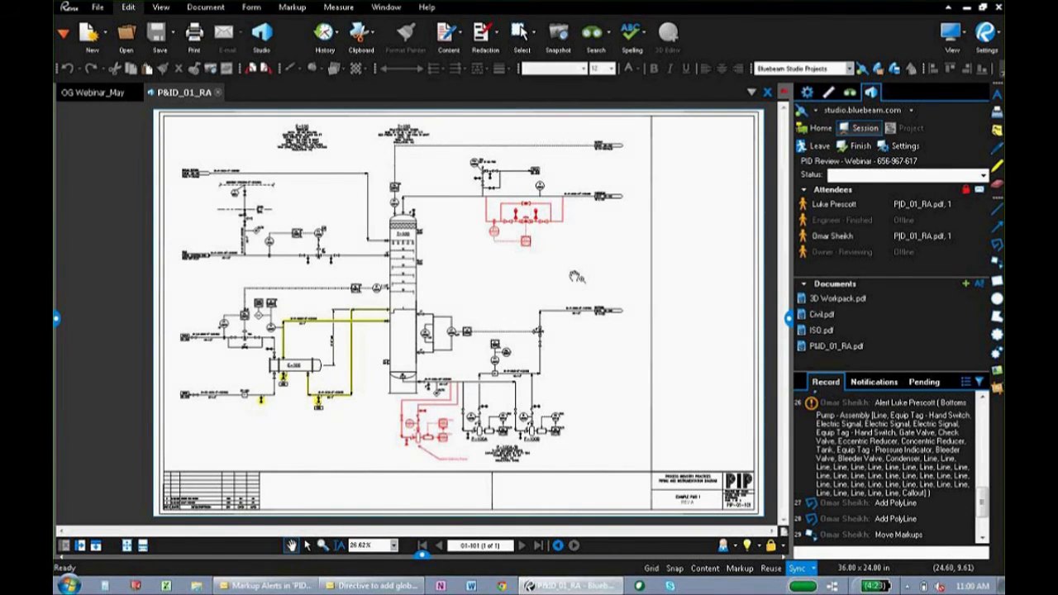
Review the session's attendees, its shared documents, and the filter options for the activity record.
left_click(872, 235)
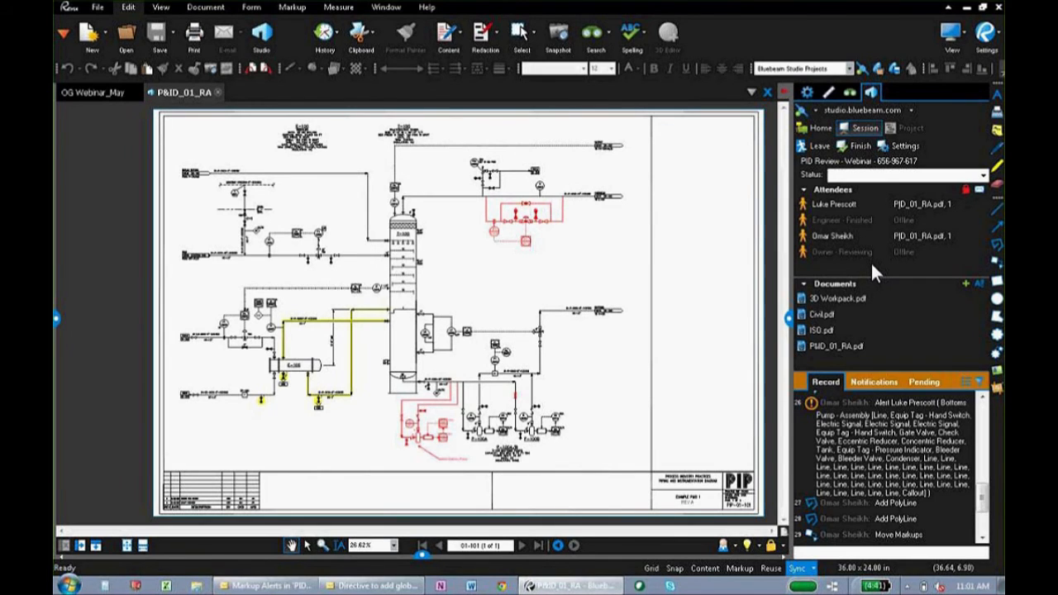
left_click(864, 253)
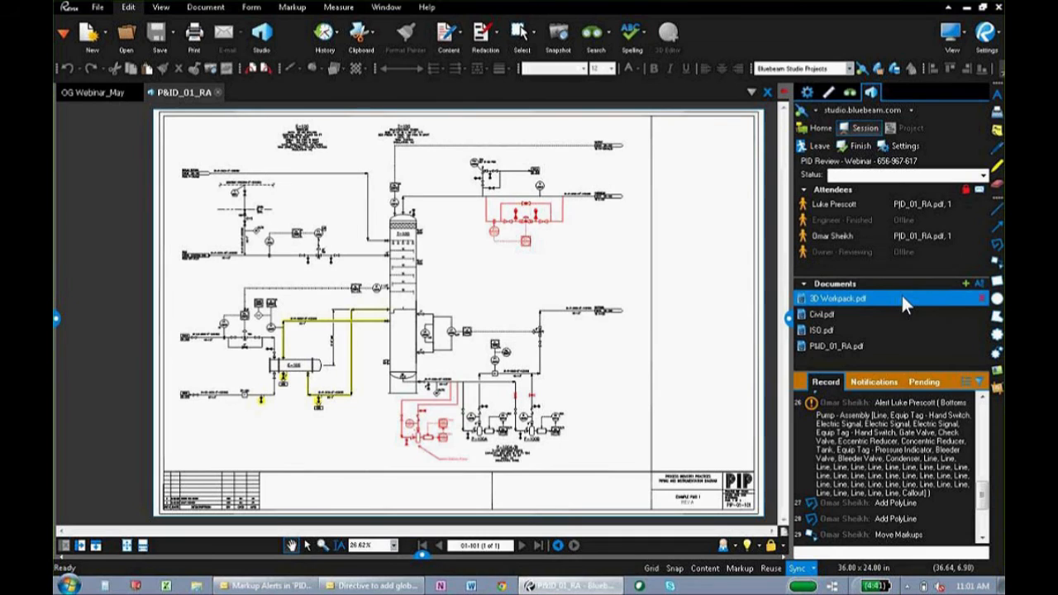
left_click(978, 380)
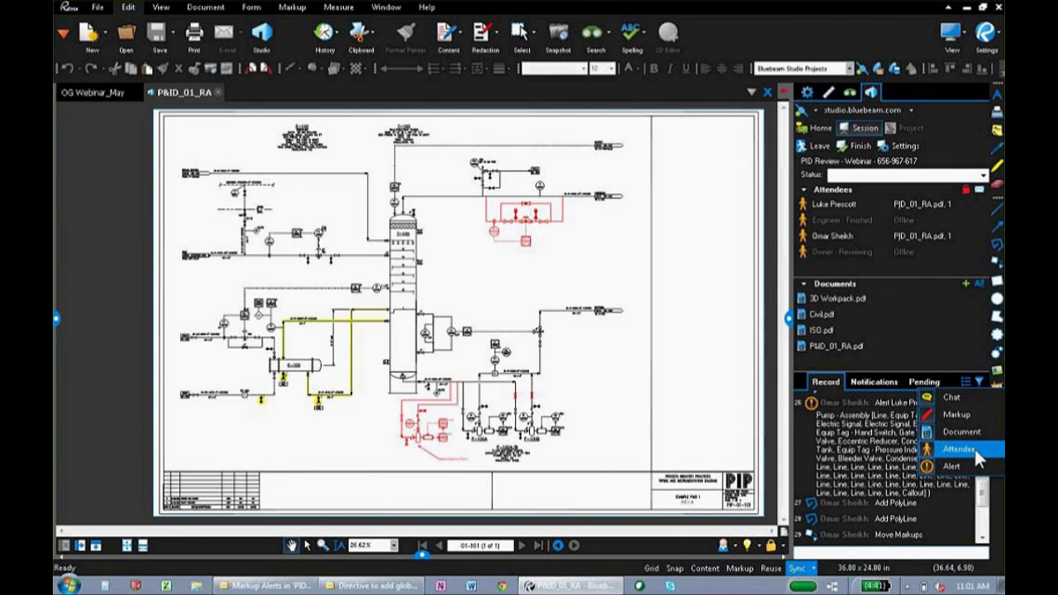
left_click(808, 173)
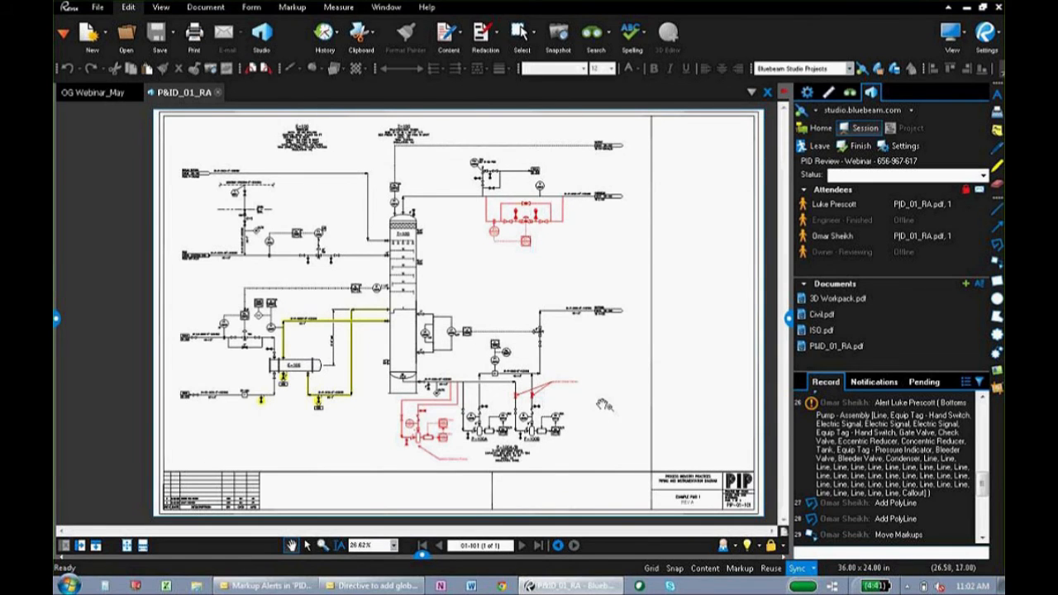
Leave and rejoin the PID Review - Webinar session, and examine the other attendee's markups around pump P-100B.
left_click(818, 149)
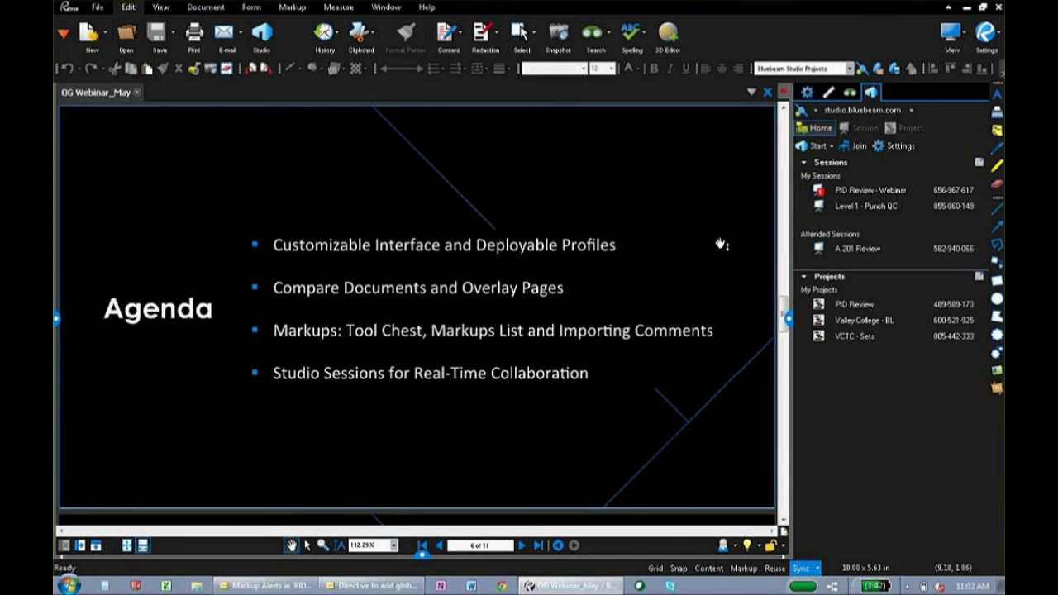
left_click(844, 190)
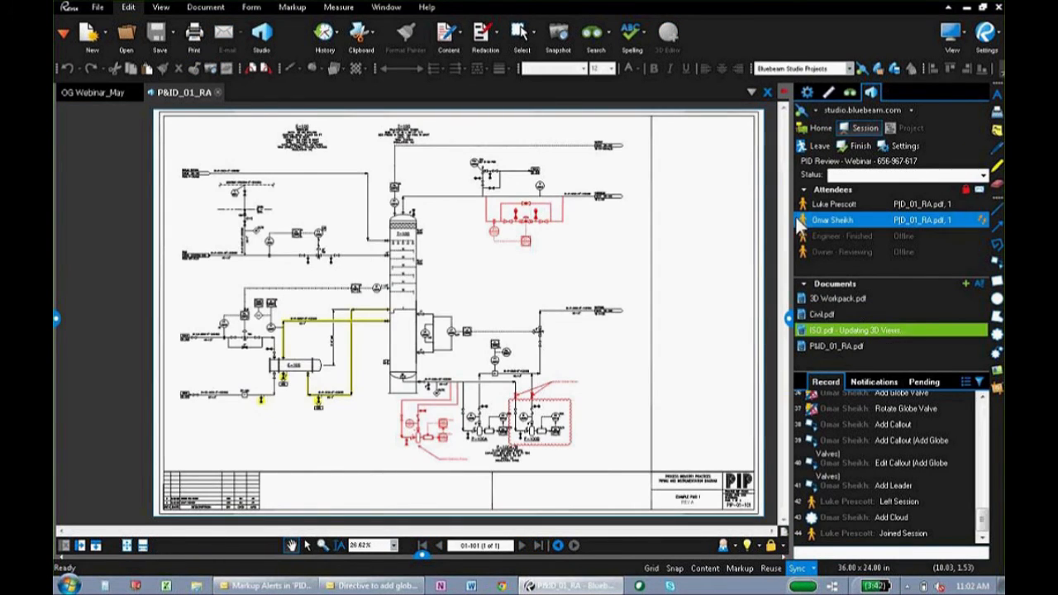
scroll(522, 439, "up", 5)
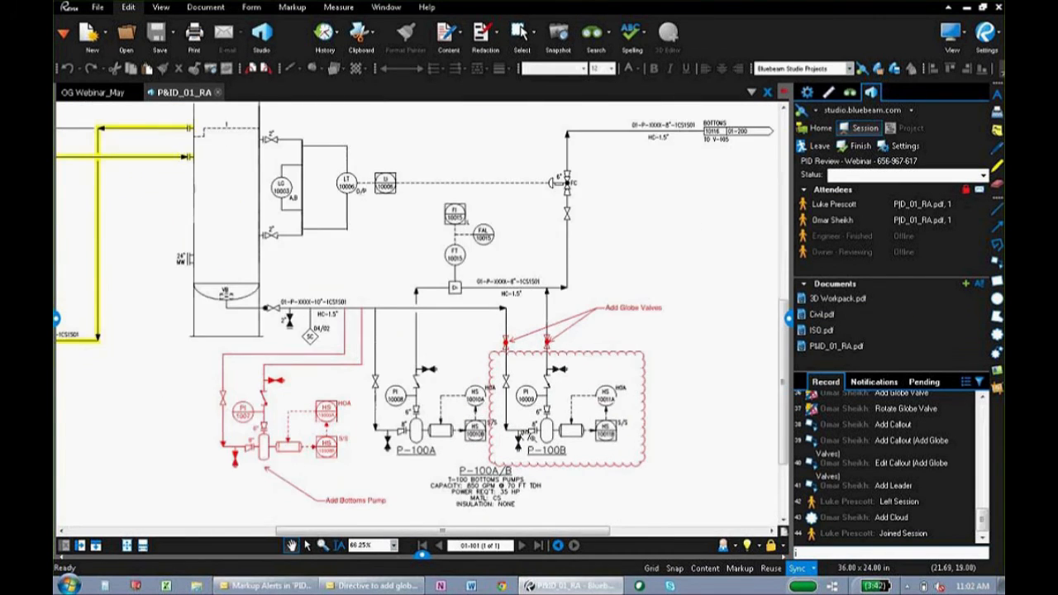
left_click_drag(720, 420, 655, 387)
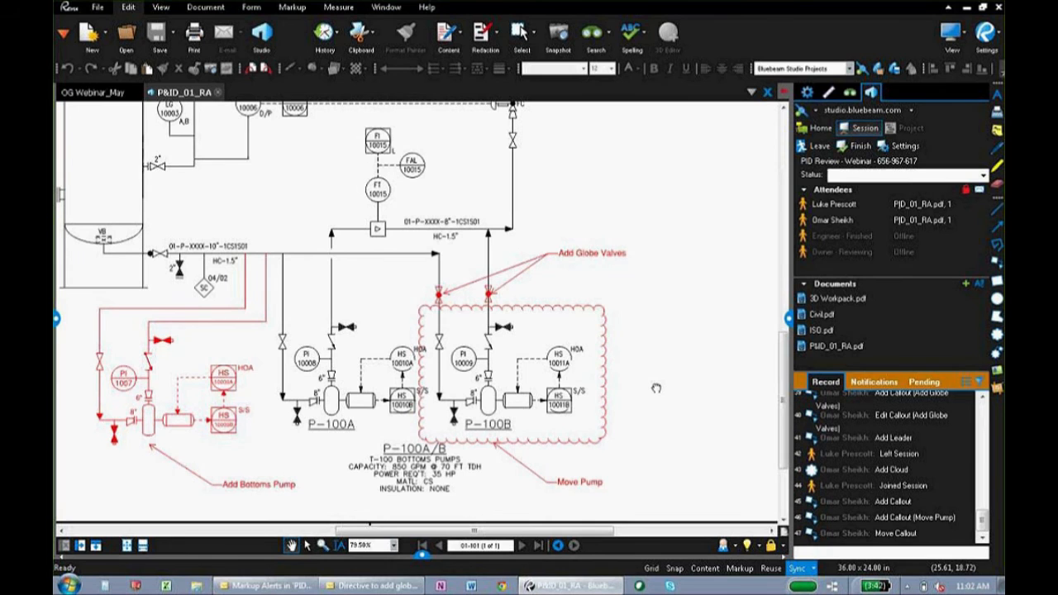
scroll(657, 388, "down", 4)
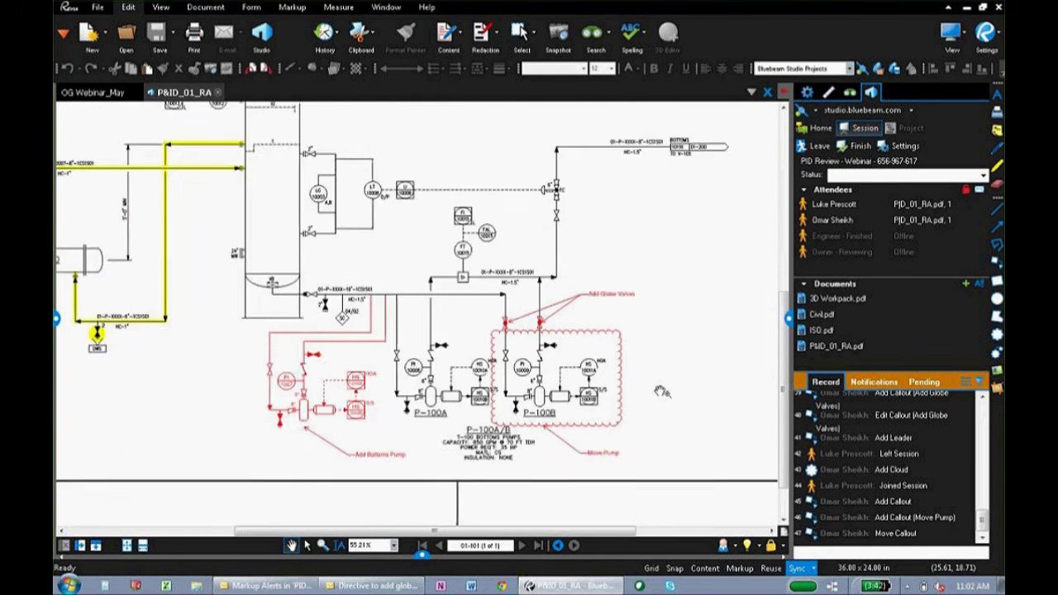
mouse_move(434, 186)
left_mouse_down()
mouse_move(464, 202)
mouse_move(466, 229)
left_mouse_up()
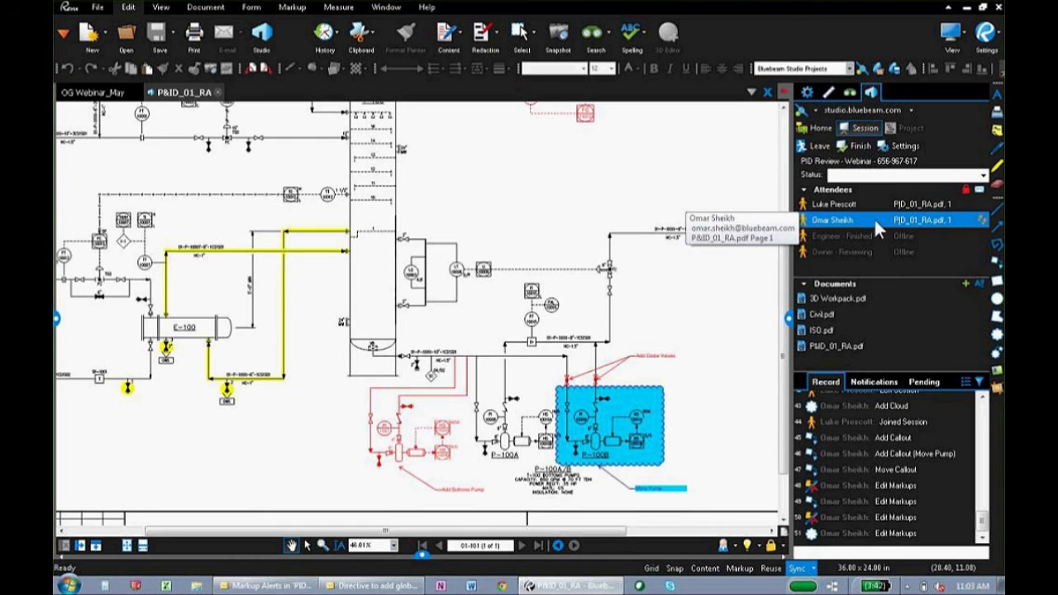
Follow the other online attendee's view of the drawing, stop following, and return to an overview of the whole sheet.
left_click(981, 220)
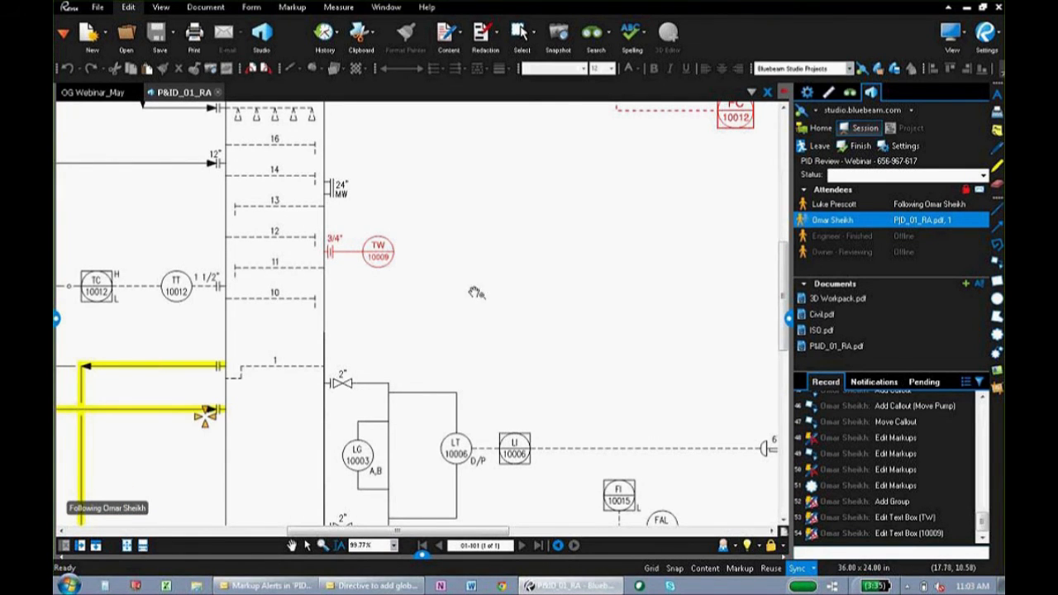
left_click(562, 331)
scroll(562, 331, "down", 8)
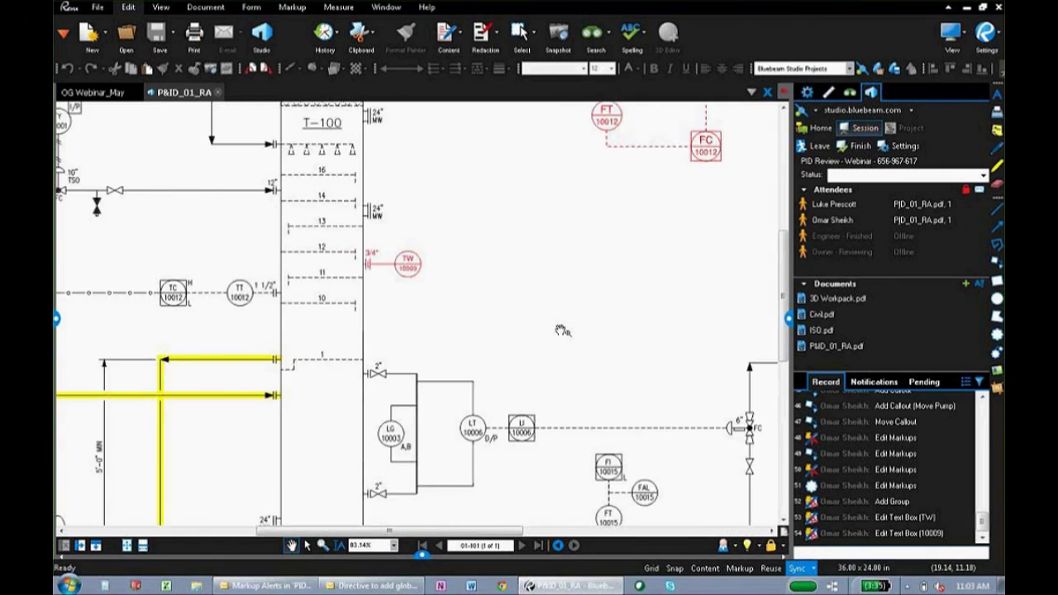
left_click_drag(606, 329, 508, 296)
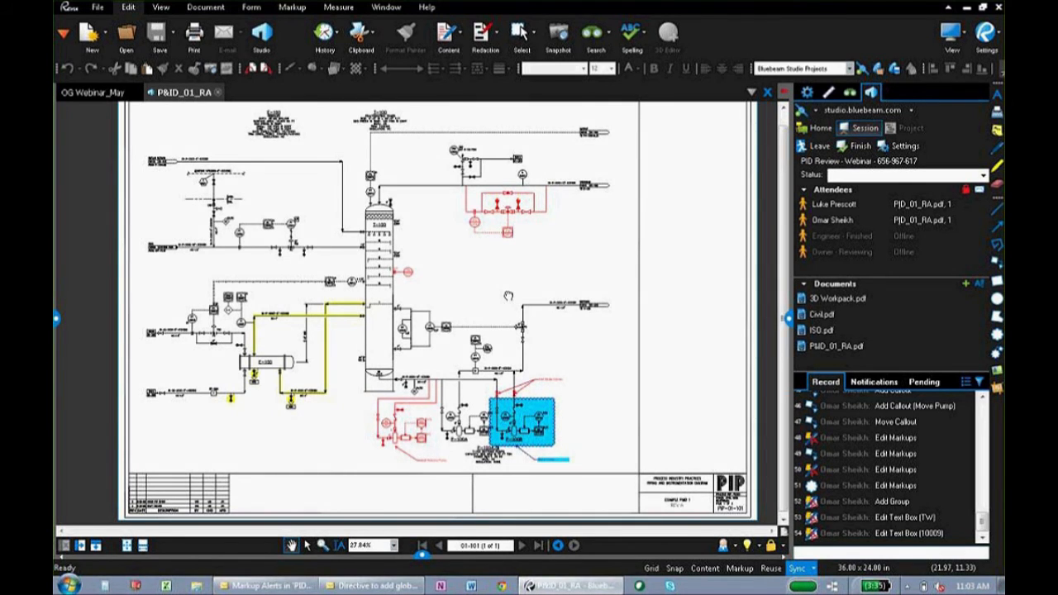
left_click(902, 299)
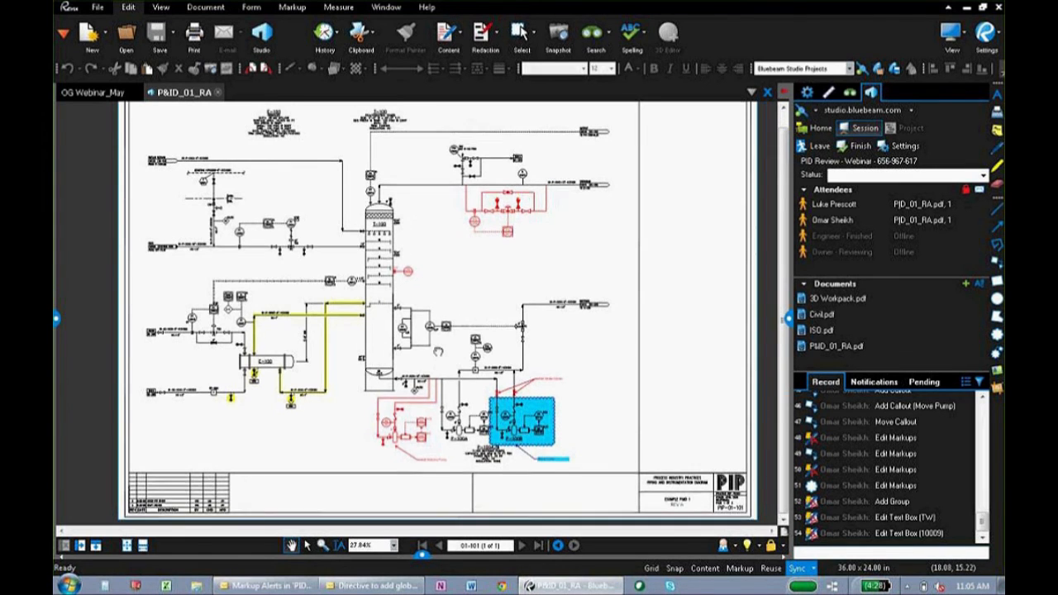
Select the red TW 10009 markup beside column T-100 and examine it up close.
scroll(420, 288, "up", 4)
scroll(425, 256, "up", 5)
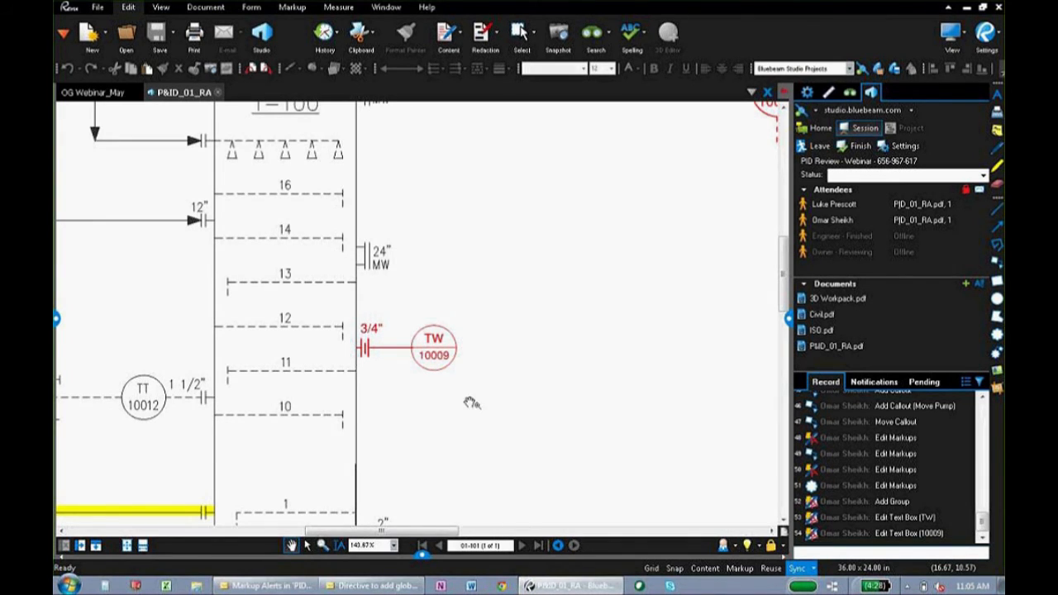
left_click(443, 361)
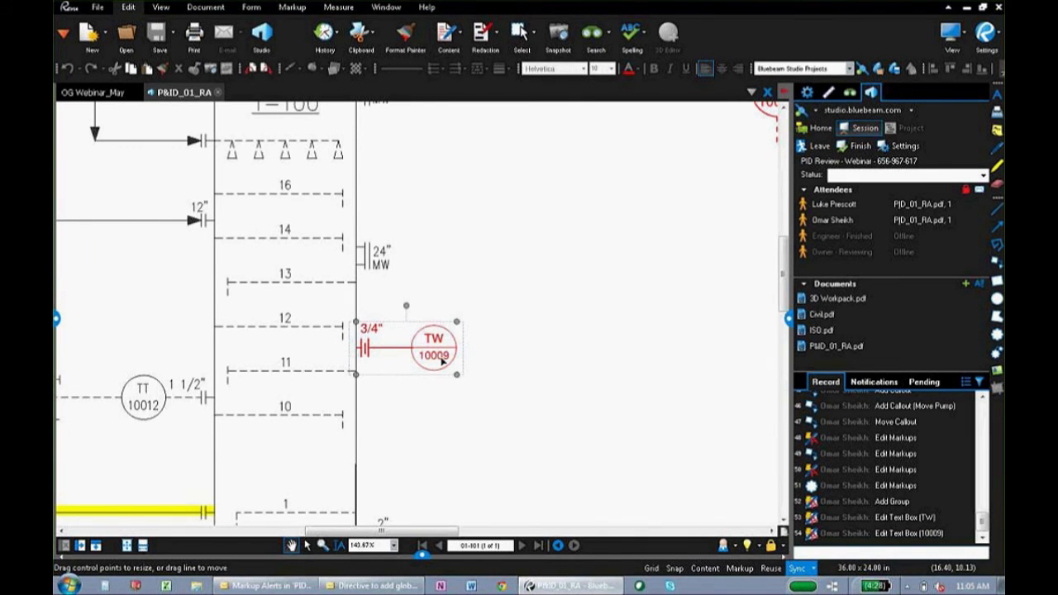
scroll(443, 362, "up", 4)
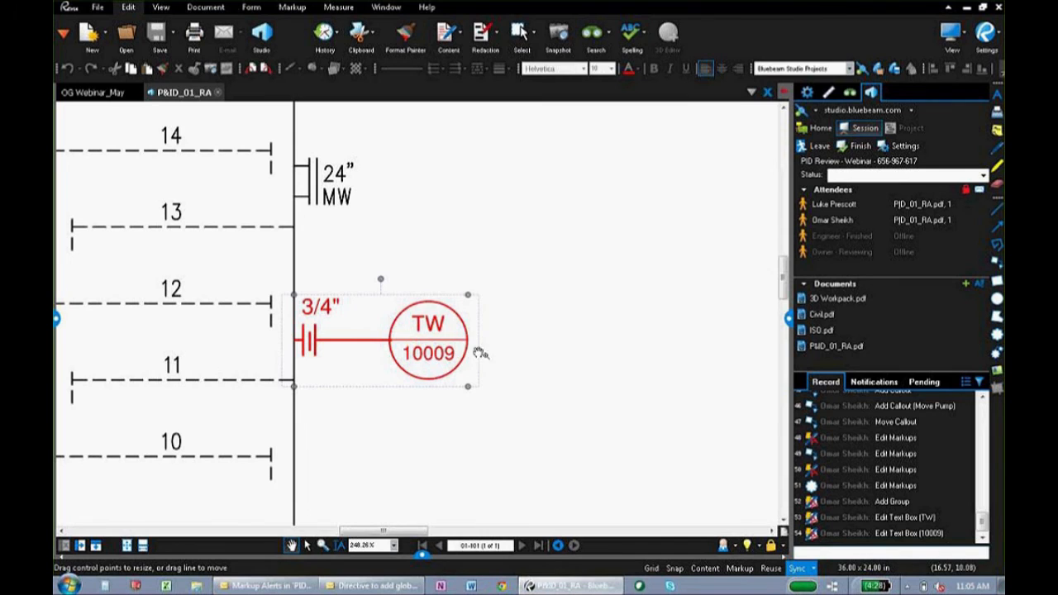
Copy the TW 10009 markup, paste the duplicate in the empty area above and right of the original, and delete the duplicate.
right_click(433, 328)
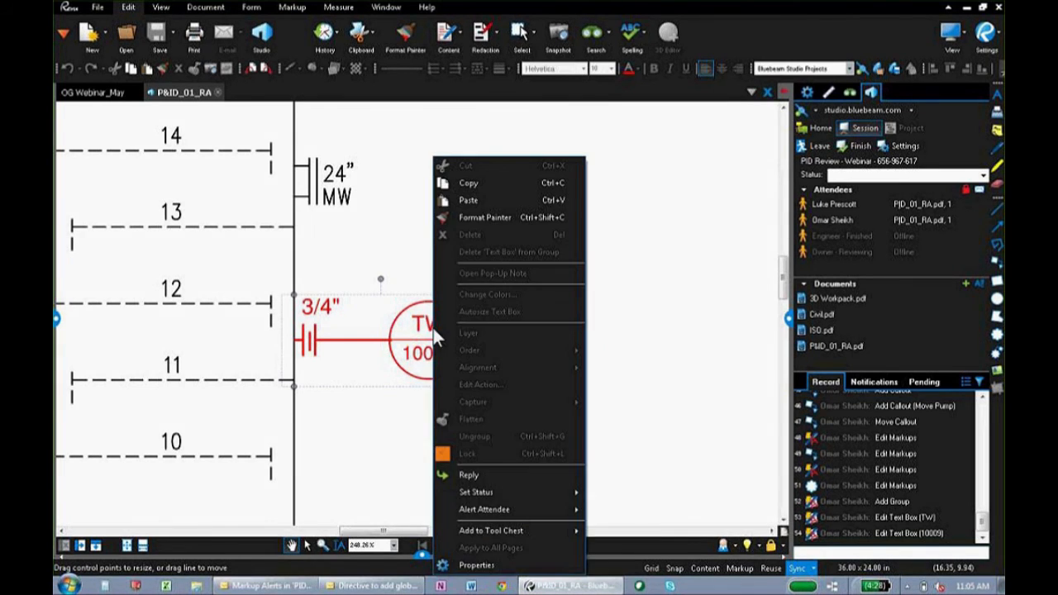
left_click(477, 185)
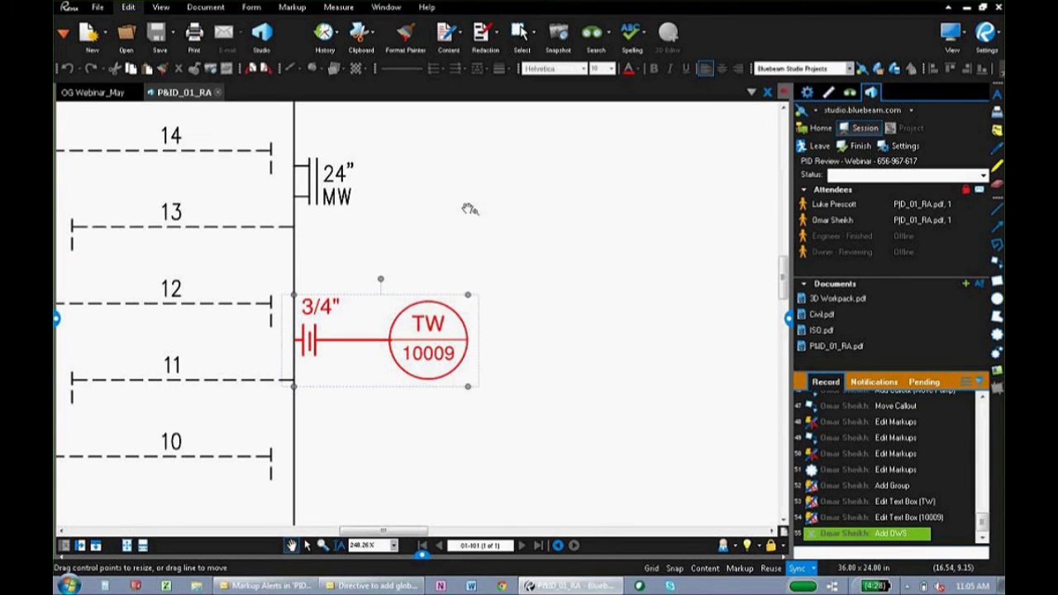
right_click(461, 214)
left_click(498, 229)
left_click_drag(617, 171, 635, 232)
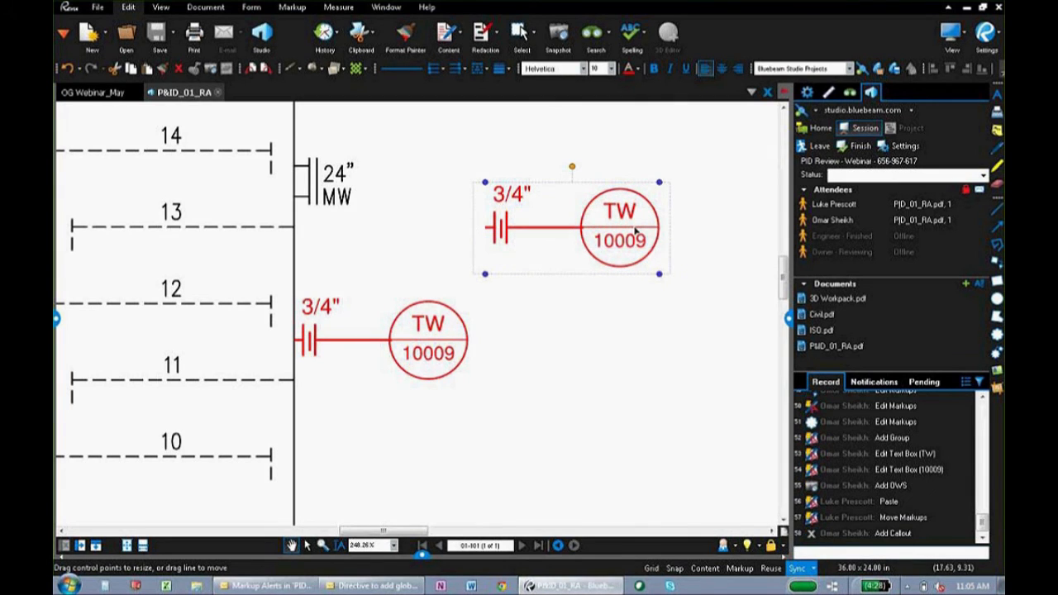
key("Delete")
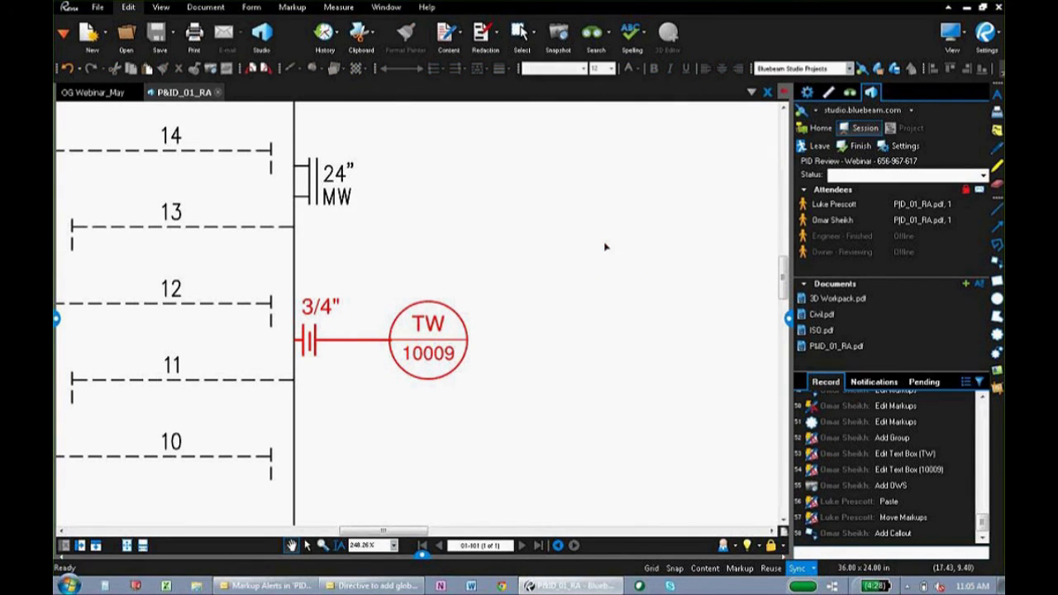
Select the TW 10009 markup again and examine the options for saving the session drawing.
left_click(420, 355)
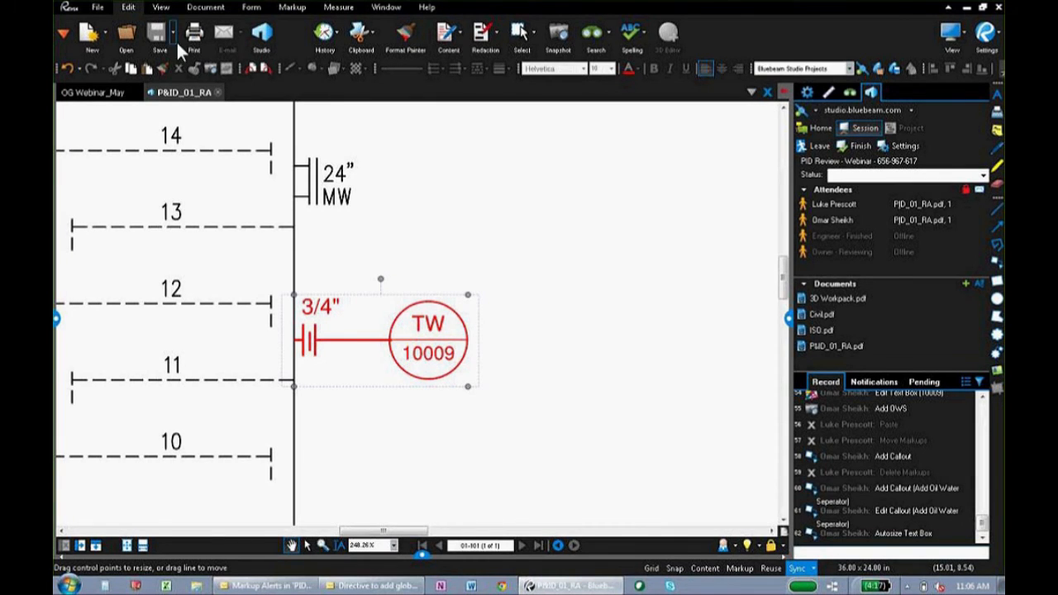
left_click(157, 31)
left_click(174, 35)
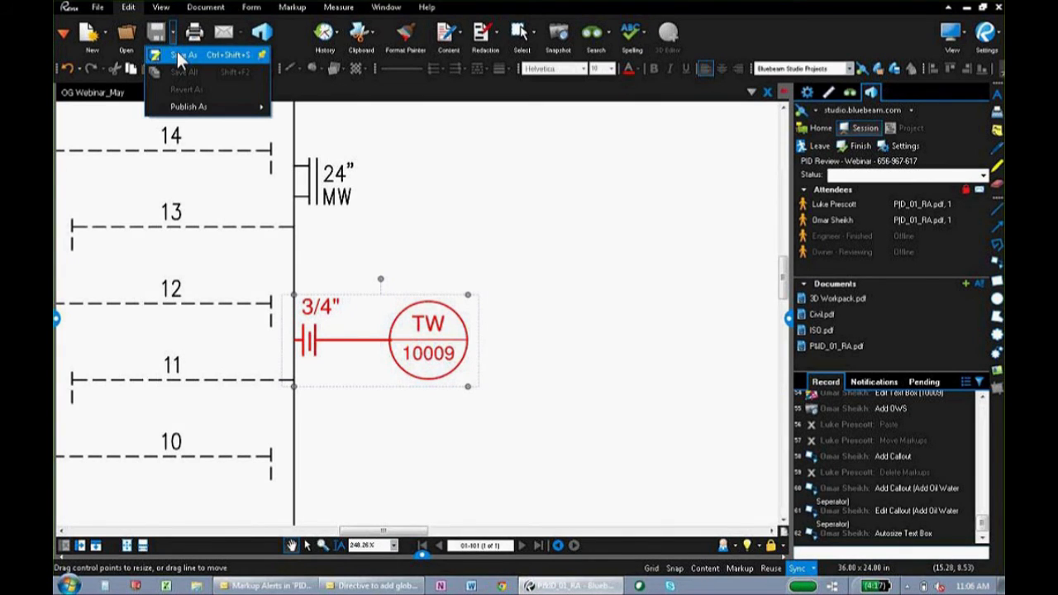
left_click(200, 53)
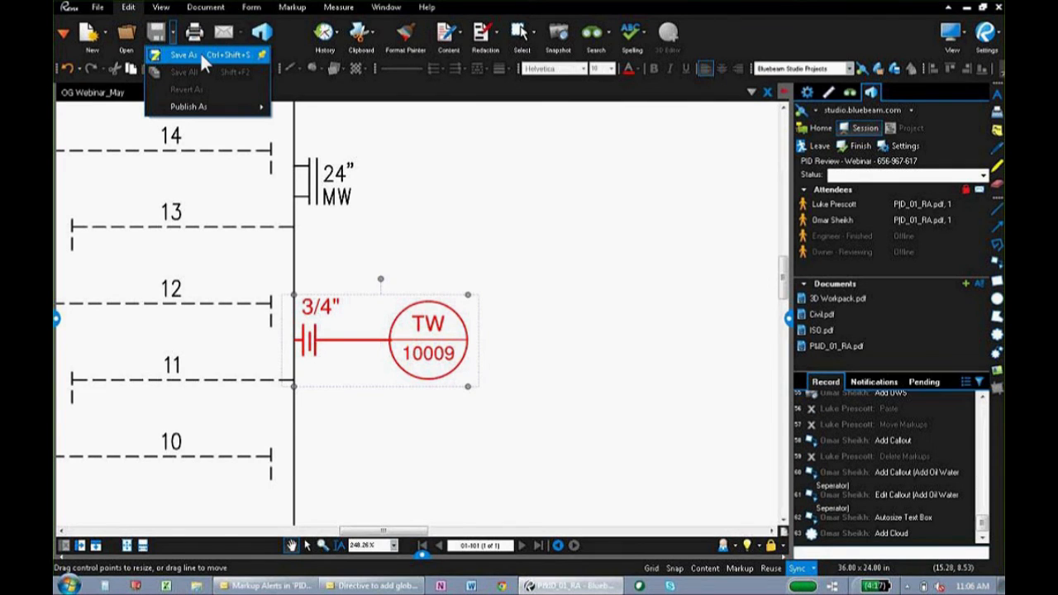
left_click(473, 180)
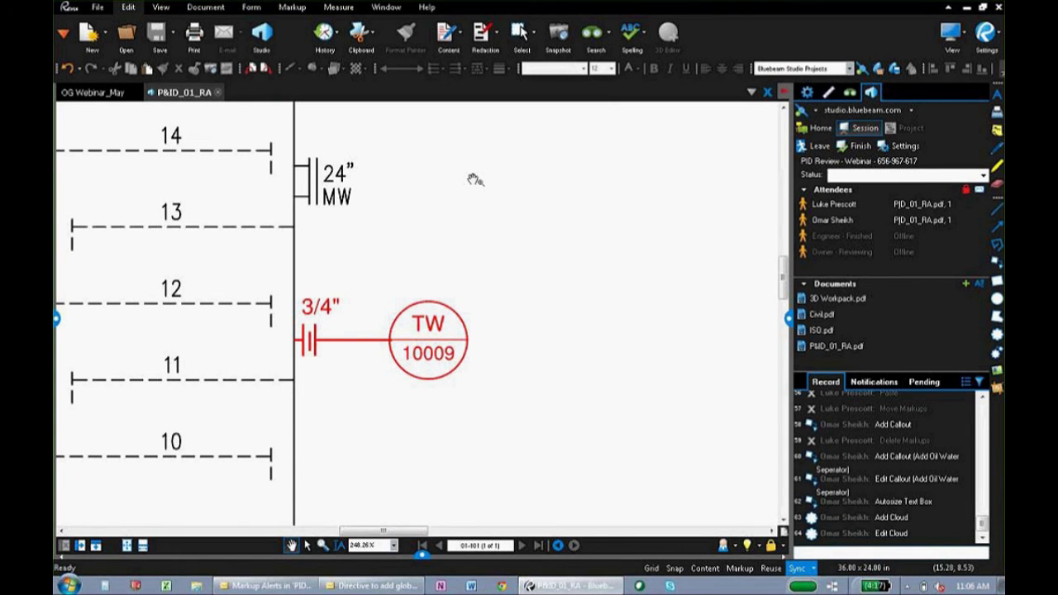
Review the drawing's markups list and its summary export formats, and hide the list.
scroll(496, 227, "down", 4)
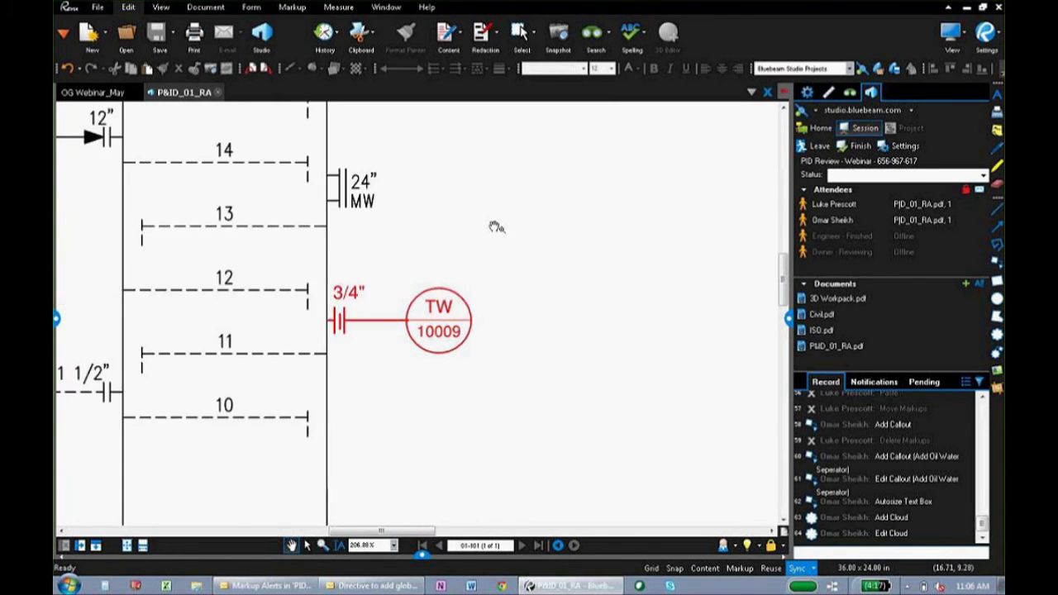
scroll(496, 227, "down", 2)
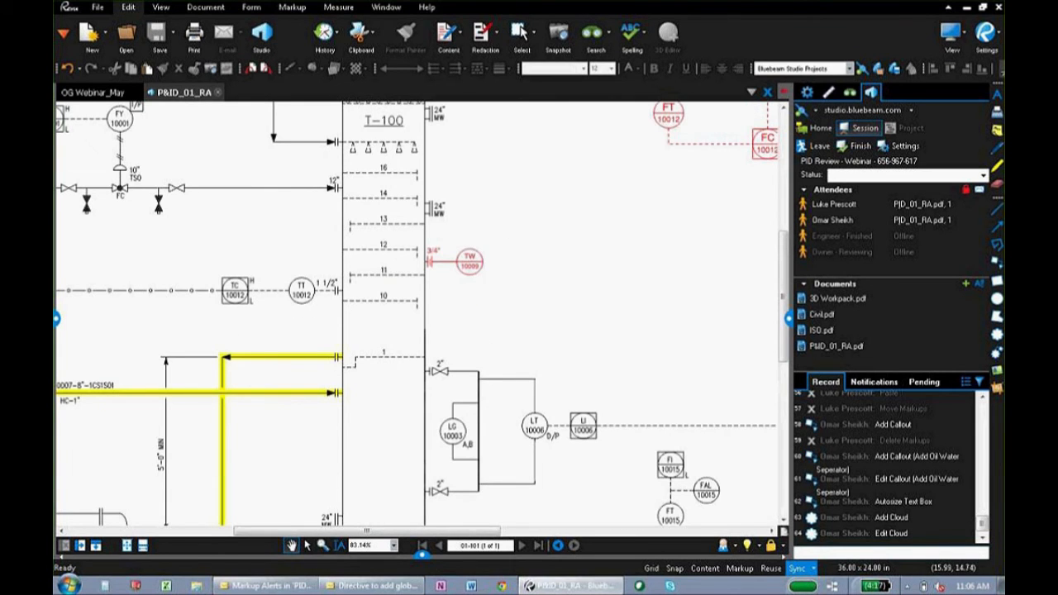
left_click(424, 560)
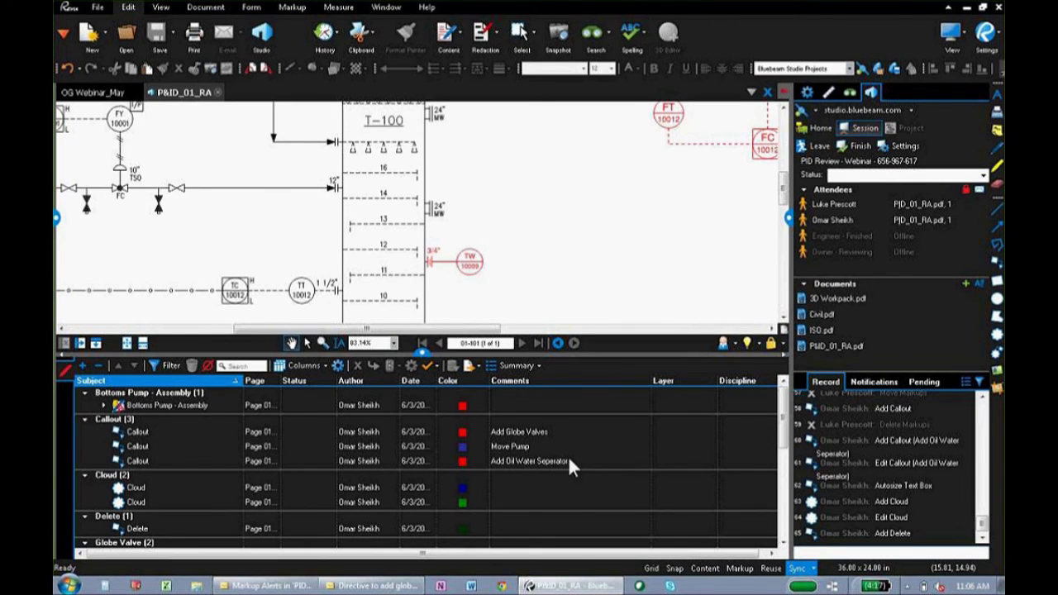
left_click(533, 364)
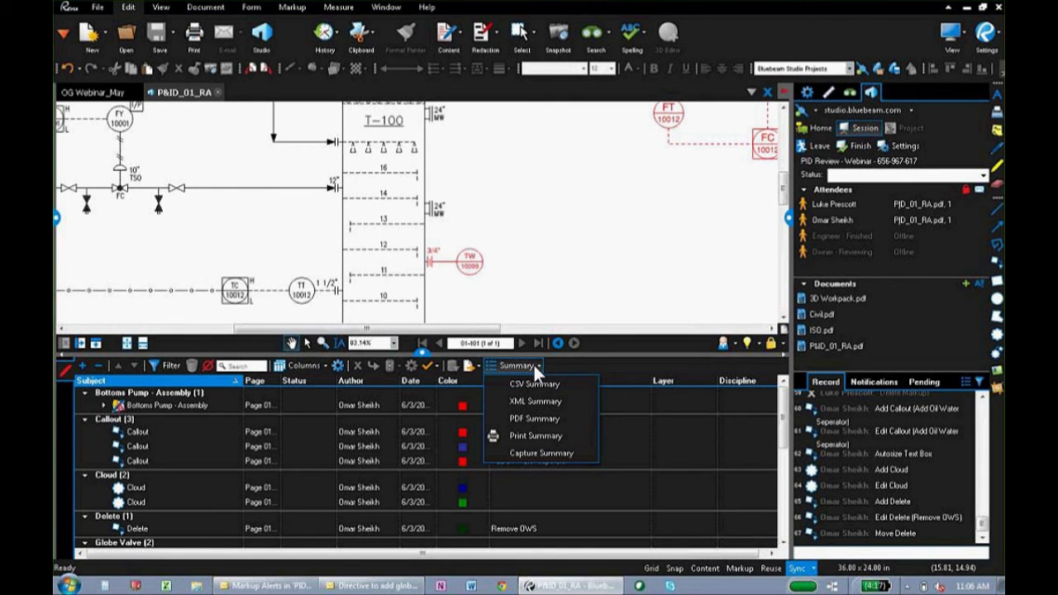
left_click(533, 364)
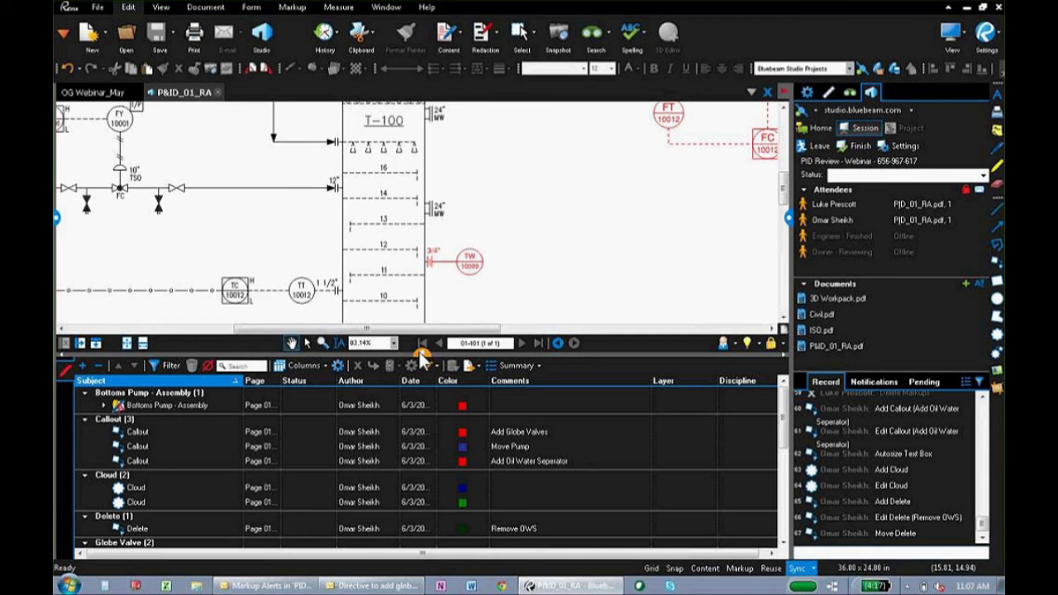
left_click(421, 352)
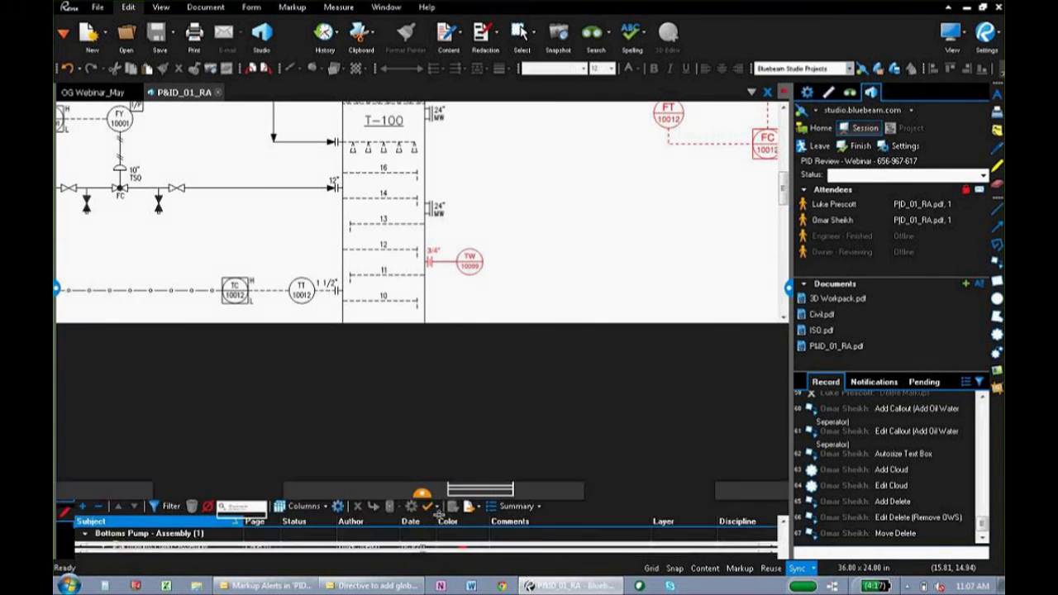
Focus on the OWS valves below exchanger E-100, with the Studio session panel hidden and the markups list shown.
scroll(508, 400, "down", 2)
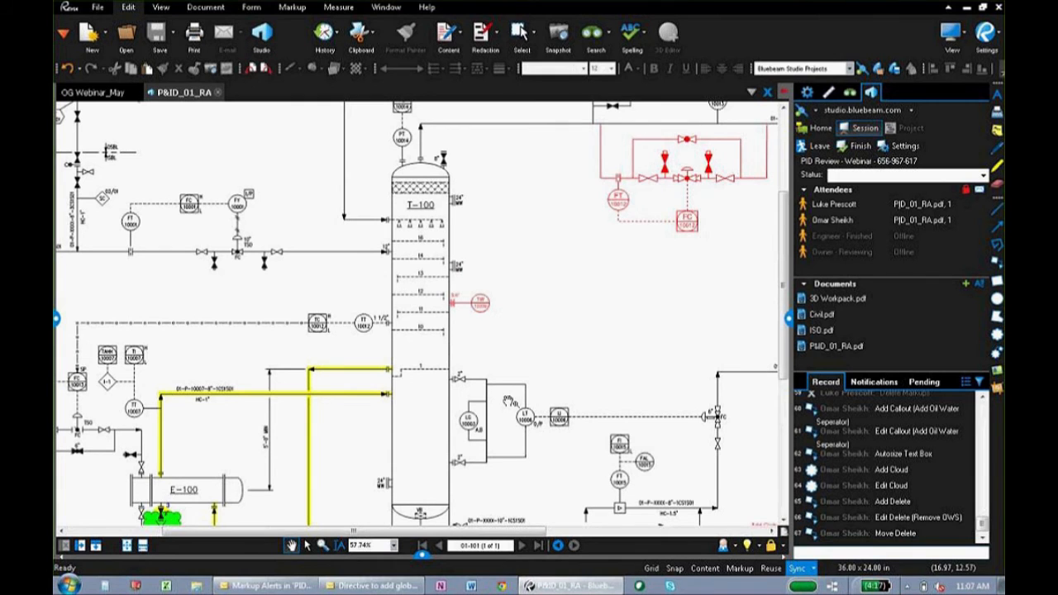
mouse_move(393, 457)
left_mouse_down()
mouse_move(524, 372)
mouse_move(661, 253)
left_mouse_up()
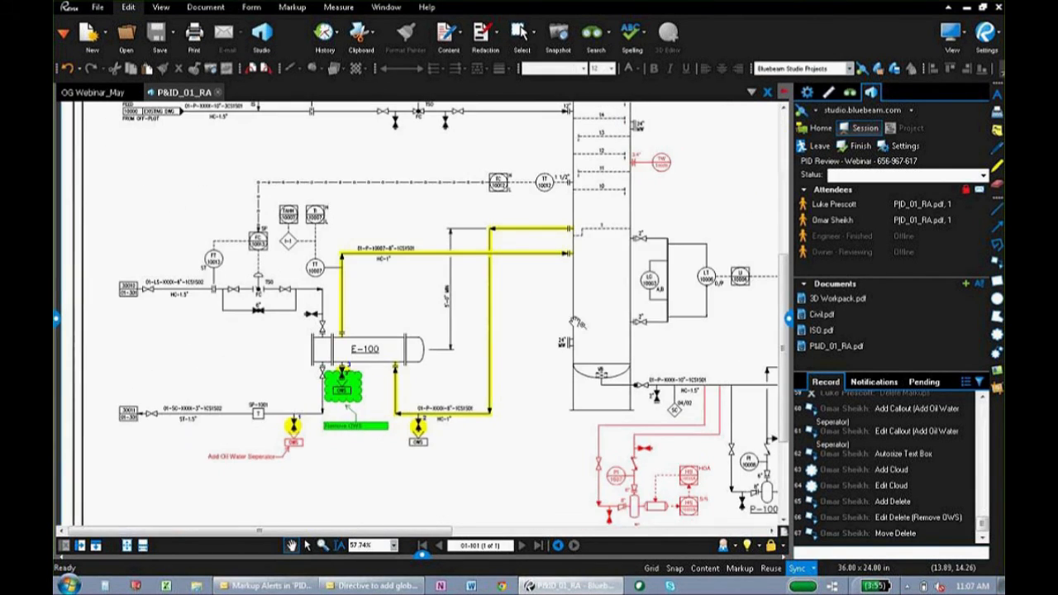
scroll(360, 436, "up", 4)
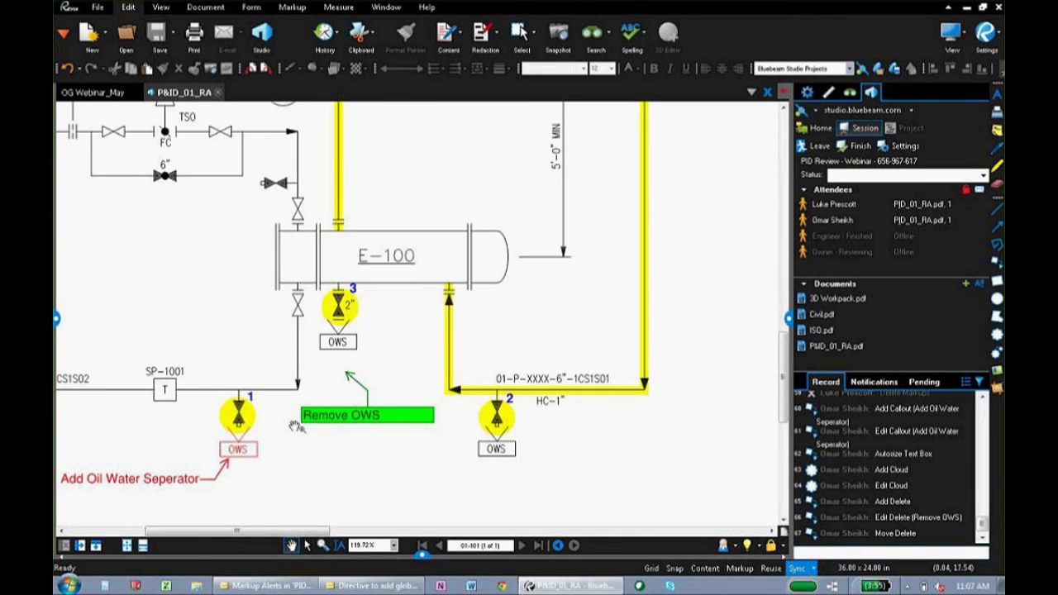
left_click(789, 318)
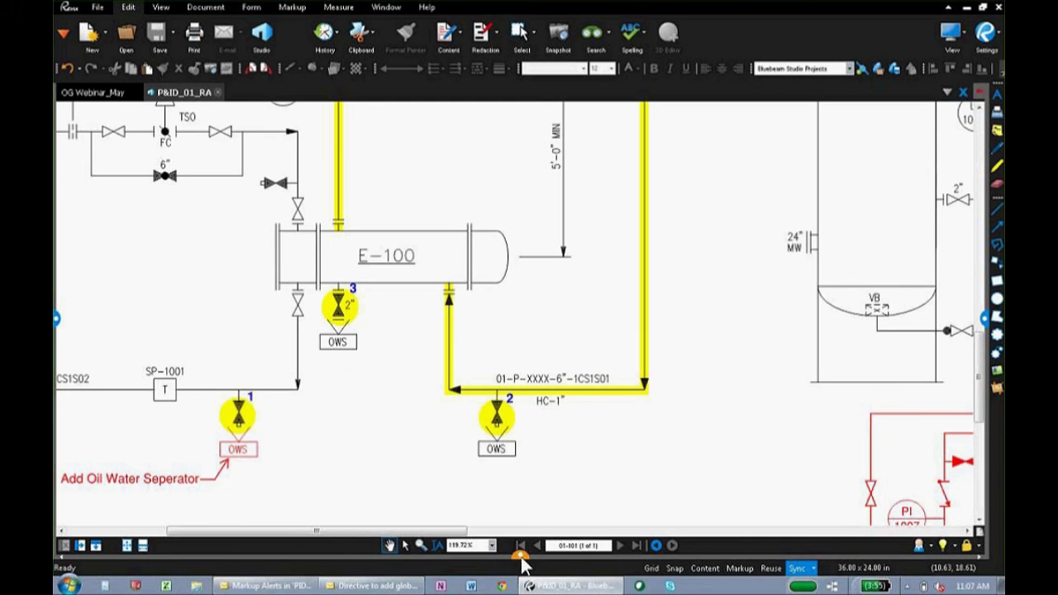
left_click(520, 554)
left_click_drag(396, 306, 456, 201)
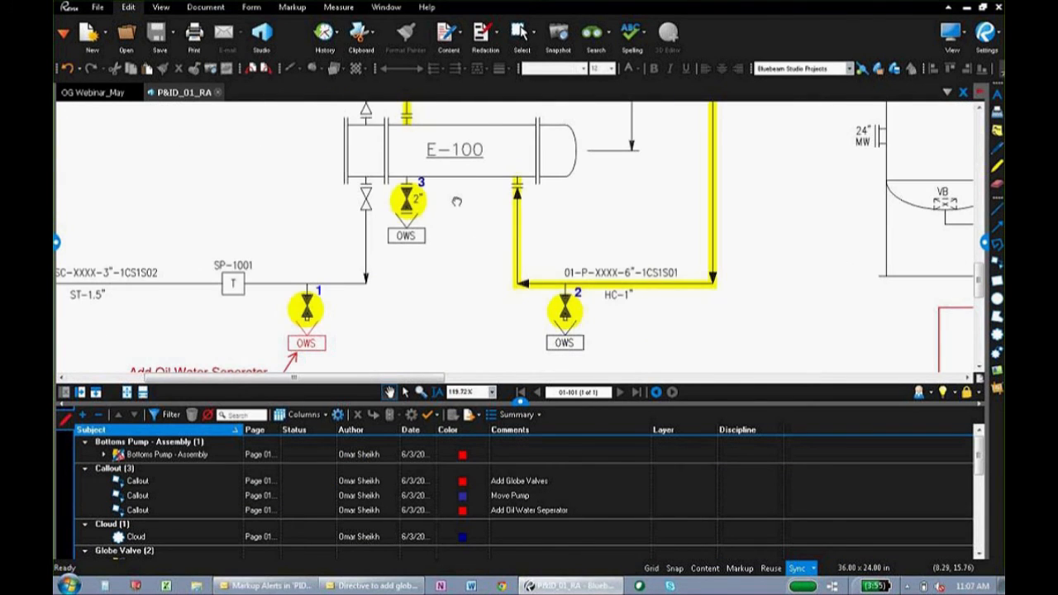
Set the Valve State of valve markup 1 below E-100 to Open, and widen the list's Status column to fit the full entry.
left_click(325, 307)
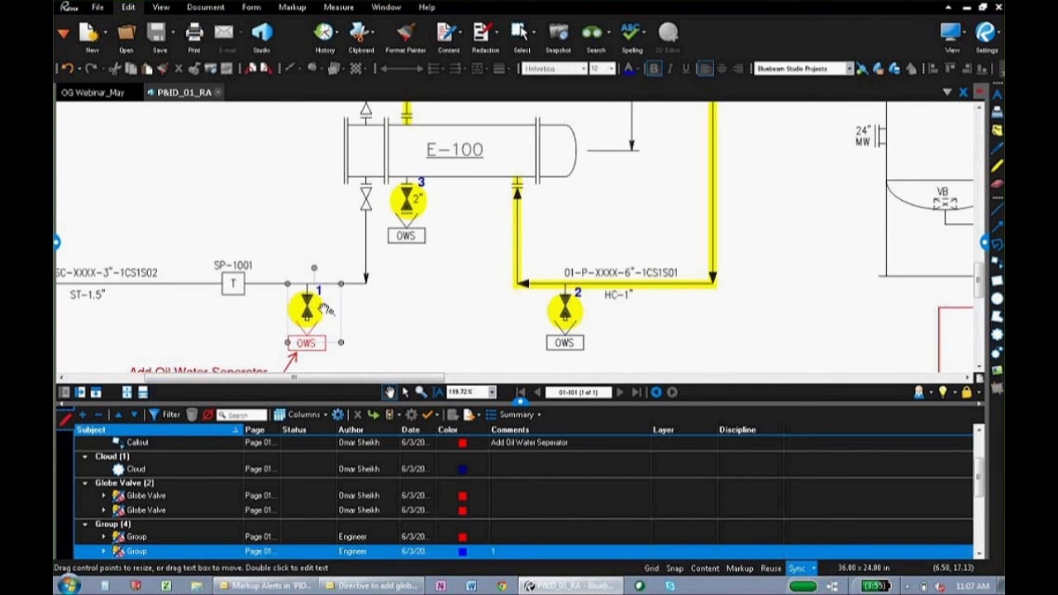
left_click_drag(335, 431, 390, 433)
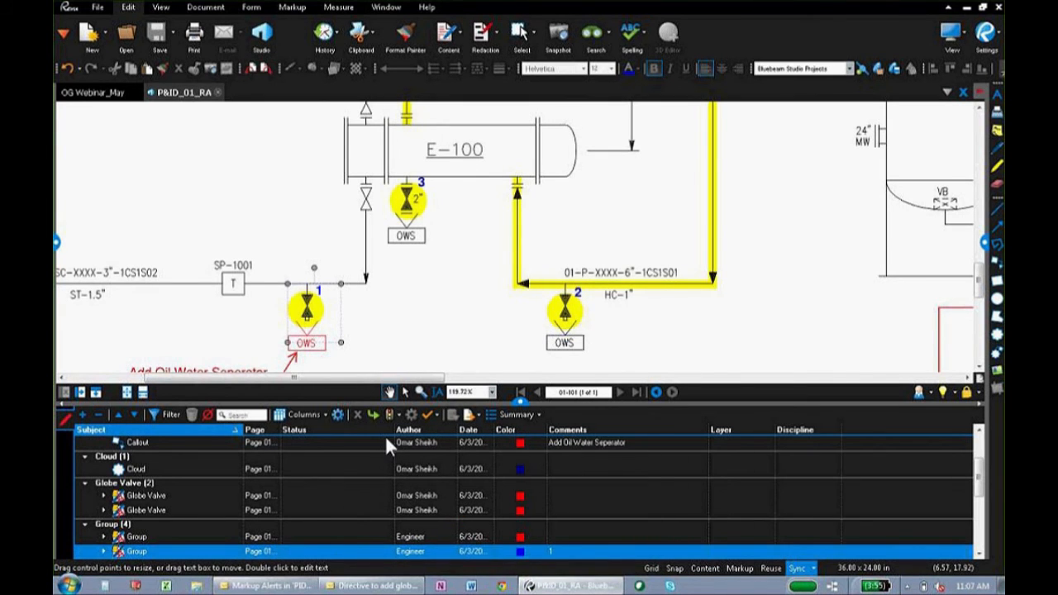
scroll(347, 521, "down", 3)
left_click(340, 444)
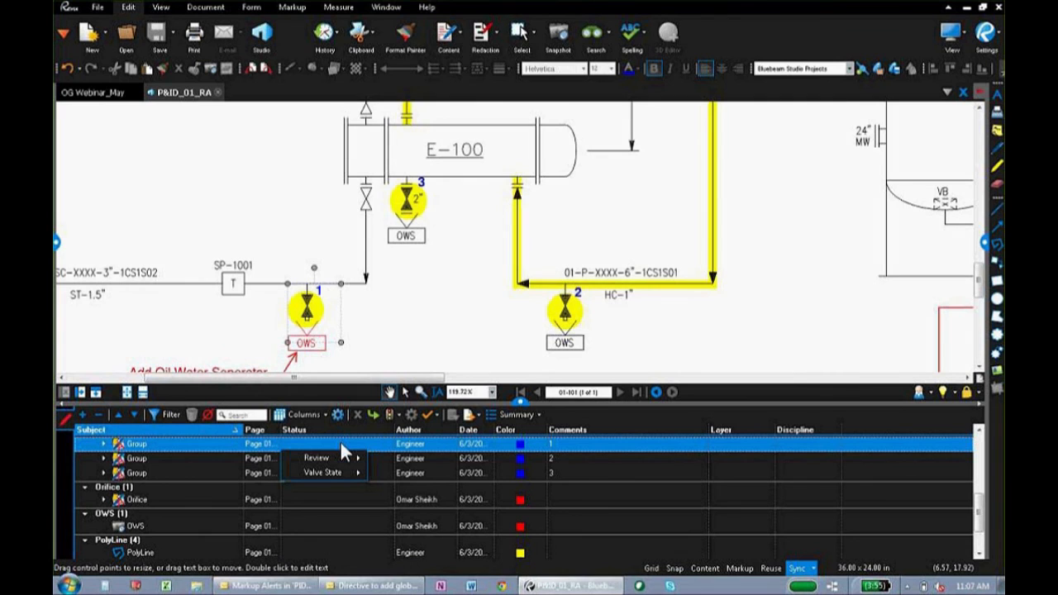
mouse_move(344, 475)
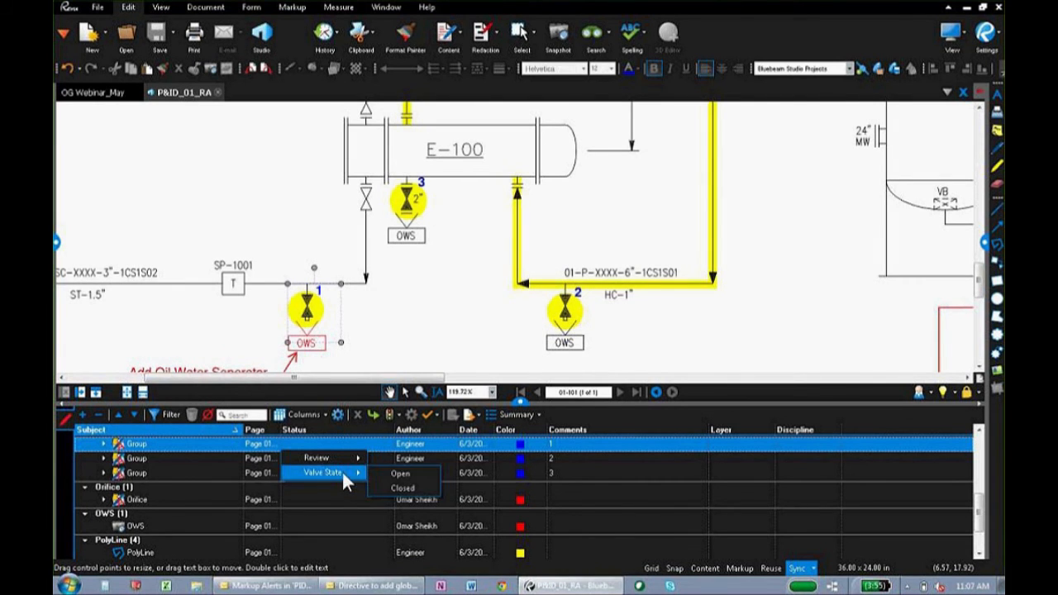
left_click(402, 473)
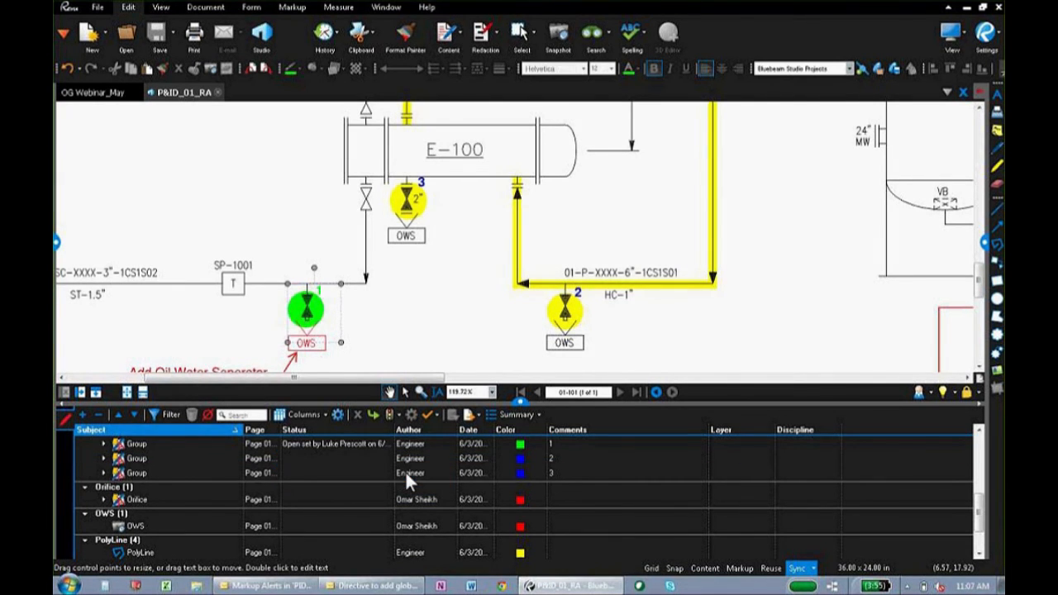
left_click_drag(395, 430, 508, 430)
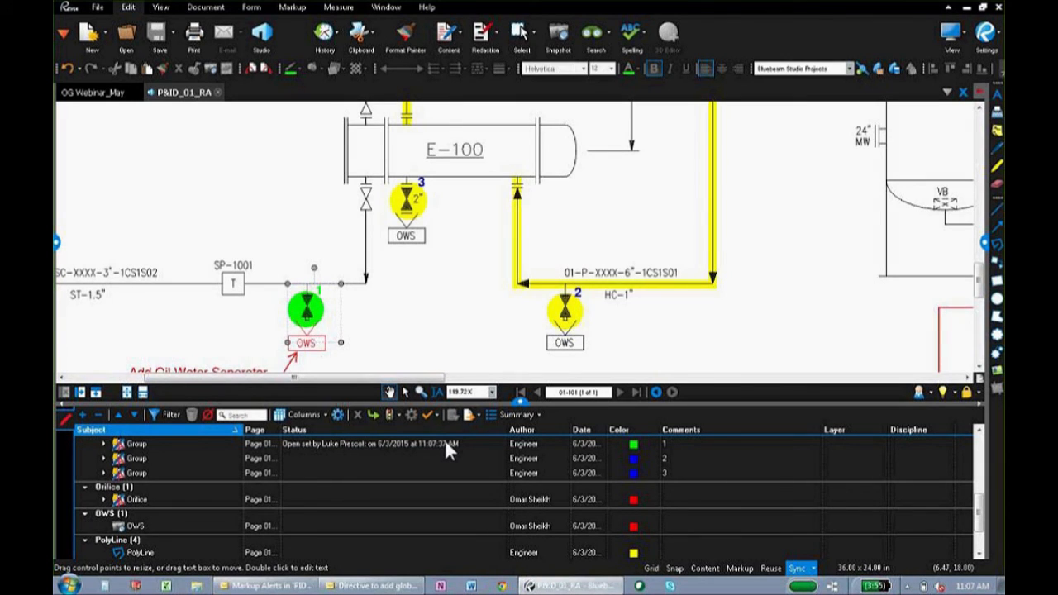
Set the Valve State of valve markup 2 to Closed and of valve markup 3 to Open, and hide the markups list.
right_click(371, 461)
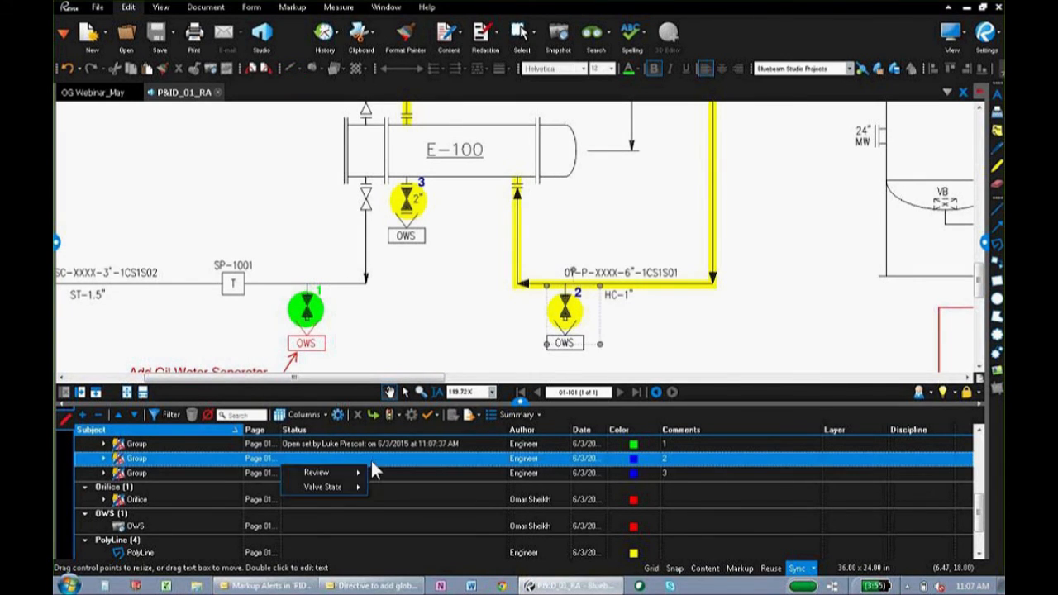
mouse_move(339, 487)
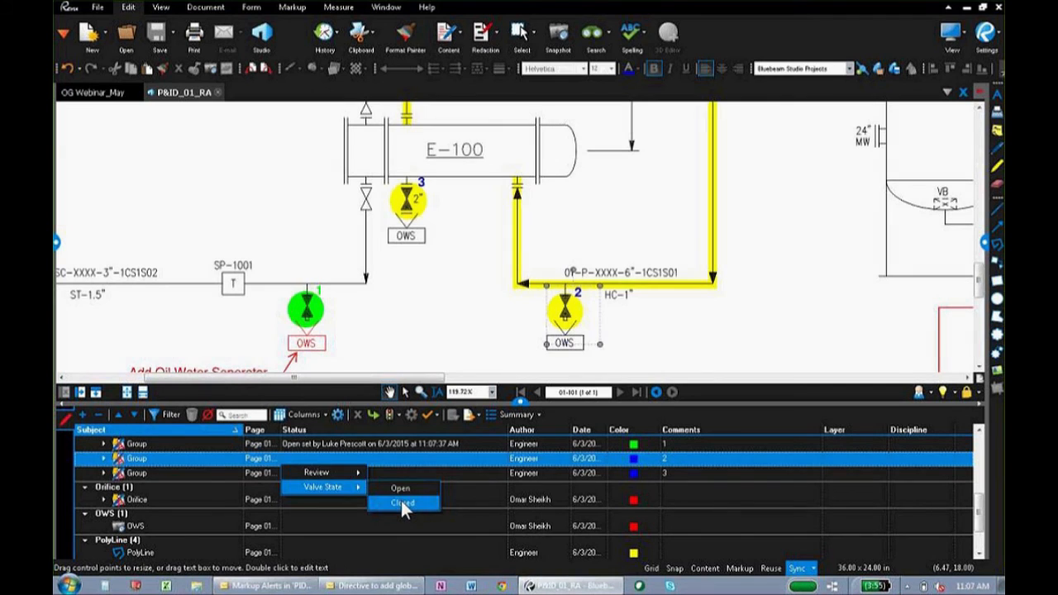
left_click(401, 502)
right_click(362, 472)
mouse_move(356, 502)
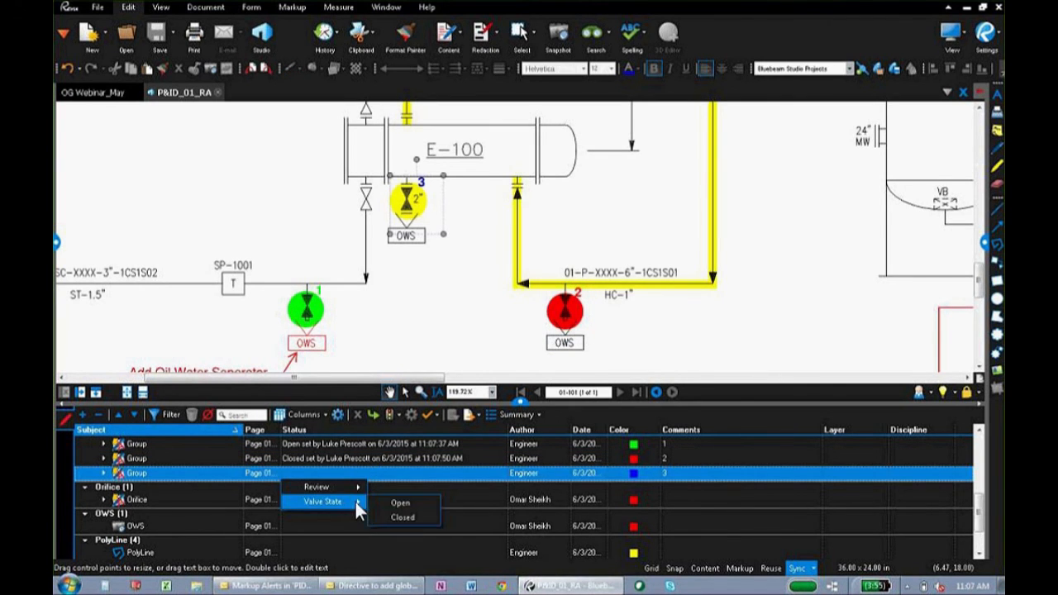
left_click(401, 500)
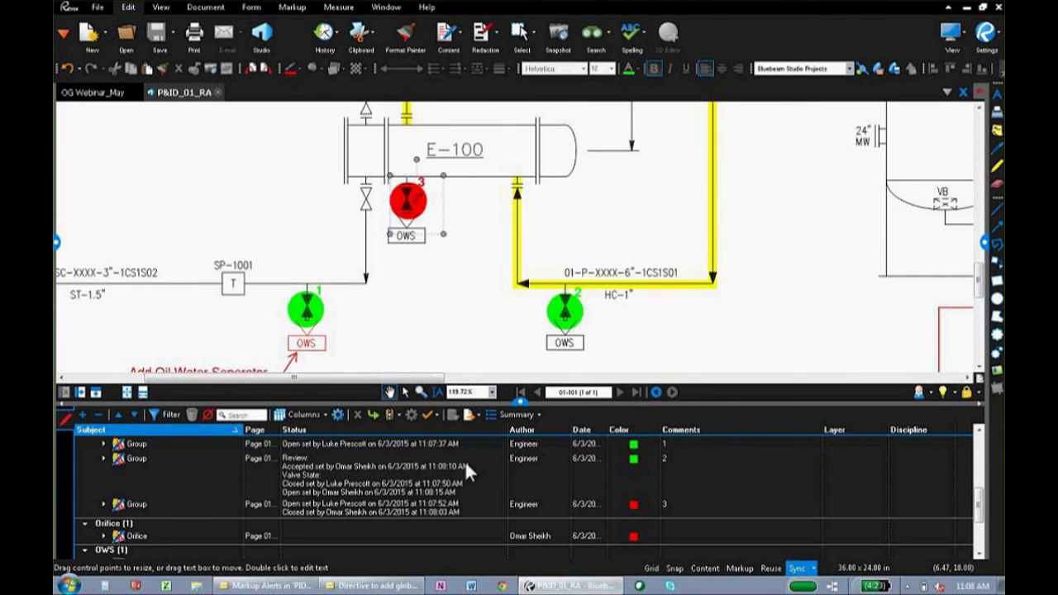
left_click_drag(521, 405, 559, 569)
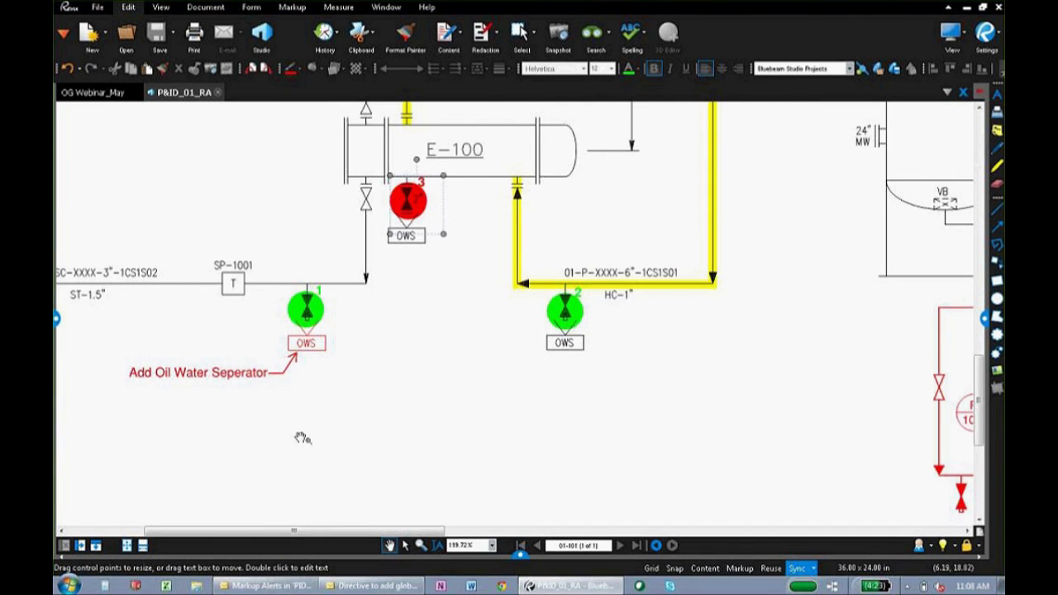
Draw an empty callout pointing at the Add Oil Water Seperator note, and delete it.
scroll(300, 437, "up", 3)
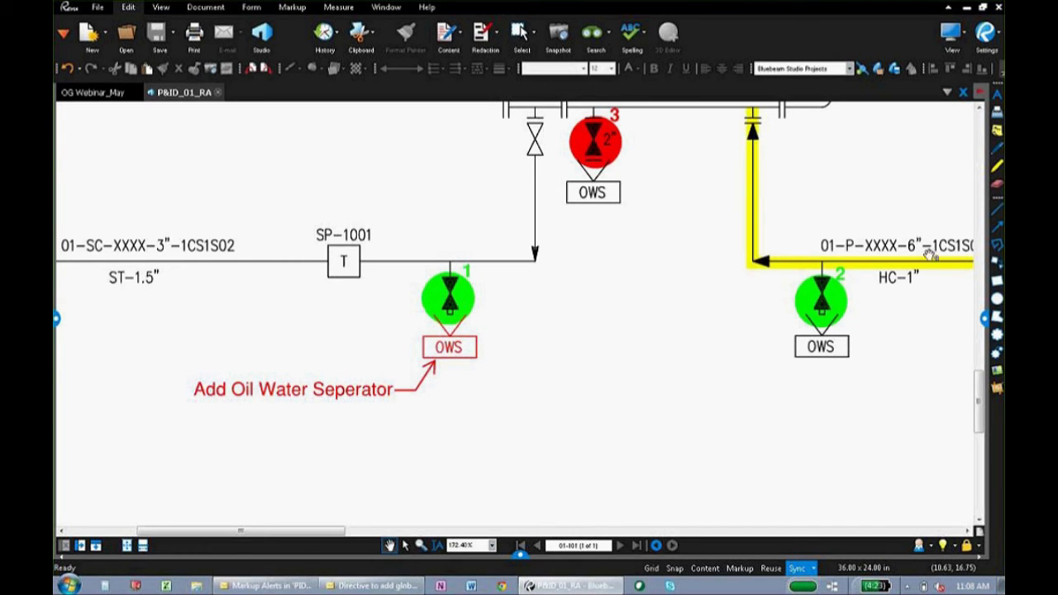
left_click(997, 262)
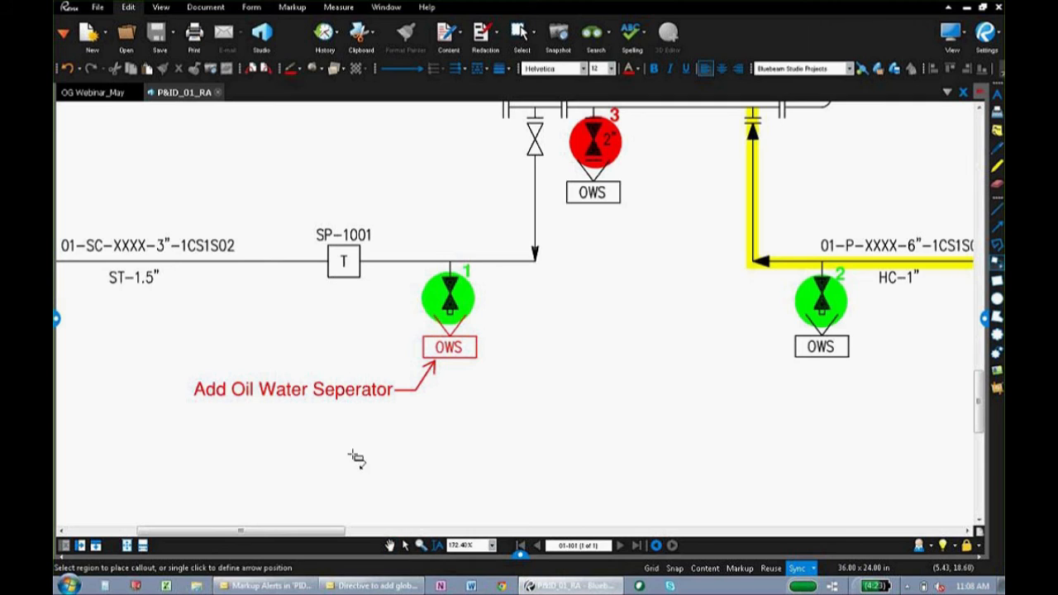
left_click_drag(342, 460, 409, 460)
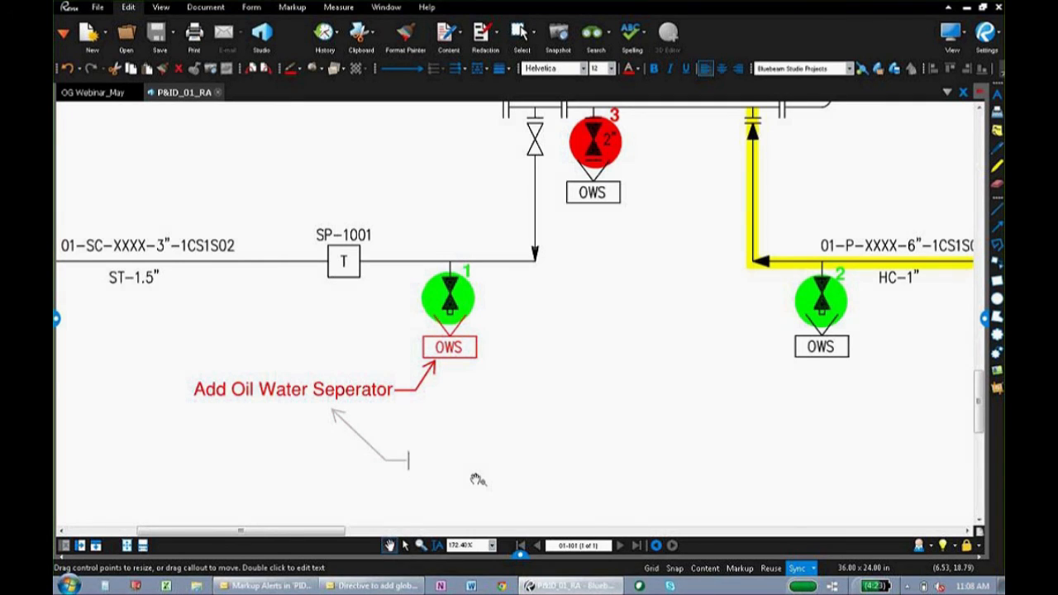
left_click(406, 465)
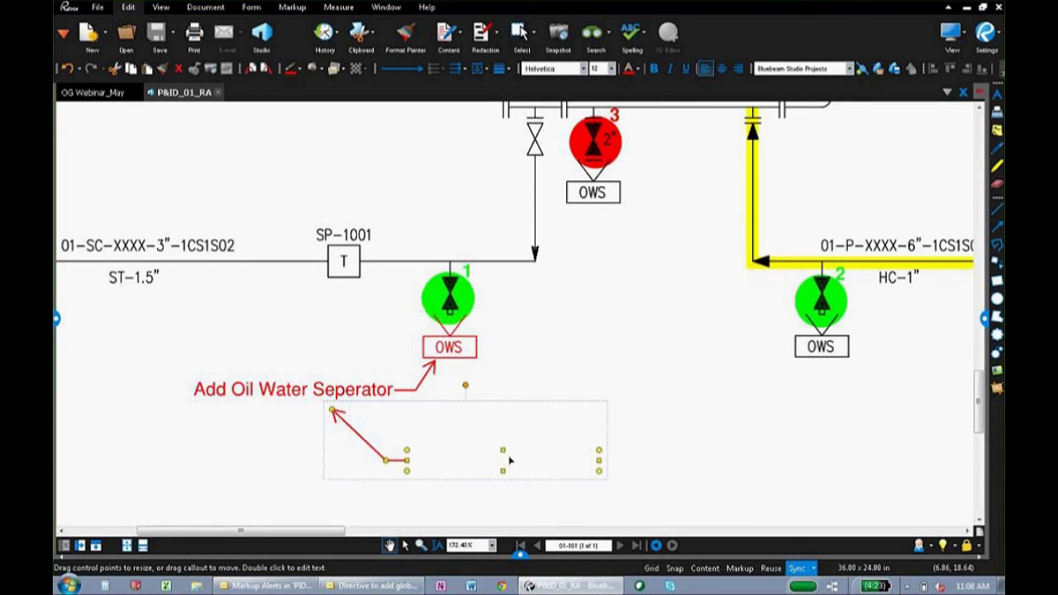
key("Delete")
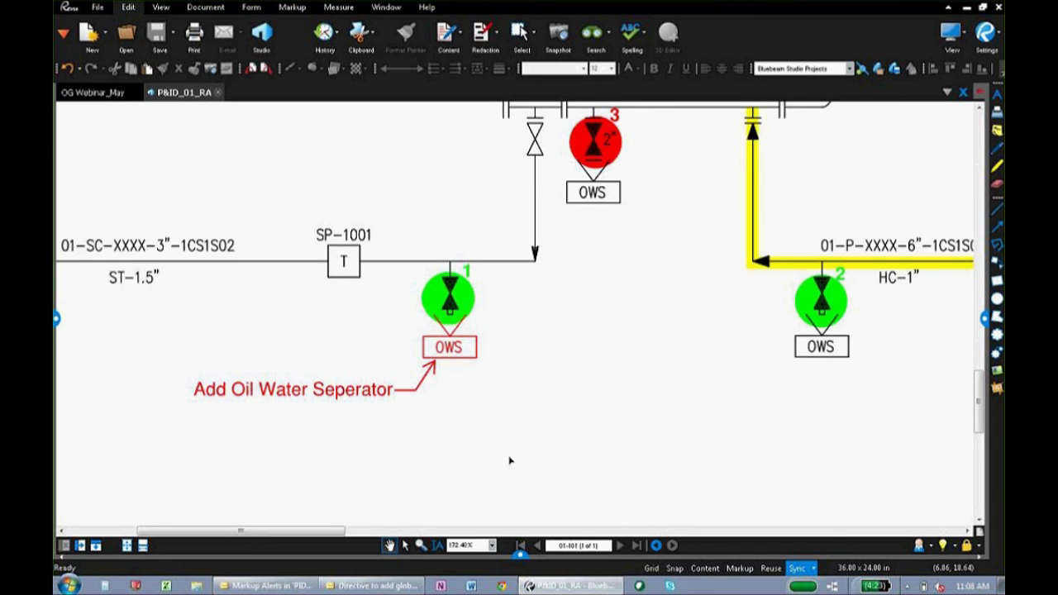
Reply to the Add Oil Water Seperator callout with the comment "per owner requirements".
right_click(350, 390)
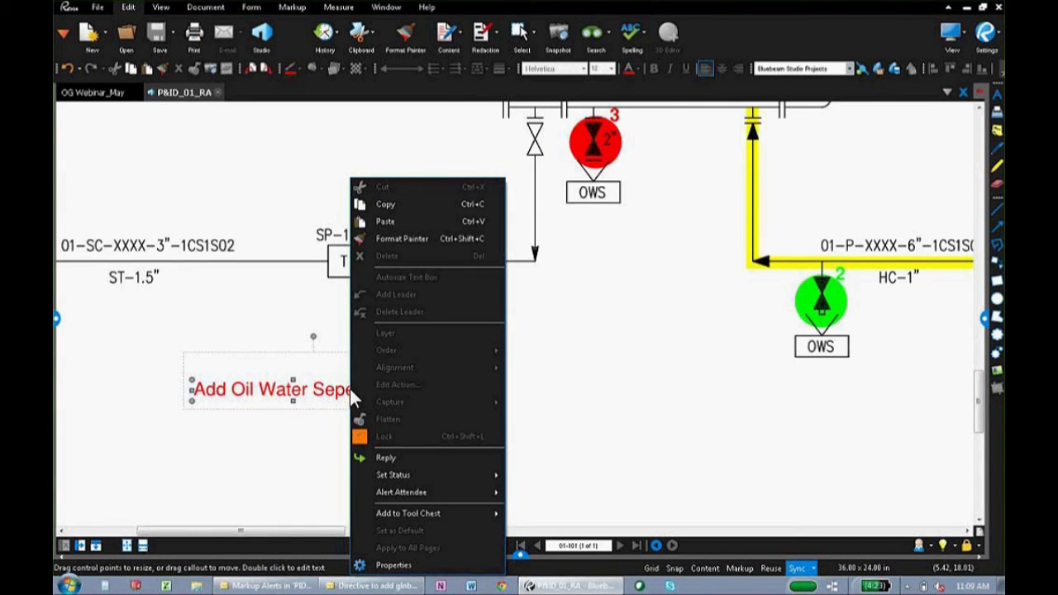
left_click(408, 456)
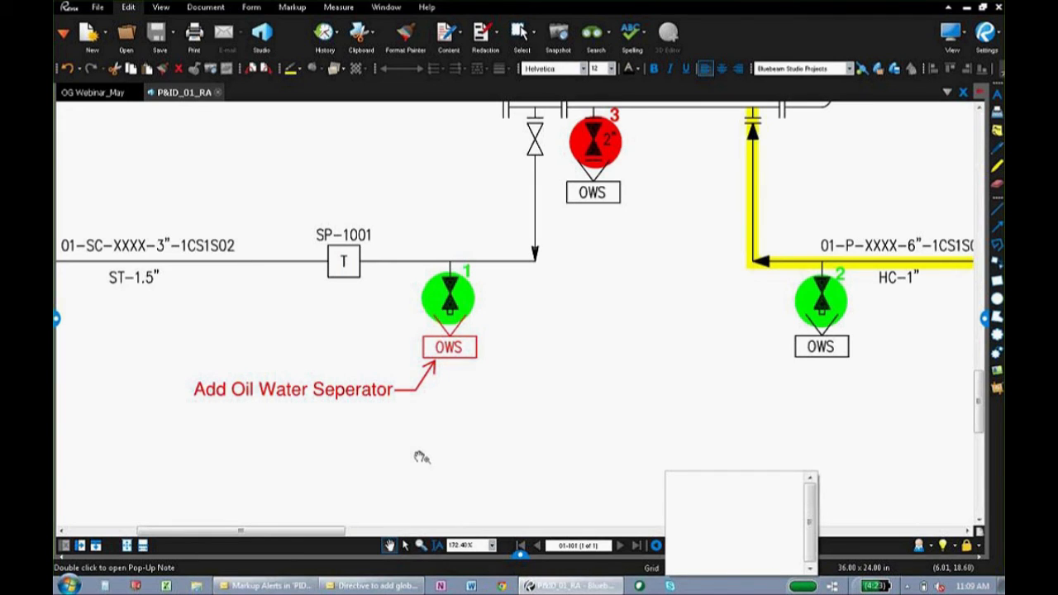
type("per owner requirements")
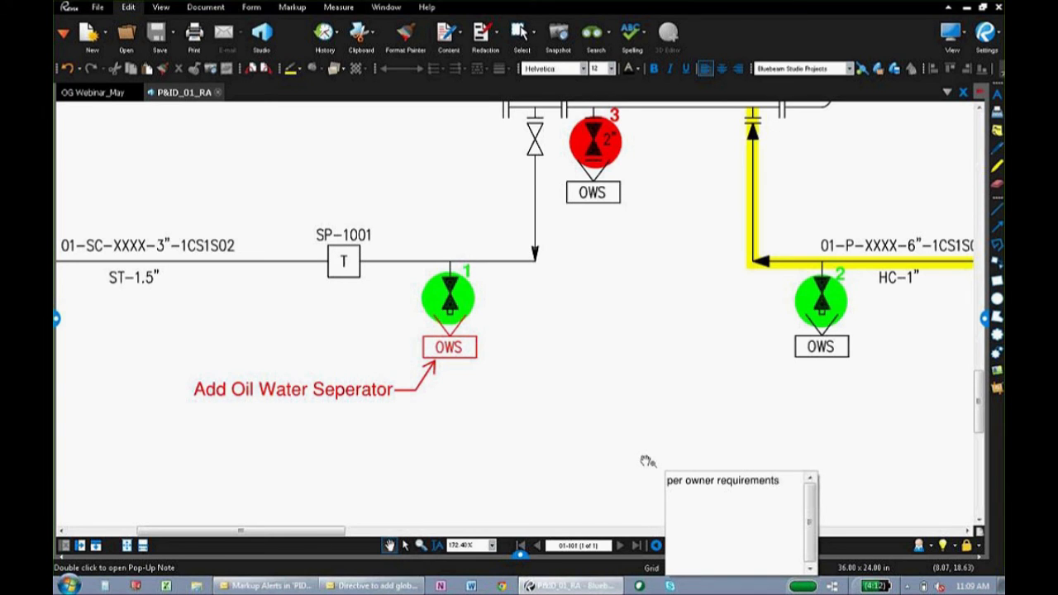
left_click(643, 465)
Show the markups list in an enlarged area and look up the Add Oil Water Seperator callout, its reply and the valve statuses.
left_click_drag(521, 560, 522, 466)
left_click_drag(535, 329, 549, 237)
left_click(340, 303)
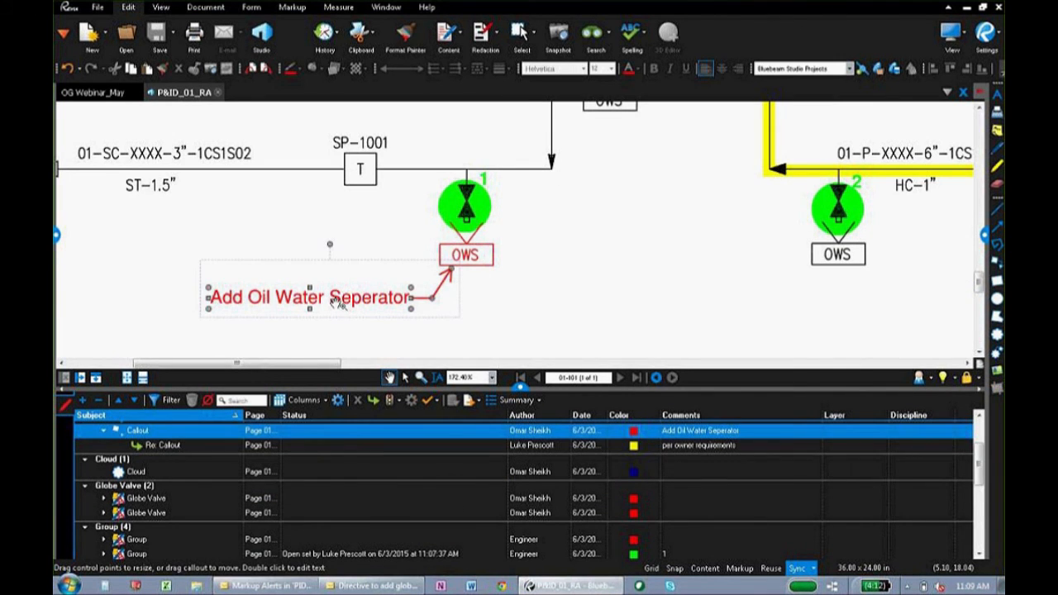
scroll(561, 472, "down", 2)
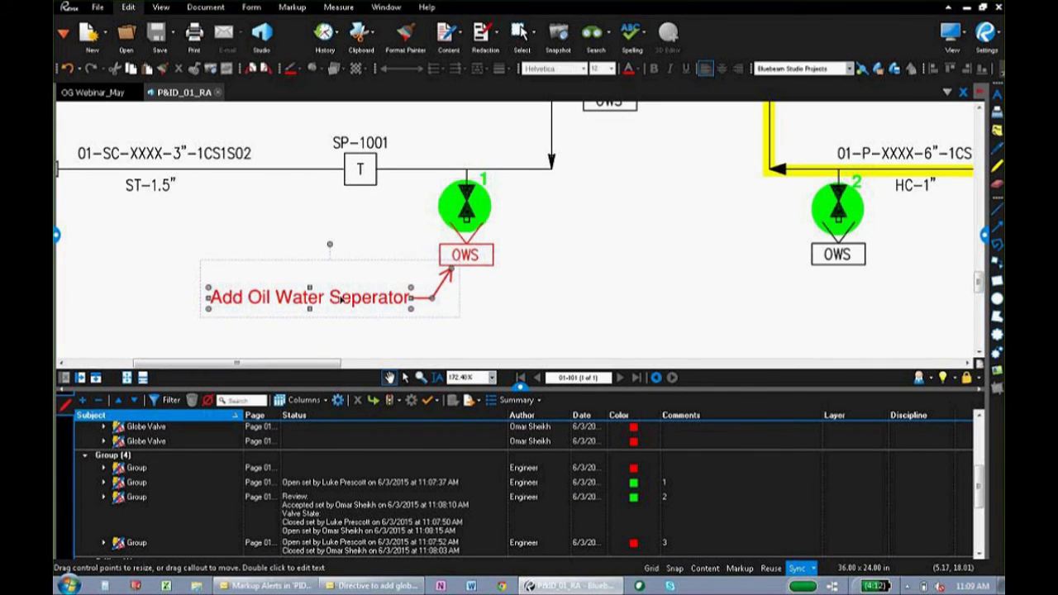
left_click_drag(528, 390, 529, 322)
left_click_drag(624, 177, 639, 135)
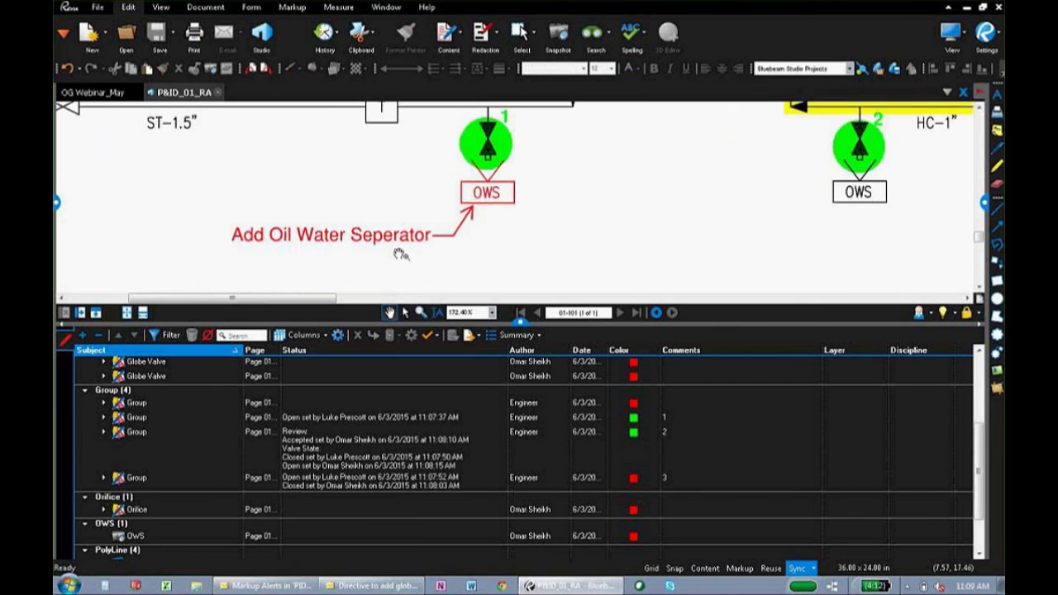
Widen the markups list's Date column to show full timestamps, select the reply under the Add Oil Water Seperator callout, and hide the list.
left_click(392, 240)
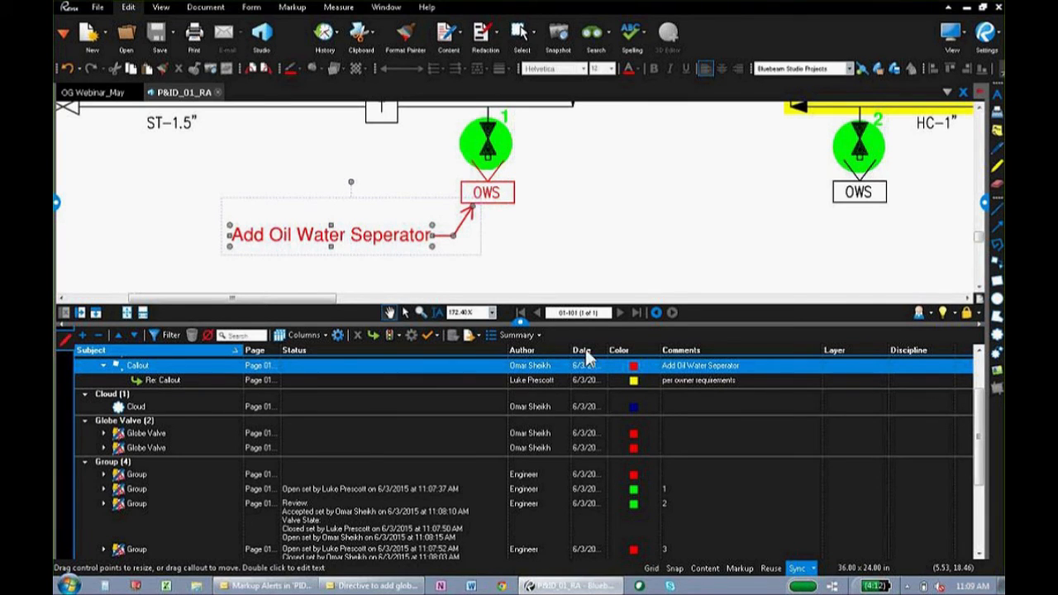
left_click_drag(605, 350, 656, 349)
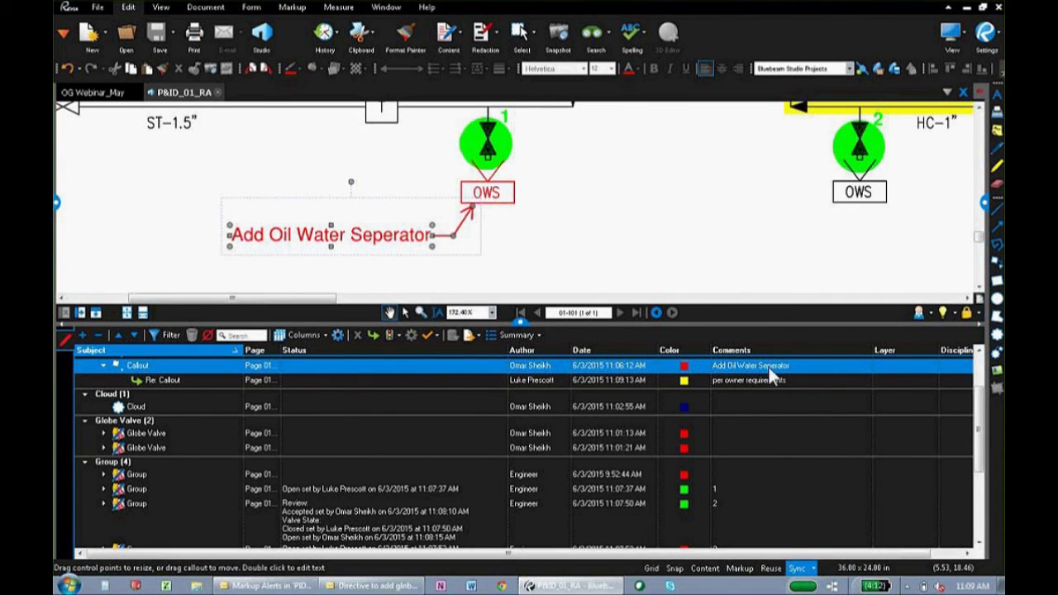
left_click(256, 381)
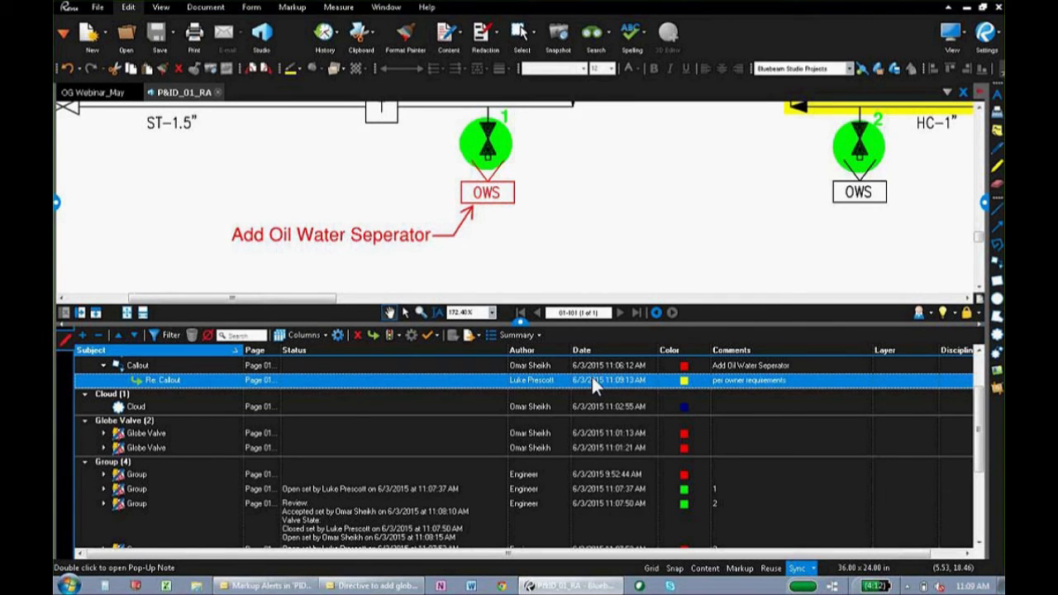
left_click(520, 321)
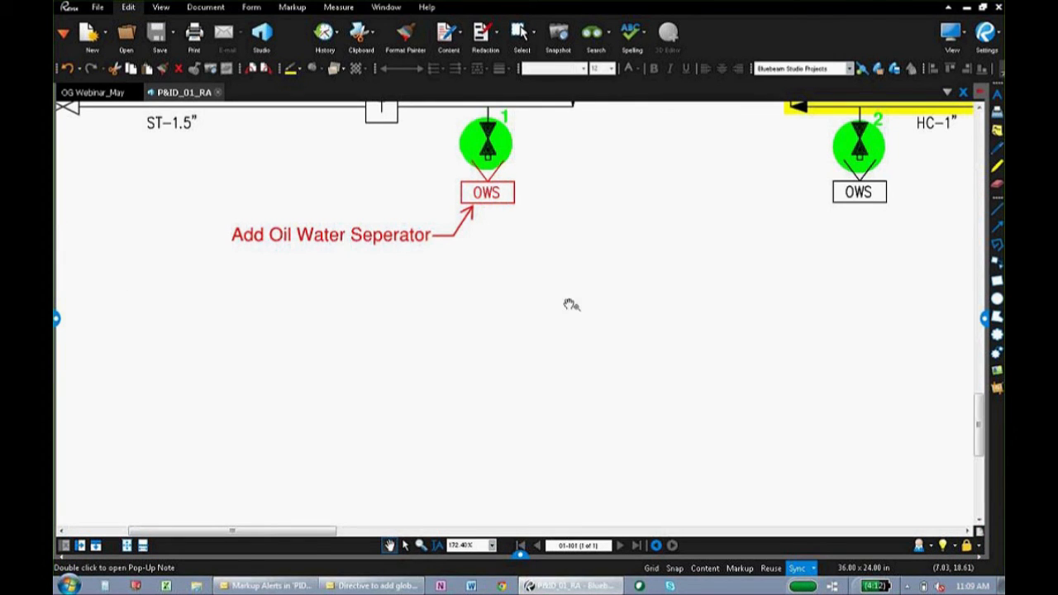
Alert the Owner attendee to the blue cloud markup around pump P-100B.
scroll(570, 304, "down", 5)
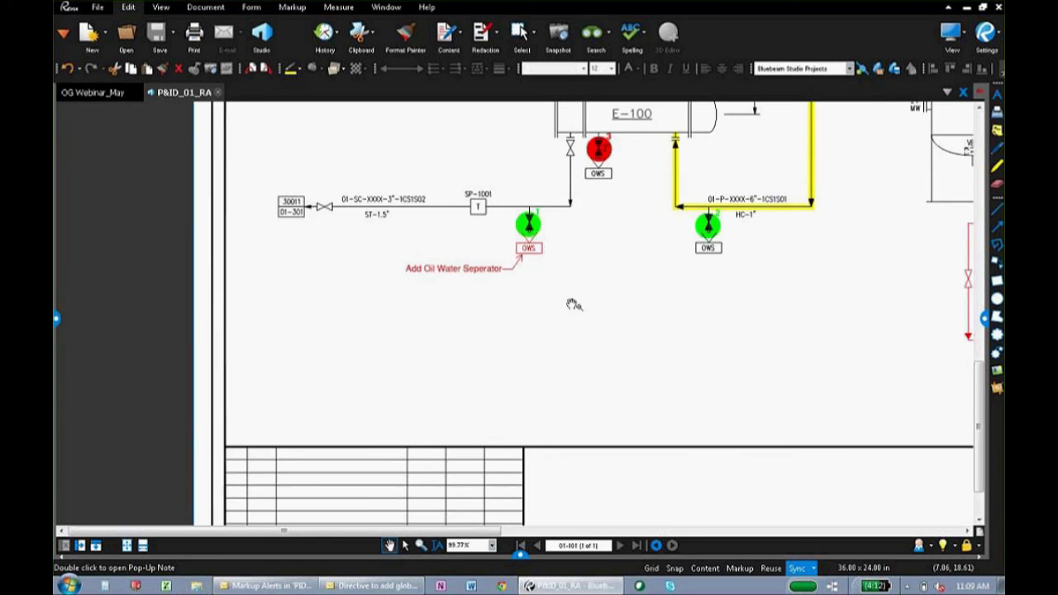
left_click_drag(774, 284, 385, 425)
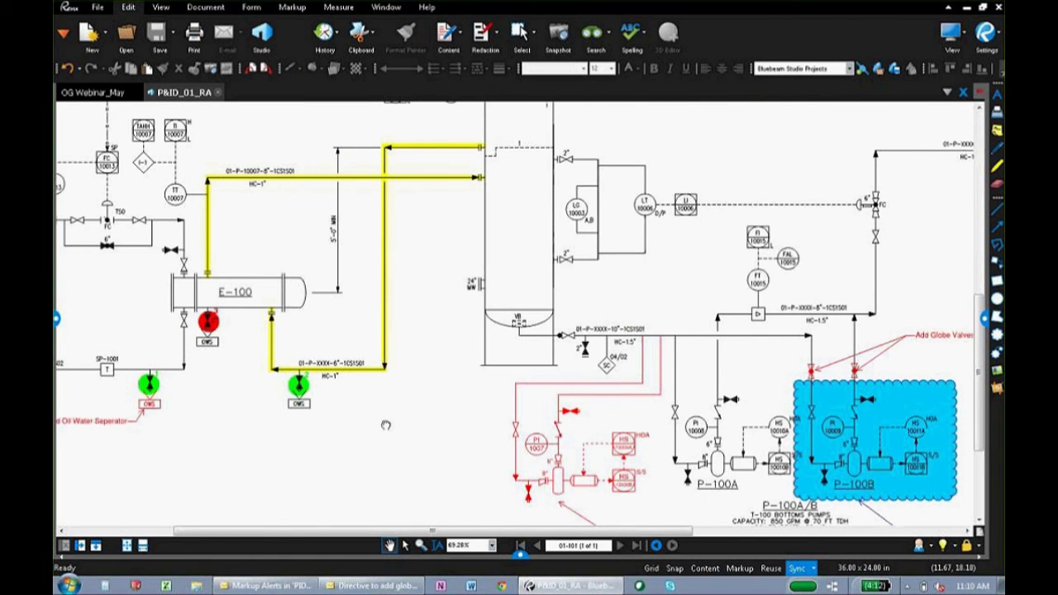
left_click_drag(759, 259, 555, 216)
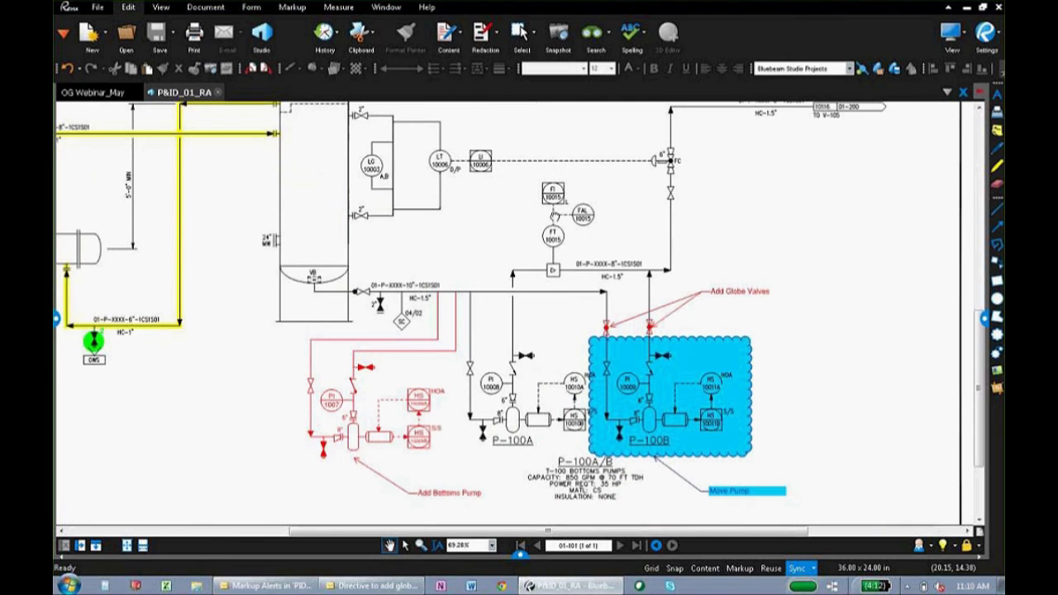
scroll(645, 405, "up", 2)
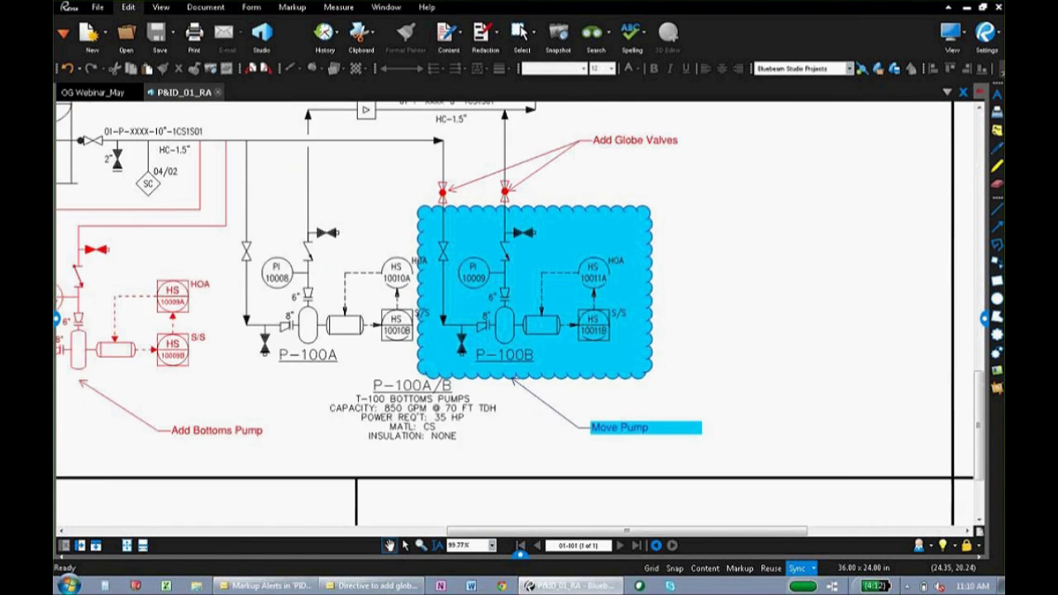
scroll(641, 407, "up", 1)
left_click(614, 361)
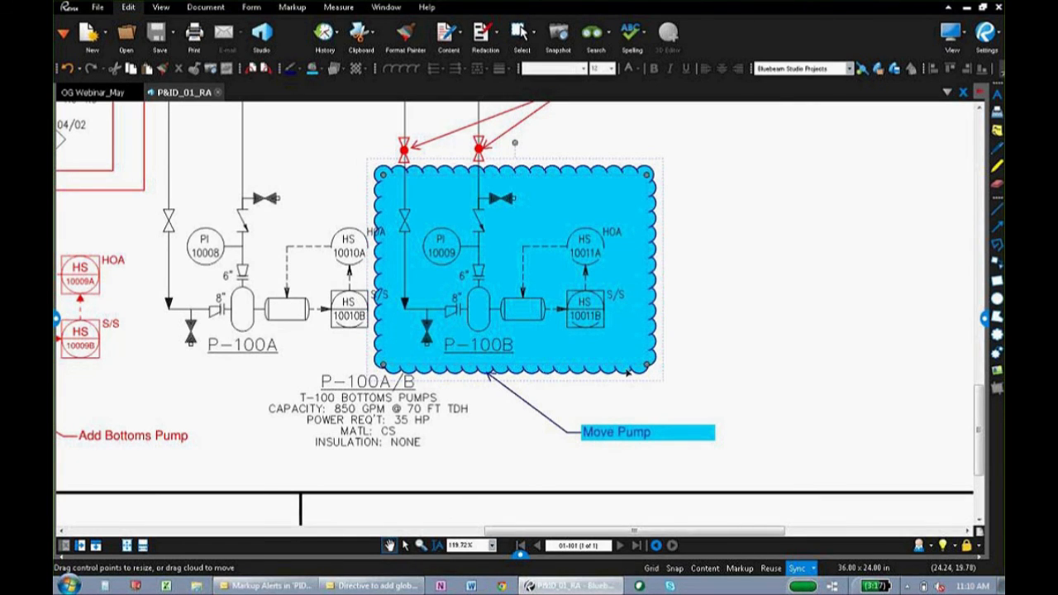
right_click(629, 372)
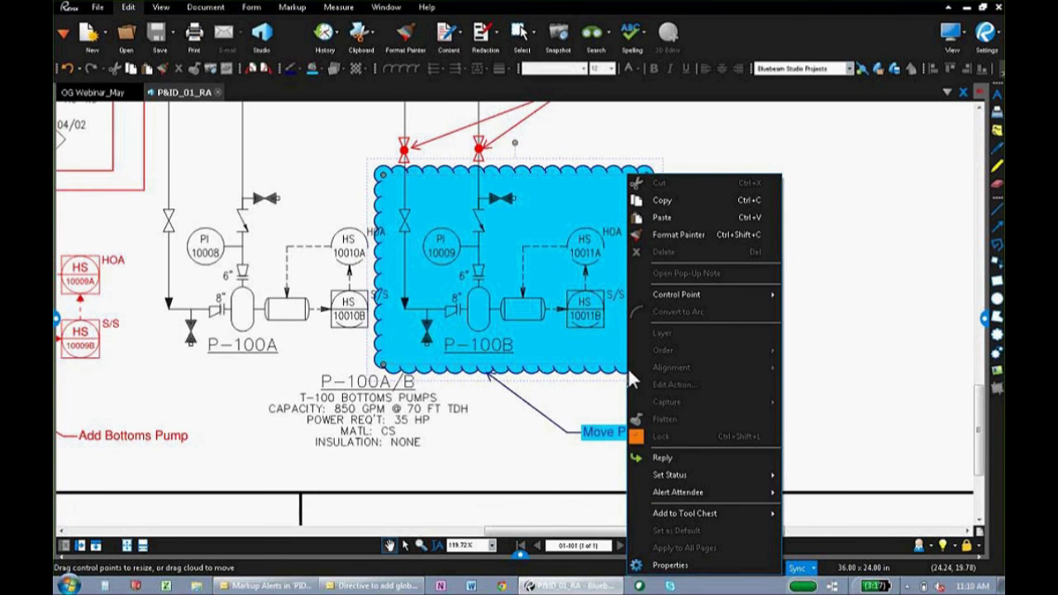
mouse_move(672, 494)
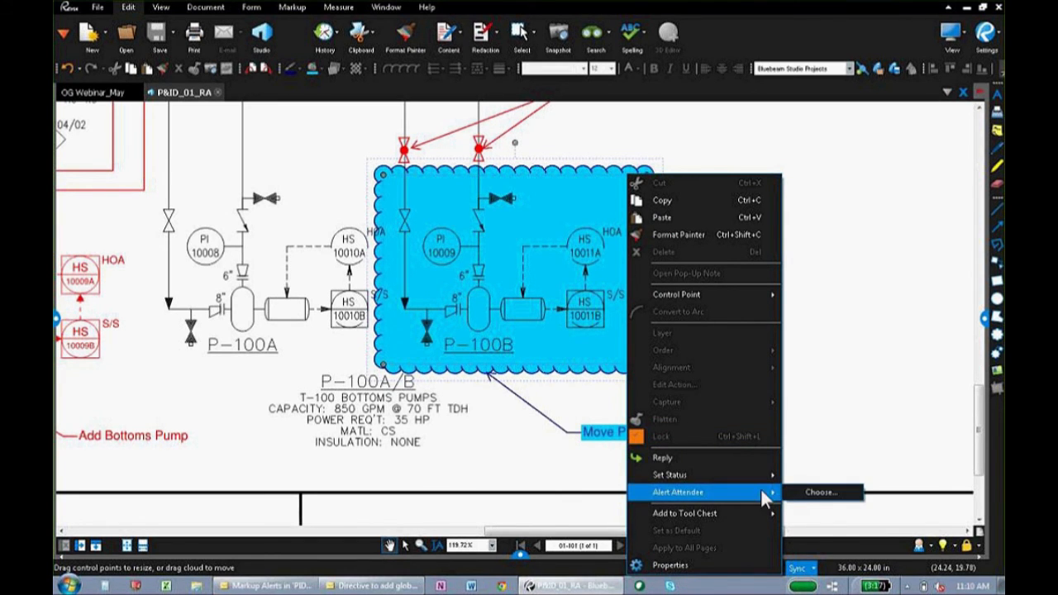
left_click(803, 494)
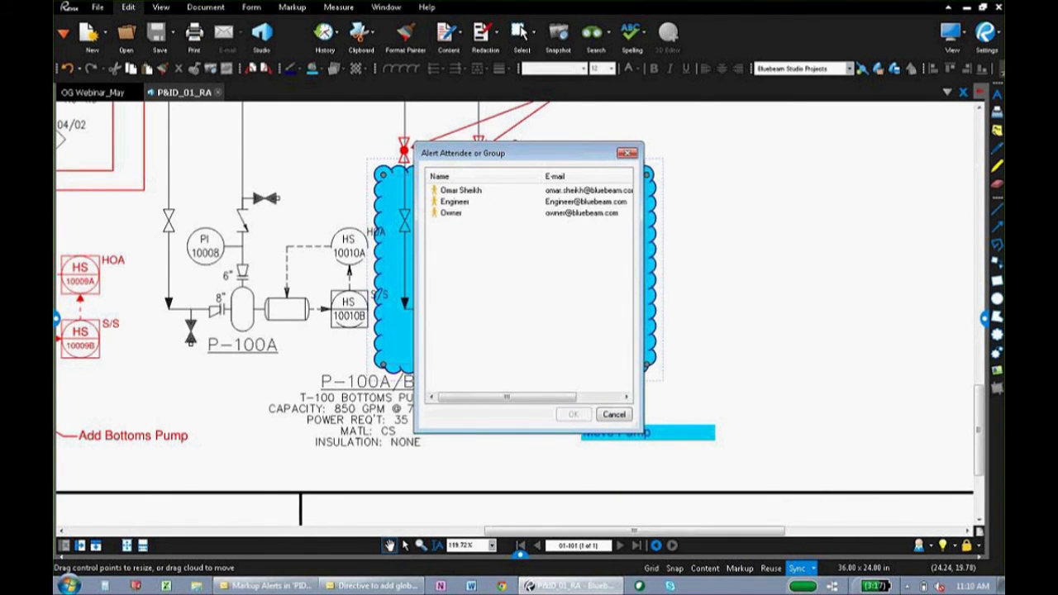
left_click(482, 215)
left_click(573, 414)
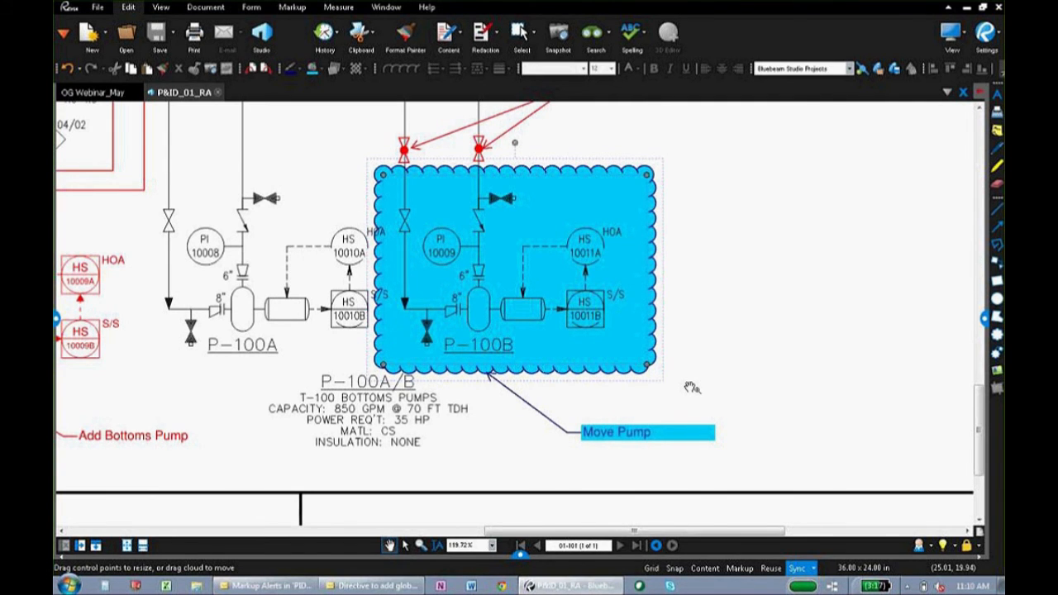
Show the Studio session record, and view the markups behind the Group and Bottoms Pump alerts in the session notifications.
left_click(985, 318)
left_click_drag(798, 316, 764, 320)
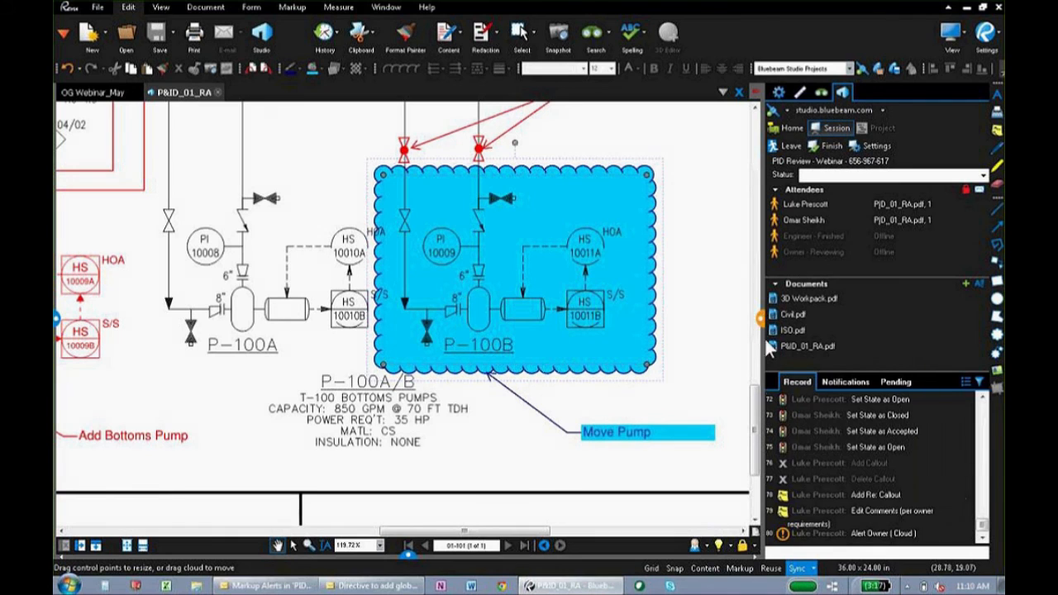
left_click(835, 376)
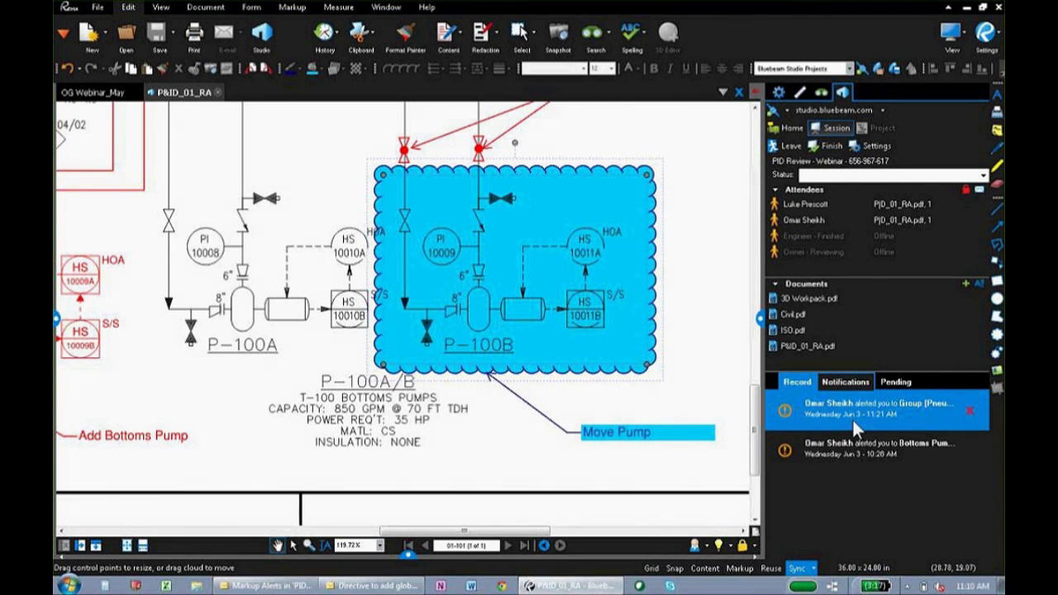
left_click(851, 418)
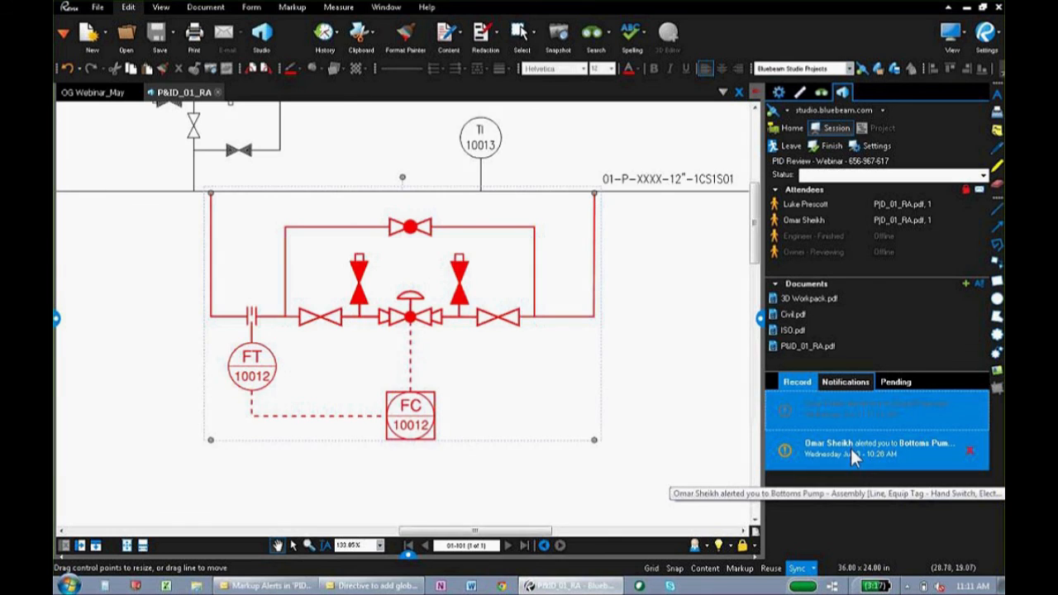
left_click(851, 449)
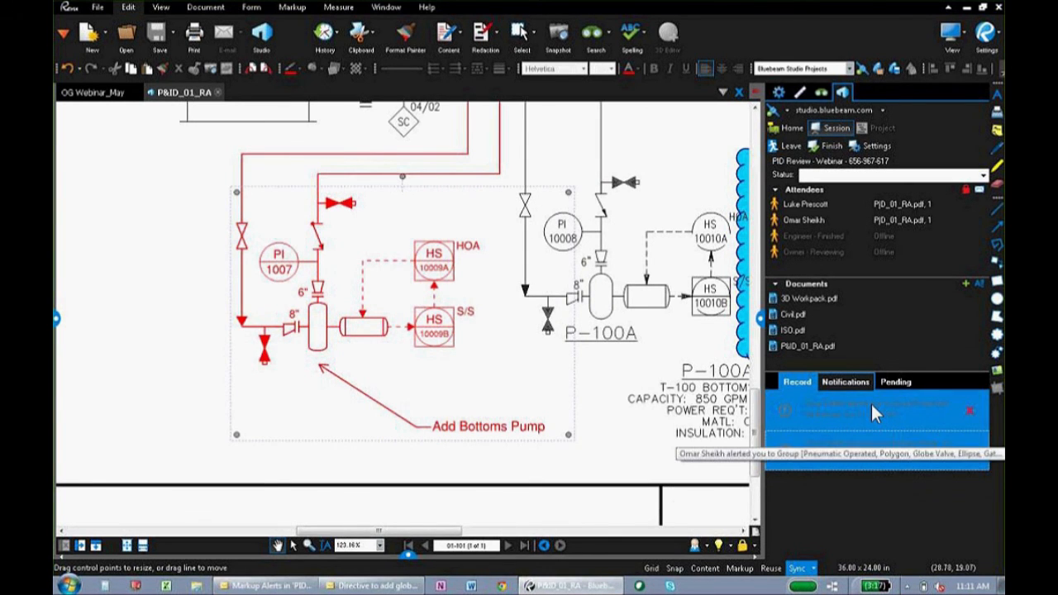
Mark the Group alert notification as unread and deselect its markup on the drawing.
right_click(871, 403)
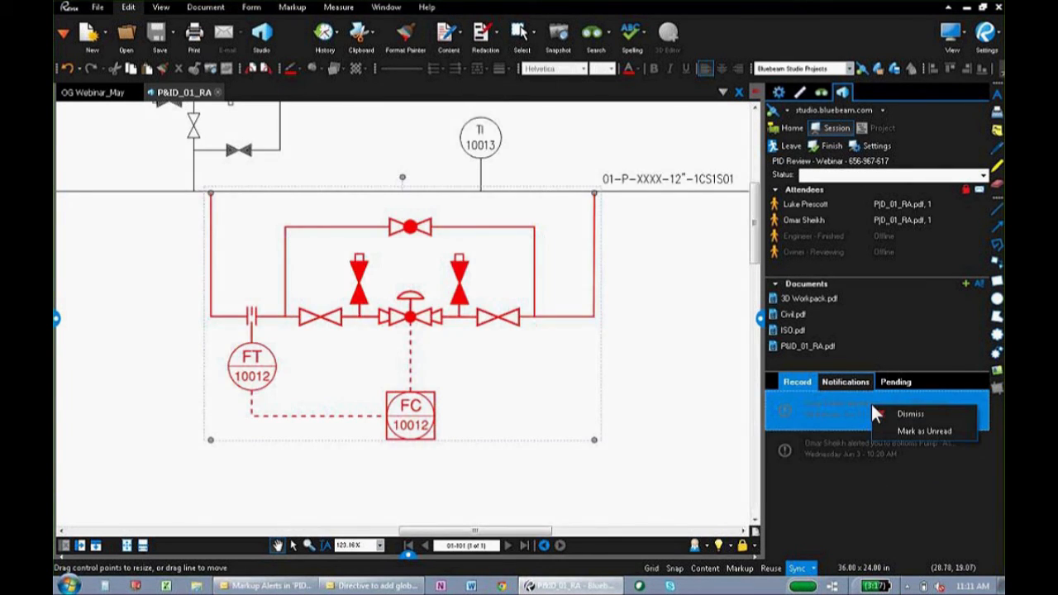
left_click(914, 431)
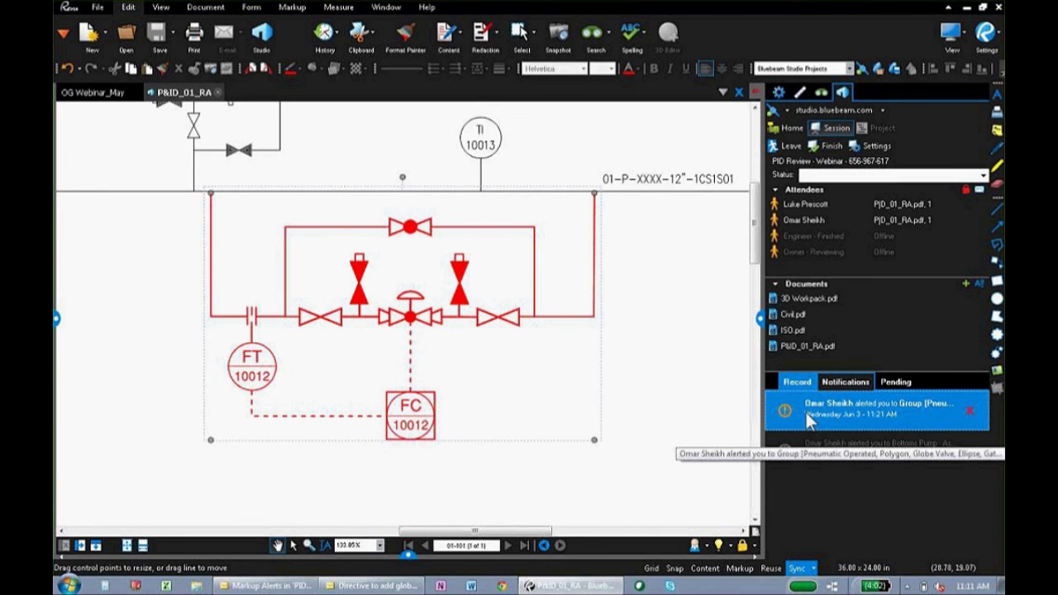
left_click(618, 352)
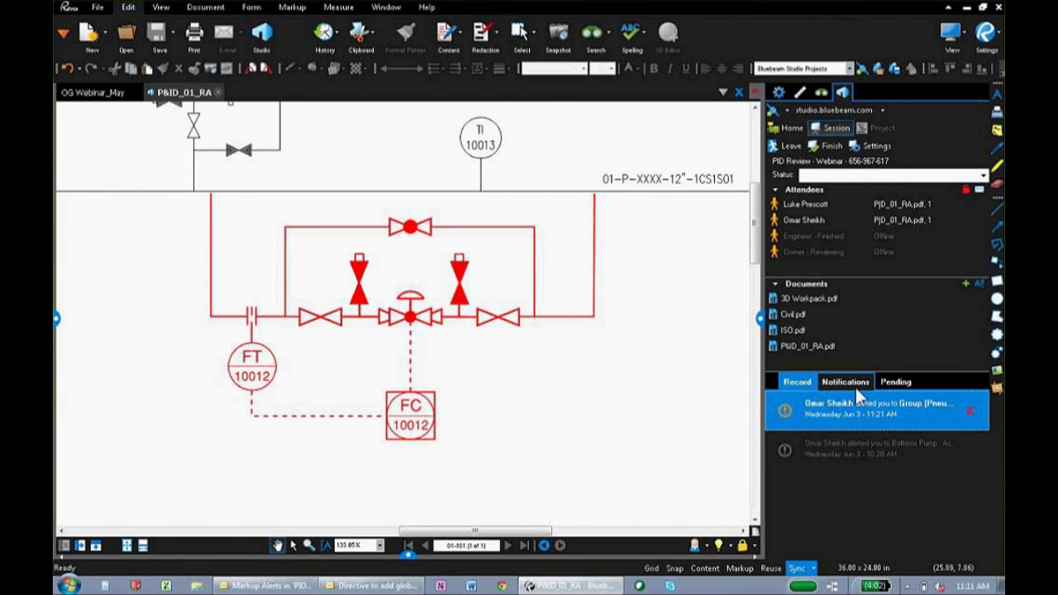
Switch to the "Markup Alerts in 'PID Review'" email, examine its session link, Add Thermowell preview and markup details, and return to the P&ID.
mouse_move(256, 589)
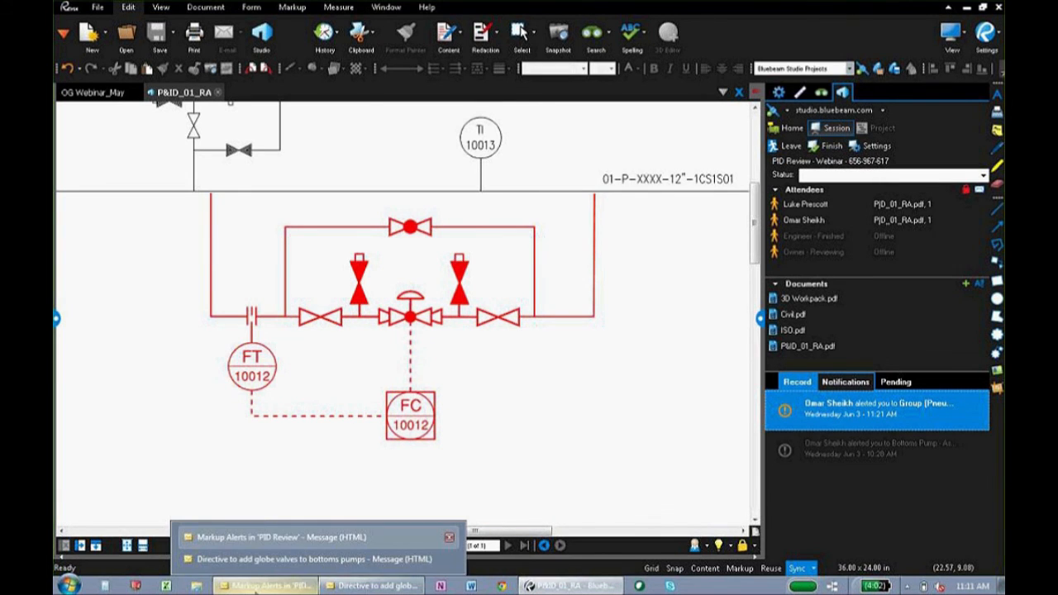
left_click(273, 537)
scroll(478, 333, "up", 3)
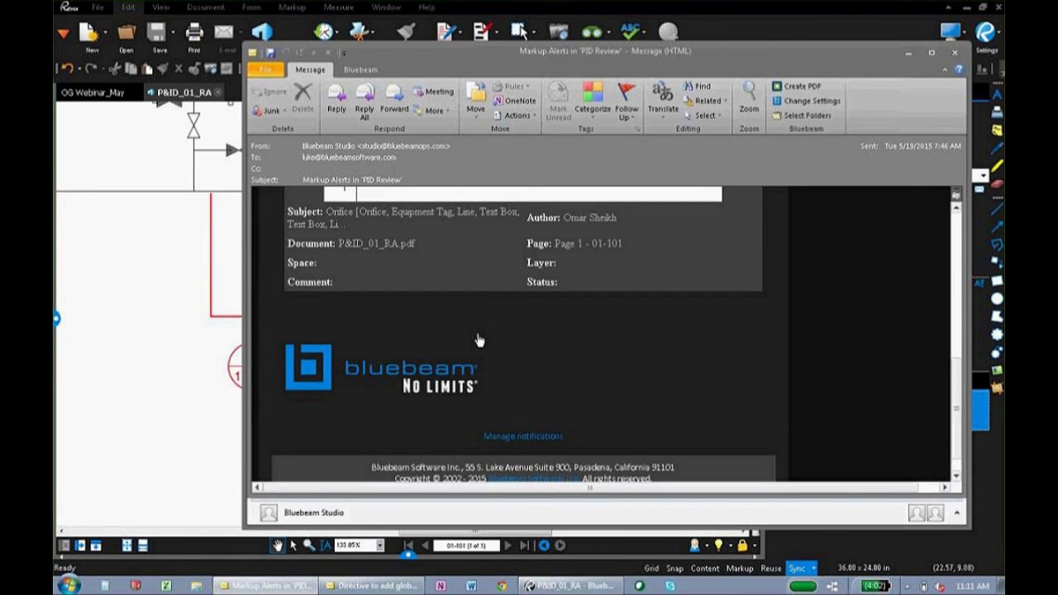
scroll(478, 333, "up", 5)
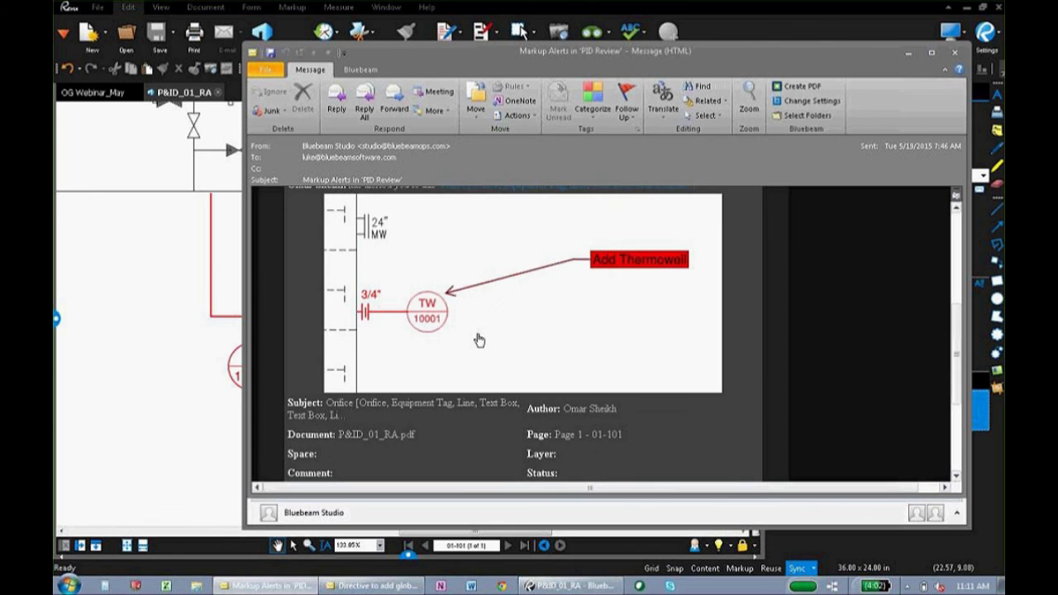
scroll(478, 340, "up", 3)
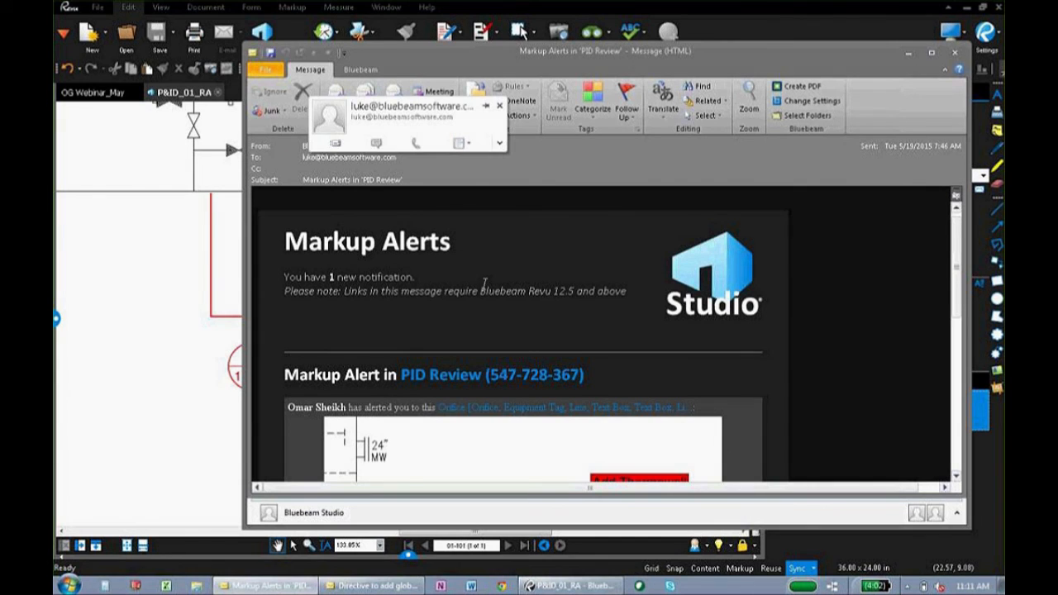
scroll(492, 287, "up", 1)
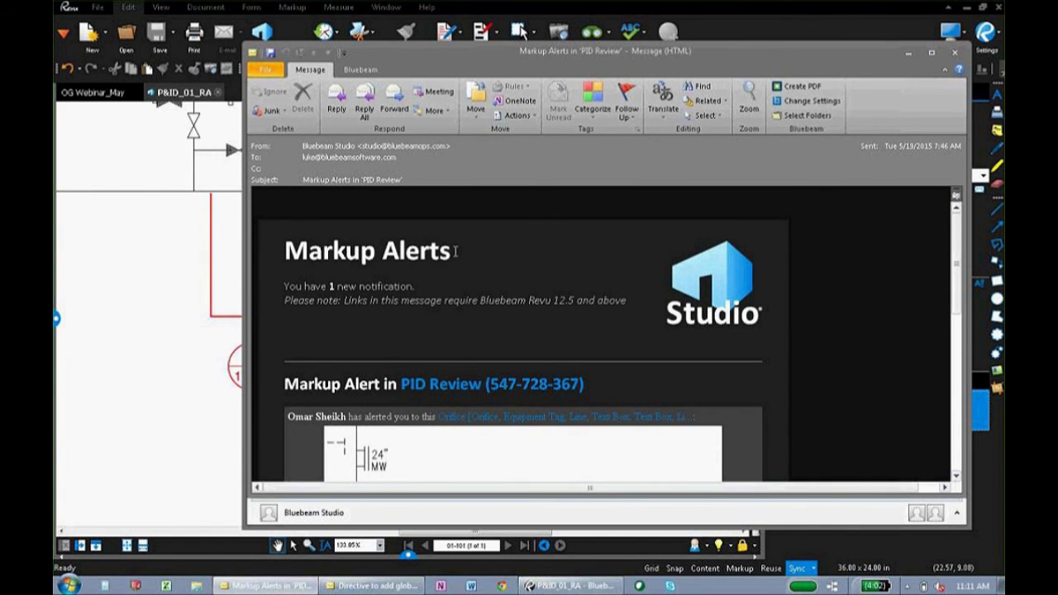
scroll(455, 251, "down", 3)
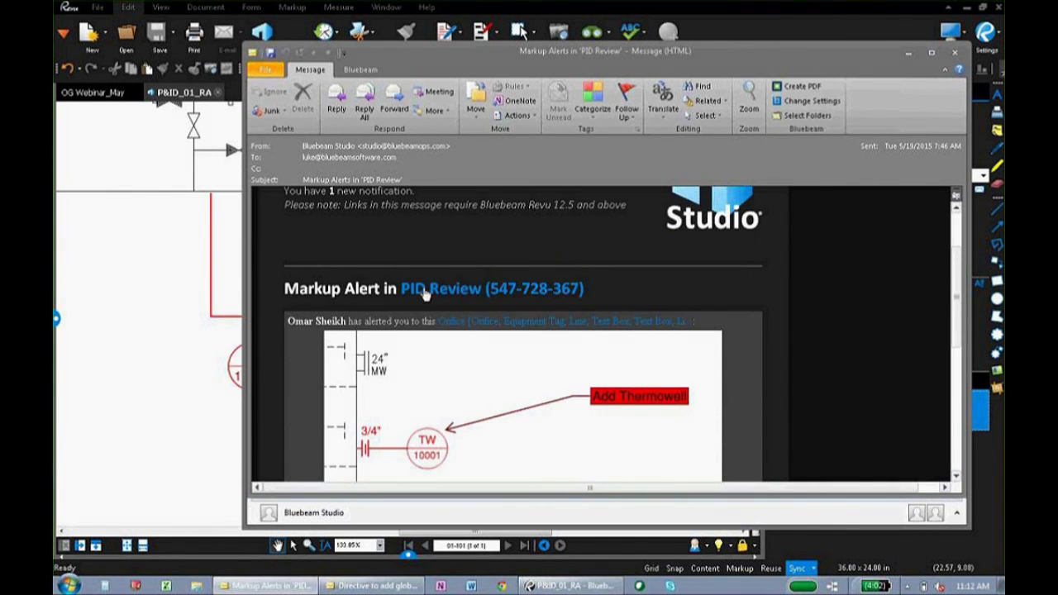
scroll(502, 298, "down", 1)
scroll(502, 299, "down", 2)
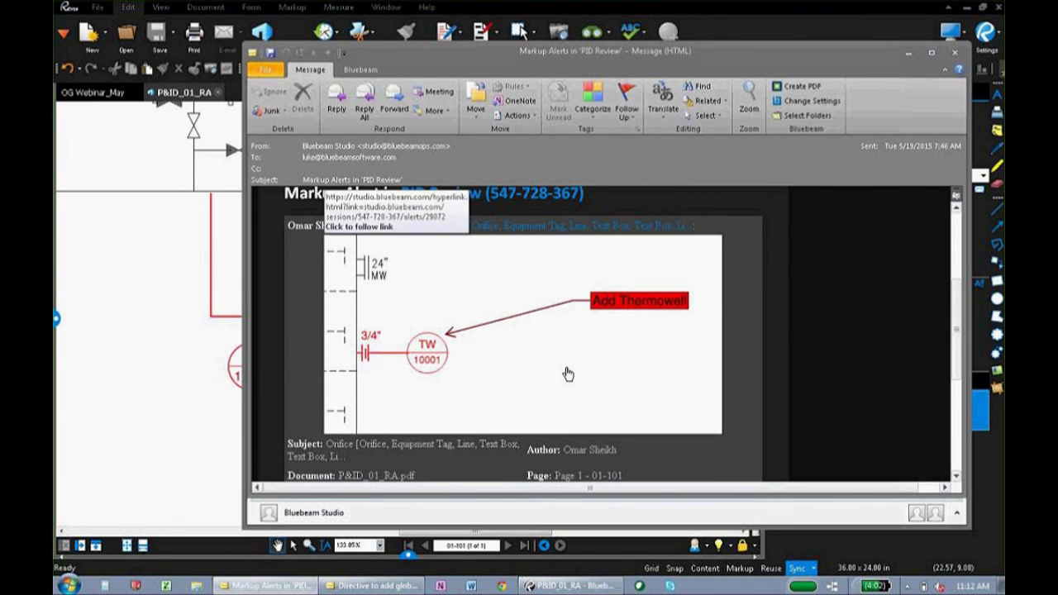
scroll(567, 376, "down", 3)
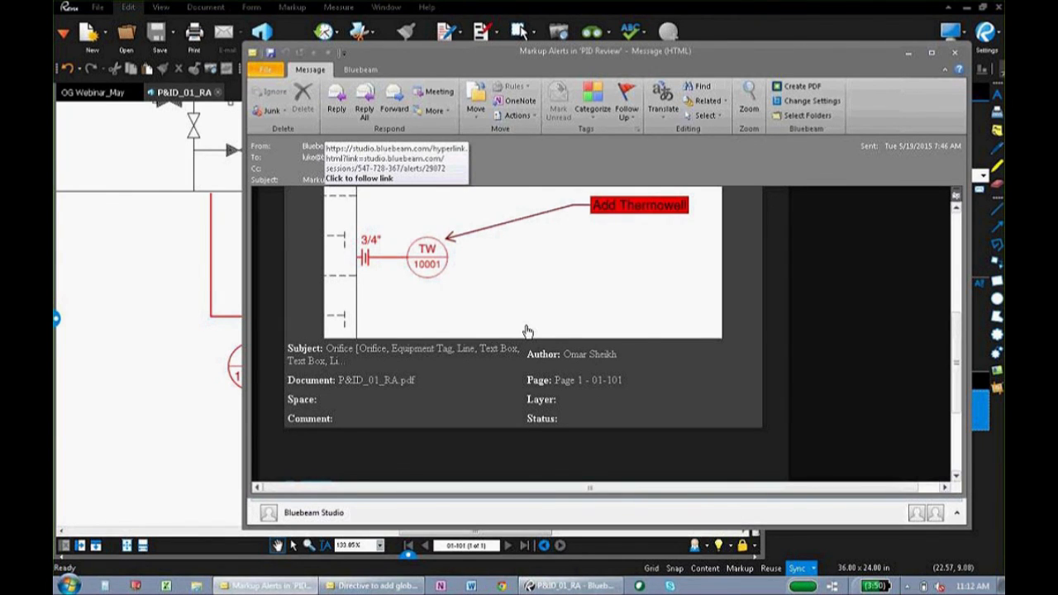
left_click(909, 55)
scroll(551, 427, "down", 5)
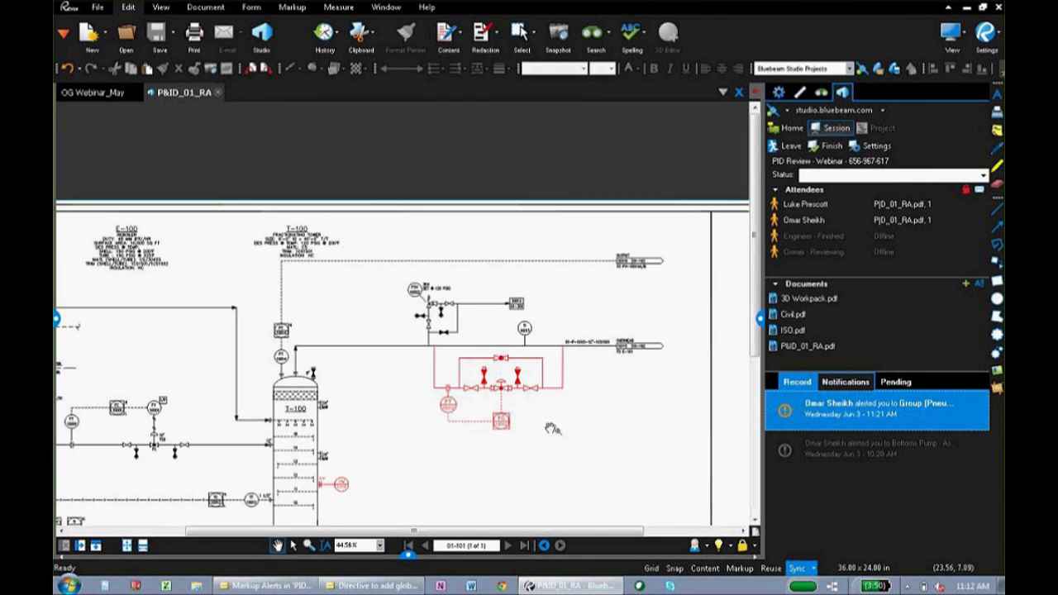
Bring the full P&ID into view and show the Studio server choices, including the option to manage servers.
scroll(530, 455, "down", 3)
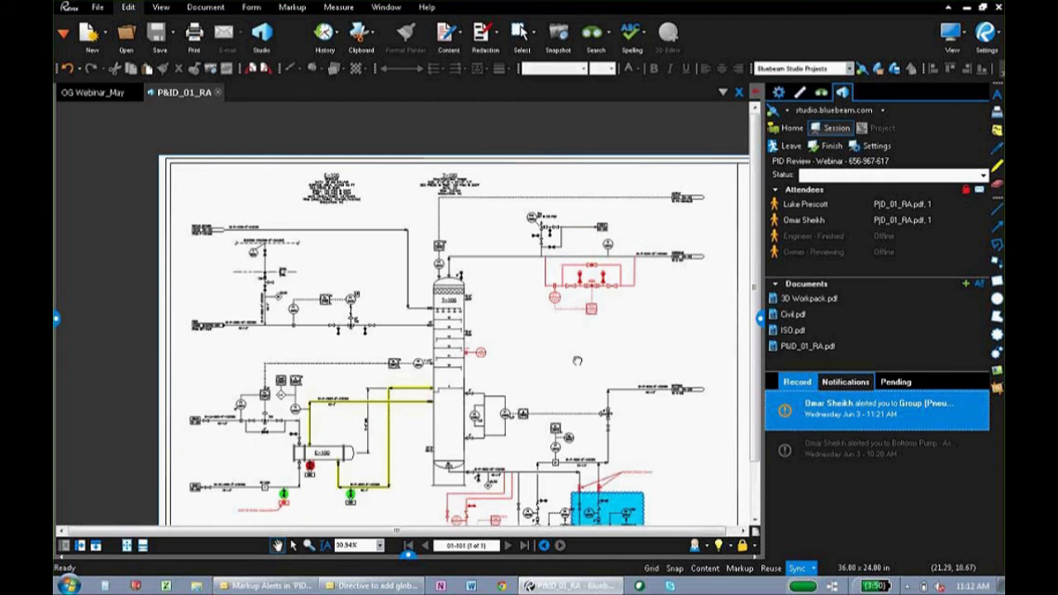
left_click_drag(584, 369, 567, 310)
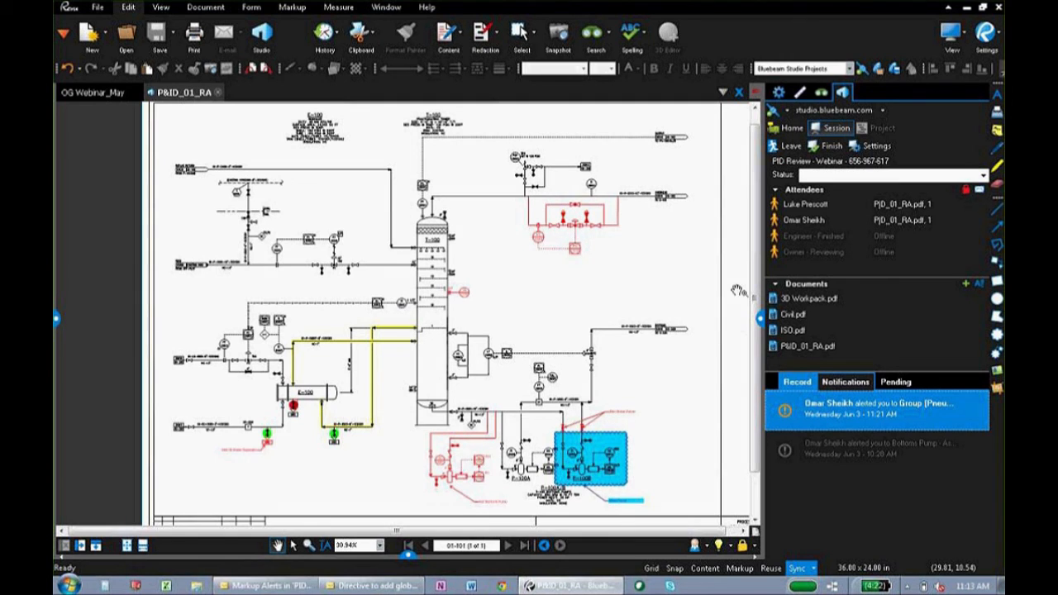
left_click(882, 109)
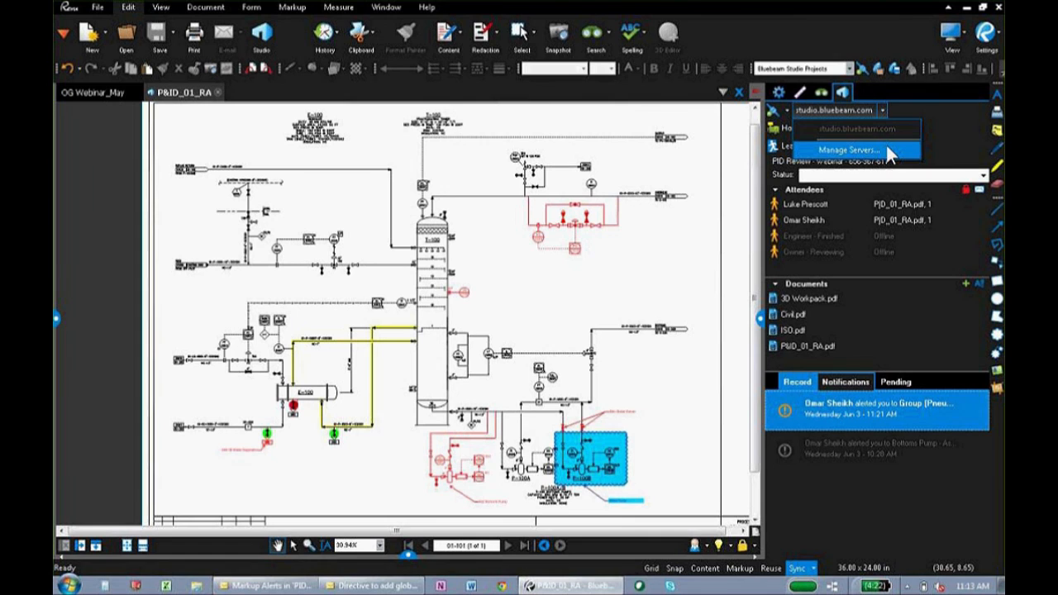
left_click(679, 248)
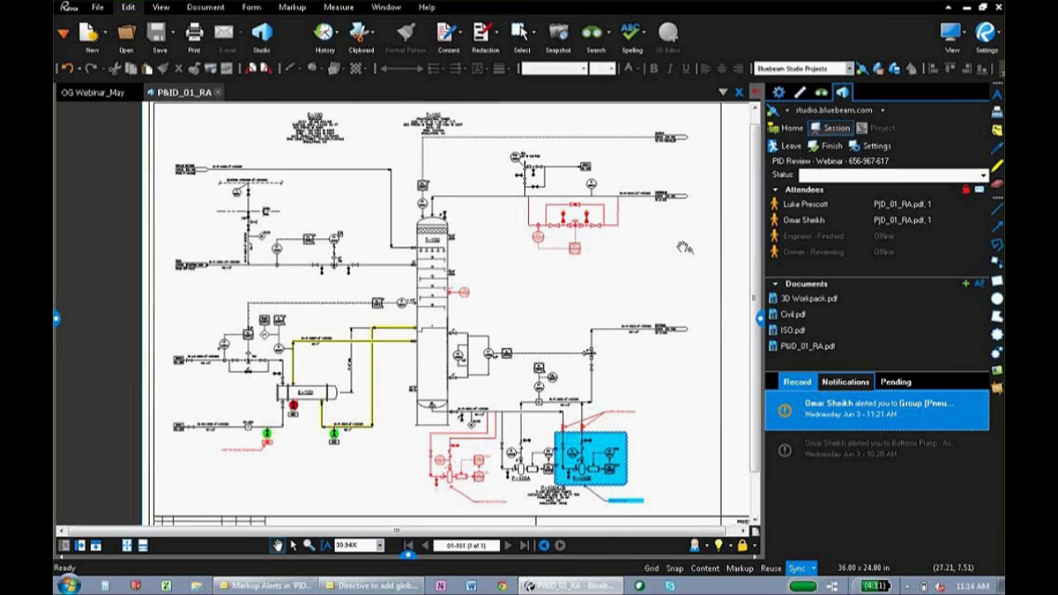
Switch to the OG Webinar_May document, present its Agenda and Q&A slides full screen, and leave the presentation.
left_click(85, 93)
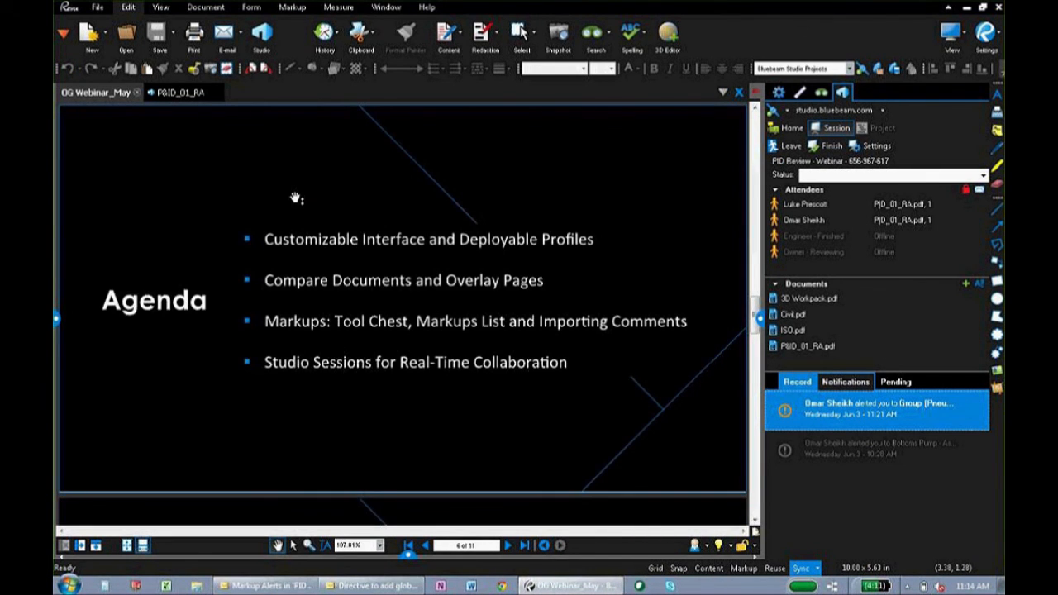
key("ctrl+l")
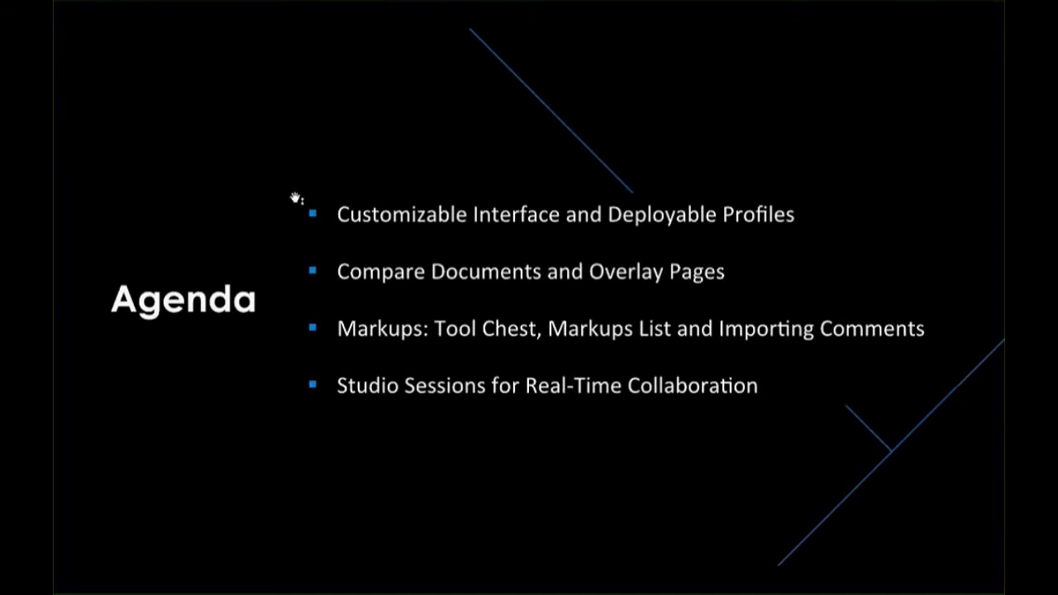
key("Page_Down")
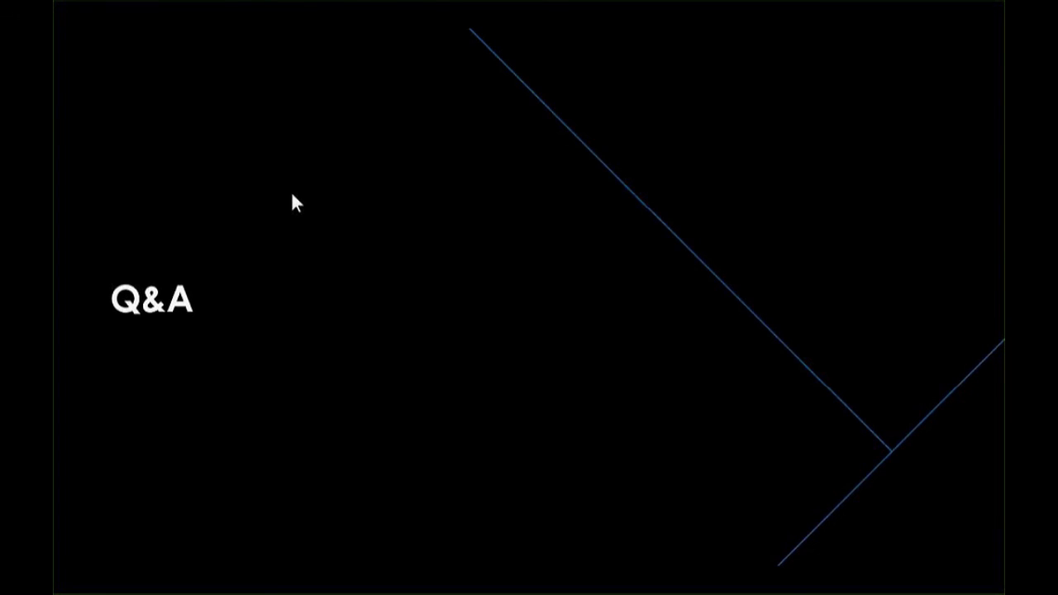
key("Escape")
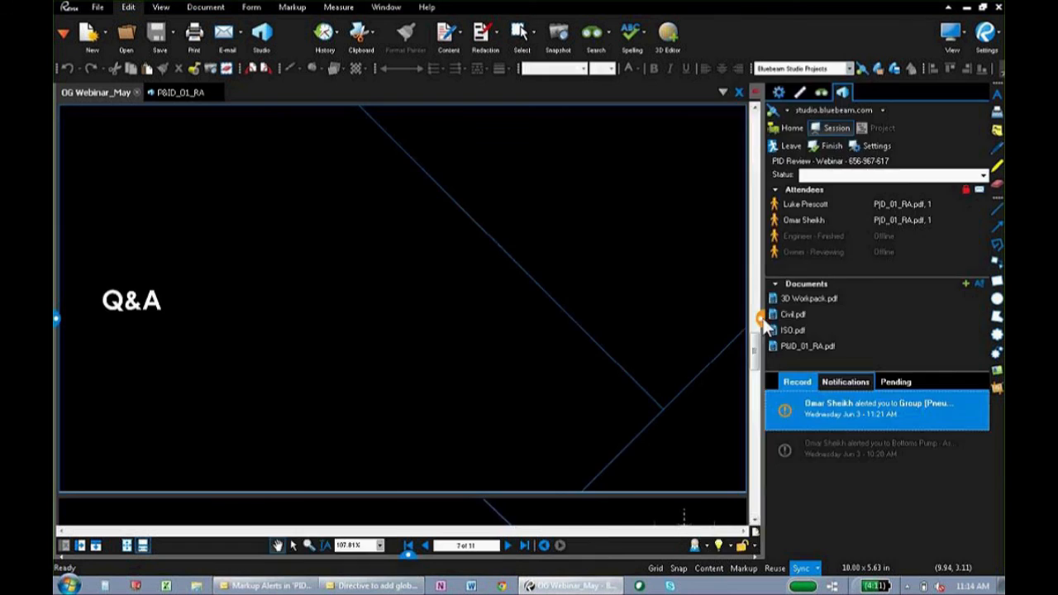
Hide the Studio panel and show the Tool Chest beside the Q&A slide.
left_click(759, 319)
left_click(55, 318)
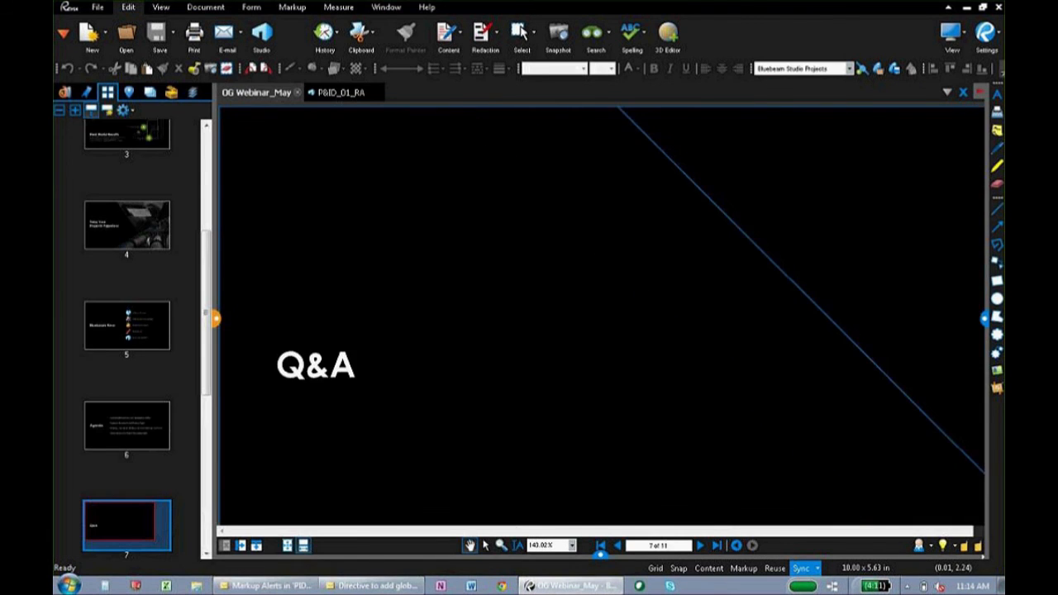
left_click(172, 93)
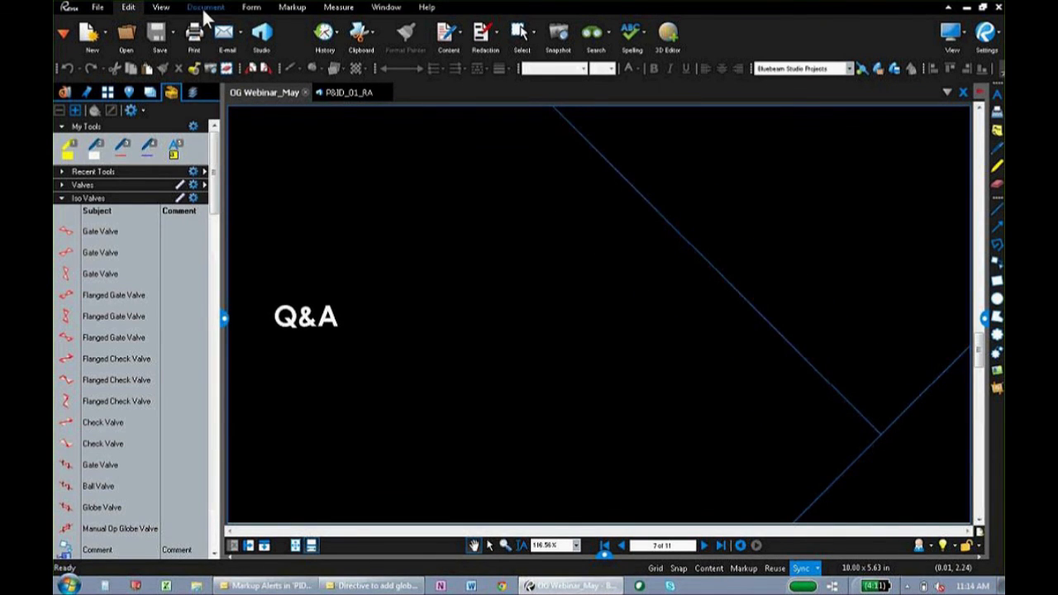
Show the available interface profiles and save the current layout to the LNG Project ABC profile.
left_click(165, 6)
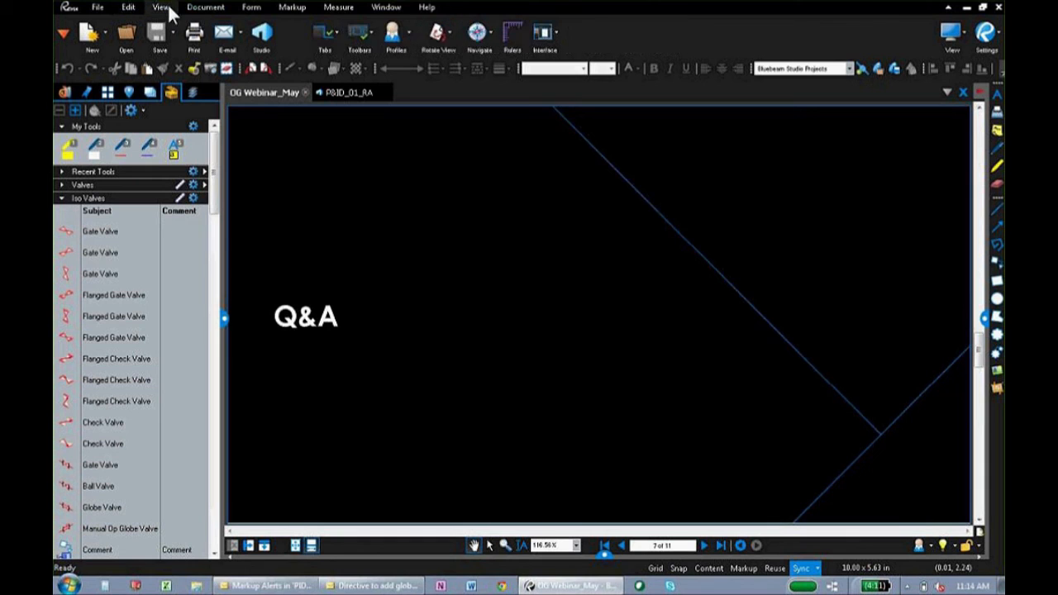
left_click(410, 35)
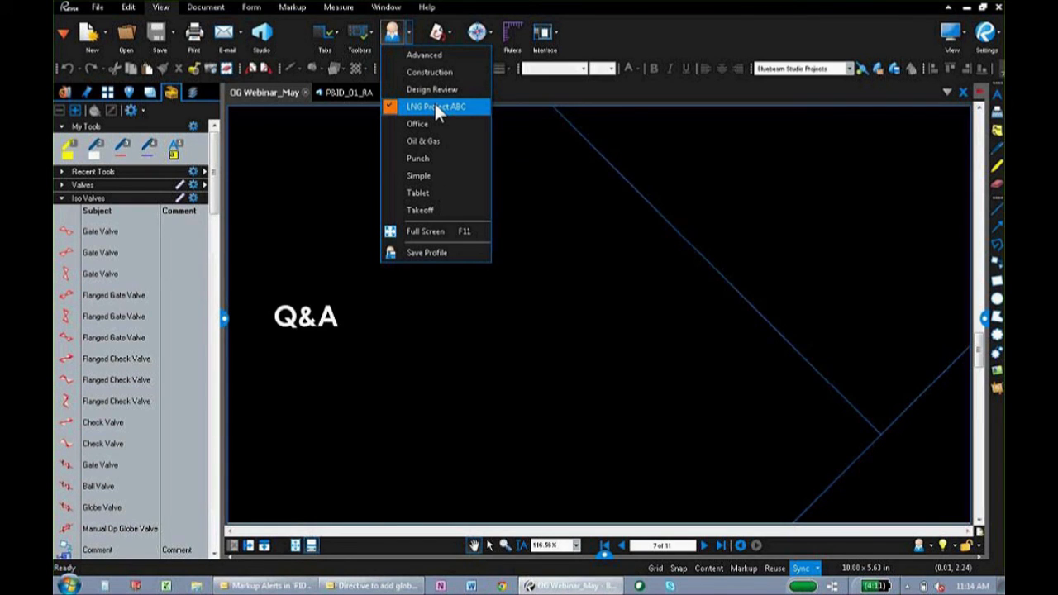
left_click(442, 253)
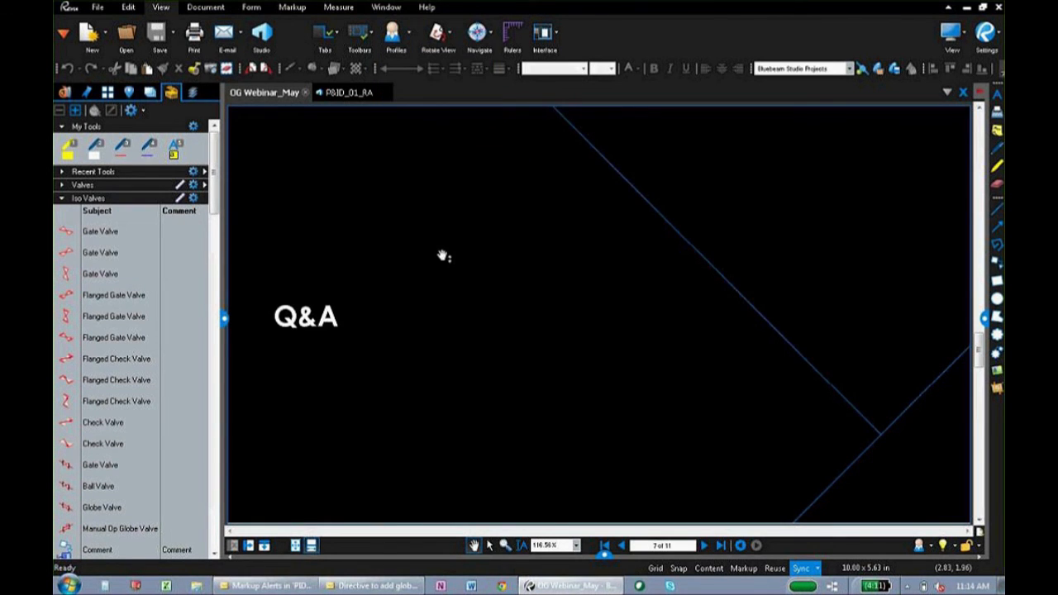
Expand the Recent Tools and Valves tool sets and look through the valve symbols.
left_click(62, 172)
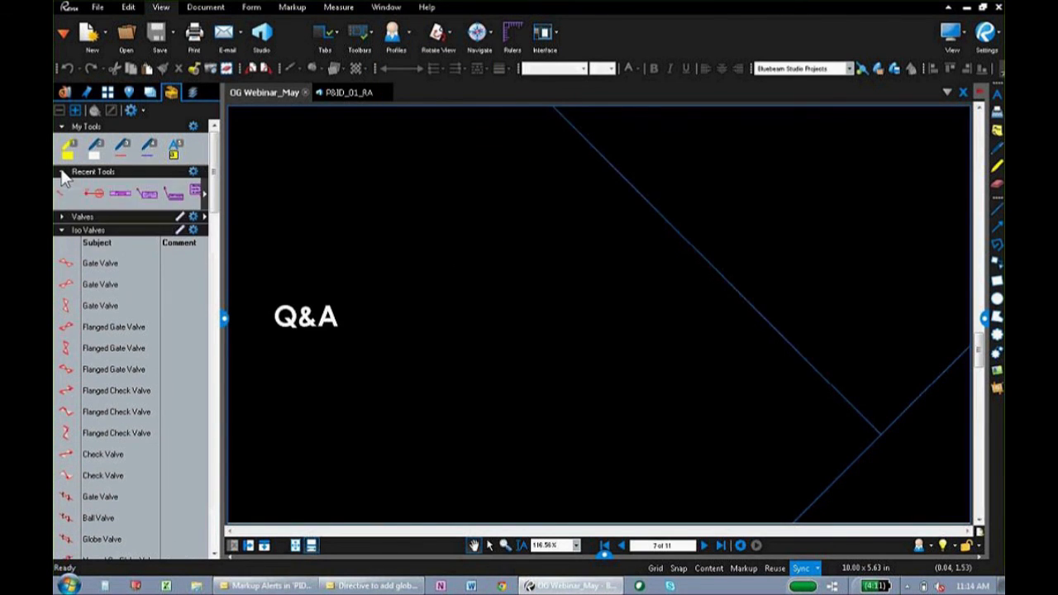
left_click(63, 216)
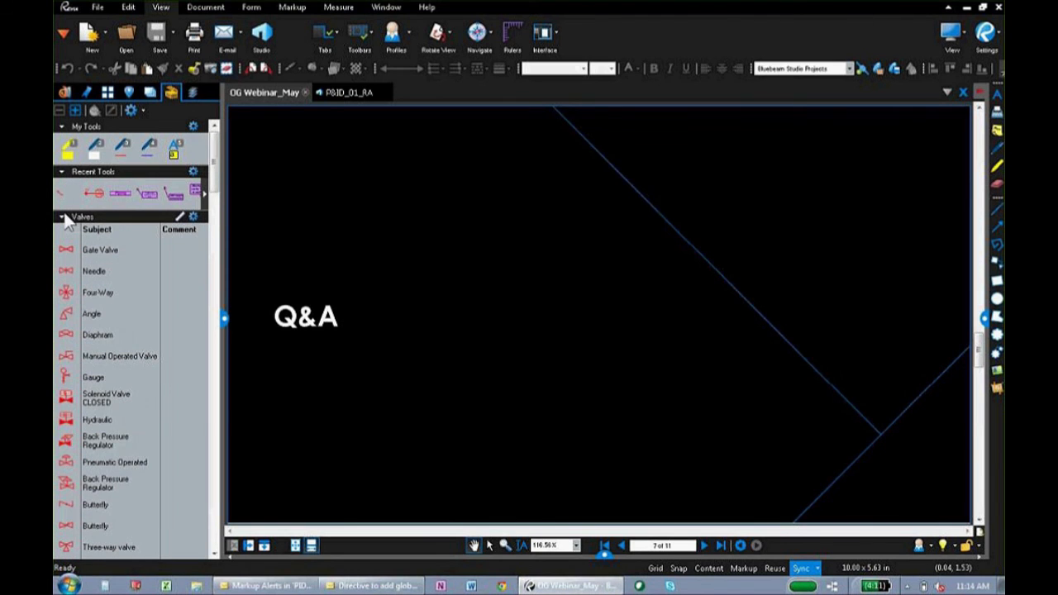
scroll(100, 305, "down", 5)
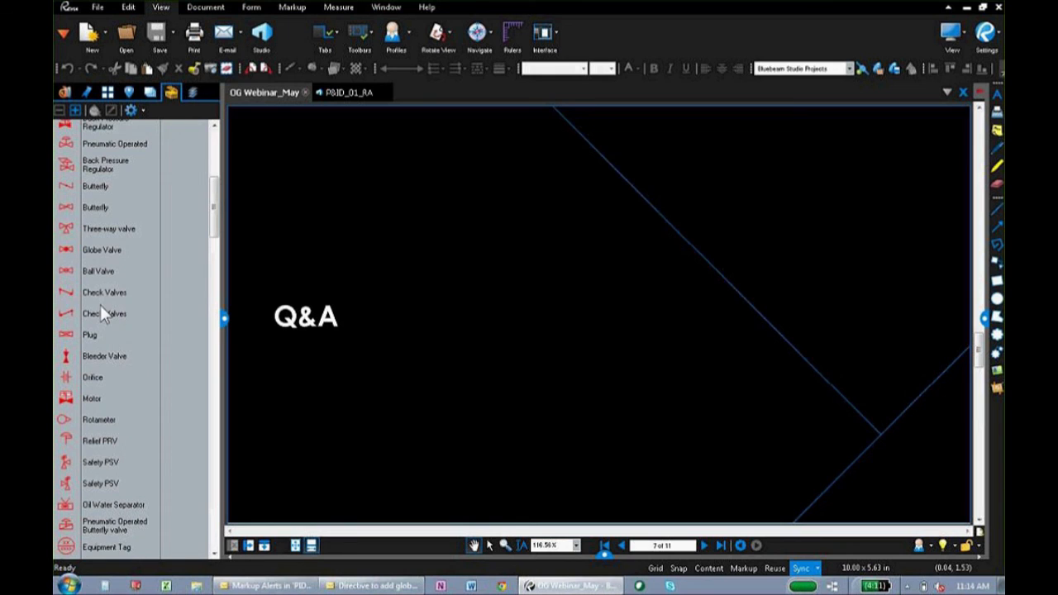
scroll(100, 305, "up", 6)
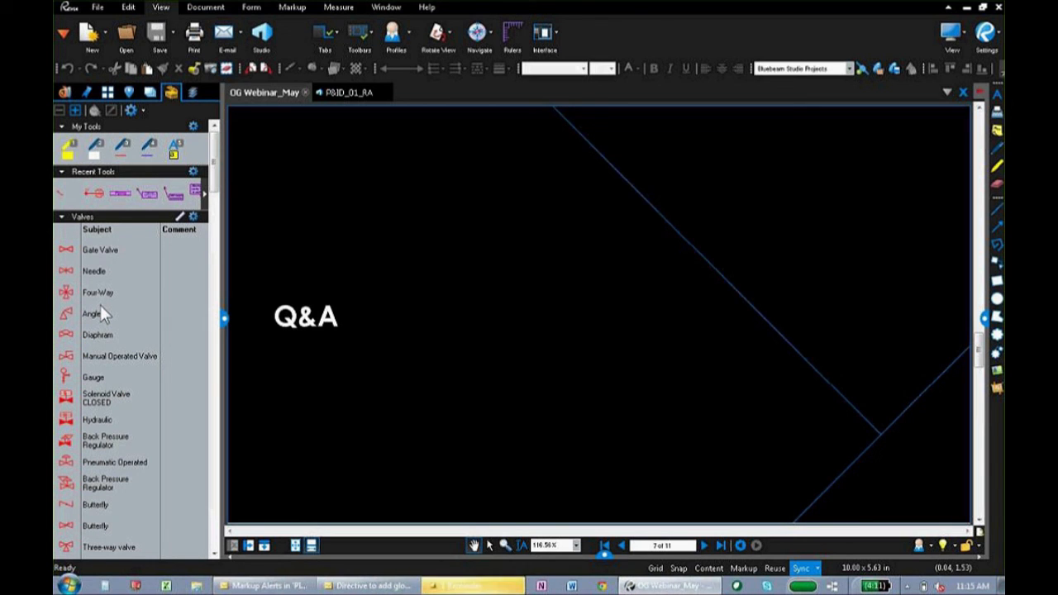
Show how to export the Valves tool set as a Bluebeam Tool Set (.btx) file, and close without saving.
left_click(193, 217)
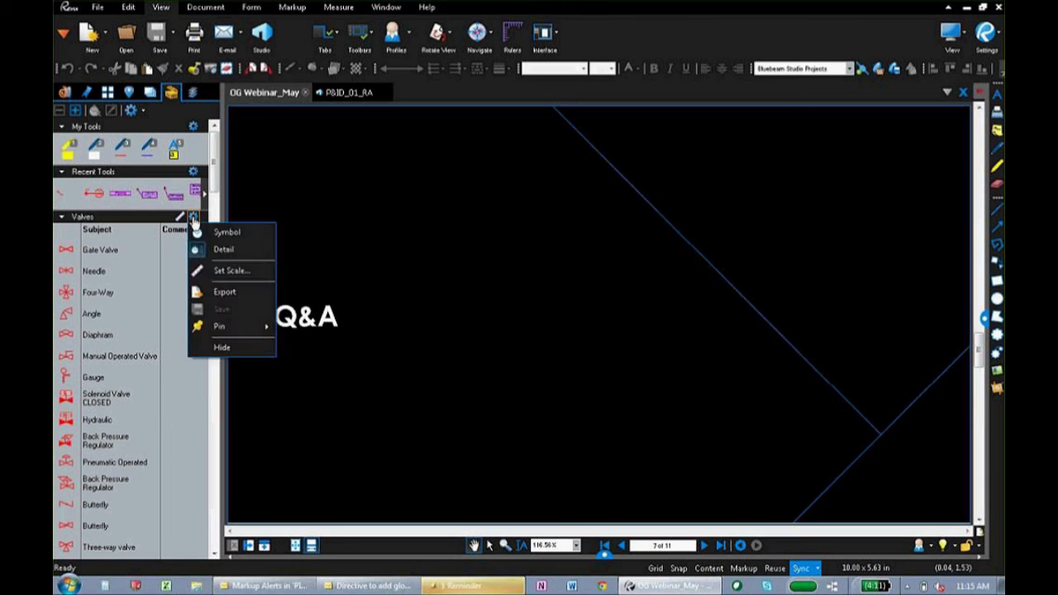
left_click(229, 291)
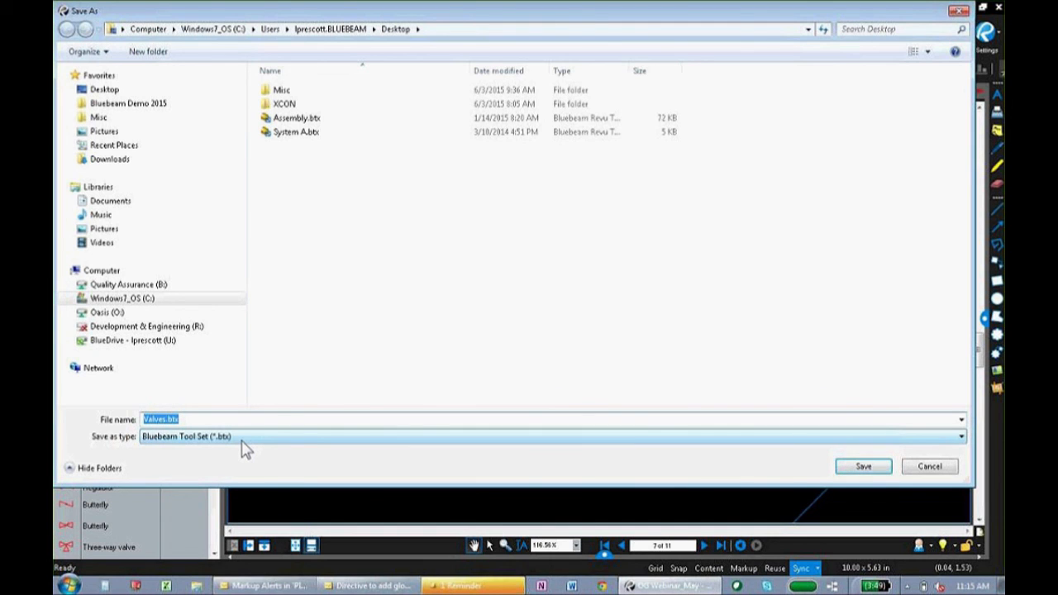
key("Escape")
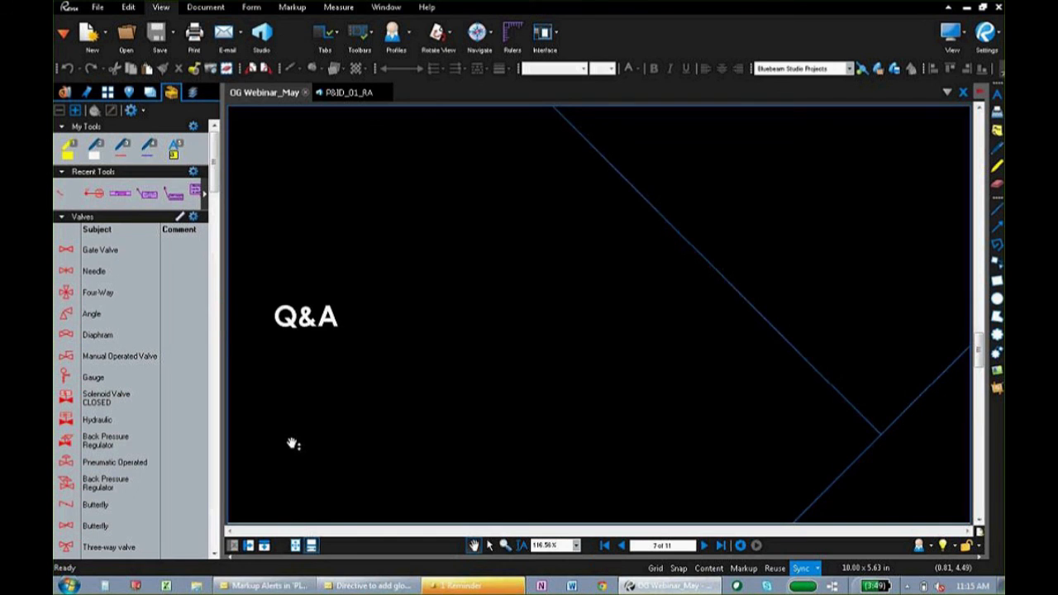
Present the webinar slides full screen and advance to the Training Services slide.
key("ctrl+l")
key("Right")
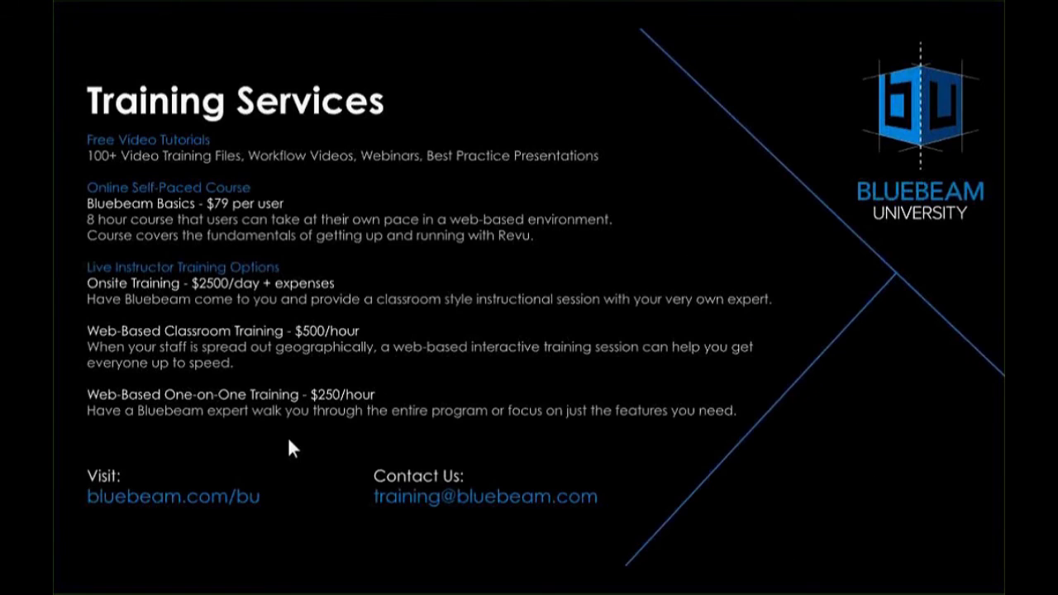